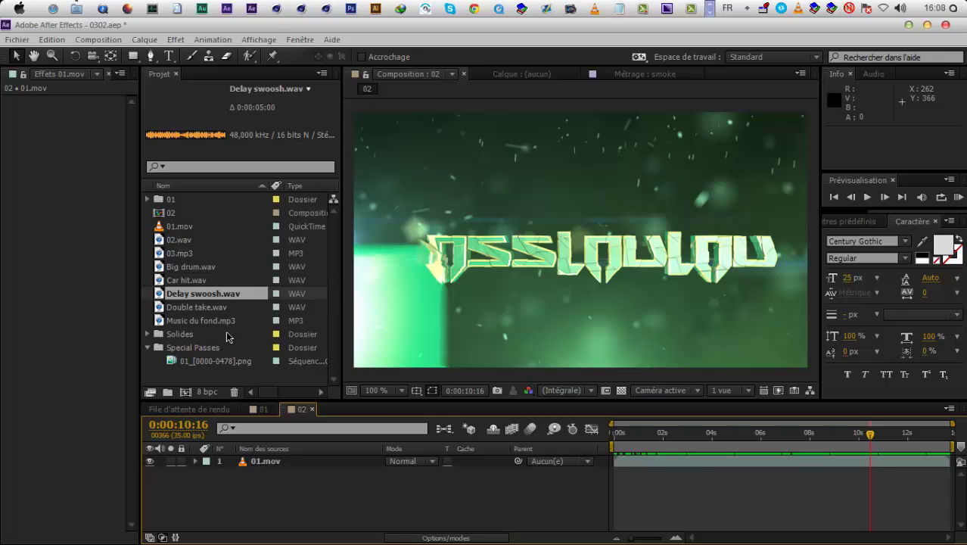
Look through the imported sound files in the project and preview composition 02 from its start
{"action": "left_click", "coordinate": [220, 294]}
{"action": "left_click", "coordinate": [211, 253]}
{"action": "left_click", "coordinate": [211, 240]}
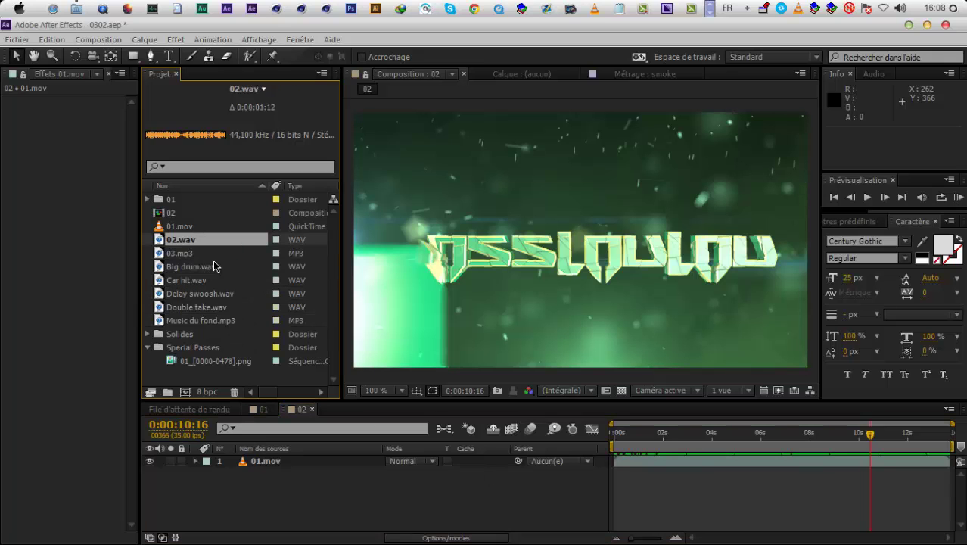
{"action": "left_click", "coordinate": [216, 266]}
{"action": "key", "text": "KP_0"}
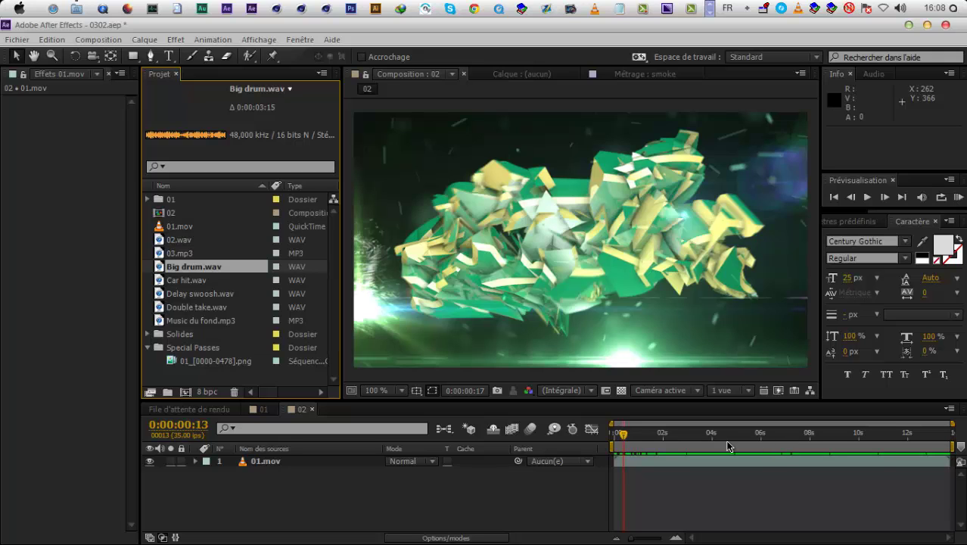
Create a new composition from the Music du fond.mp3 background track
{"action": "left_click", "coordinate": [188, 319]}
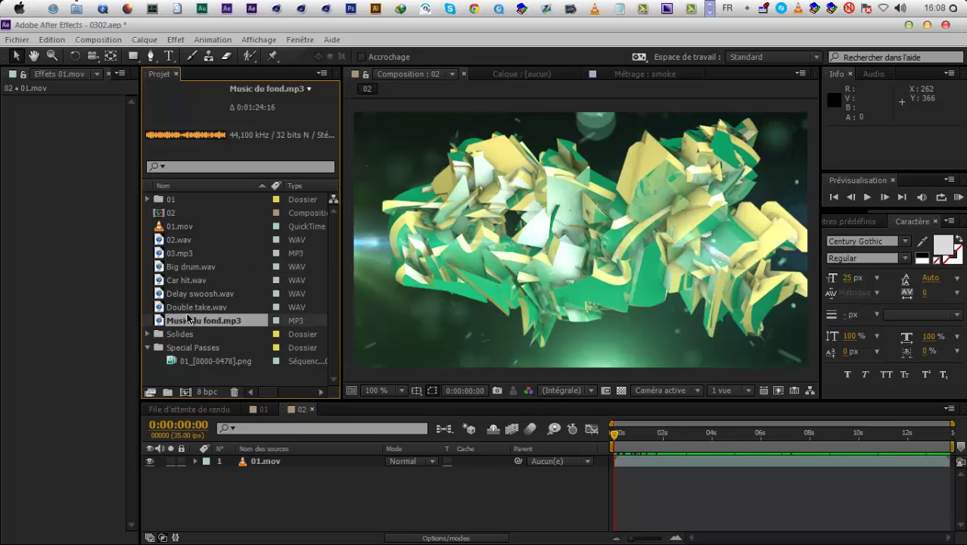
{"action": "mouse_move", "coordinate": [202, 395]}
{"action": "left_mouse_down"}
{"action": "mouse_move", "coordinate": [190, 401]}
{"action": "mouse_move", "coordinate": [185, 391]}
{"action": "left_mouse_up"}
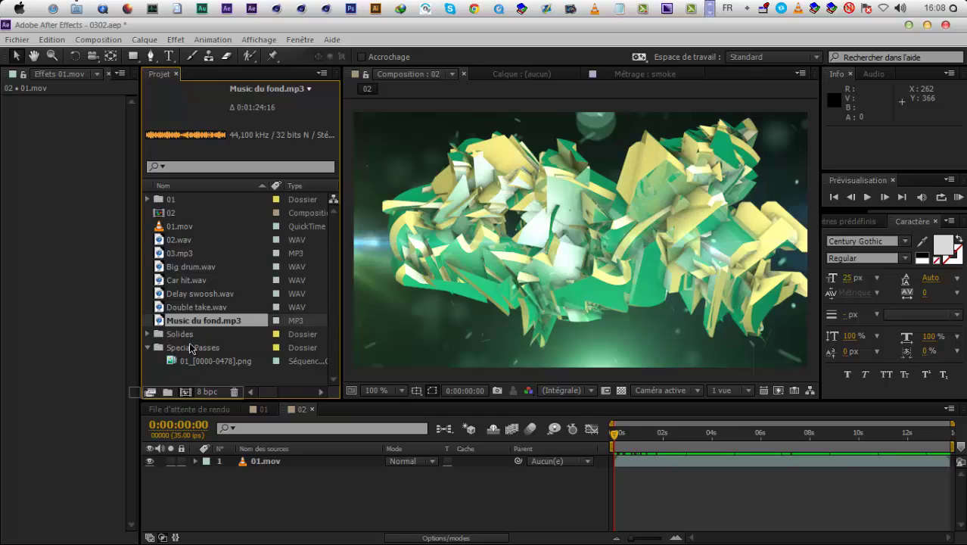
{"action": "left_click_drag", "start_coordinate": [632, 441], "coordinate": [950, 439]}
{"action": "left_click_drag", "start_coordinate": [795, 472], "coordinate": [319, 466]}
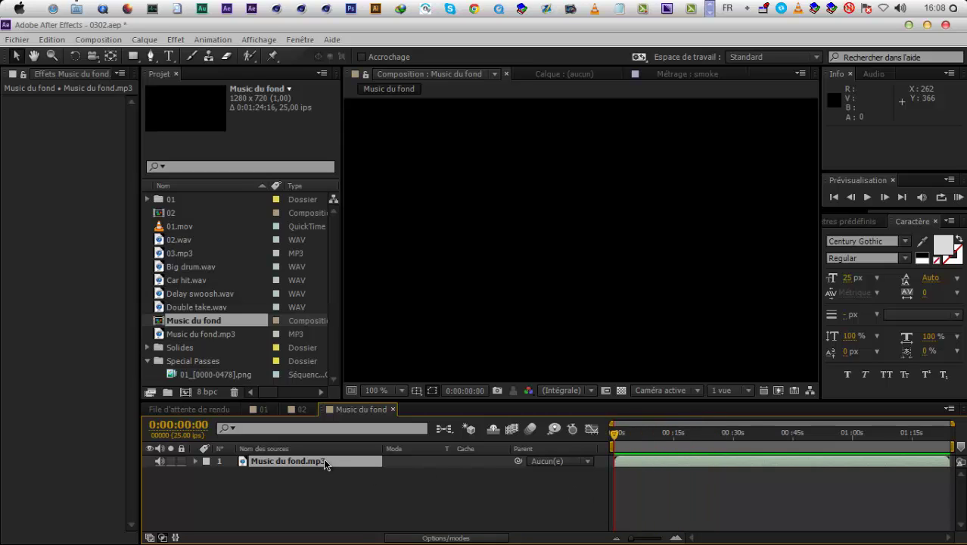
Reveal the waveform of Music du fond.mp3 and preview the audio from the beginning and from 0:00:25:04
{"action": "key", "text": "l"}
{"action": "key", "text": "l"}
{"action": "key", "text": "KP_Decimal"}
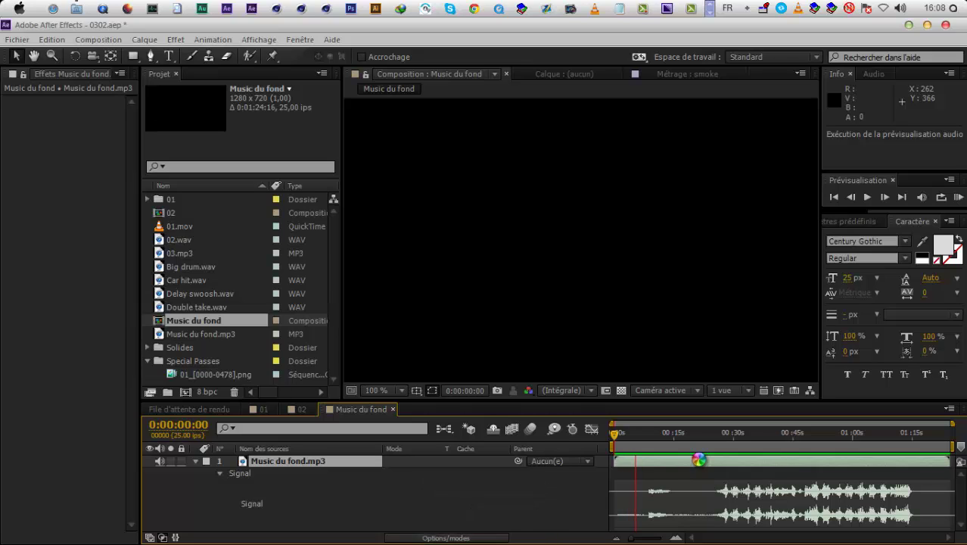
{"action": "left_click", "coordinate": [713, 431]}
{"action": "key", "text": "KP_Decimal"}
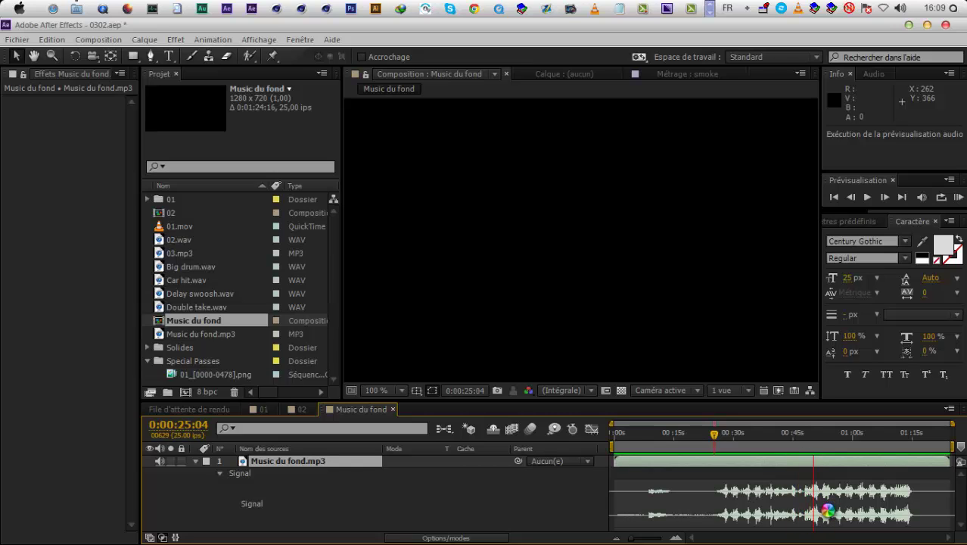
Start the work area of Music du fond at 0:00:47:17 and trim the composition to the work area
{"action": "mouse_move", "coordinate": [815, 437]}
{"action": "left_mouse_down"}
{"action": "mouse_move", "coordinate": [815, 451]}
{"action": "mouse_move", "coordinate": [804, 453]}
{"action": "left_mouse_up"}
{"action": "key", "text": "b"}
{"action": "right_click", "coordinate": [804, 447]}
{"action": "left_click", "coordinate": [808, 446]}
{"action": "right_click", "coordinate": [827, 447]}
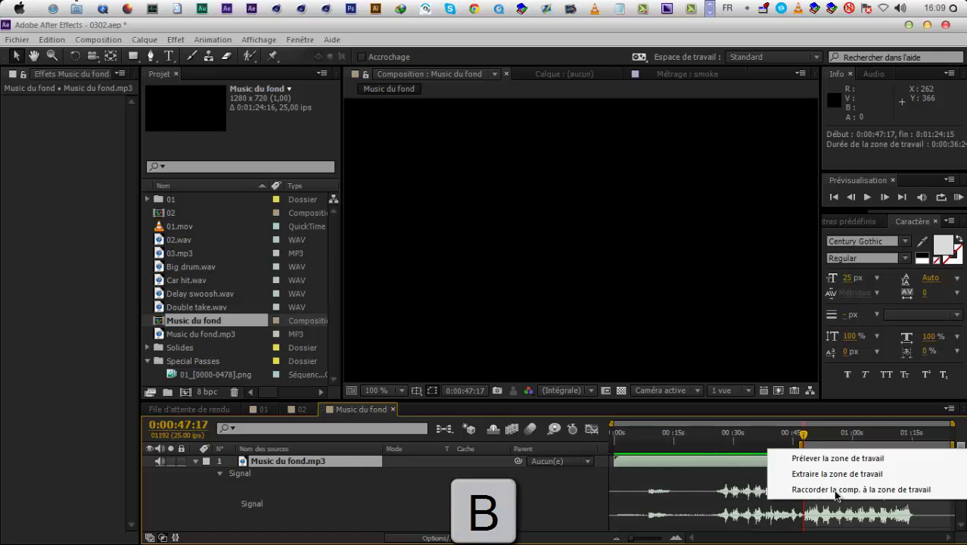
{"action": "left_click", "coordinate": [833, 490]}
Trim the Music du fond composition again so it starts at the beat at 0:00:50:21, and preview its audio
{"action": "key", "text": "KP_Decimal"}
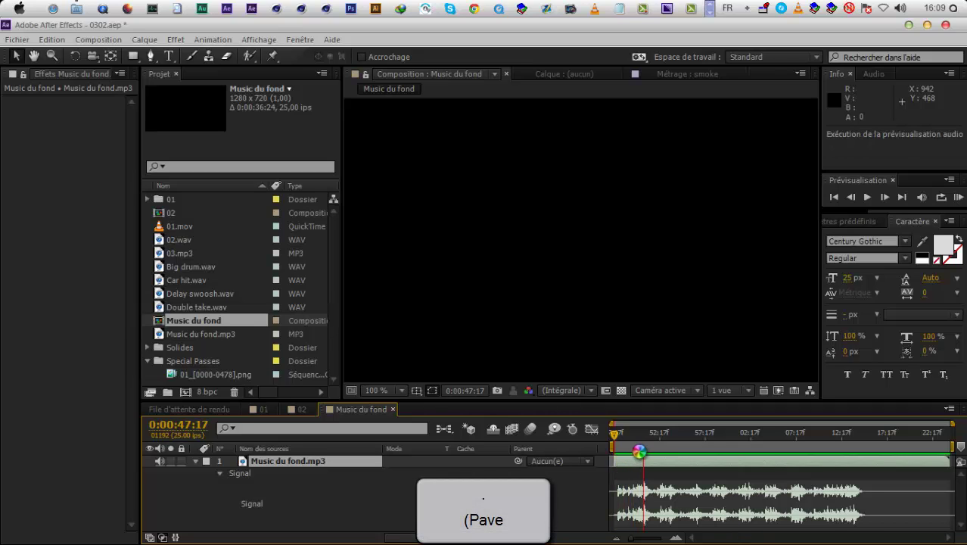
{"action": "left_click", "coordinate": [648, 451]}
{"action": "left_click", "coordinate": [646, 434]}
{"action": "left_click", "coordinate": [675, 536]}
{"action": "left_click_drag", "start_coordinate": [716, 536], "coordinate": [690, 535]}
{"action": "left_click", "coordinate": [673, 435]}
{"action": "left_click", "coordinate": [671, 436]}
{"action": "left_click", "coordinate": [672, 437]}
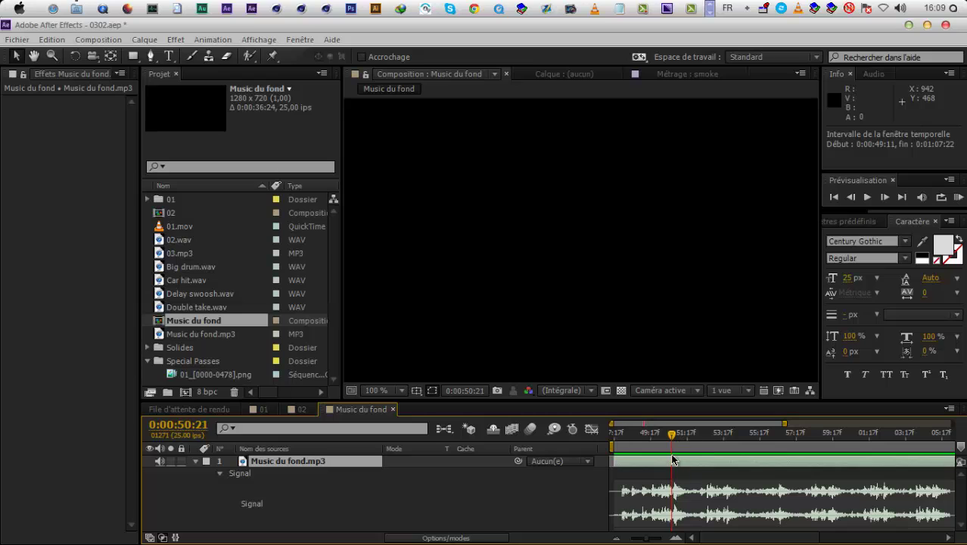
{"action": "key", "text": "b"}
{"action": "right_click", "coordinate": [692, 446]}
{"action": "left_click", "coordinate": [750, 488]}
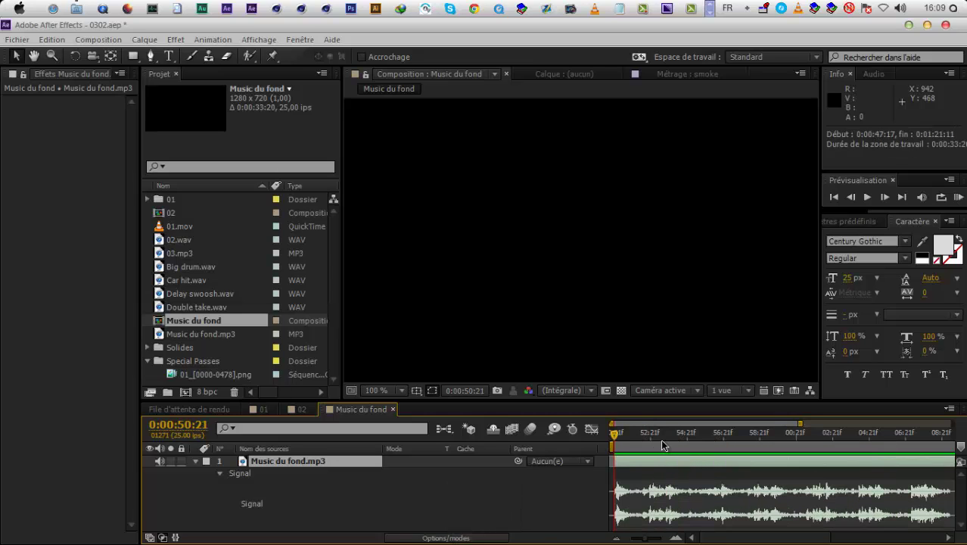
{"action": "key", "text": "KP_Decimal"}
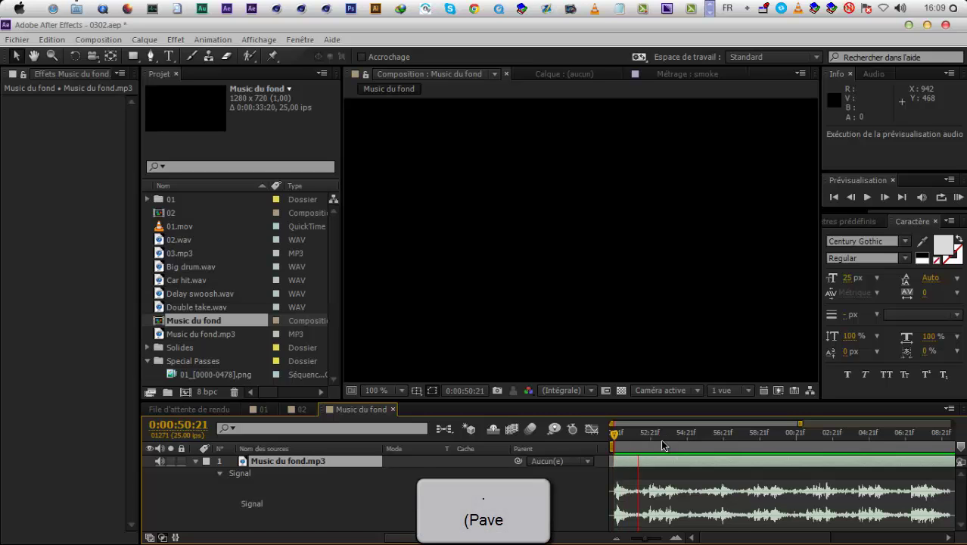
Place the Music du fond composition below 01.mov in composition 02 and run RAM previews of the result
{"action": "left_click", "coordinate": [302, 409]}
{"action": "left_click_drag", "start_coordinate": [208, 327], "coordinate": [261, 474]}
{"action": "key", "text": "KP_0"}
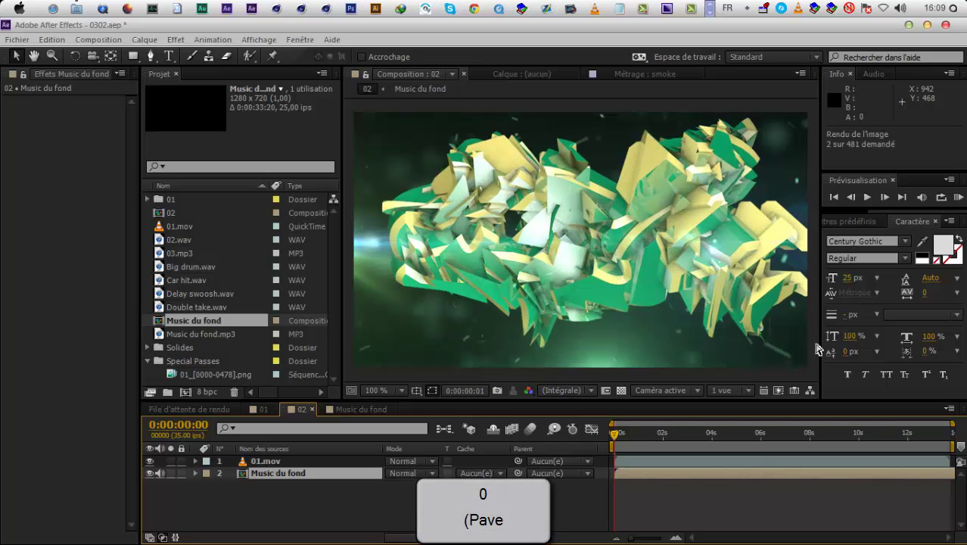
{"action": "left_click", "coordinate": [958, 198]}
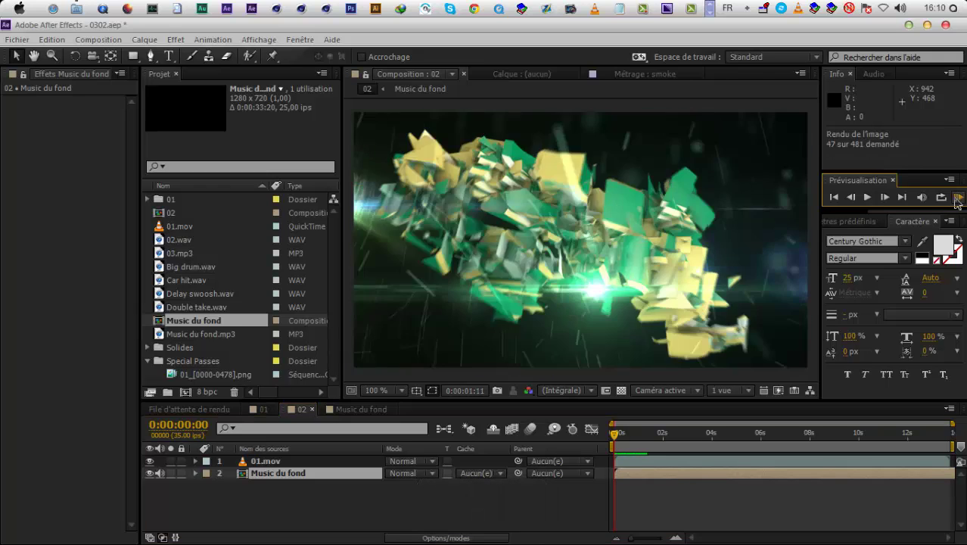
{"action": "left_click", "coordinate": [959, 200]}
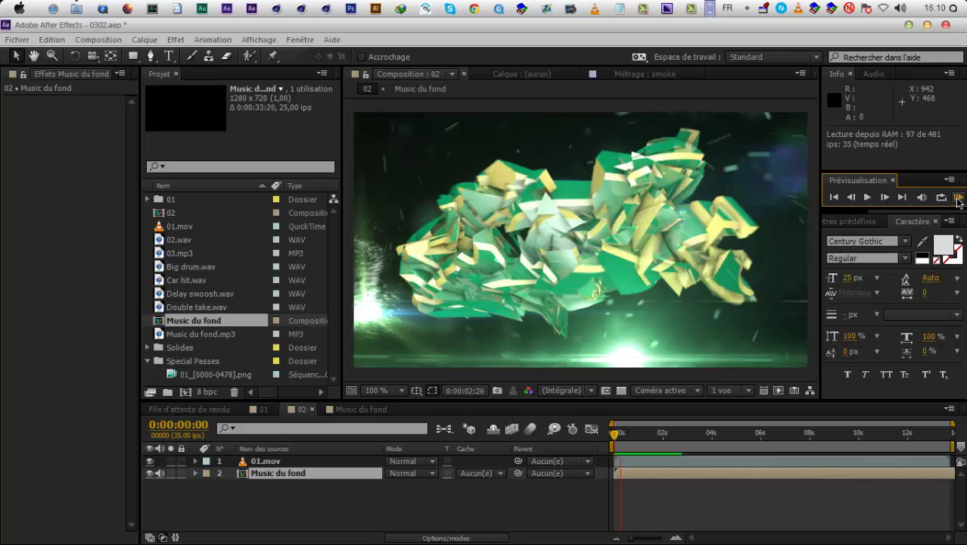
{"action": "left_click", "coordinate": [958, 200]}
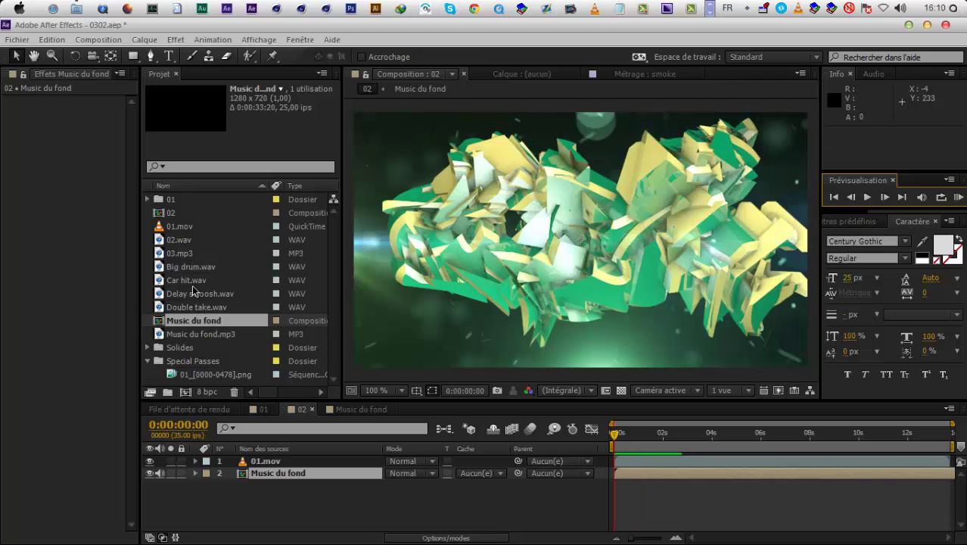
Add 02.wav below Music du fond in composition 02, and audition 02.wav and 03.mp3 in the external player
{"action": "left_click_drag", "start_coordinate": [180, 239], "coordinate": [425, 479]}
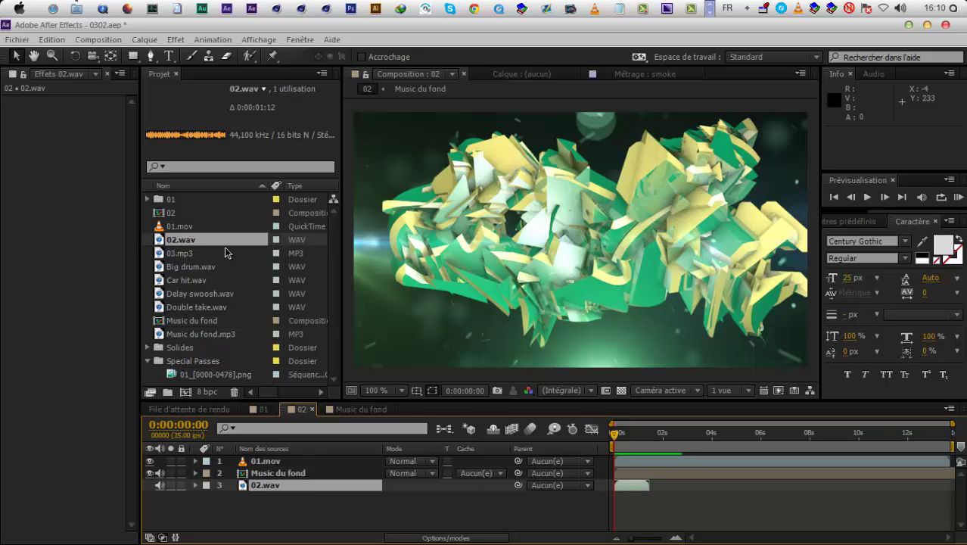
{"action": "key", "text": "ctrl+e"}
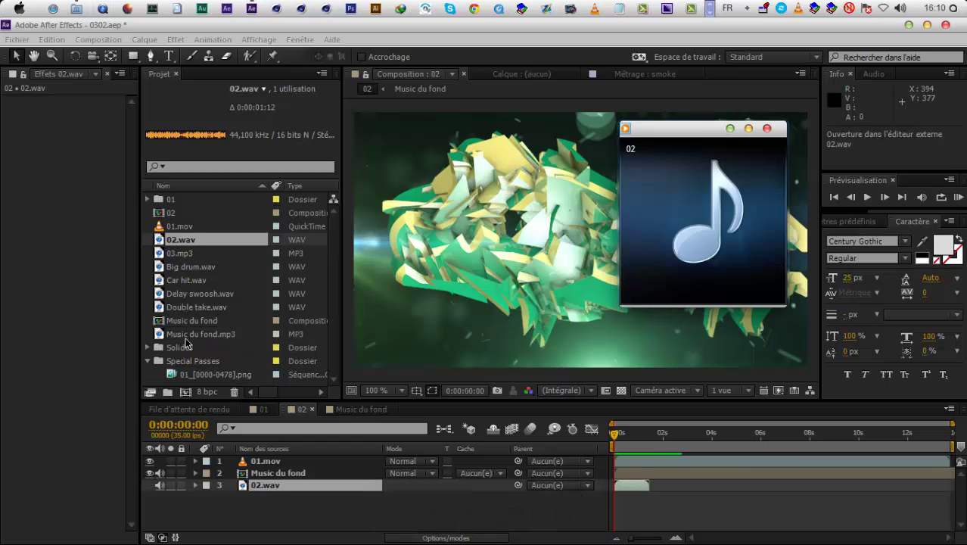
{"action": "left_click", "coordinate": [190, 257]}
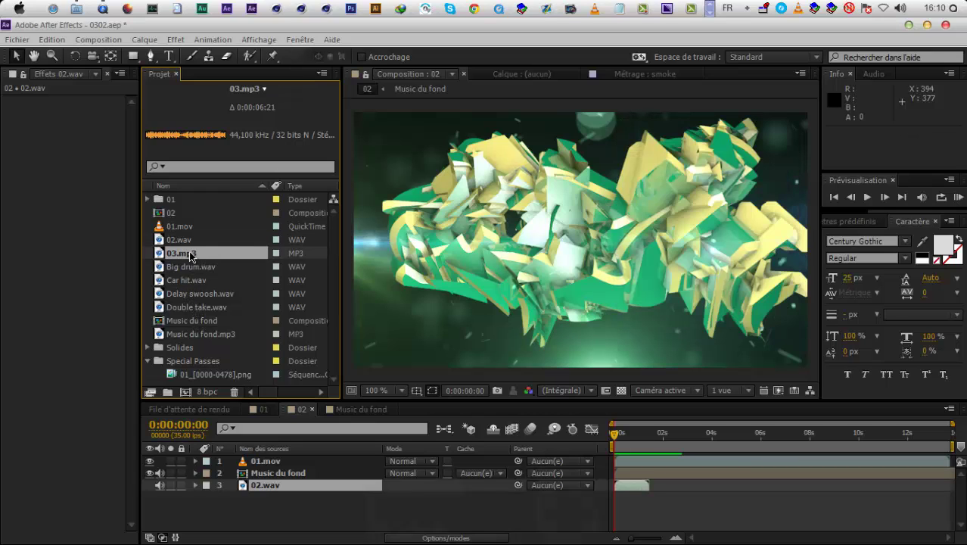
{"action": "key", "text": "ctrl+e"}
{"action": "left_click_drag", "start_coordinate": [190, 257], "coordinate": [290, 478]}
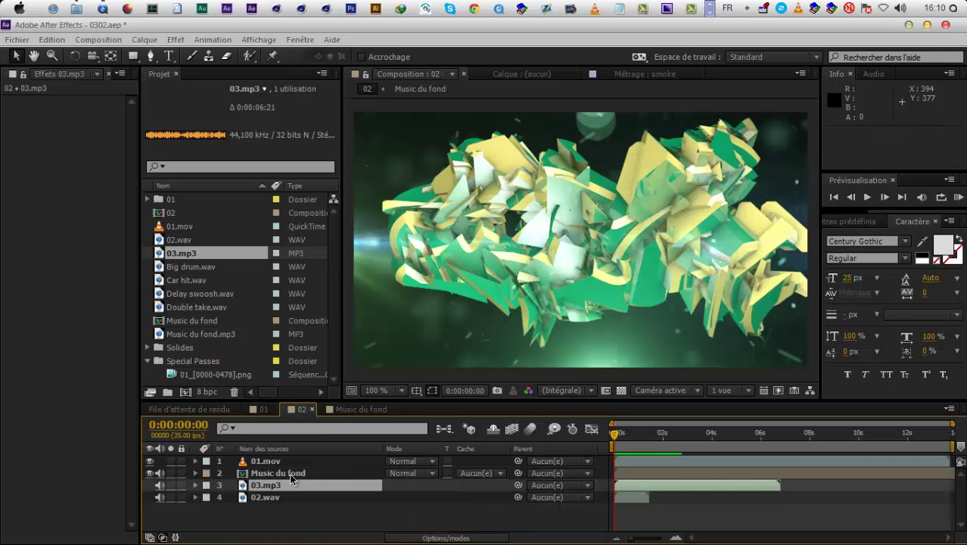
{"action": "left_click", "coordinate": [337, 486]}
{"action": "key", "text": "Delete"}
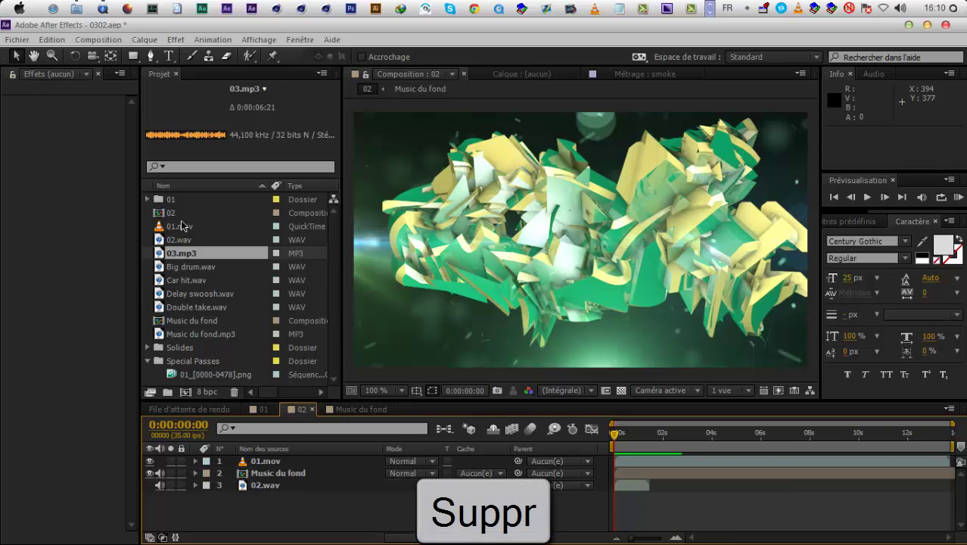
Create a new composition from 03.mp3, reveal the layer's waveform and preview its audio
{"action": "left_click_drag", "start_coordinate": [200, 258], "coordinate": [186, 391]}
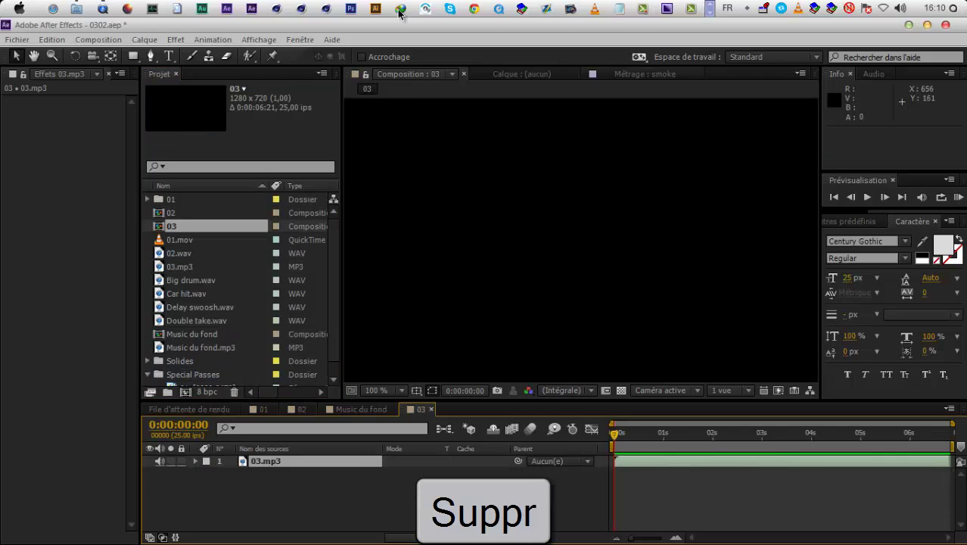
{"action": "left_click", "coordinate": [102, 8]}
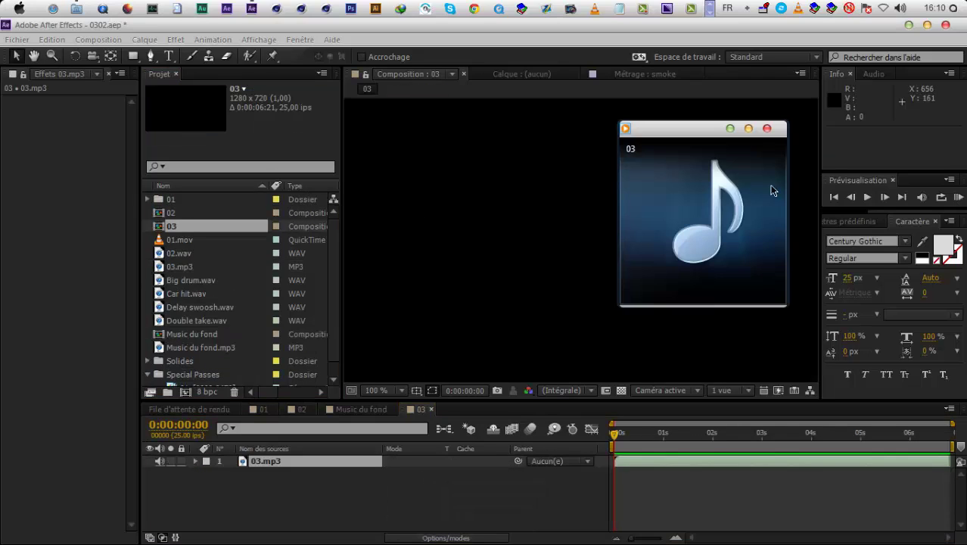
{"action": "left_click", "coordinate": [672, 480]}
{"action": "key", "text": "l"}
{"action": "key", "text": "l"}
{"action": "key", "text": "KP_Decimal"}
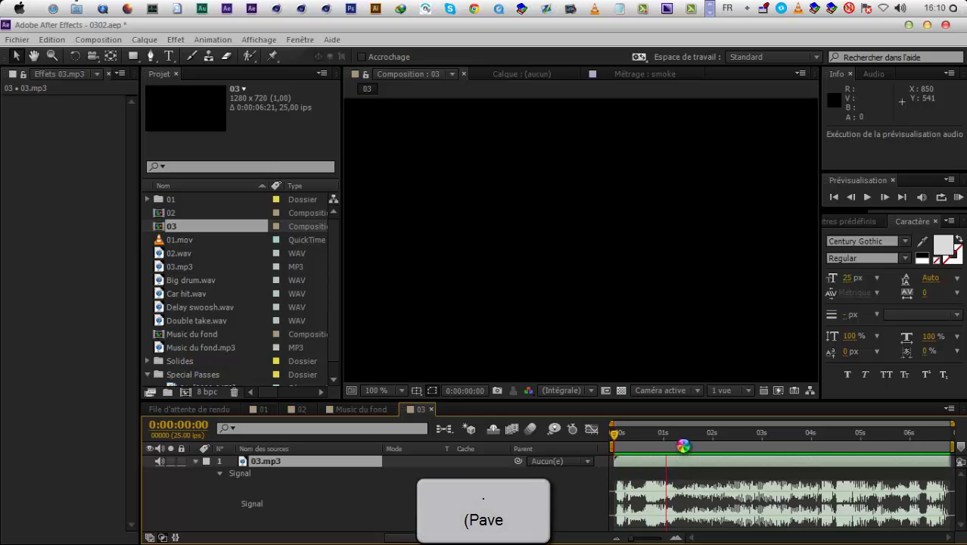
Preview 03.mp3 from 0:00:01:07 and shorten the end of its layer to a duration of 0:00:02:03
{"action": "left_click", "coordinate": [675, 448]}
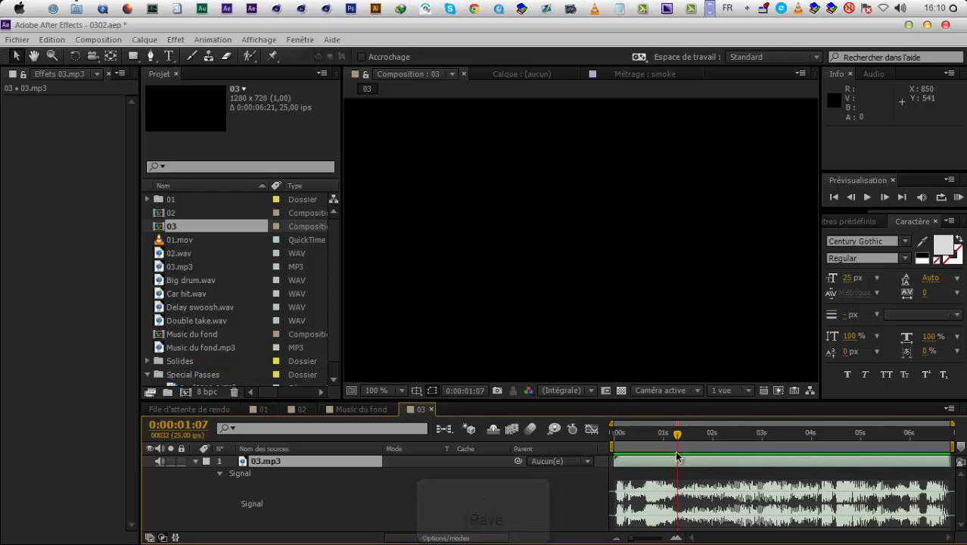
{"action": "key", "text": "KP_Decimal"}
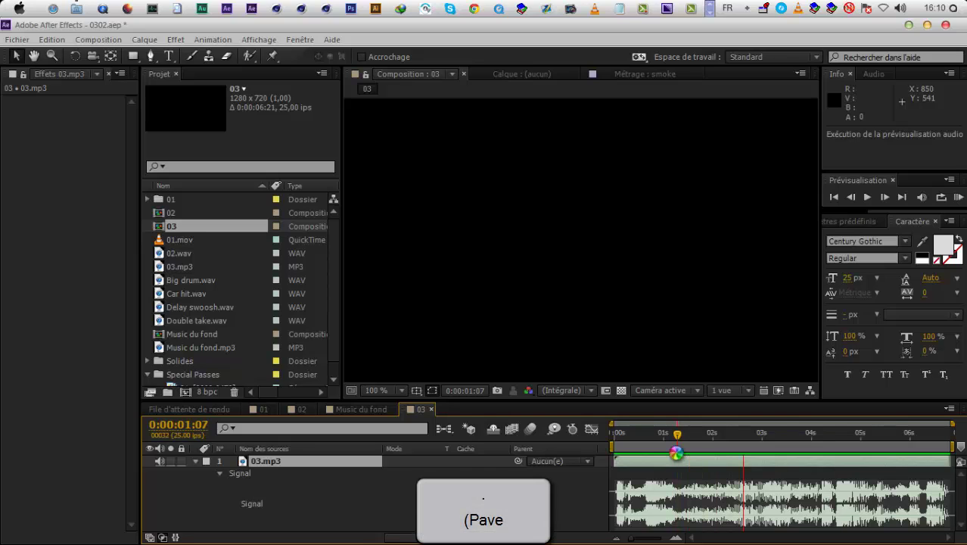
{"action": "left_click", "coordinate": [713, 453]}
{"action": "left_click_drag", "start_coordinate": [713, 453], "coordinate": [715, 461]}
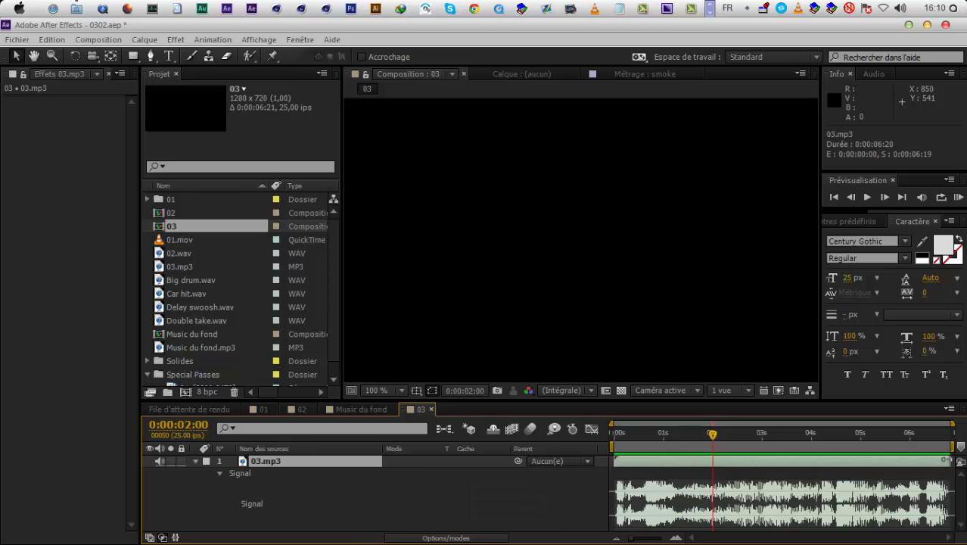
{"action": "key", "text": "alt+bracketright"}
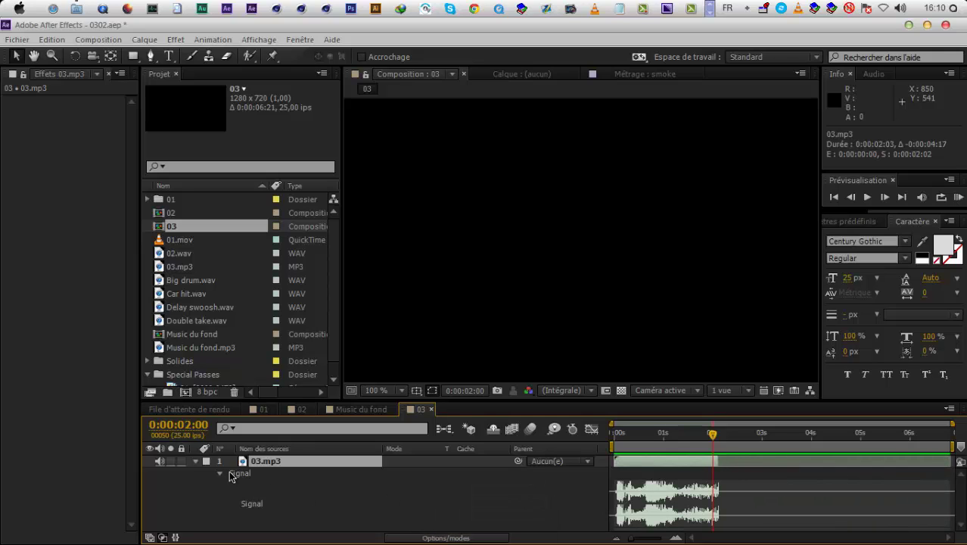
Keyframe the audio levels of 03.mp3 to fade from +0.00 dB at 0:00:01:13 to -48.00 dB at 0:00:02:03
{"action": "key", "text": "shift+l"}
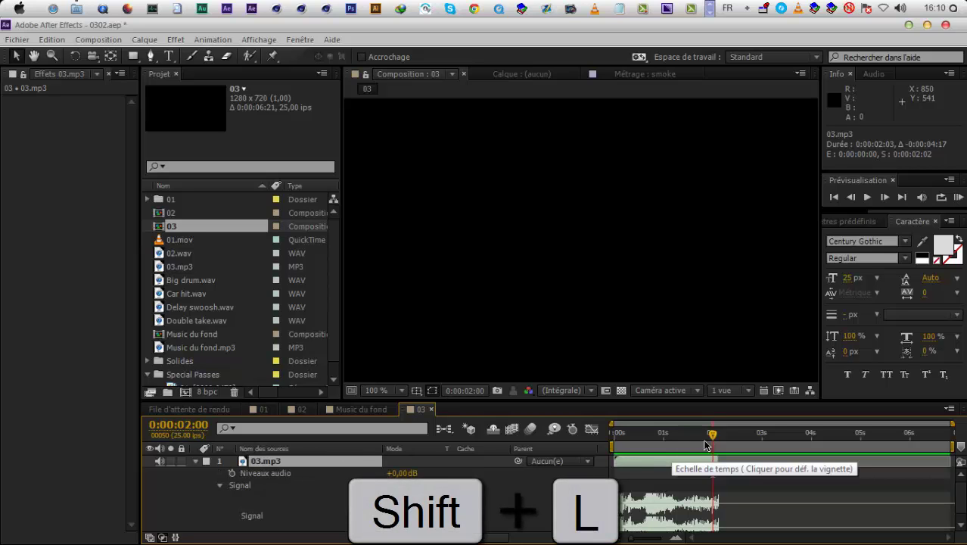
{"action": "left_click_drag", "start_coordinate": [714, 436], "coordinate": [719, 437]}
{"action": "left_click_drag", "start_coordinate": [399, 475], "coordinate": [260, 485]}
{"action": "left_click", "coordinate": [232, 473]}
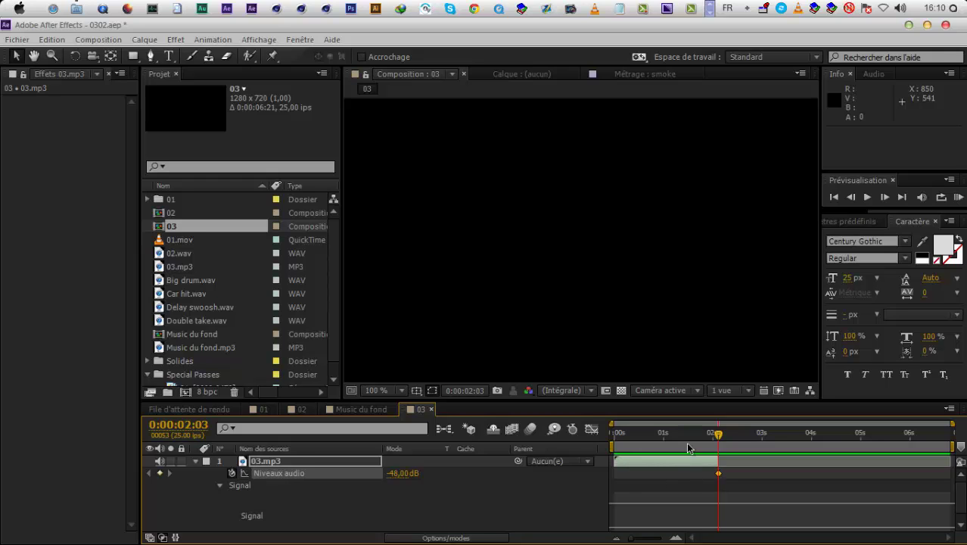
{"action": "right_click", "coordinate": [351, 465]}
{"action": "right_click", "coordinate": [355, 473]}
{"action": "left_click", "coordinate": [403, 434]}
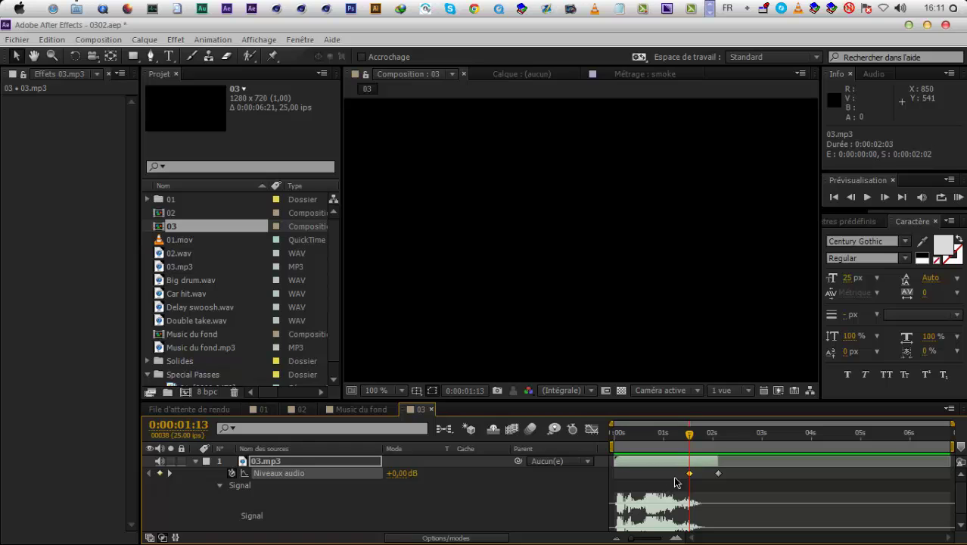
Apply the Echelle exponentielle keyframe assistant to the audio level keyframes of 03.mp3 and preview the fade from the start
{"action": "right_click", "coordinate": [719, 474]}
{"action": "mouse_move", "coordinate": [725, 471]}
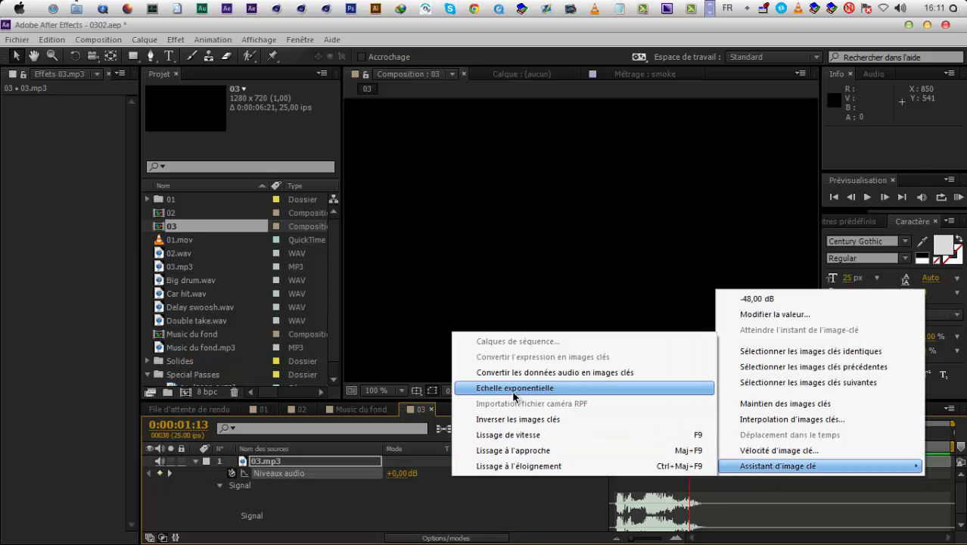
{"action": "left_click", "coordinate": [514, 391]}
{"action": "mouse_move", "coordinate": [690, 444]}
{"action": "left_mouse_down"}
{"action": "mouse_move", "coordinate": [719, 444]}
{"action": "mouse_move", "coordinate": [673, 447]}
{"action": "mouse_move", "coordinate": [704, 446]}
{"action": "mouse_move", "coordinate": [691, 447]}
{"action": "left_mouse_up"}
{"action": "left_click", "coordinate": [692, 445]}
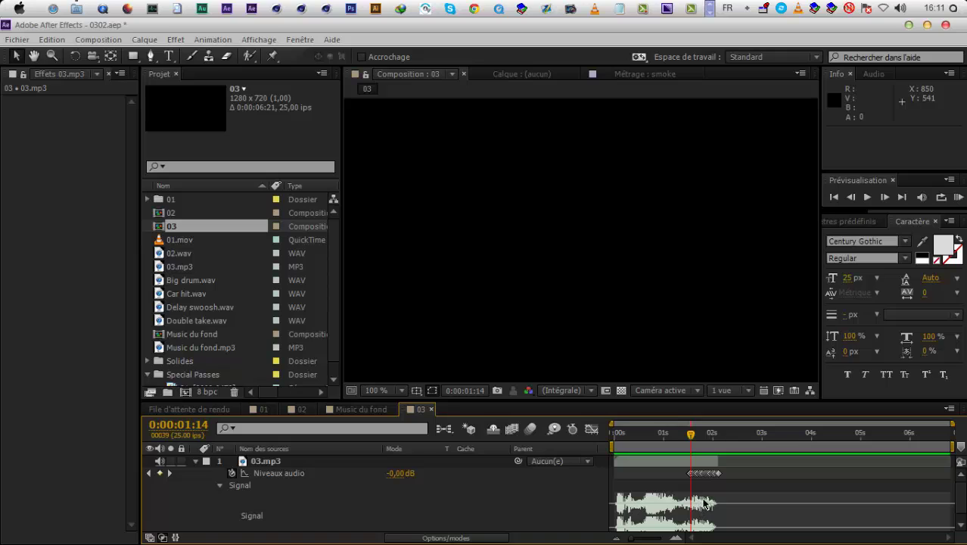
{"action": "left_click_drag", "start_coordinate": [664, 452], "coordinate": [535, 435]}
{"action": "key", "text": "KP_Decimal"}
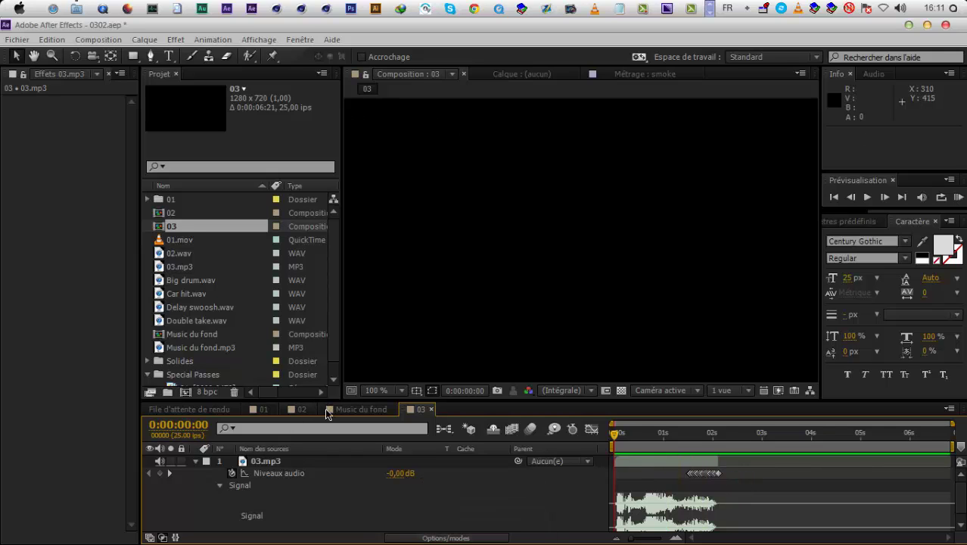
Add composition 03 as a layer below Music du fond.mp3 in the Music du fond composition
{"action": "left_click_drag", "start_coordinate": [179, 225], "coordinate": [322, 483]}
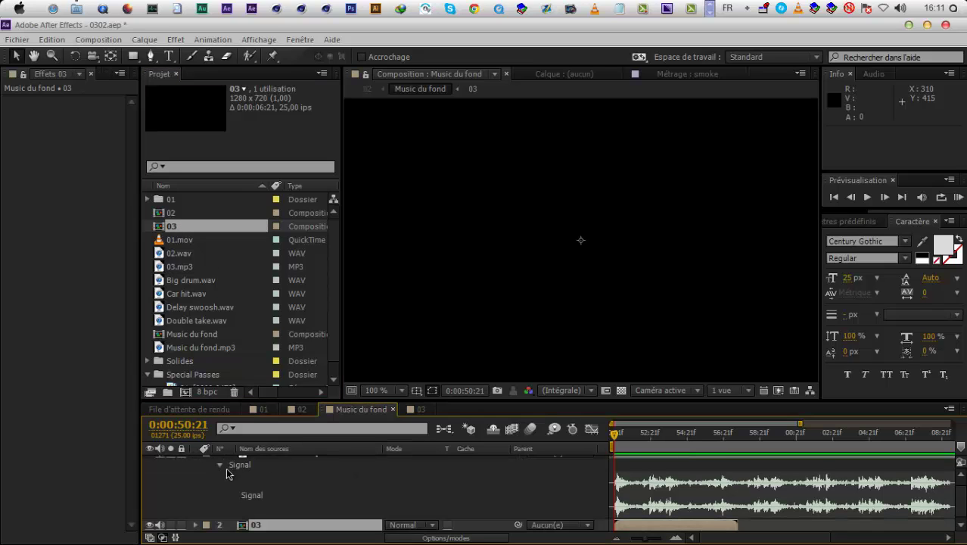
Collapse the Music du fond.mp3 layer properties and start a RAM preview of the Music du fond composition
{"action": "scroll", "coordinate": [205, 464], "scroll_direction": "up", "scroll_amount": 1}
{"action": "left_click", "coordinate": [196, 461]}
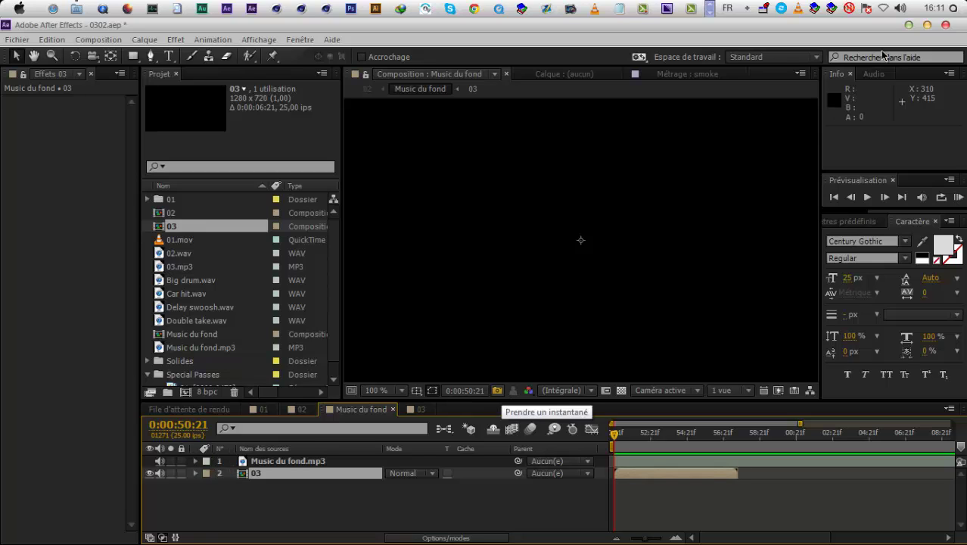
{"action": "left_click", "coordinate": [958, 197]}
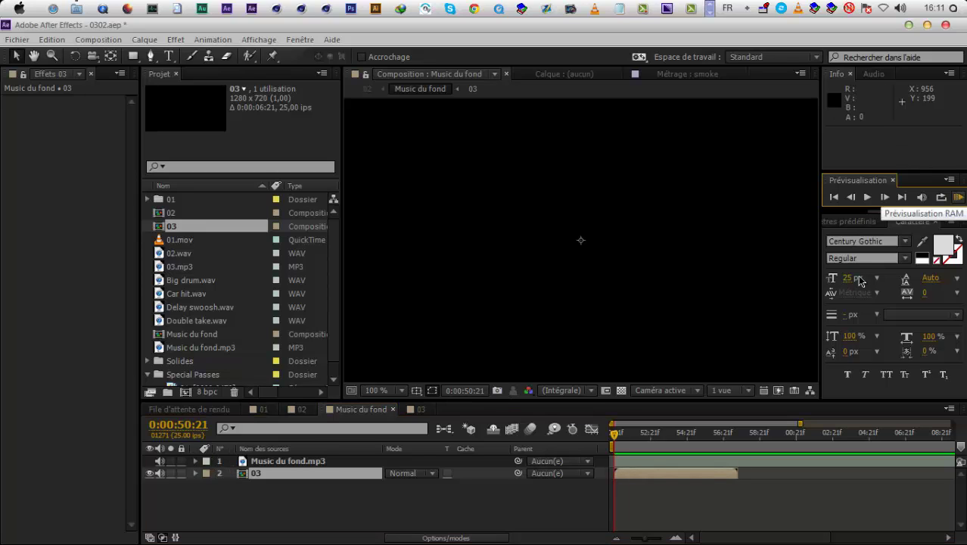
Delete the 03 layer from the Music du fond composition and return to composition 02
{"action": "left_click", "coordinate": [341, 475]}
{"action": "key", "text": "Delete"}
{"action": "left_click", "coordinate": [284, 391]}
{"action": "left_click", "coordinate": [288, 410]}
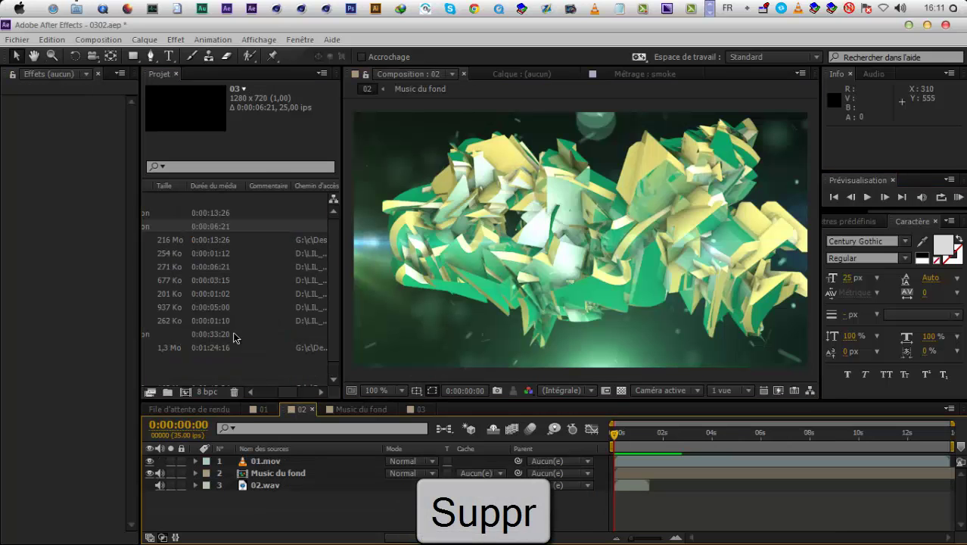
Rename composition 02 as Sound intro in its composition settings
{"action": "left_click", "coordinate": [98, 39]}
{"action": "left_click", "coordinate": [107, 76]}
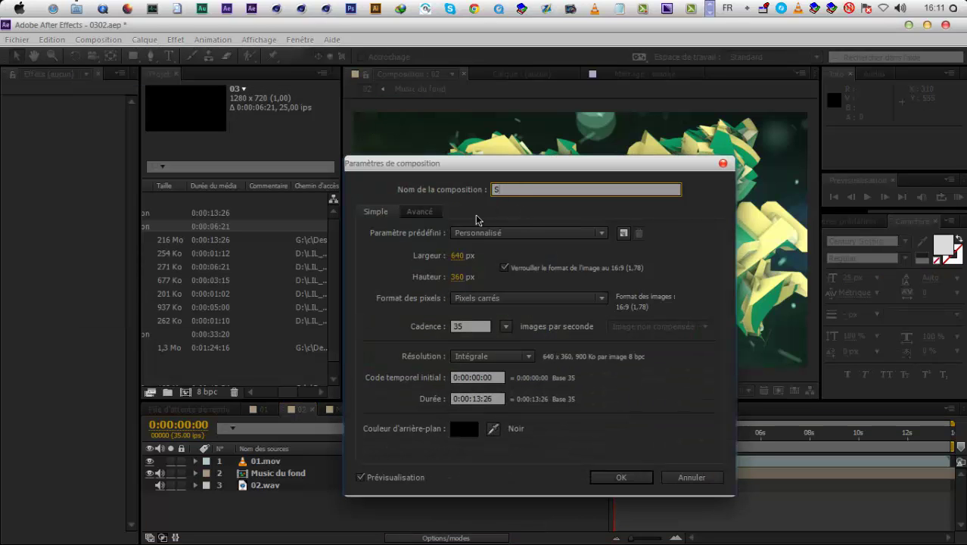
{"action": "key", "text": "Return"}
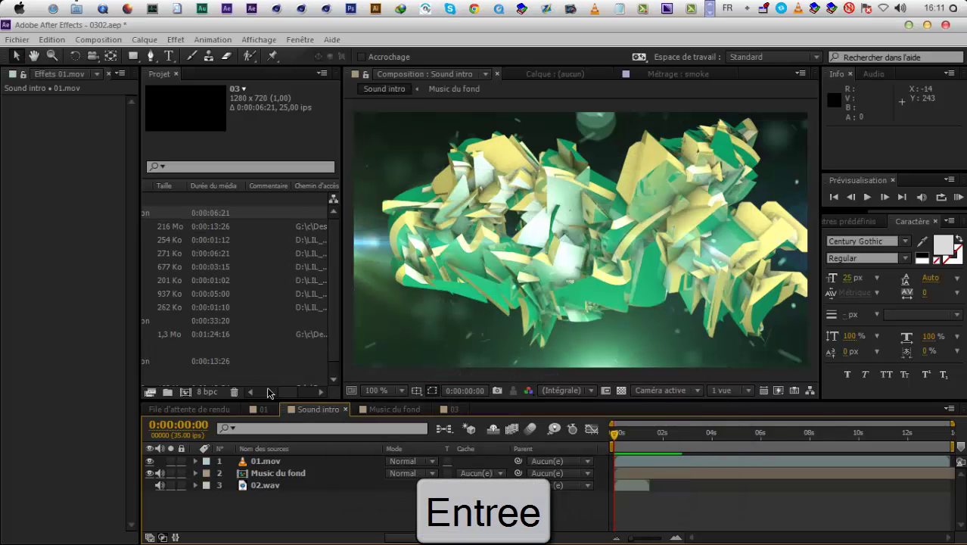
Add composition 03 as a layer below 02.wav in Sound intro and open it for editing
{"action": "left_click_drag", "start_coordinate": [262, 393], "coordinate": [250, 389]}
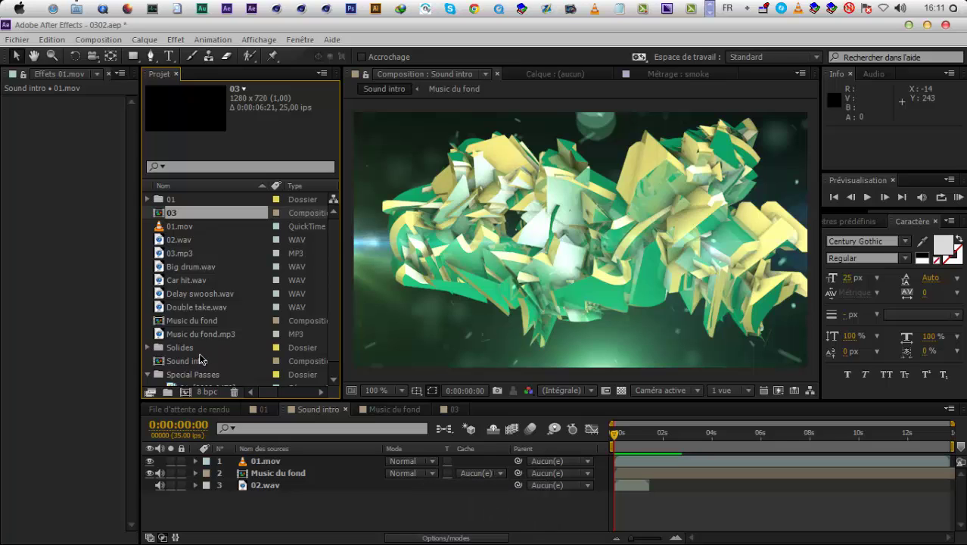
{"action": "key", "text": "ctrl+/"}
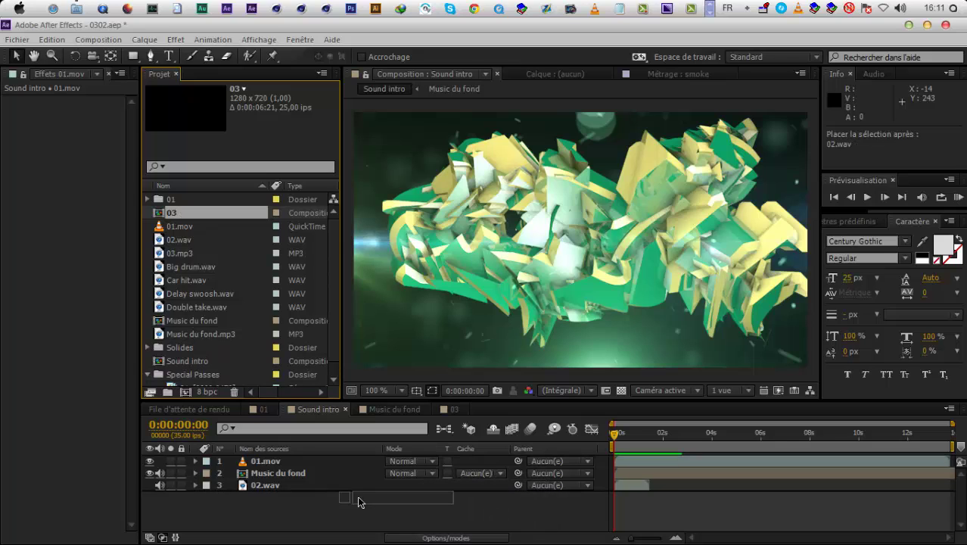
{"action": "double_click", "coordinate": [634, 497]}
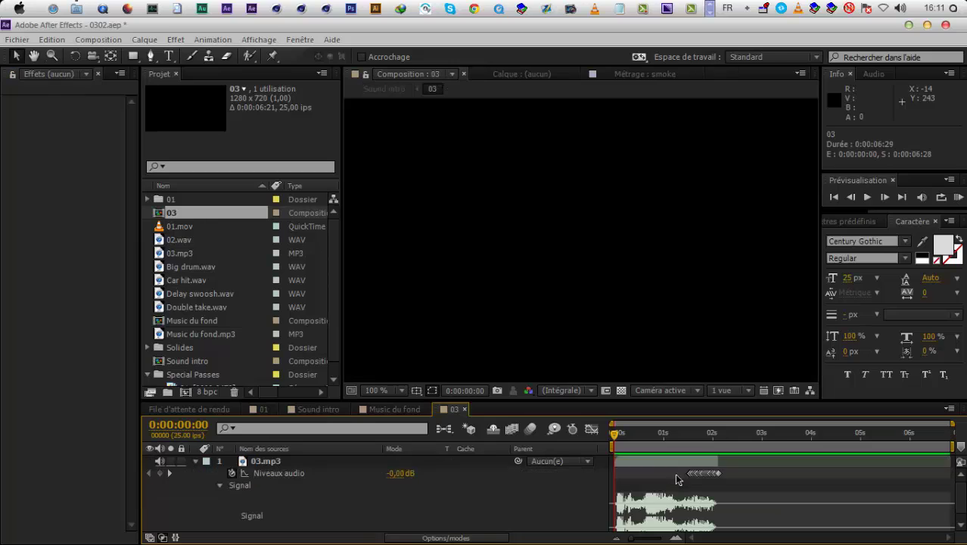
Try to trim composition 03 to a work area ending at the end of the 03.mp3 layer
{"action": "left_click", "coordinate": [681, 464]}
{"action": "key", "text": "o"}
{"action": "key", "text": "n"}
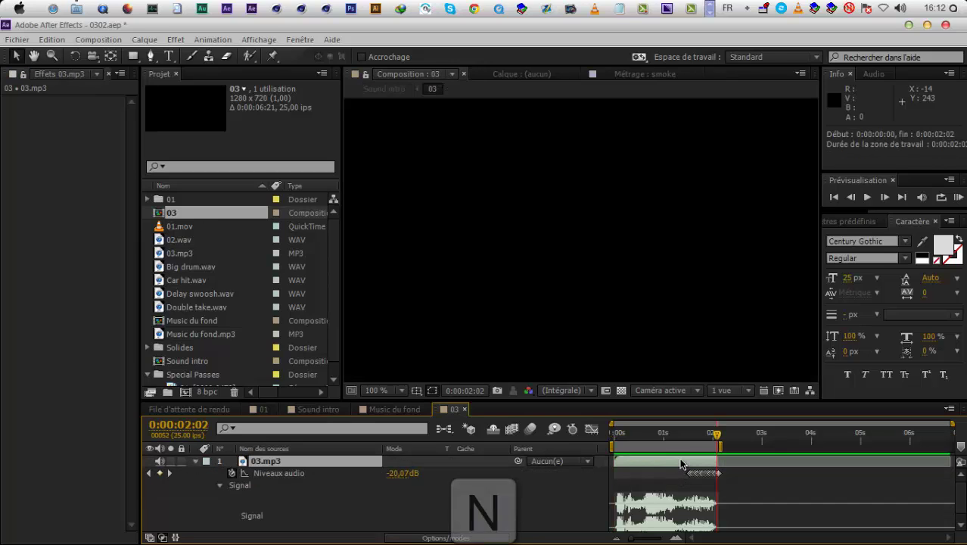
{"action": "right_click", "coordinate": [716, 439]}
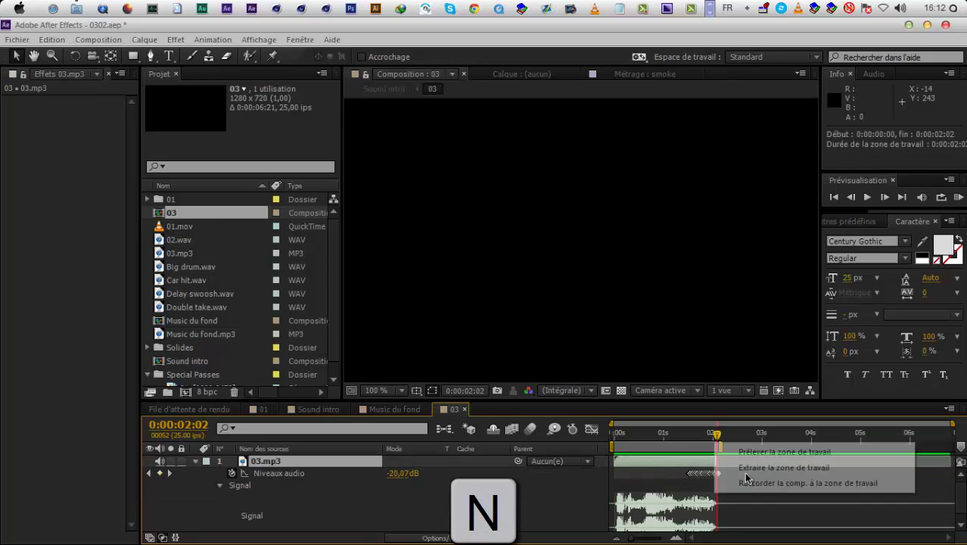
{"action": "left_click", "coordinate": [787, 480]}
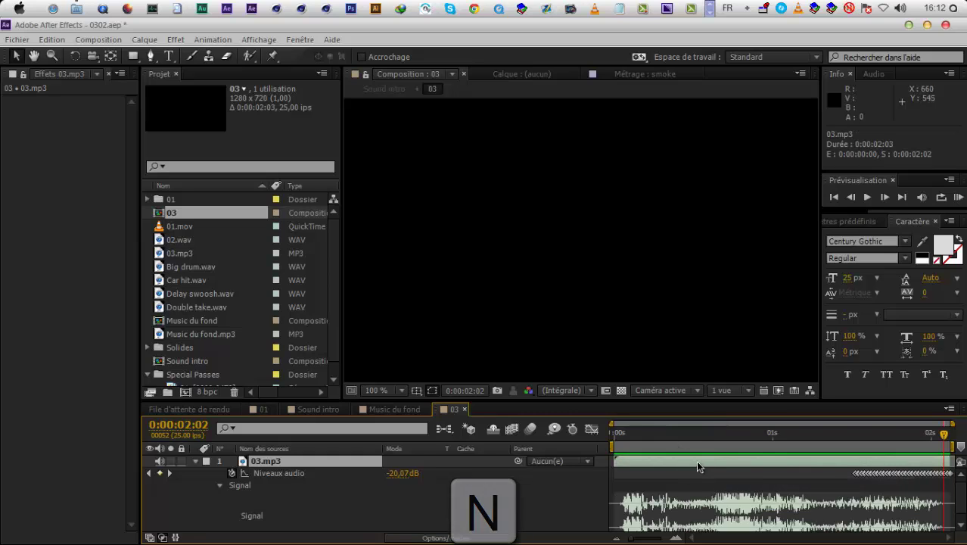
{"action": "key", "text": "o"}
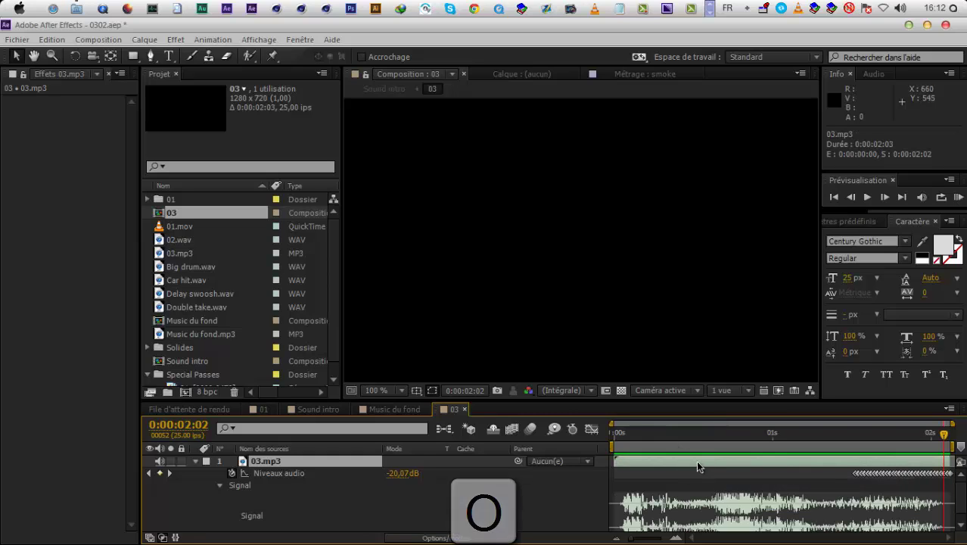
Undo the trim of composition 03 and extend its work area back to the full duration
{"action": "key", "text": "ctrl+z"}
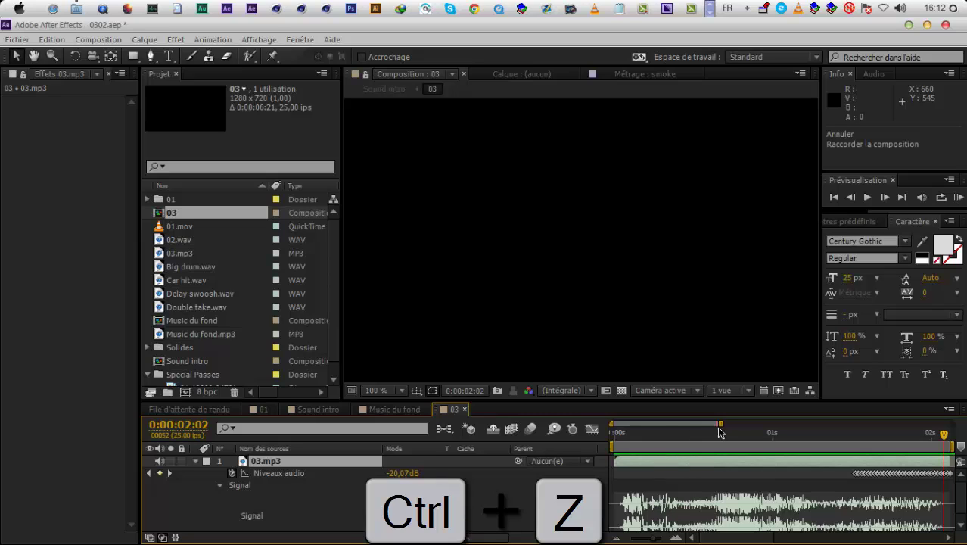
{"action": "left_click_drag", "start_coordinate": [876, 429], "coordinate": [956, 428]}
{"action": "left_click_drag", "start_coordinate": [723, 447], "coordinate": [955, 485]}
{"action": "left_click", "coordinate": [713, 488]}
{"action": "left_click", "coordinate": [804, 434]}
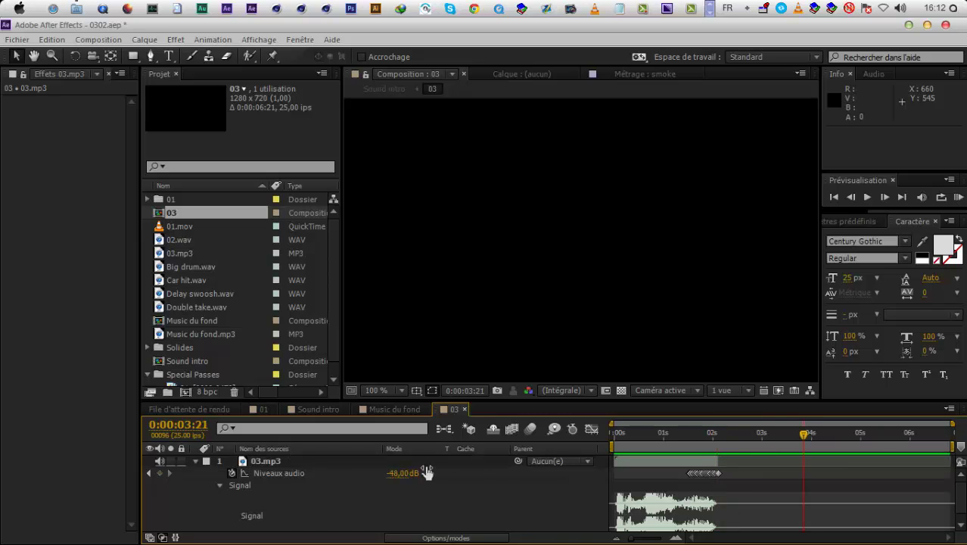
End the work area at the out point of 03.mp3 and trim composition 03 to that work area
{"action": "left_click", "coordinate": [384, 479]}
{"action": "key", "text": "o"}
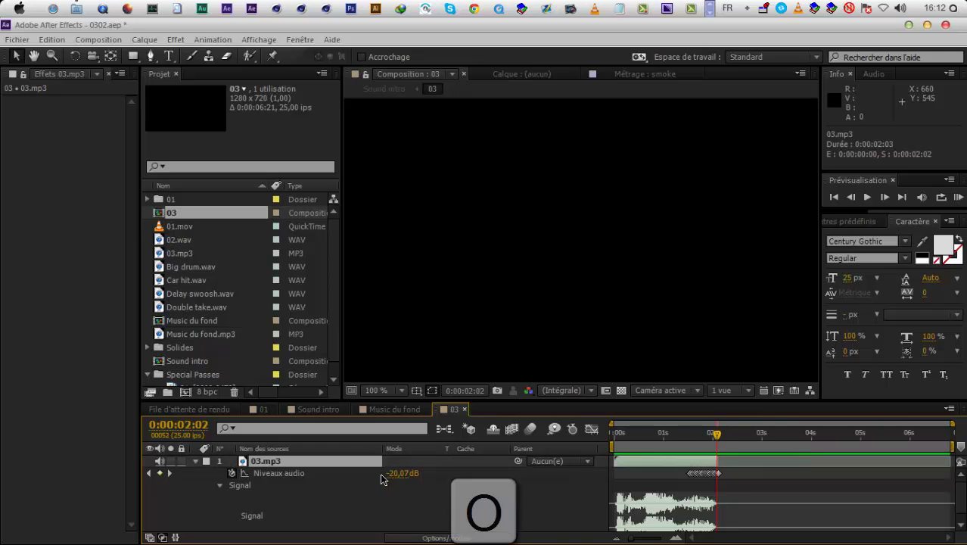
{"action": "key", "text": "n"}
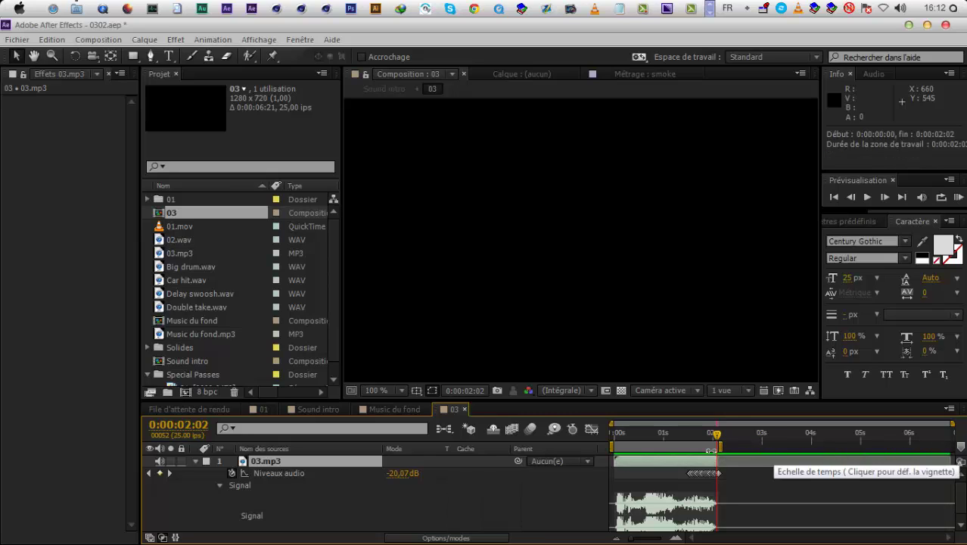
{"action": "right_click", "coordinate": [705, 447]}
{"action": "left_click", "coordinate": [719, 488]}
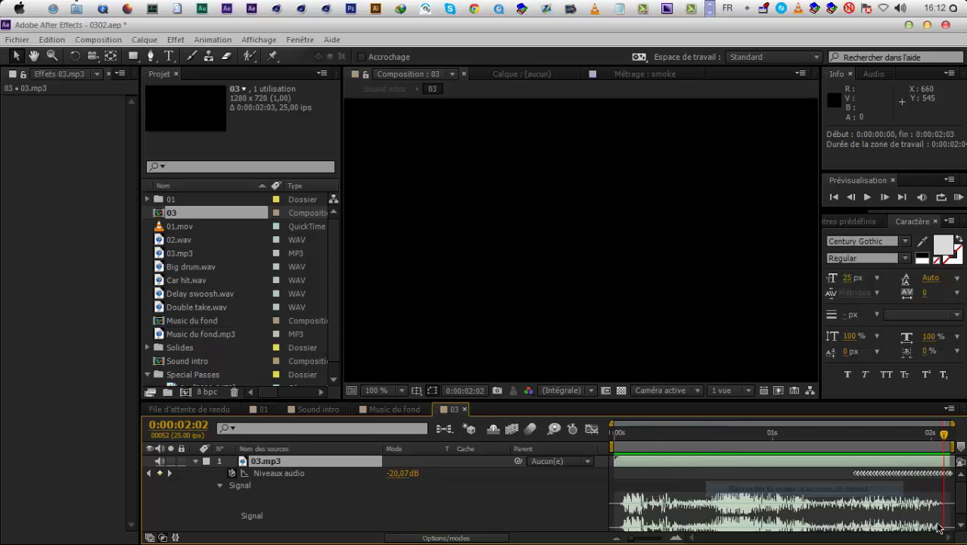
Return to the Sound intro composition and delete the 02.wav layer
{"action": "left_click", "coordinate": [392, 89]}
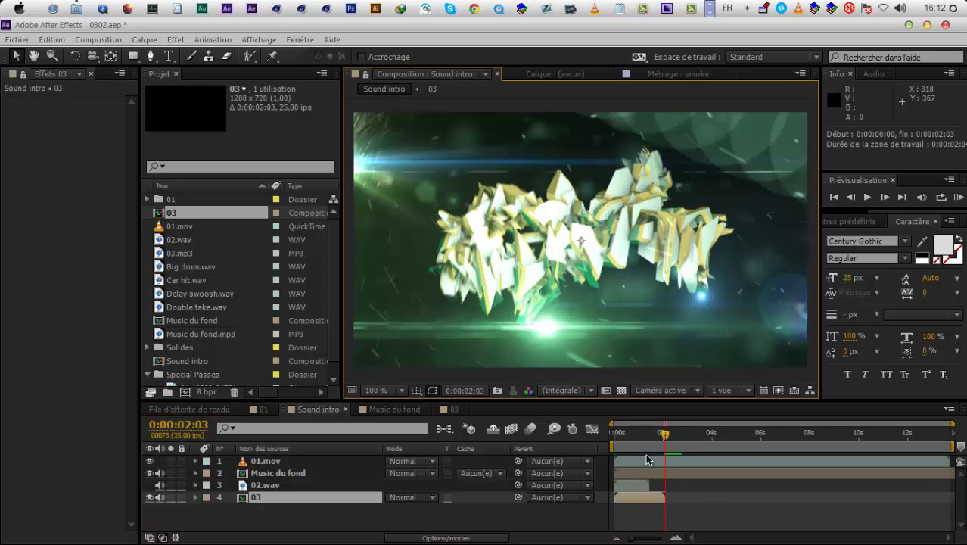
{"action": "key", "text": "Home"}
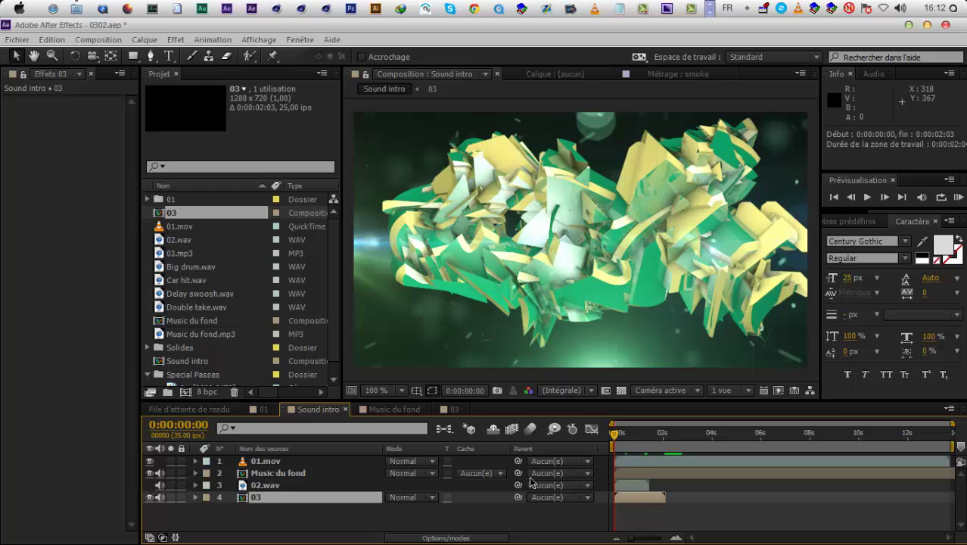
{"action": "left_click", "coordinate": [300, 486]}
{"action": "key", "text": "Delete"}
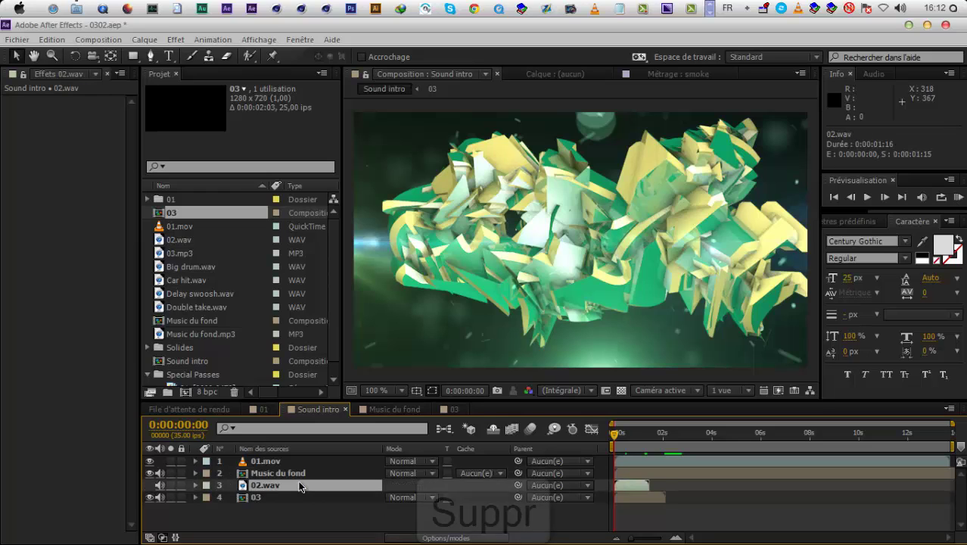
Run RAM previews of Sound intro from the start to check the sound of layer 03 against the logo animation
{"action": "key", "text": "KP_0"}
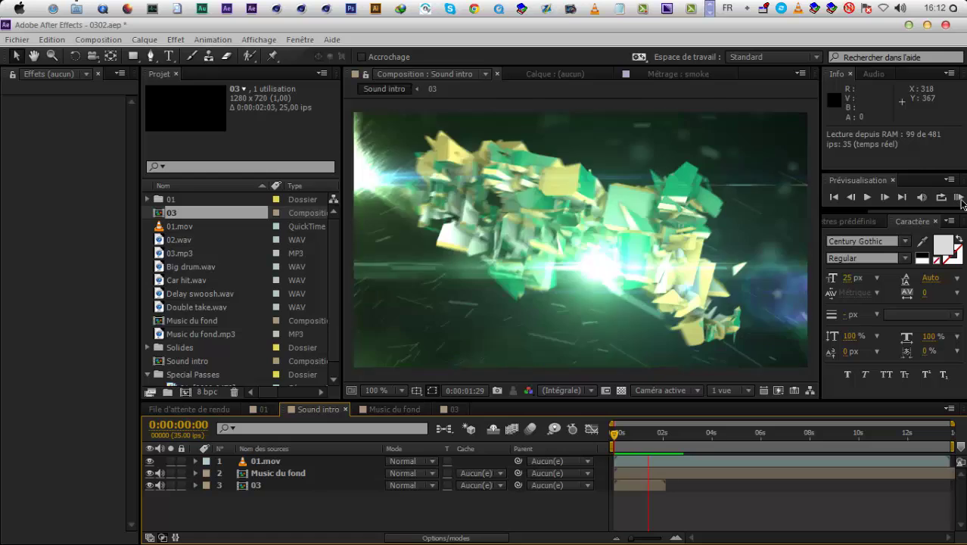
{"action": "left_click", "coordinate": [959, 199]}
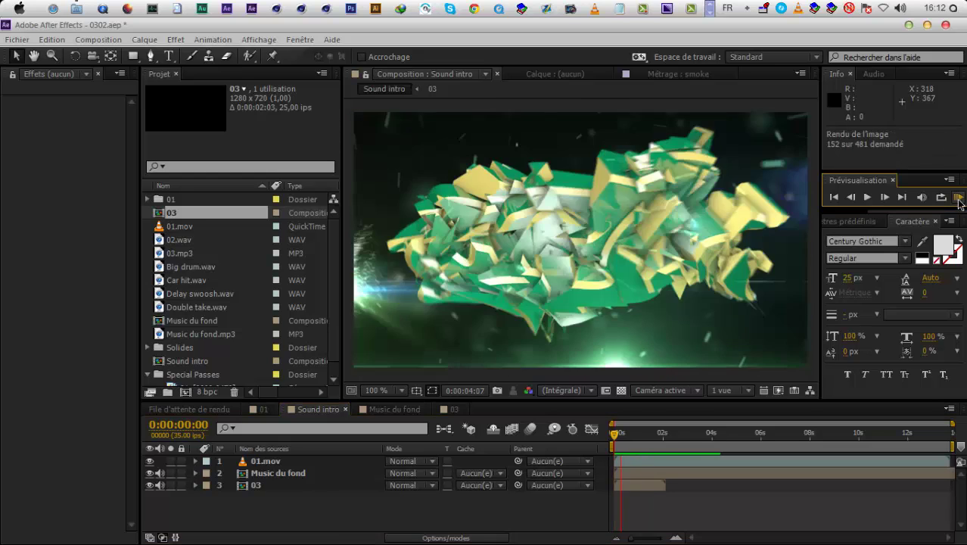
{"action": "left_click", "coordinate": [959, 201]}
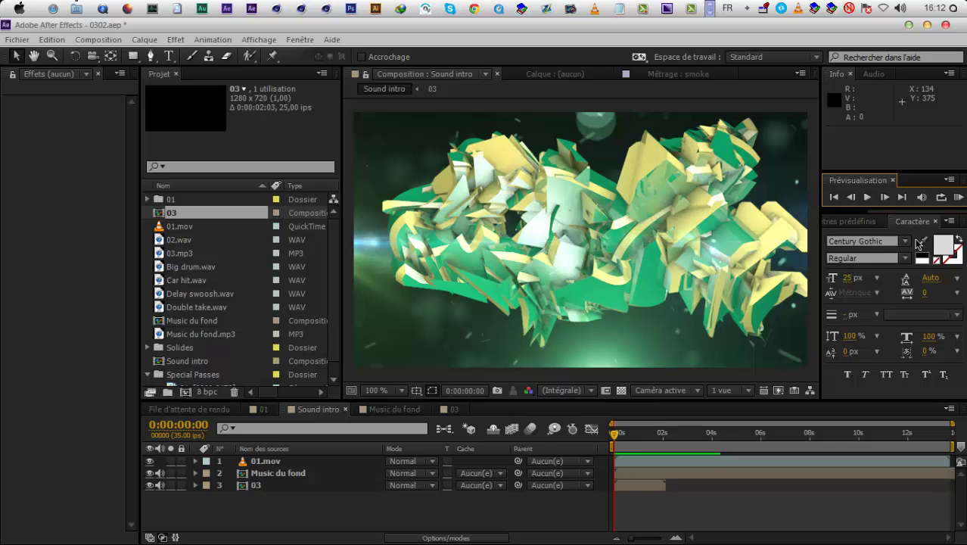
{"action": "left_click", "coordinate": [958, 198]}
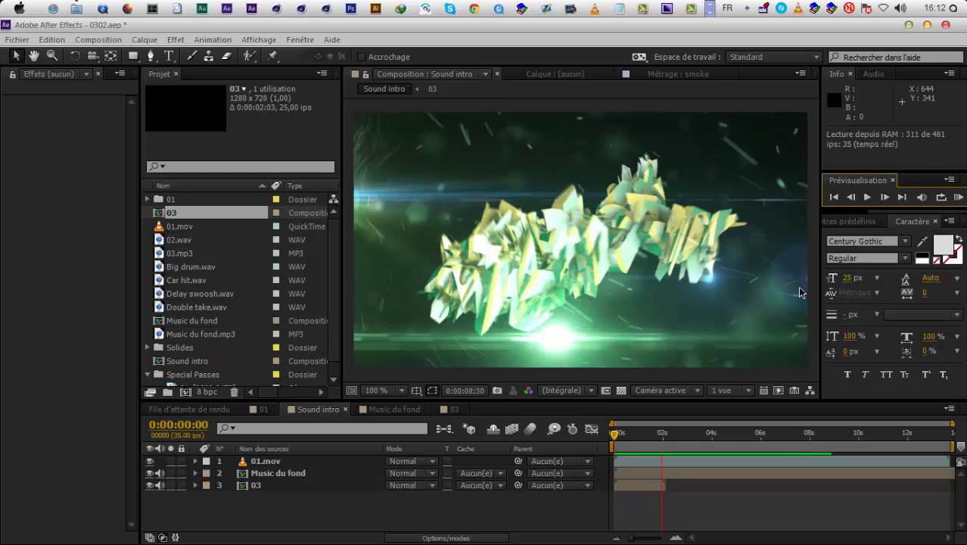
Insert 02.wav between Music du fond and 03 in Sound intro, starting at 0:00:01:25
{"action": "left_click", "coordinate": [650, 447]}
{"action": "left_click_drag", "start_coordinate": [652, 447], "coordinate": [659, 446]}
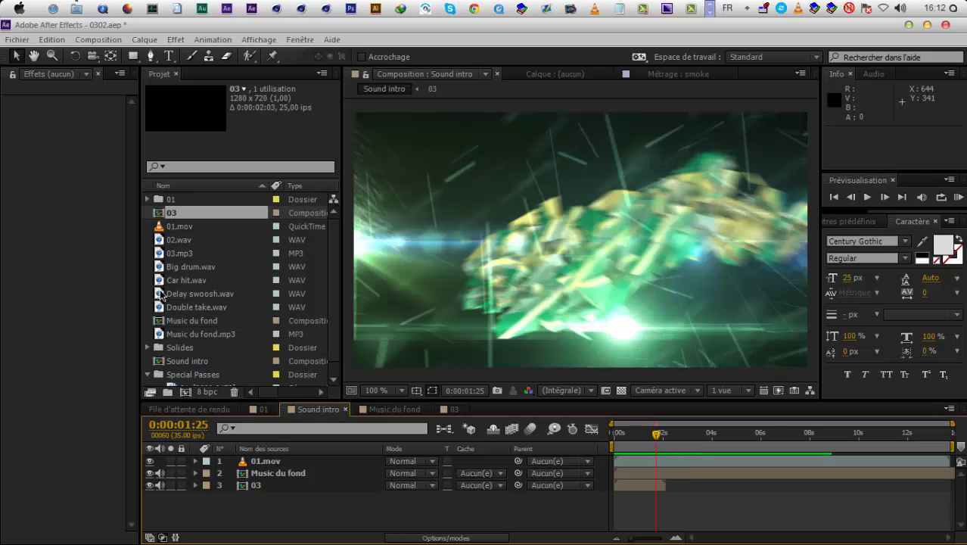
{"action": "left_click_drag", "start_coordinate": [181, 239], "coordinate": [663, 490]}
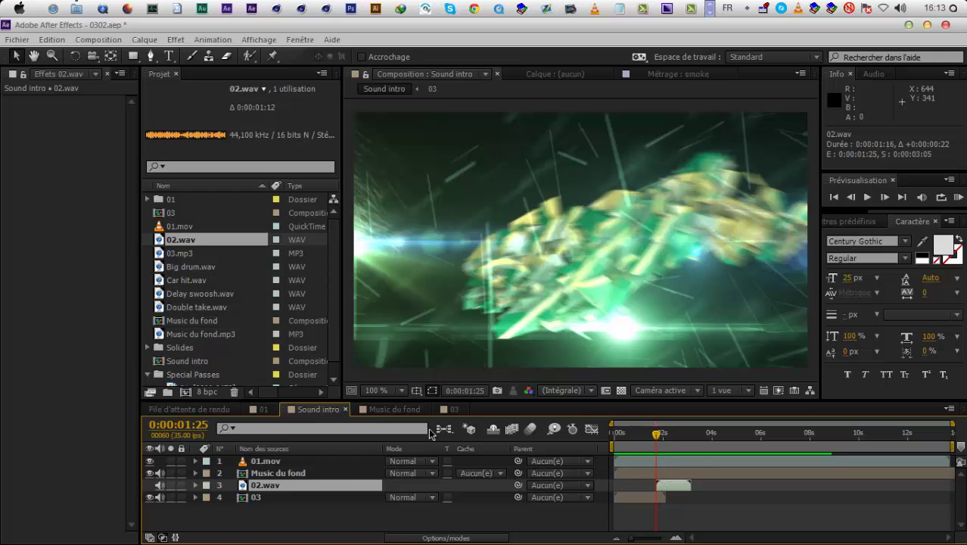
Create an adjustment layer at the top of Sound intro and trim it to run from 0:00:01:16 to 0:00:02:12
{"action": "right_click", "coordinate": [314, 512]}
{"action": "mouse_move", "coordinate": [410, 363]}
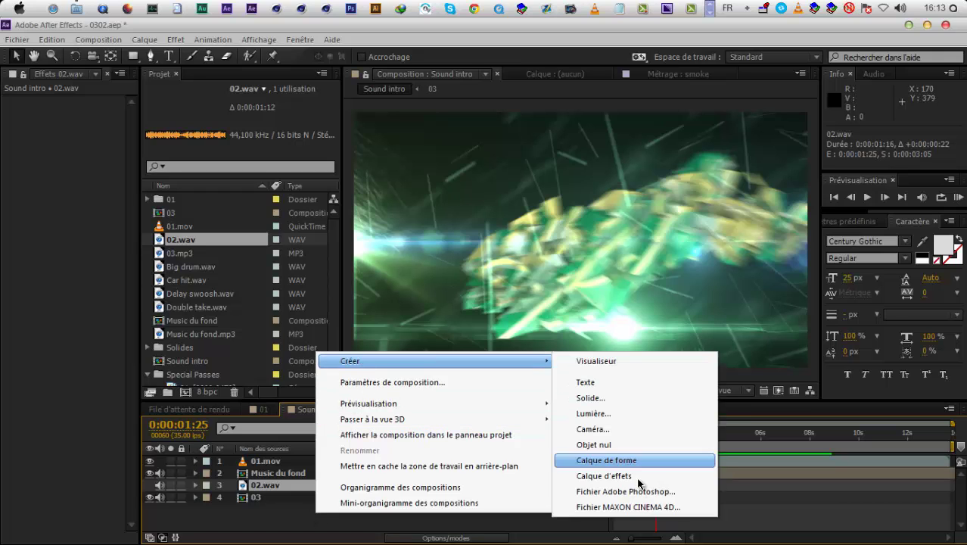
{"action": "left_click", "coordinate": [636, 476]}
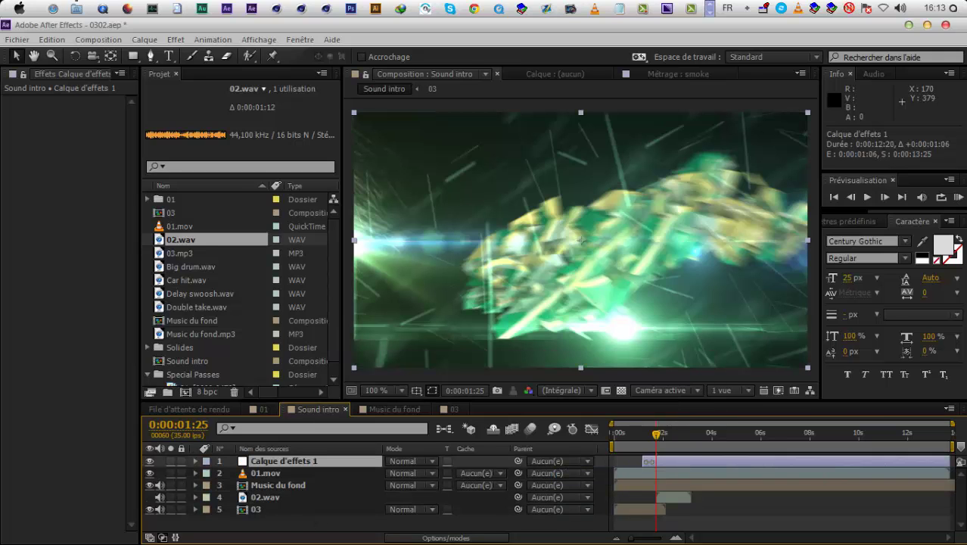
{"action": "left_click_drag", "start_coordinate": [948, 461], "coordinate": [671, 461]}
Apply the Video Copilot Twitch effect to the adjustment layer with only the Slide operator enabled
{"action": "right_click", "coordinate": [168, 527]}
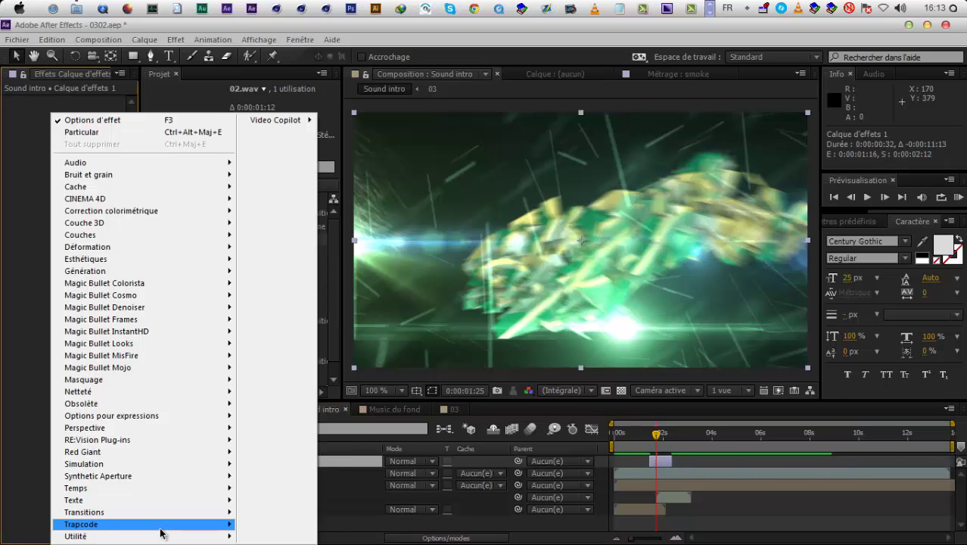
{"action": "mouse_move", "coordinate": [277, 120]}
{"action": "left_click", "coordinate": [350, 152]}
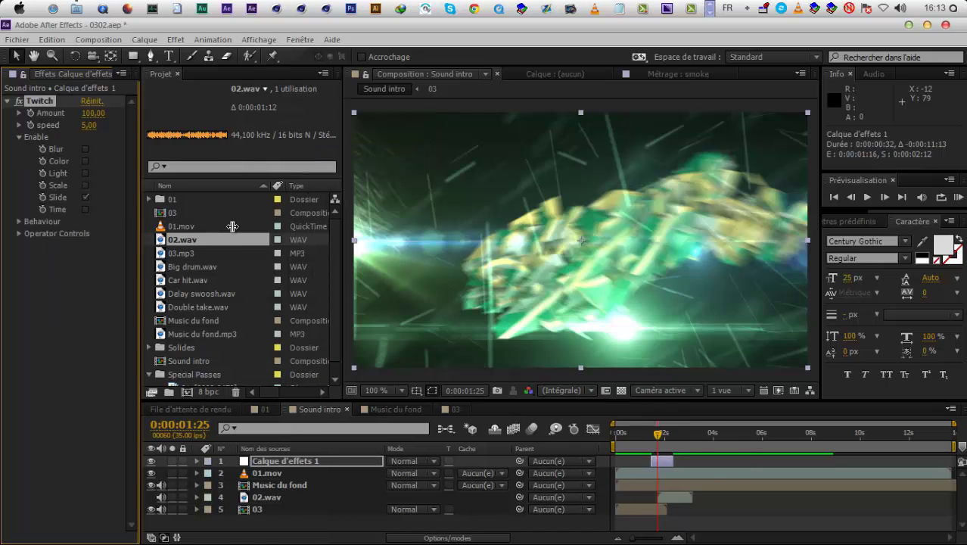
Set the Twitch effect's Slide RGB Split to 46 and Slide Motion Blur to 64
{"action": "left_click_drag", "start_coordinate": [138, 218], "coordinate": [231, 218]}
{"action": "left_click", "coordinate": [19, 233]}
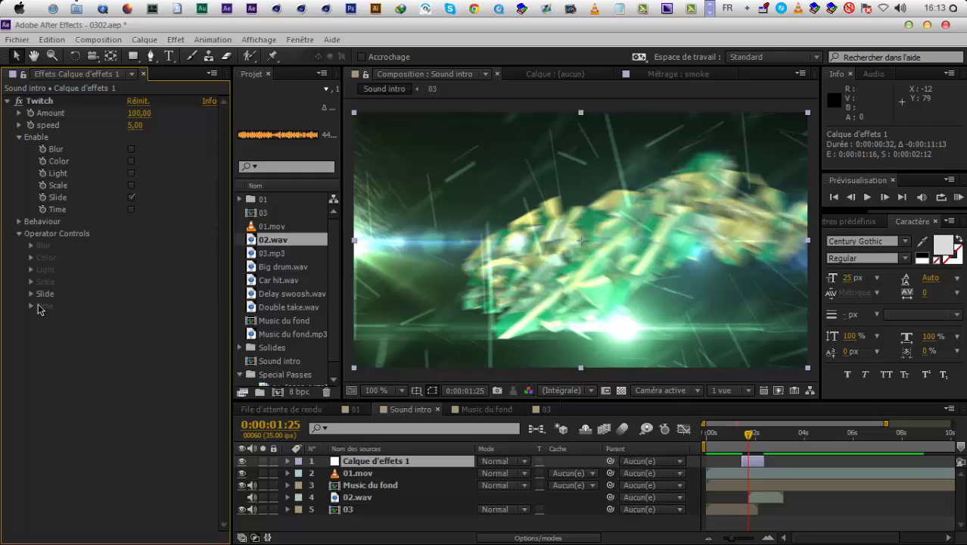
{"action": "left_click", "coordinate": [31, 294]}
{"action": "left_click_drag", "start_coordinate": [137, 369], "coordinate": [165, 364]}
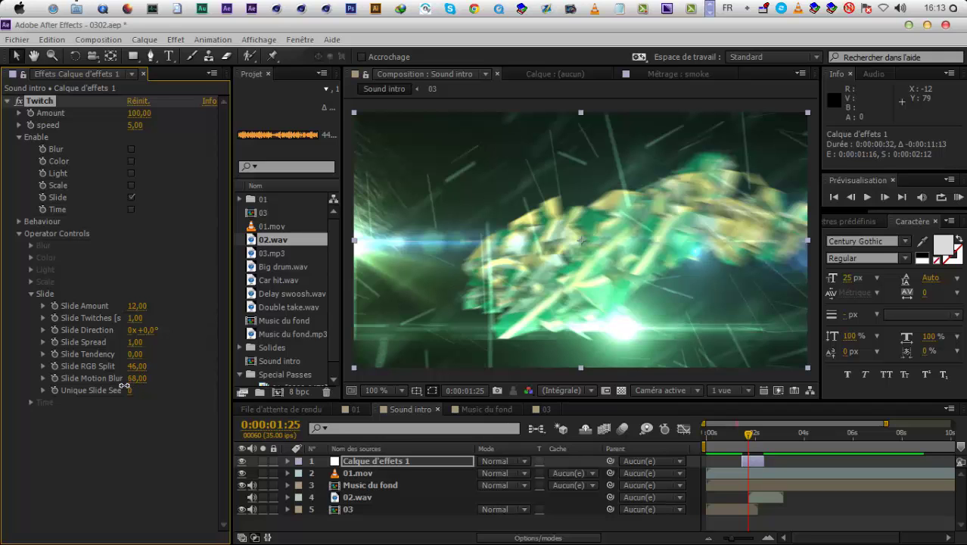
Shorten the adjustment layer to run from 0:00:01:24 to 0:00:02:06 and check the Twitch effect up to 0:00:02:04
{"action": "left_click_drag", "start_coordinate": [740, 445], "coordinate": [758, 461]}
{"action": "left_click", "coordinate": [747, 461]}
{"action": "left_click", "coordinate": [755, 440]}
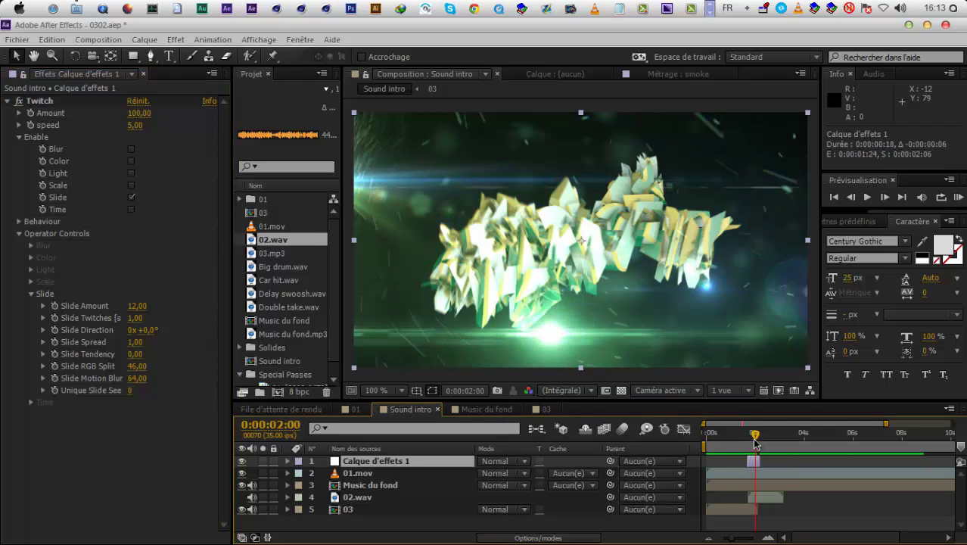
{"action": "left_click", "coordinate": [759, 442]}
{"action": "left_click", "coordinate": [758, 442]}
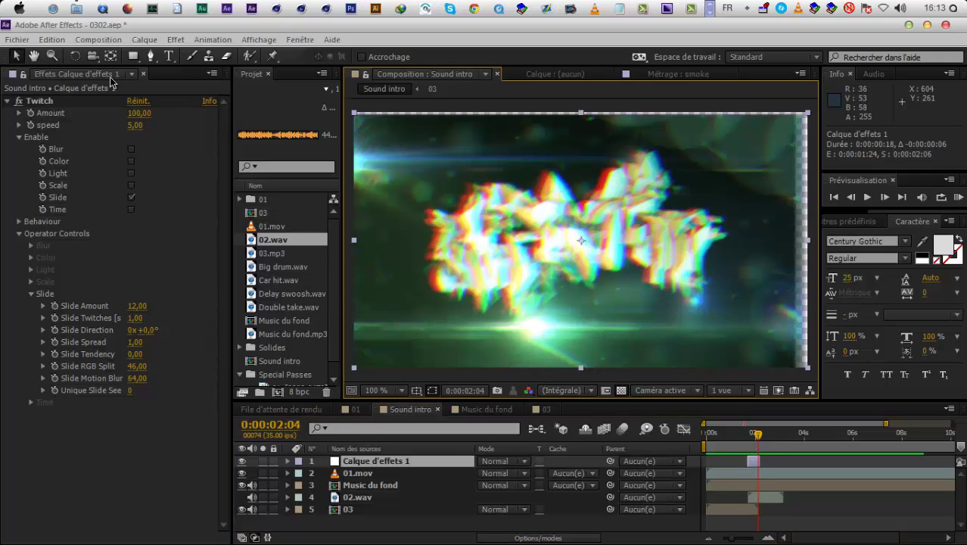
Add the Motion Tile effect (Juxtaposition directionnelle) to the adjustment layer and place it above Twitch in the effect order
{"action": "right_click", "coordinate": [120, 430]}
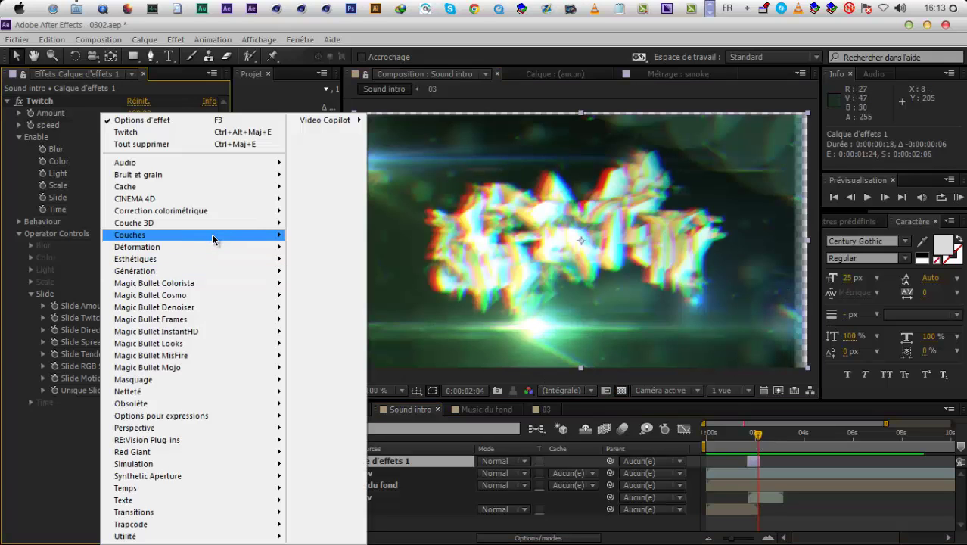
{"action": "mouse_move", "coordinate": [212, 260]}
{"action": "left_click", "coordinate": [359, 442]}
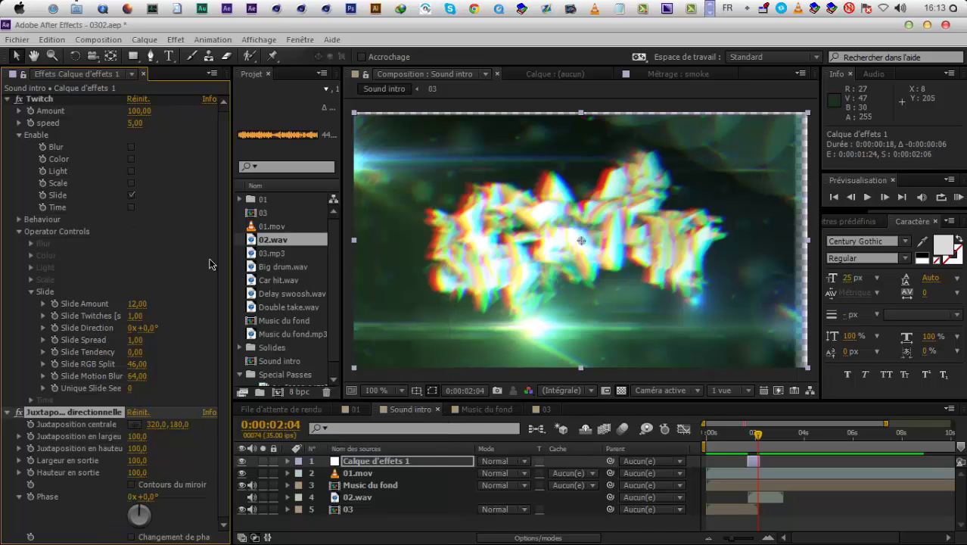
{"action": "left_click_drag", "start_coordinate": [44, 103], "coordinate": [45, 114]}
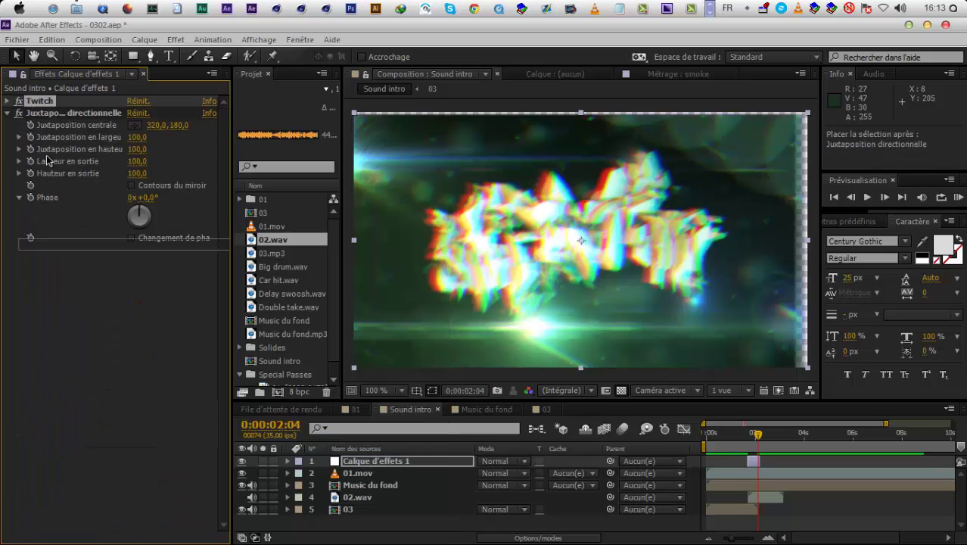
{"action": "left_click", "coordinate": [9, 238]}
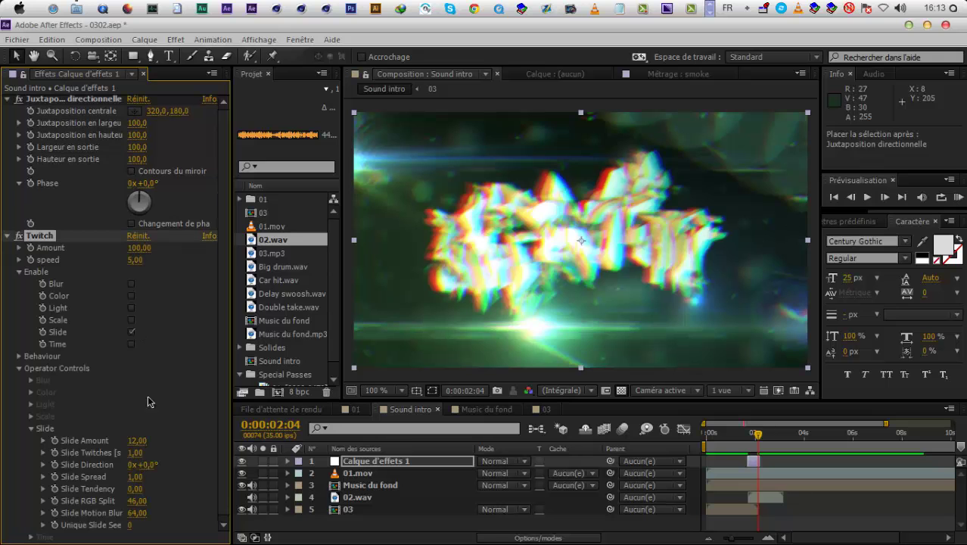
Run a RAM preview of the composition with the playhead at 0:00:00:10 to check the tiled Twitch effect
{"action": "left_click_drag", "start_coordinate": [746, 436], "coordinate": [715, 447]}
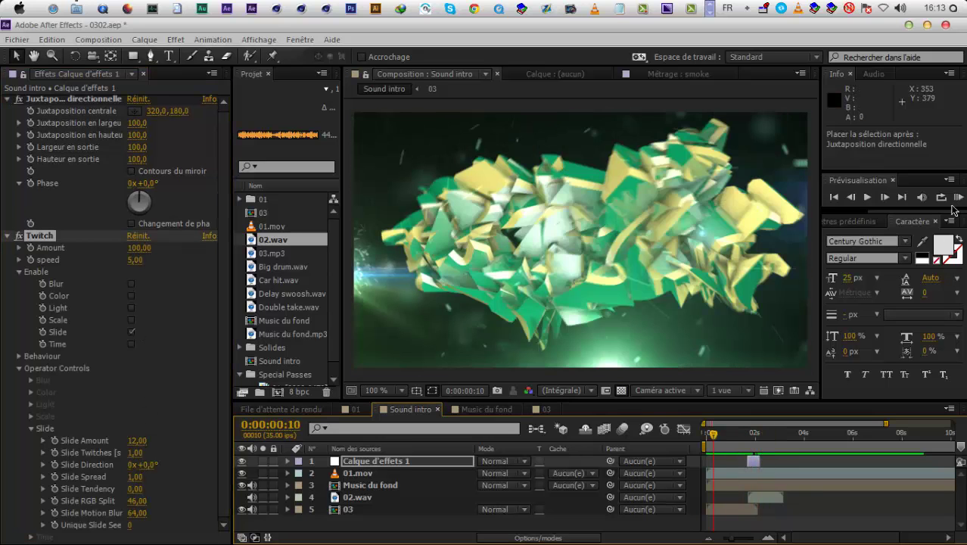
{"action": "left_click", "coordinate": [958, 197]}
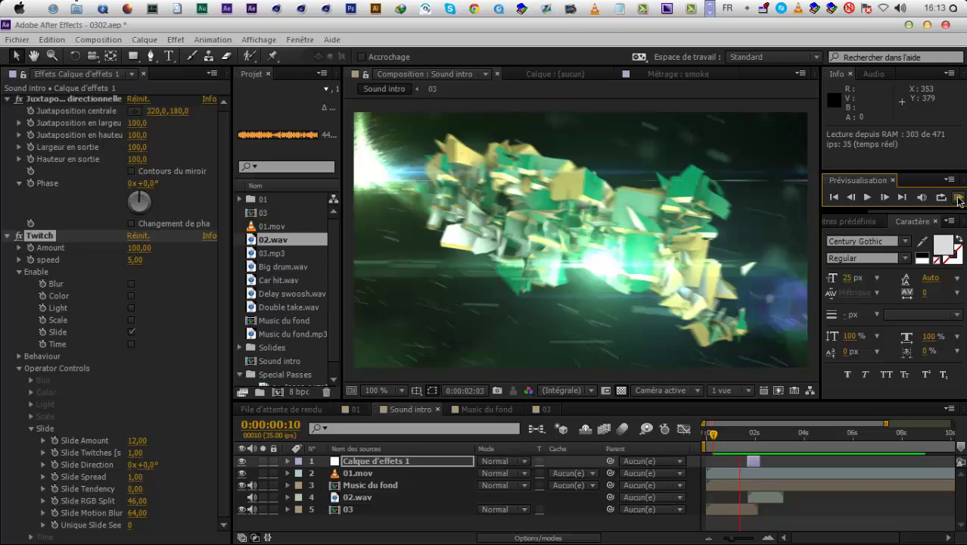
{"action": "left_click", "coordinate": [959, 199]}
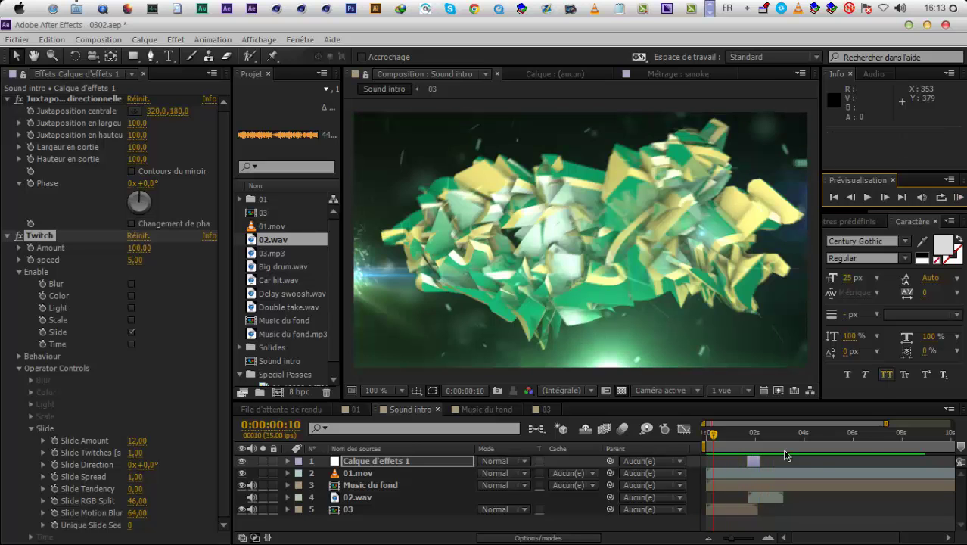
Set the Twitch effect's Slide Amount to 70 and preview the composition with sound from 0:00:00:00
{"action": "left_click", "coordinate": [752, 443]}
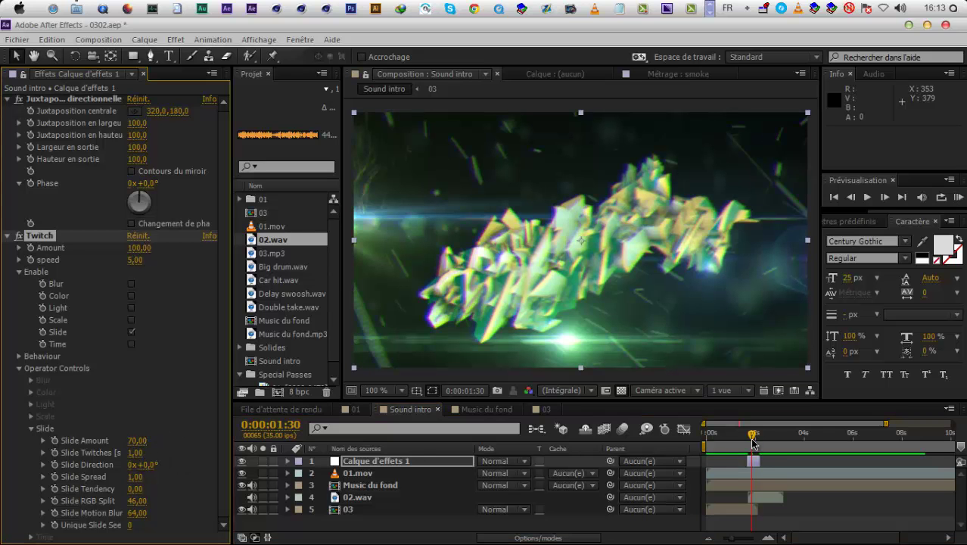
{"action": "left_click", "coordinate": [748, 440]}
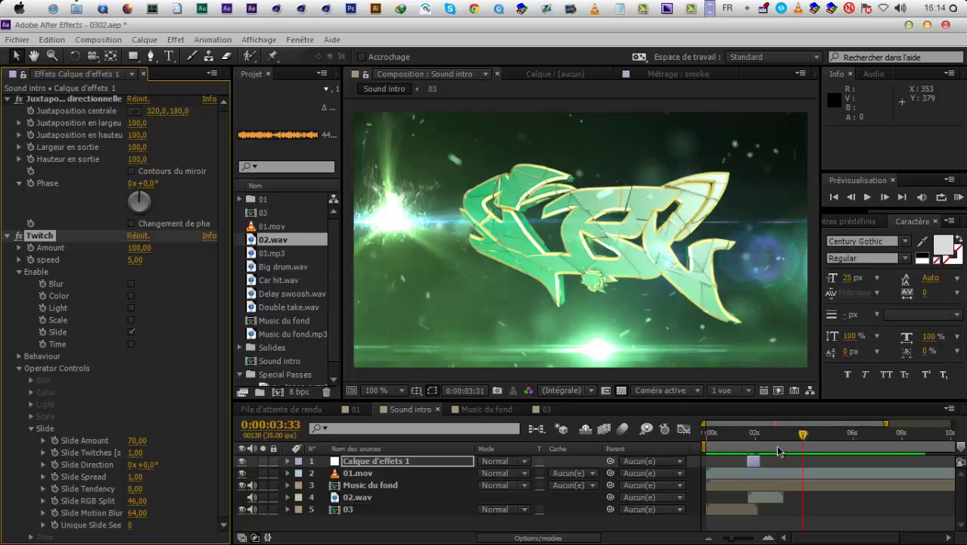
{"action": "left_click", "coordinate": [959, 197]}
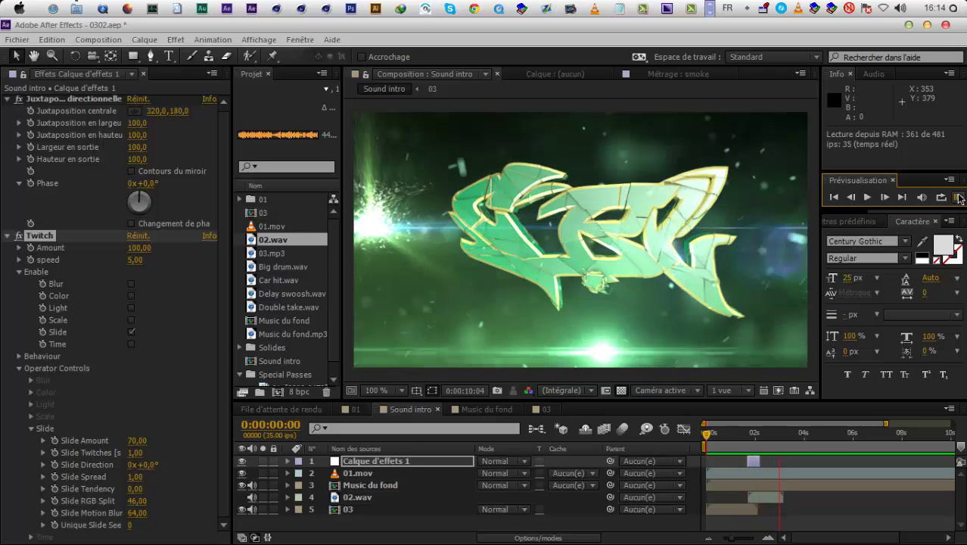
{"action": "left_click", "coordinate": [959, 197]}
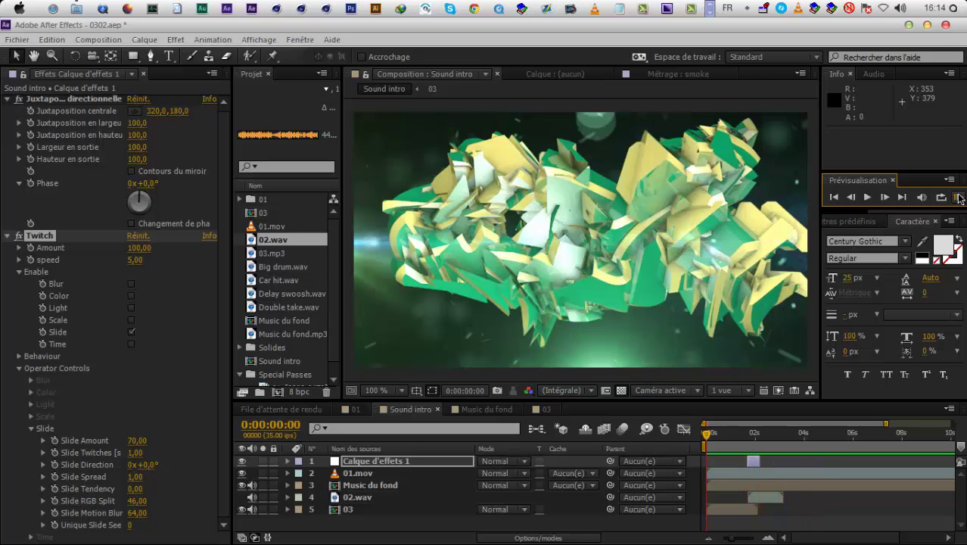
{"action": "left_click", "coordinate": [959, 197]}
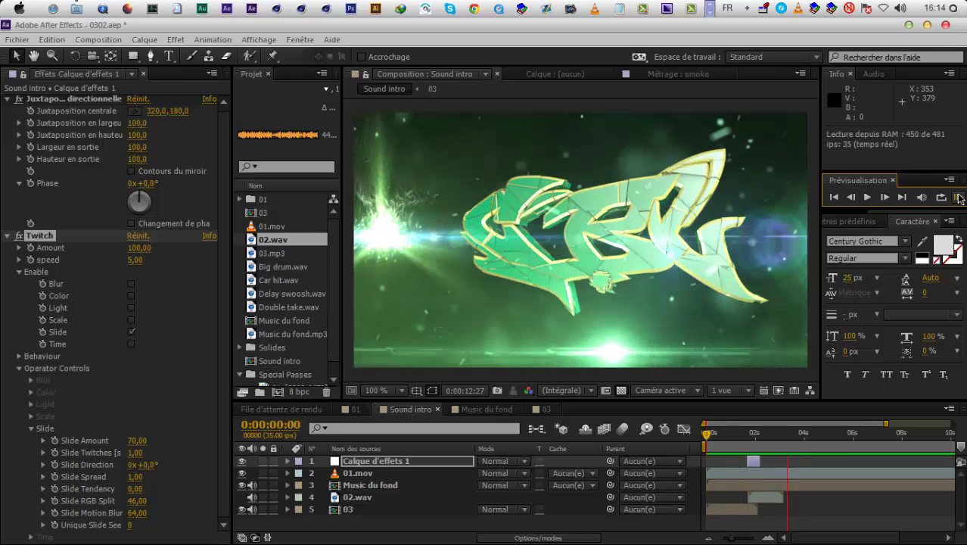
{"action": "left_click", "coordinate": [959, 198]}
{"action": "left_click_drag", "start_coordinate": [744, 441], "coordinate": [774, 452]}
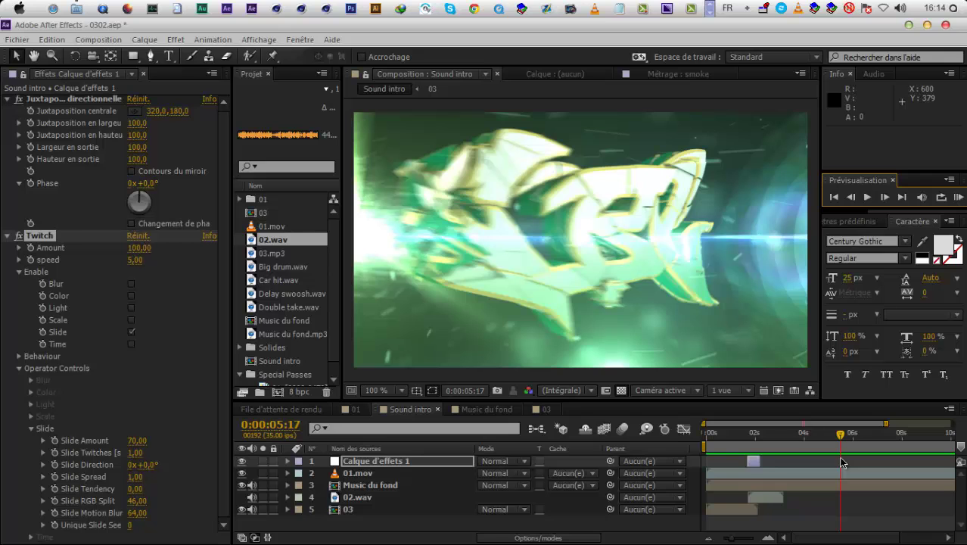
Show the whole 0:00:13:26 composition in the timeline and preview the title section from 0:00:06:12
{"action": "left_click_drag", "start_coordinate": [884, 423], "coordinate": [951, 423]}
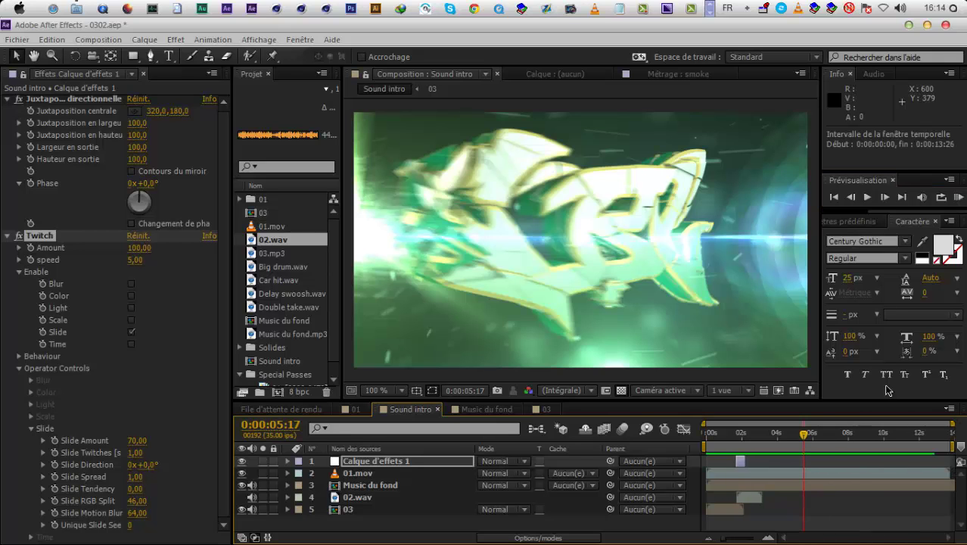
{"action": "left_click", "coordinate": [960, 199]}
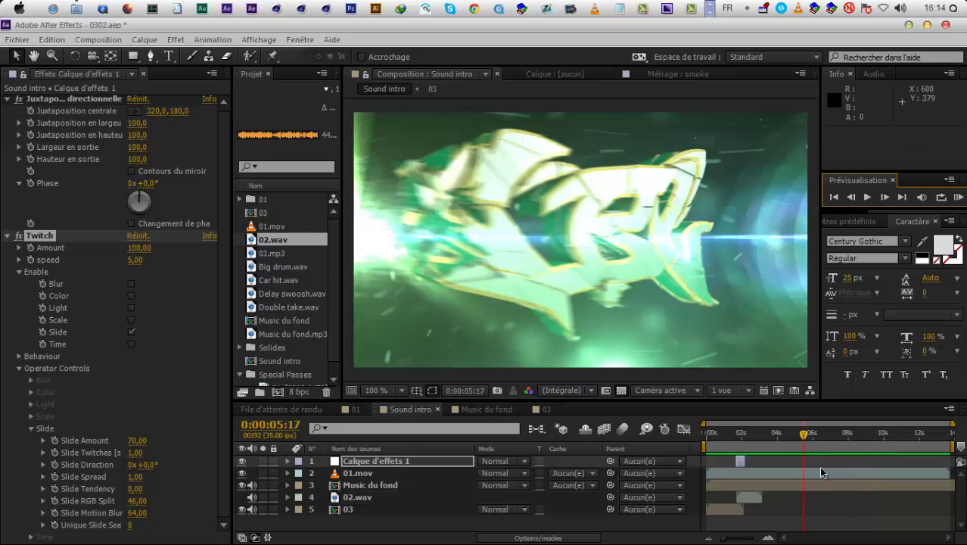
{"action": "left_click", "coordinate": [861, 434]}
{"action": "left_click_drag", "start_coordinate": [863, 435], "coordinate": [860, 434]}
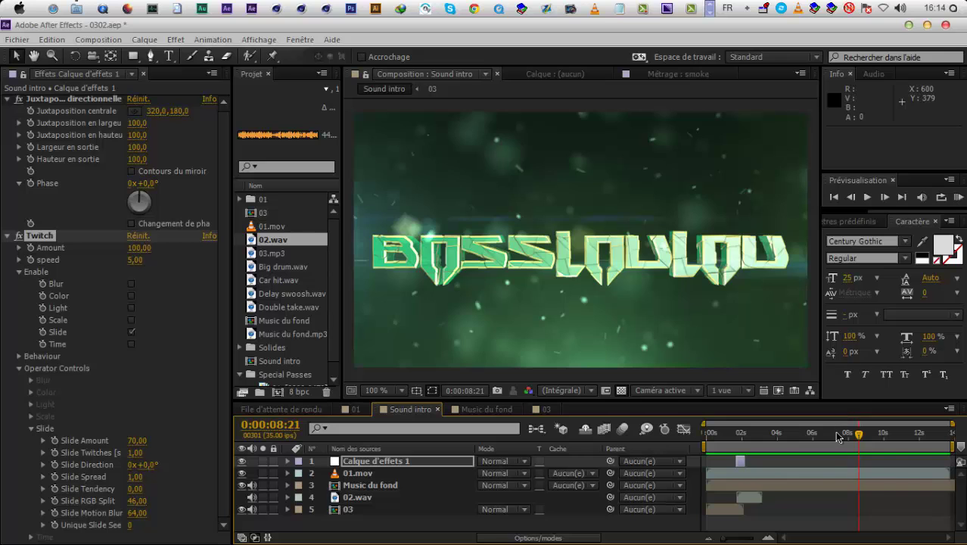
{"action": "key", "text": "KP_0"}
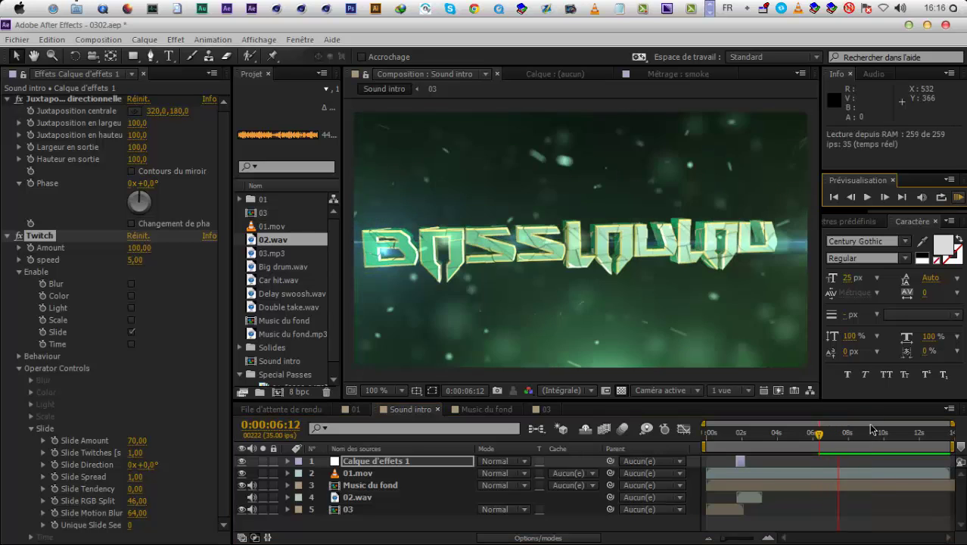
Check the reference video 038-CBL - Aug 2013.mp4 in VLC and place composition marker 1 at 0:00:08:04
{"action": "left_click", "coordinate": [850, 439]}
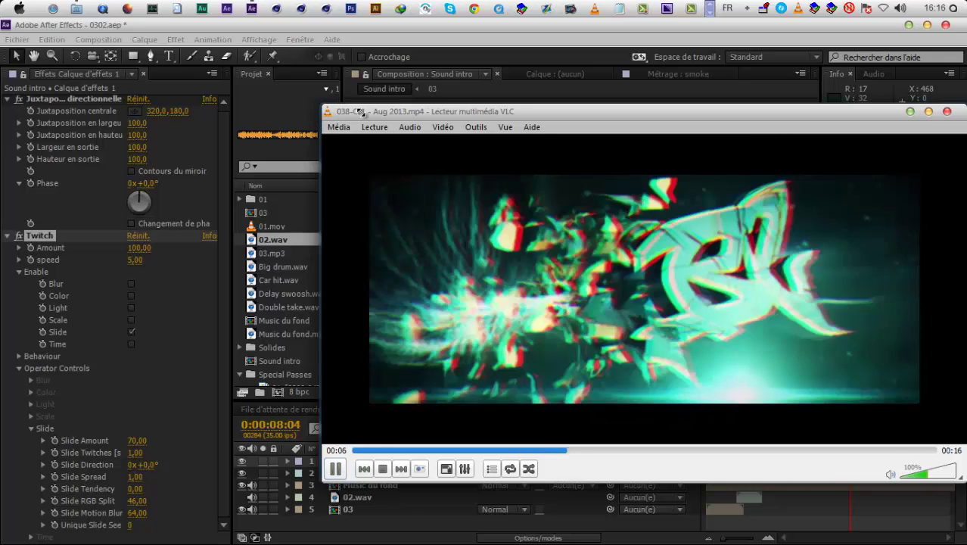
{"action": "left_click_drag", "start_coordinate": [360, 112], "coordinate": [398, 122]}
{"action": "key", "text": "space"}
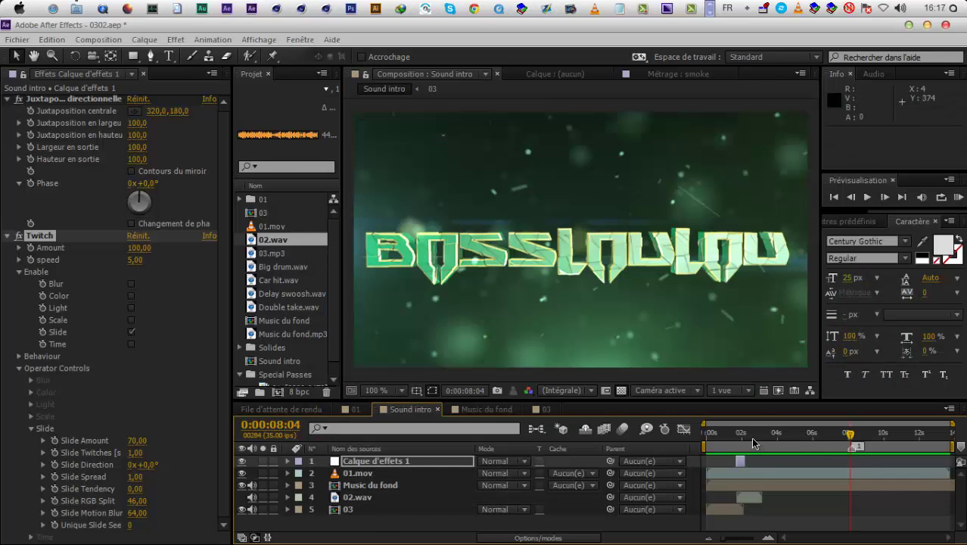
Preview the logo shatter from around 0:00:02 and place composition marker 2 at 0:00:02:21
{"action": "left_click", "coordinate": [752, 436]}
{"action": "left_click", "coordinate": [956, 195]}
{"action": "left_click", "coordinate": [760, 439]}
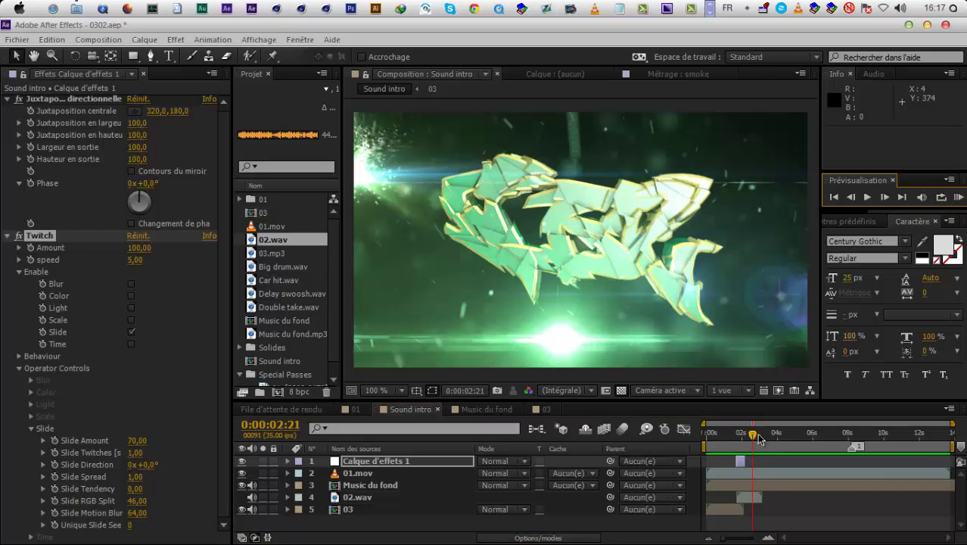
{"action": "left_click", "coordinate": [746, 436]}
{"action": "left_click", "coordinate": [957, 197]}
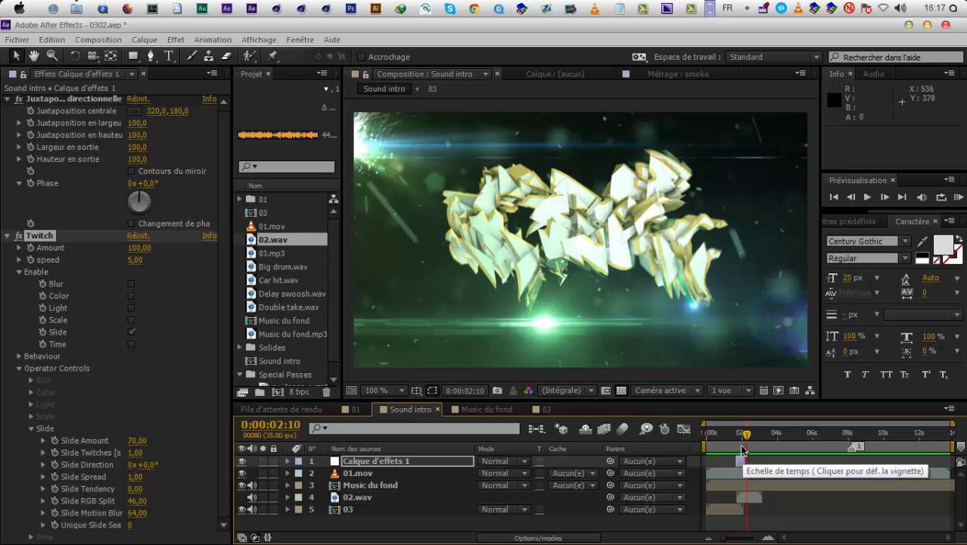
{"action": "left_click", "coordinate": [742, 448]}
{"action": "left_click", "coordinate": [958, 197]}
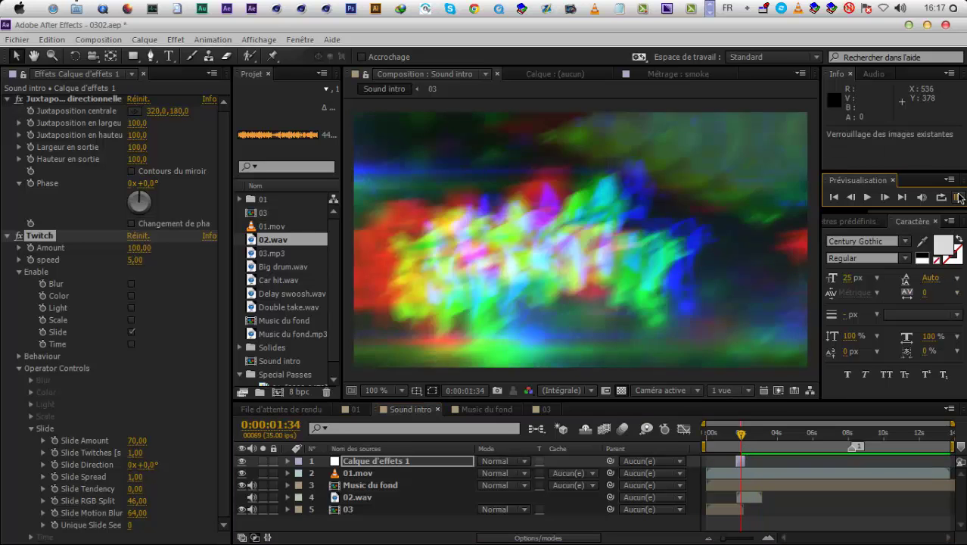
{"action": "left_click", "coordinate": [753, 439]}
{"action": "left_click_drag", "start_coordinate": [961, 447], "coordinate": [756, 472]}
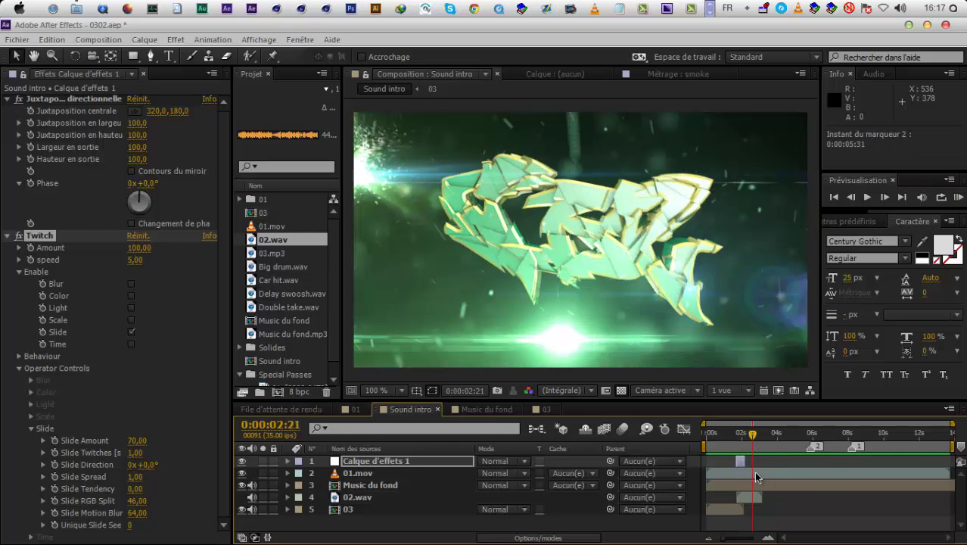
Switch to VLC and watch the reference video 038-CBL - Aug 2013.mp4 up to the title section
{"action": "left_click", "coordinate": [595, 8]}
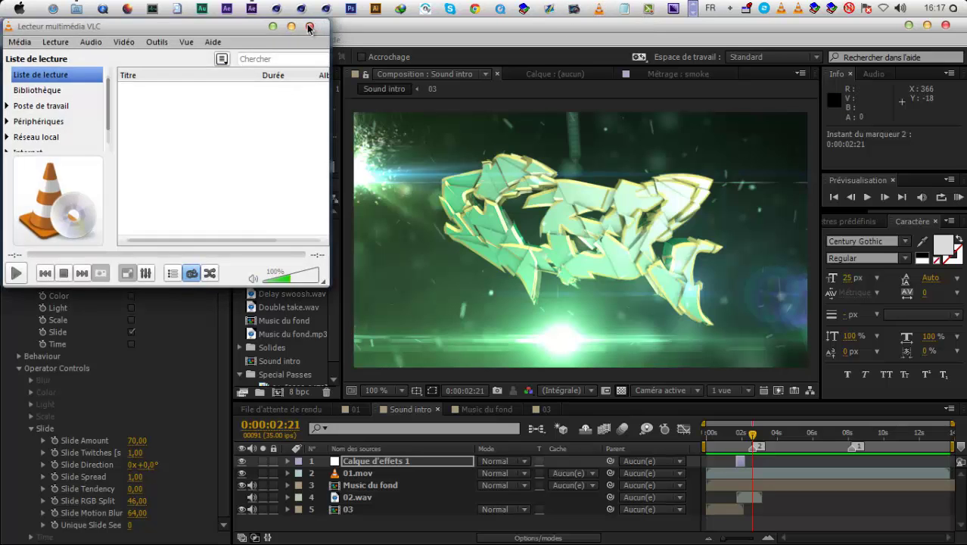
{"action": "left_click", "coordinate": [309, 27]}
{"action": "left_click", "coordinate": [799, 9]}
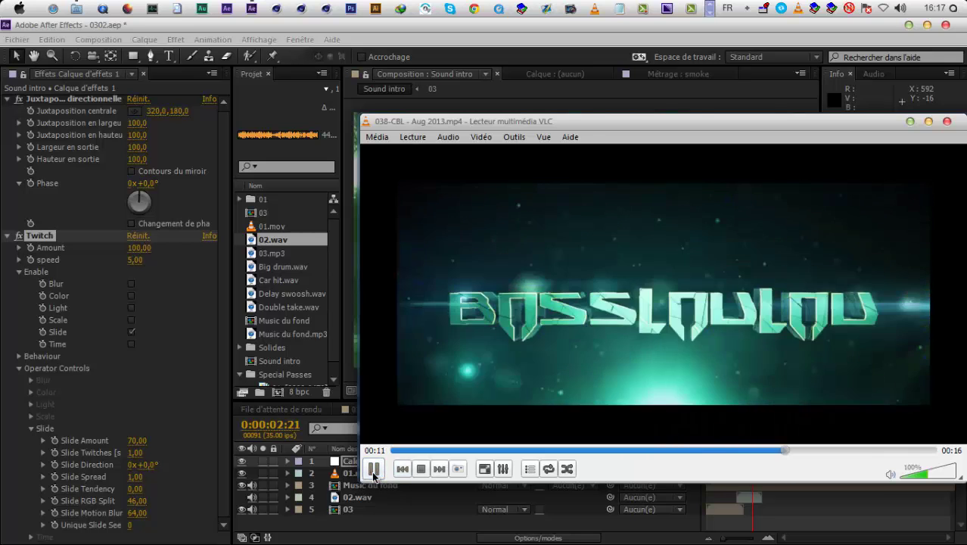
{"action": "left_click", "coordinate": [910, 122]}
Enable time remapping on the 01.mov layer and add time-remap keyframes at 0:00:09:16 and 0:00:05:17
{"action": "left_click_drag", "start_coordinate": [799, 438], "coordinate": [875, 451]}
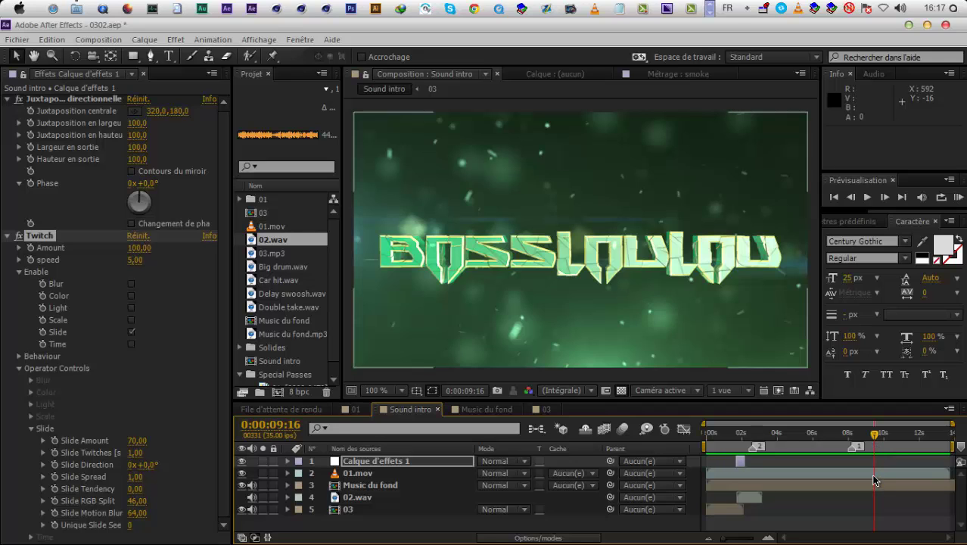
{"action": "left_click", "coordinate": [872, 474]}
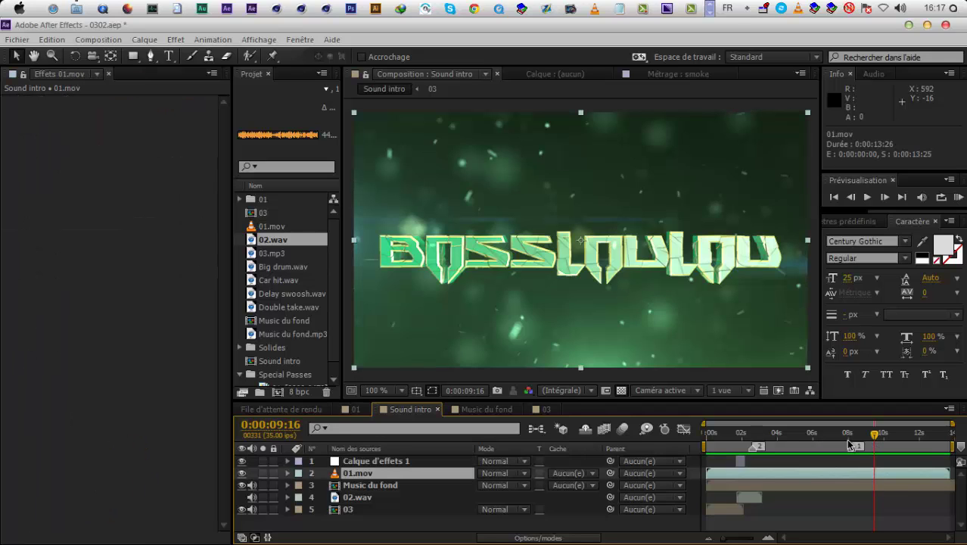
{"action": "key", "text": "ctrl+alt+t"}
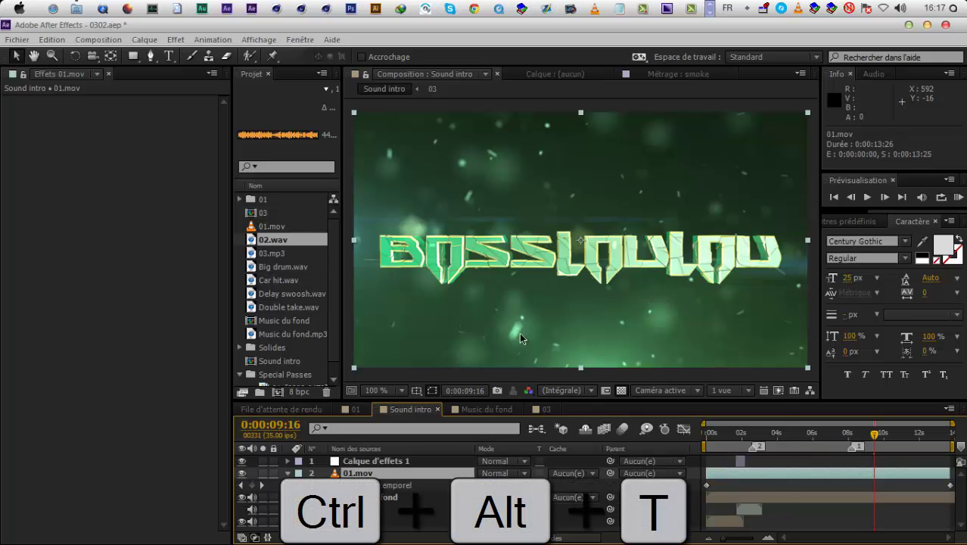
{"action": "right_click", "coordinate": [451, 375]}
{"action": "mouse_move", "coordinate": [532, 135]}
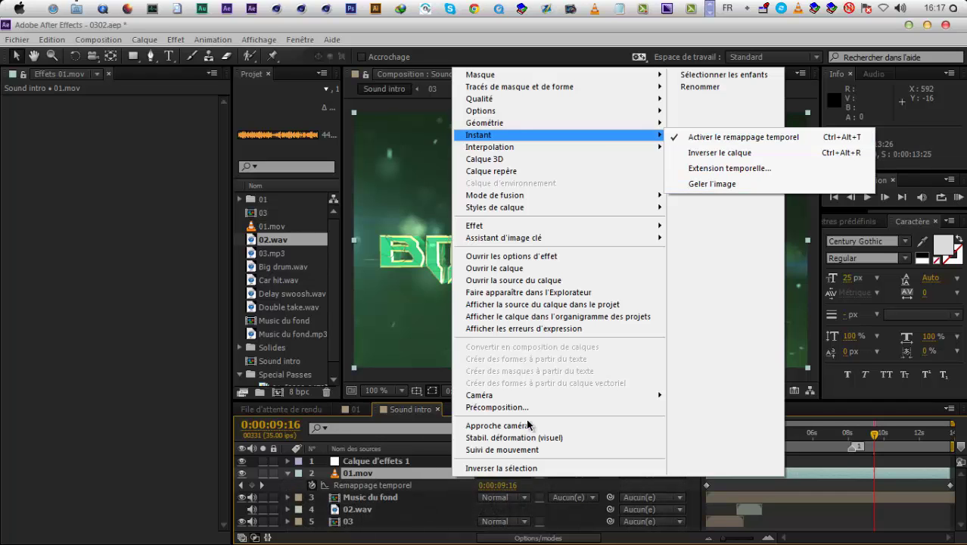
{"action": "left_click", "coordinate": [827, 347]}
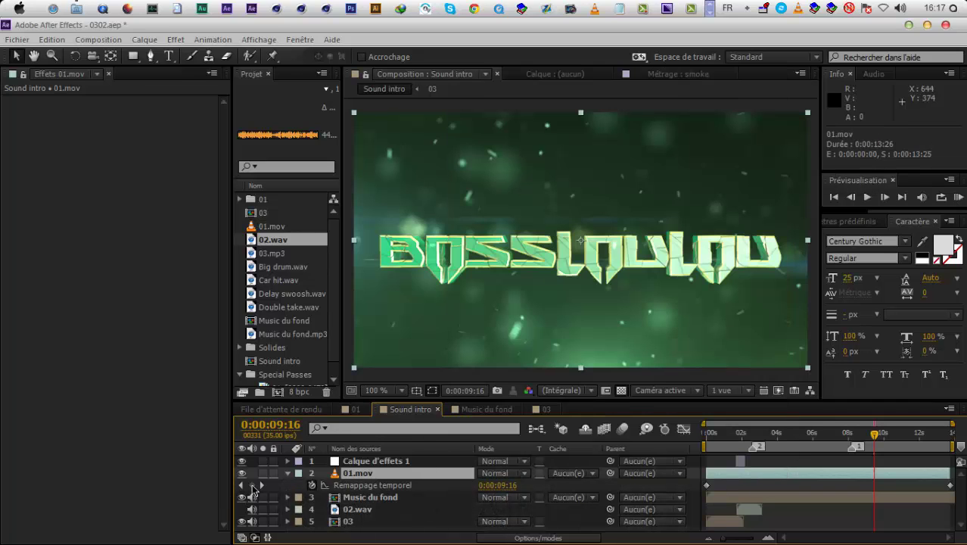
{"action": "left_click", "coordinate": [252, 485]}
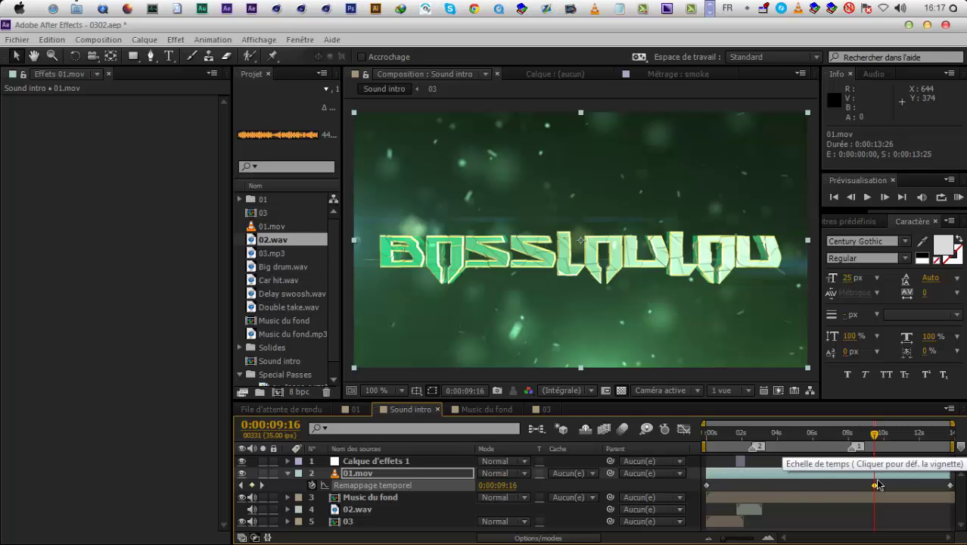
{"action": "left_click_drag", "start_coordinate": [837, 435], "coordinate": [805, 442]}
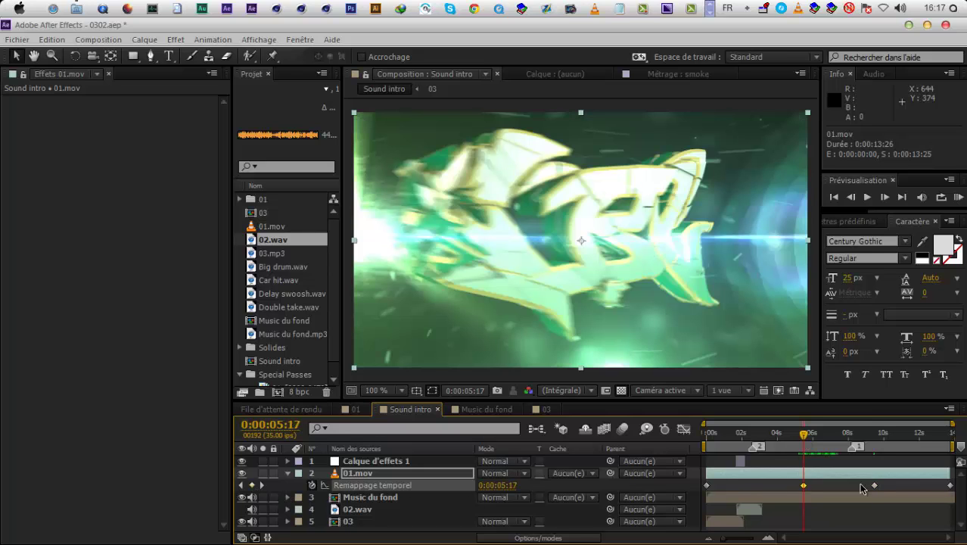
Try moving the last time-remap keyframe of 01.mov to 0:00:13:09, and undo the move
{"action": "left_click_drag", "start_coordinate": [825, 439], "coordinate": [952, 495]}
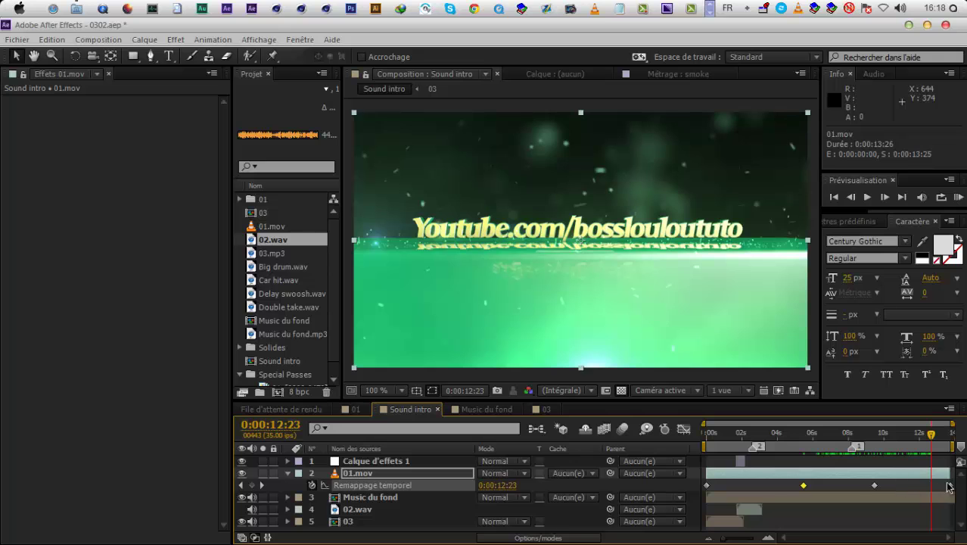
{"action": "mouse_move", "coordinate": [951, 484]}
{"action": "left_mouse_down"}
{"action": "mouse_move", "coordinate": [938, 485]}
{"action": "mouse_move", "coordinate": [948, 485]}
{"action": "left_mouse_up"}
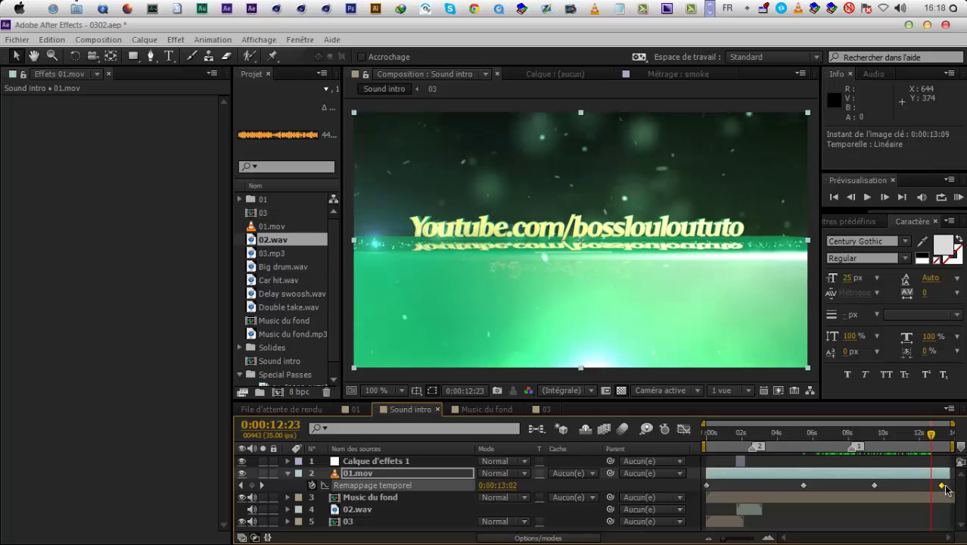
{"action": "left_click", "coordinate": [51, 39]}
{"action": "left_click", "coordinate": [75, 58]}
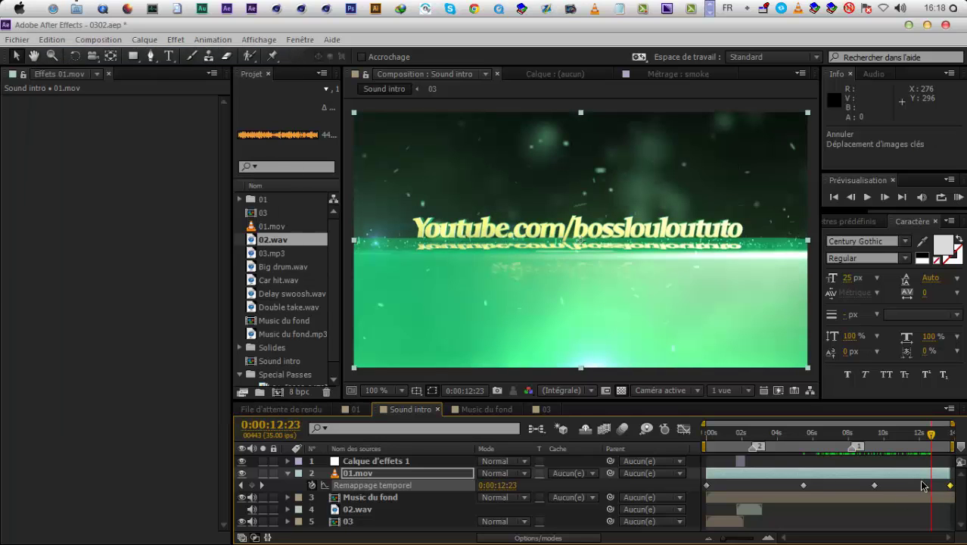
Add a time-remap keyframe to 01.mov at 0:00:02:04 and shift the three following keyframes earlier, the first landing at 0:00:02:27
{"action": "left_click_drag", "start_coordinate": [908, 484], "coordinate": [804, 486]}
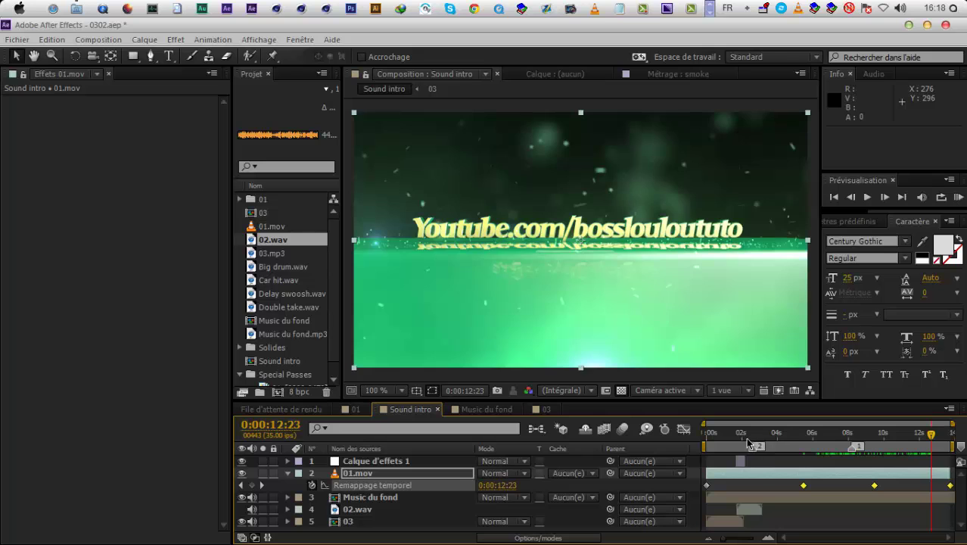
{"action": "left_click", "coordinate": [748, 442]}
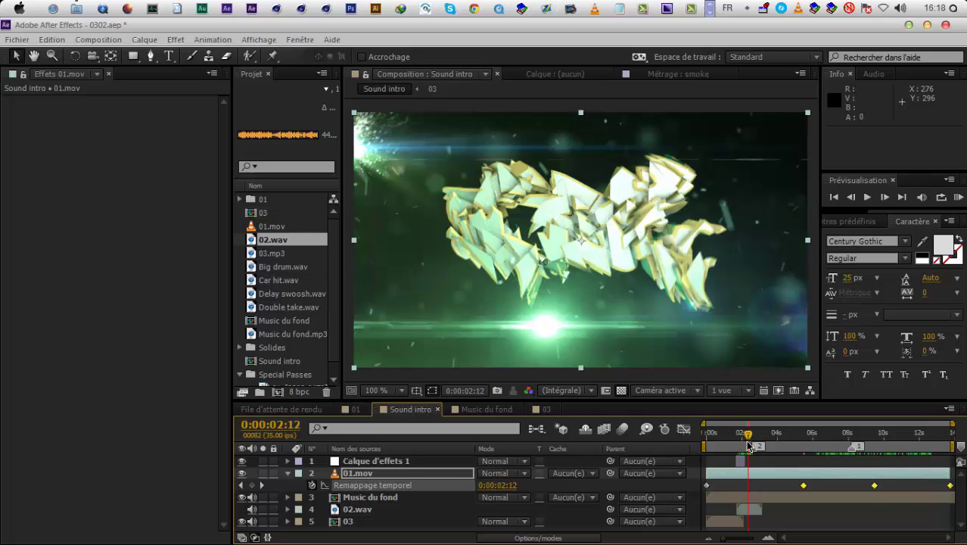
{"action": "left_click_drag", "start_coordinate": [747, 445], "coordinate": [743, 445]}
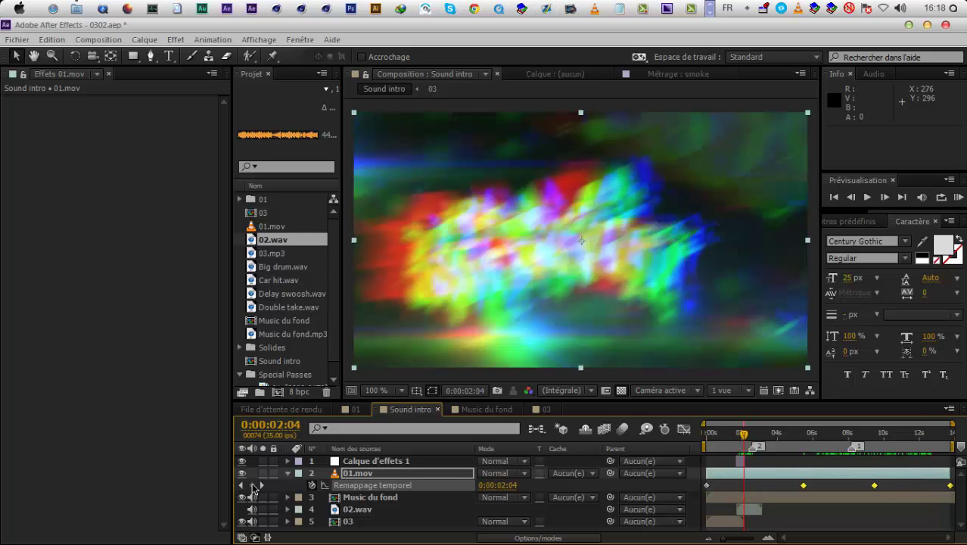
{"action": "left_click_drag", "start_coordinate": [787, 488], "coordinate": [955, 486]}
{"action": "left_click_drag", "start_coordinate": [860, 488], "coordinate": [838, 488]}
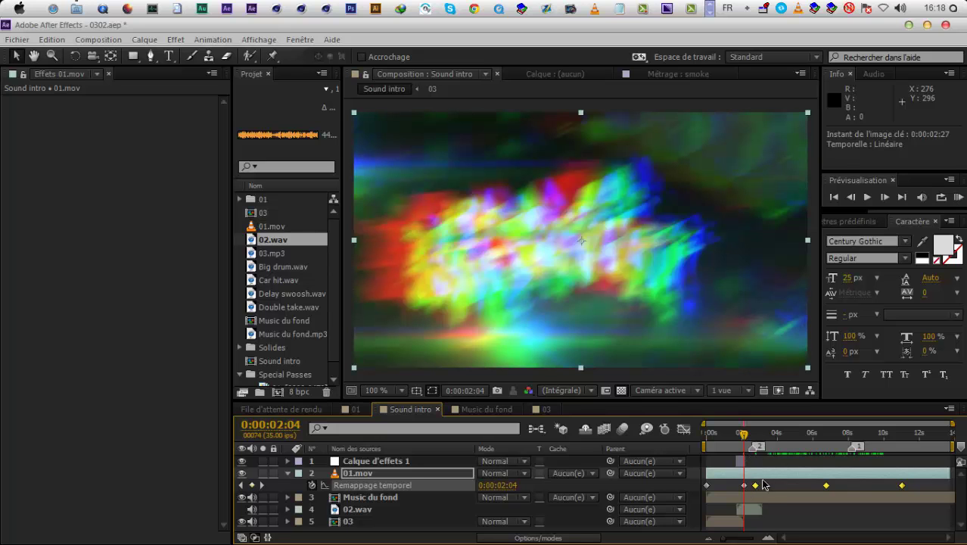
Add a time-remap keyframe to 01.mov at 0:00:04:01 and move it to 0:00:05:16
{"action": "left_click_drag", "start_coordinate": [762, 442], "coordinate": [780, 446]}
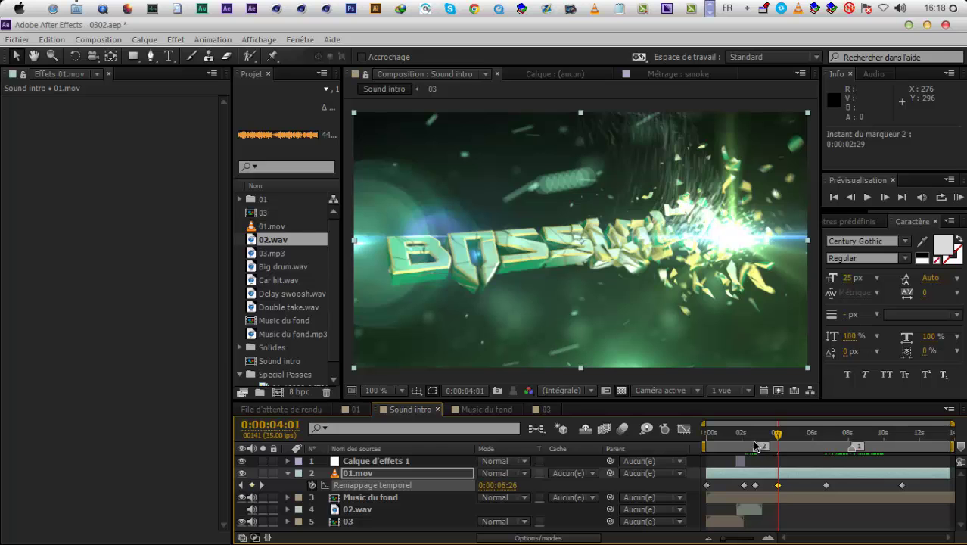
{"action": "left_click_drag", "start_coordinate": [755, 437], "coordinate": [754, 438]}
{"action": "mouse_move", "coordinate": [755, 435]}
{"action": "left_mouse_down"}
{"action": "mouse_move", "coordinate": [766, 435]}
{"action": "mouse_move", "coordinate": [785, 486]}
{"action": "mouse_move", "coordinate": [803, 487]}
{"action": "left_mouse_up"}
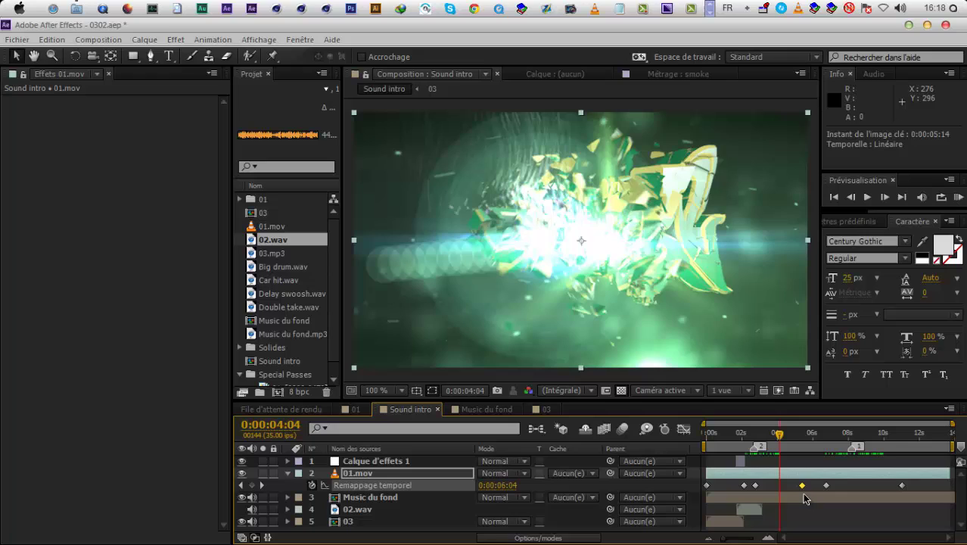
Enable frame blending for the Sound intro composition and the 01.mov layer, and change the layer's blending mode
{"action": "left_click", "coordinate": [536, 538]}
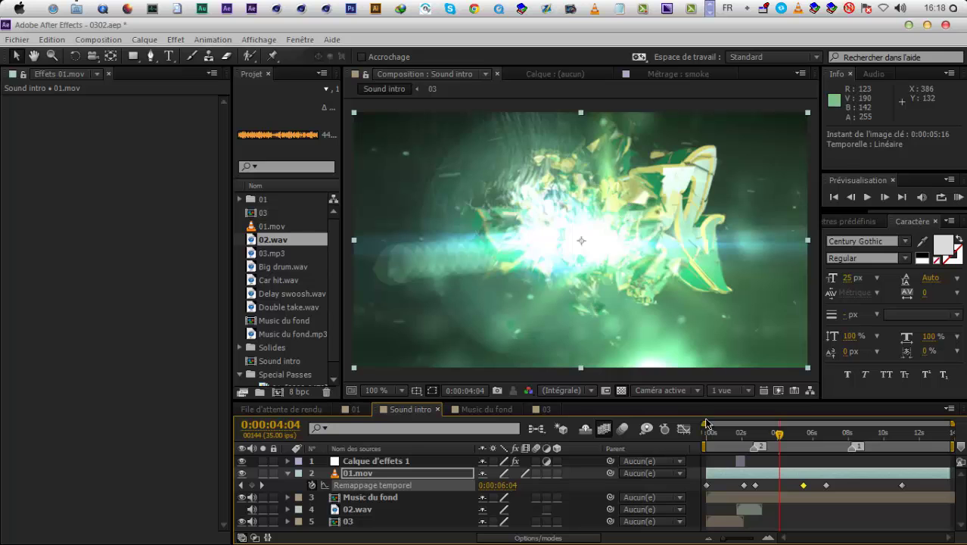
{"action": "mouse_move", "coordinate": [775, 435]}
{"action": "left_mouse_down"}
{"action": "mouse_move", "coordinate": [767, 441]}
{"action": "mouse_move", "coordinate": [778, 440]}
{"action": "left_mouse_up"}
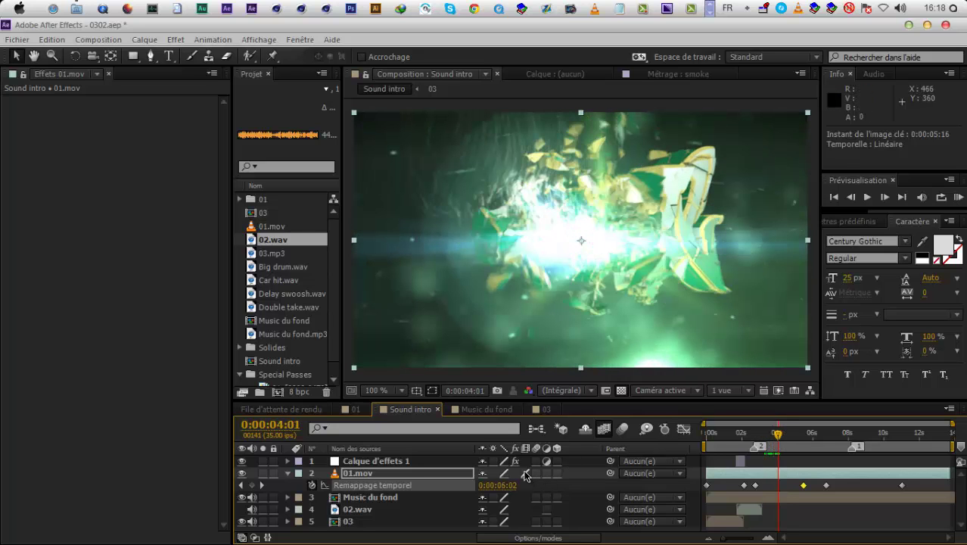
{"action": "left_click", "coordinate": [526, 472]}
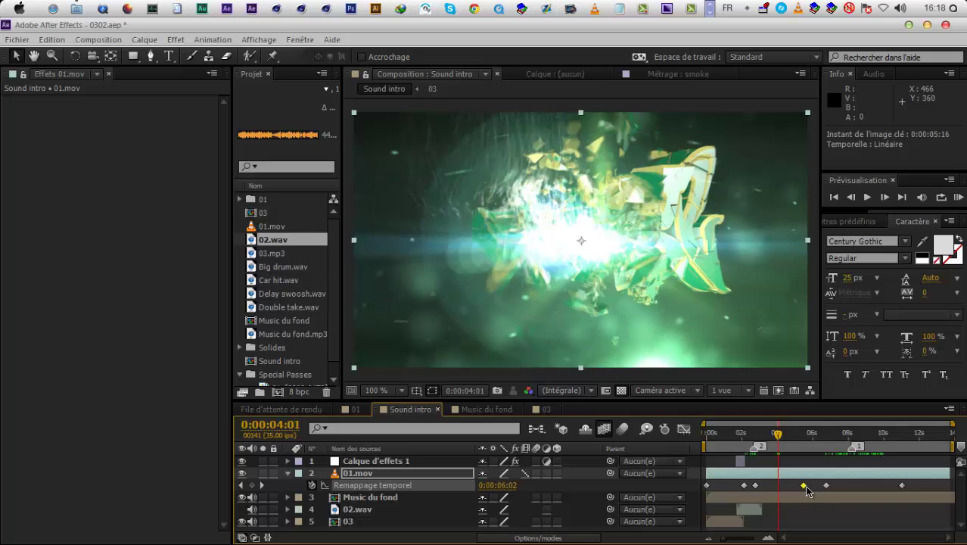
Move the 01.mov time-remap keyframe at 0:00:05:16 to 0:00:06:09, preview the intro, and move the one at 0:00:02:27 to 0:00:03:09
{"action": "left_click_drag", "start_coordinate": [815, 491], "coordinate": [817, 485]}
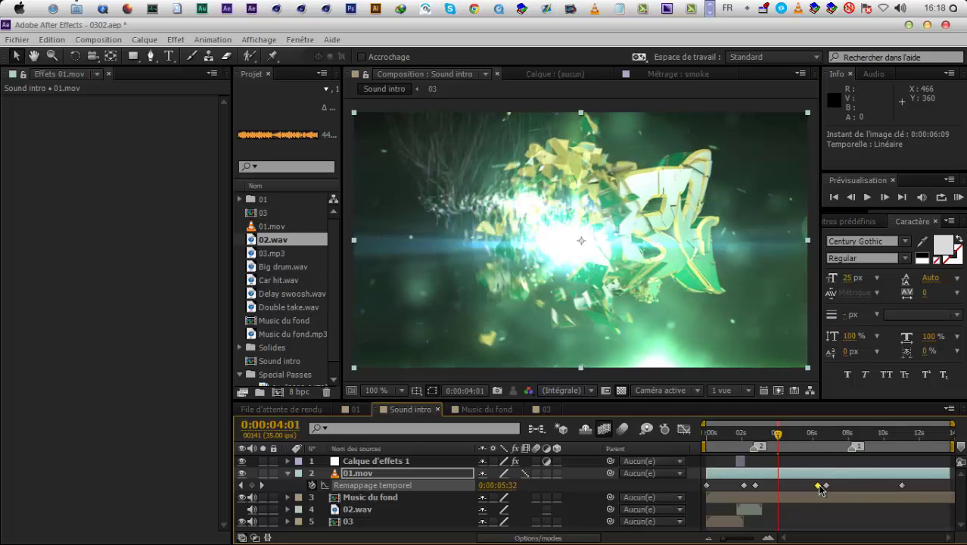
{"action": "left_click_drag", "start_coordinate": [776, 438], "coordinate": [678, 474]}
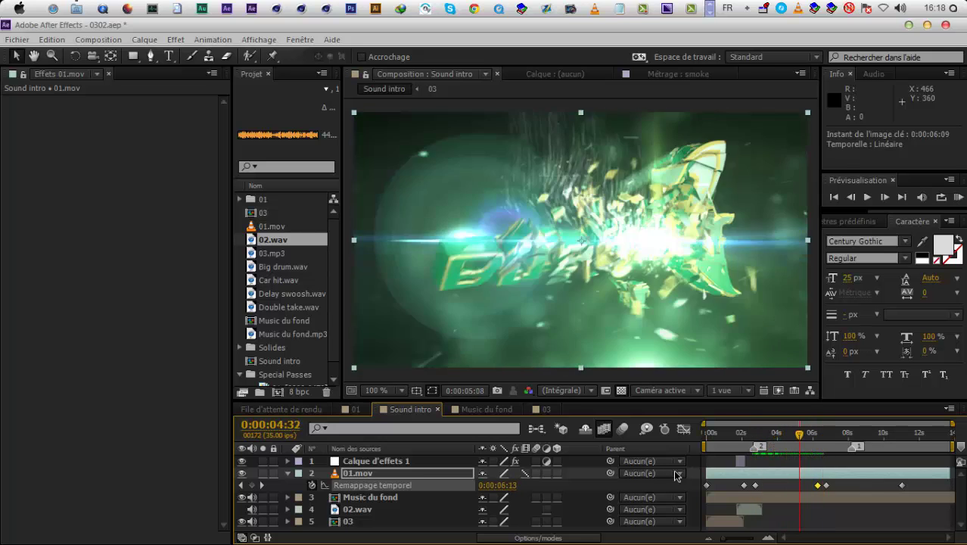
{"action": "left_click", "coordinate": [959, 198]}
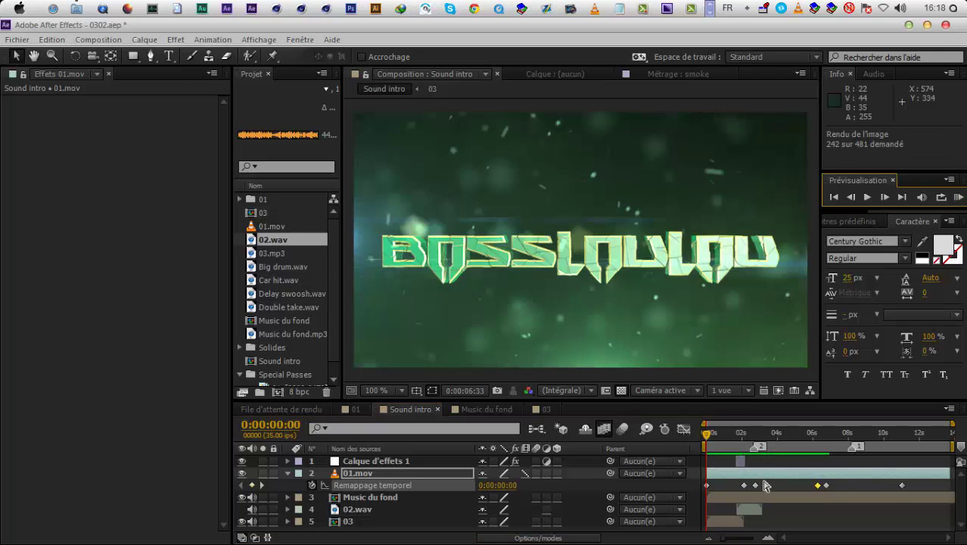
{"action": "left_click", "coordinate": [959, 198]}
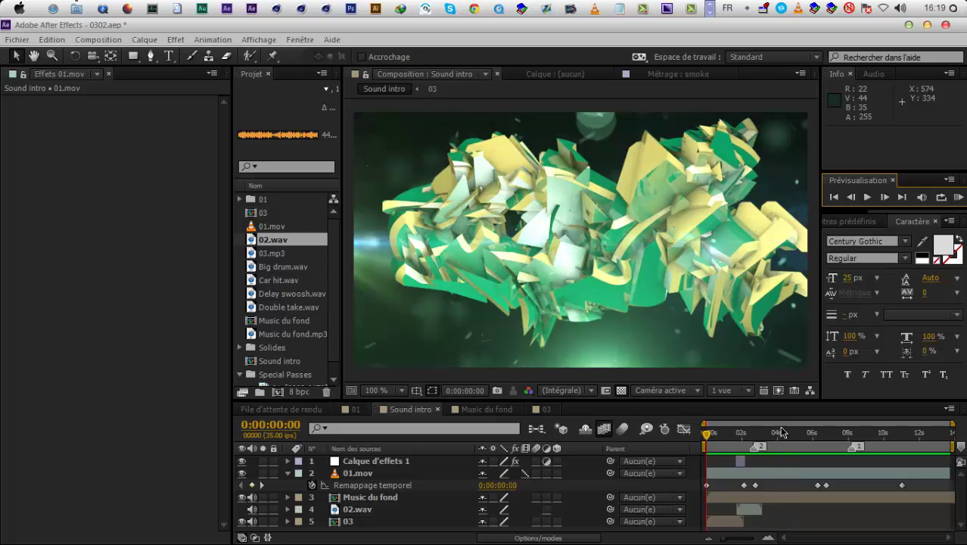
{"action": "left_click", "coordinate": [760, 485]}
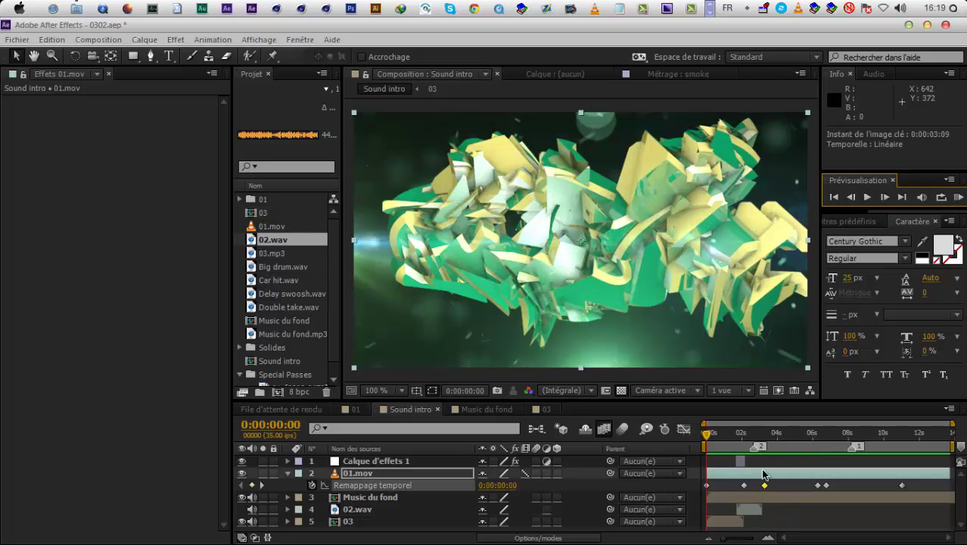
{"action": "left_click", "coordinate": [768, 434]}
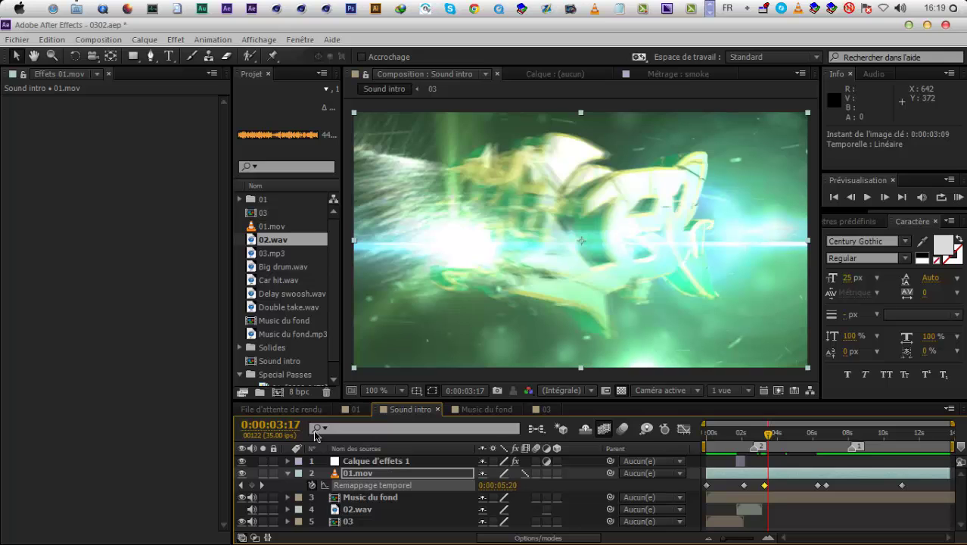
Create a composition from 03.mp3, preview its audio, and display the layer's waveform
{"action": "left_click_drag", "start_coordinate": [274, 256], "coordinate": [277, 393]}
{"action": "key", "text": "KP_Decimal"}
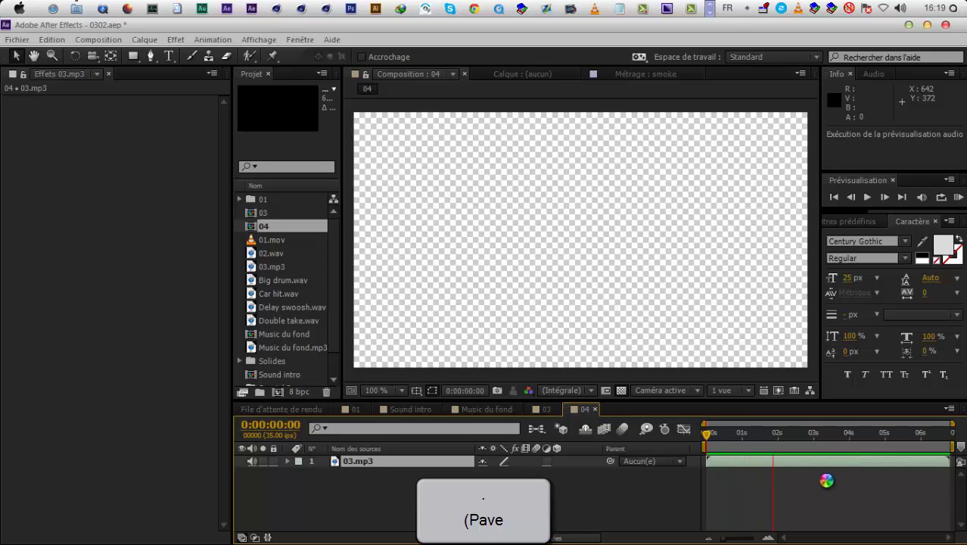
{"action": "left_click", "coordinate": [853, 436]}
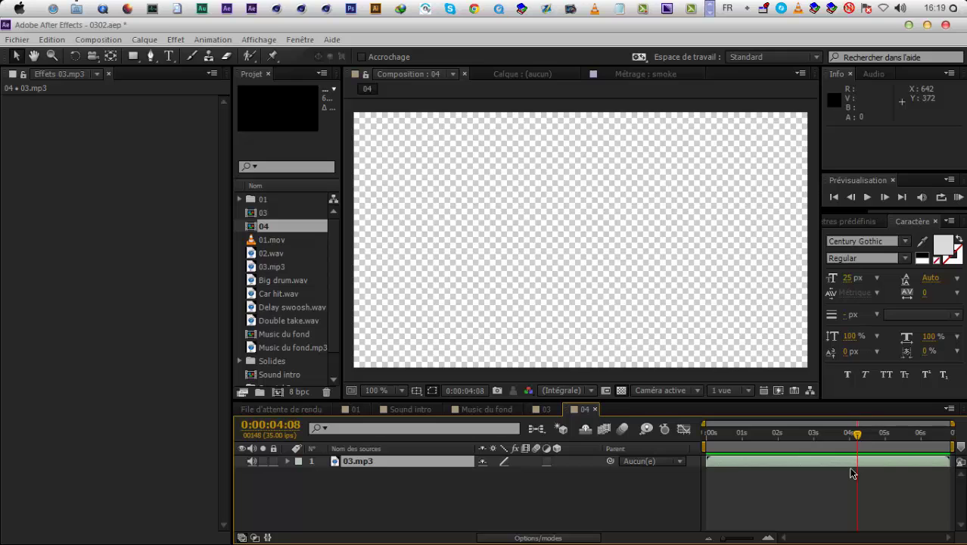
{"action": "key", "text": "l"}
{"action": "key", "text": "l"}
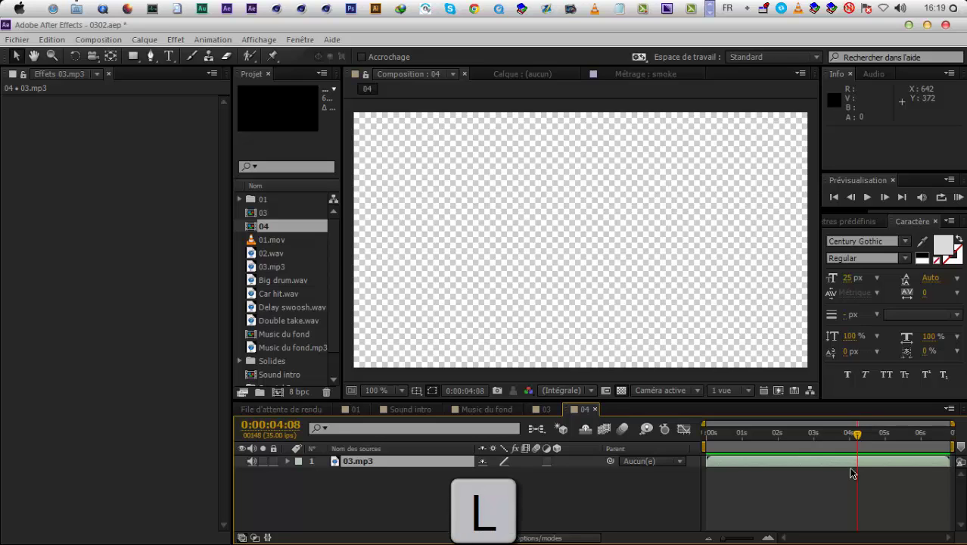
{"action": "key", "text": "KP_Decimal"}
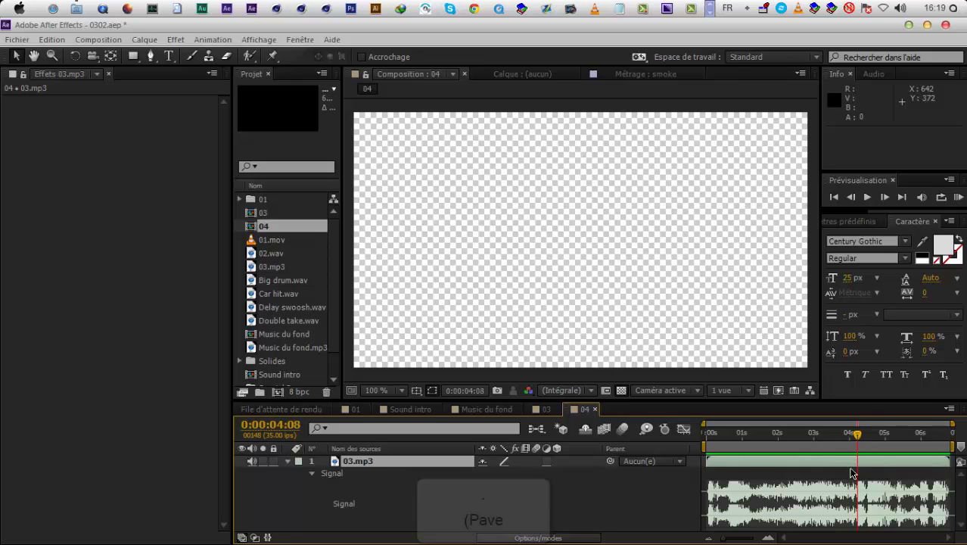
{"action": "left_click_drag", "start_coordinate": [860, 437], "coordinate": [835, 459]}
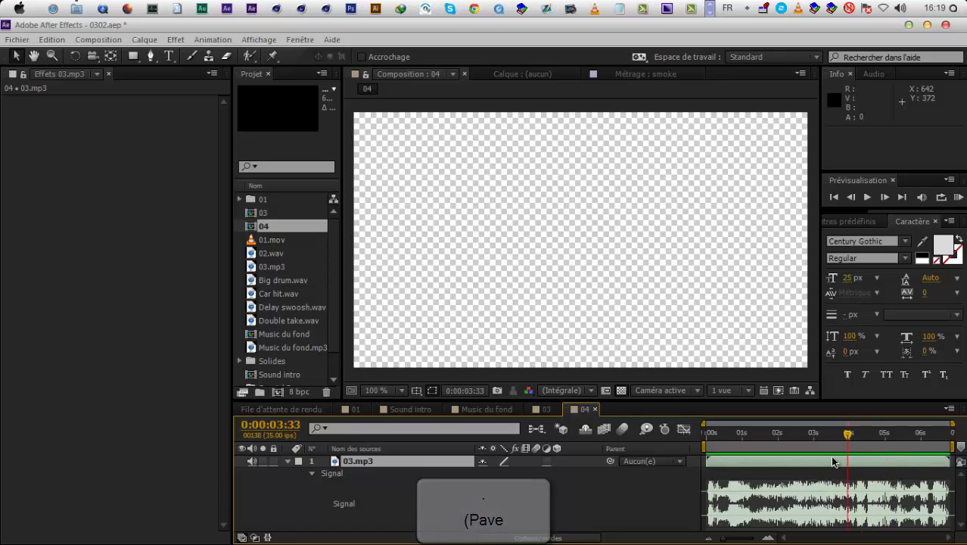
{"action": "key", "text": "KP_3"}
{"action": "key", "text": "KP_Decimal"}
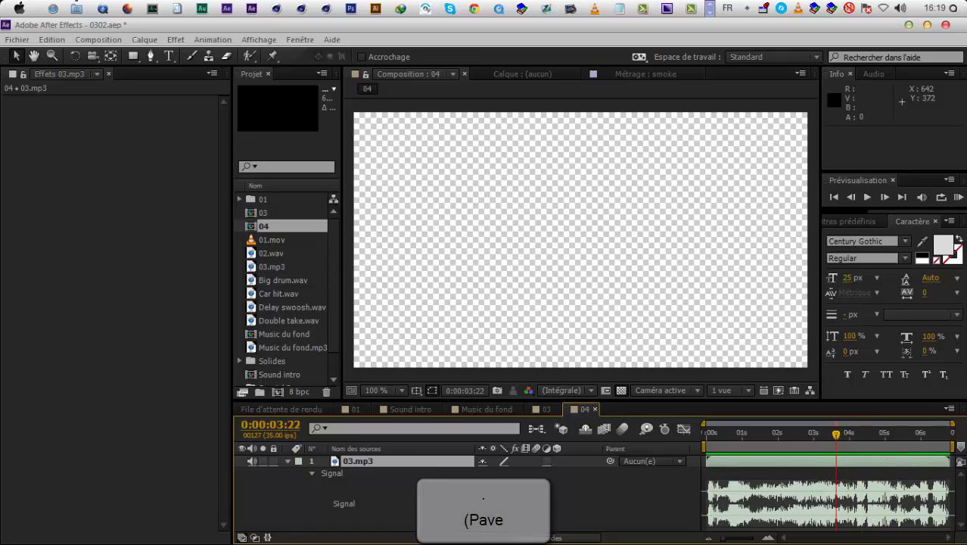
Start the work area of composition 04 at 0:00:04:07, just before the loud burst, and trim the composition to it
{"action": "left_click", "coordinate": [858, 445]}
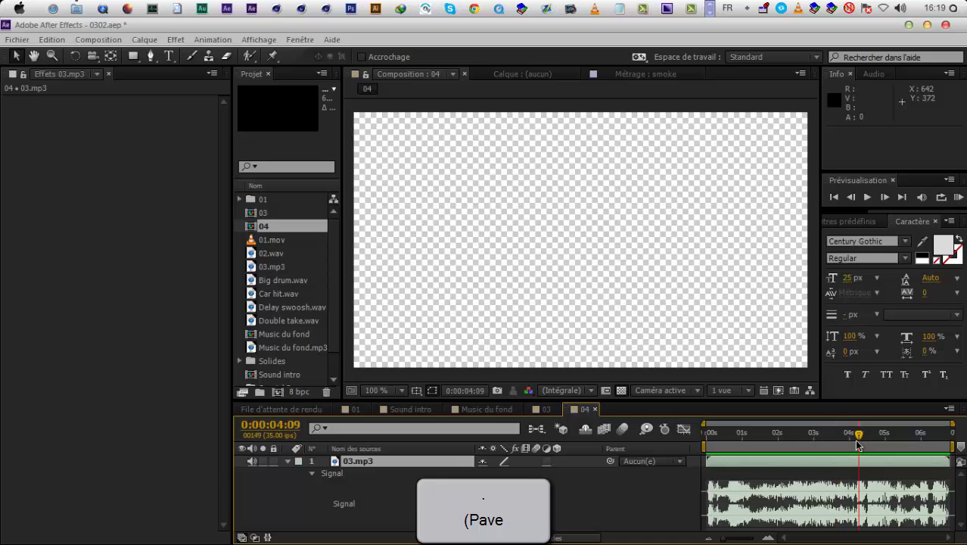
{"action": "left_click", "coordinate": [769, 538]}
{"action": "left_click", "coordinate": [770, 538]}
{"action": "left_click", "coordinate": [770, 538]}
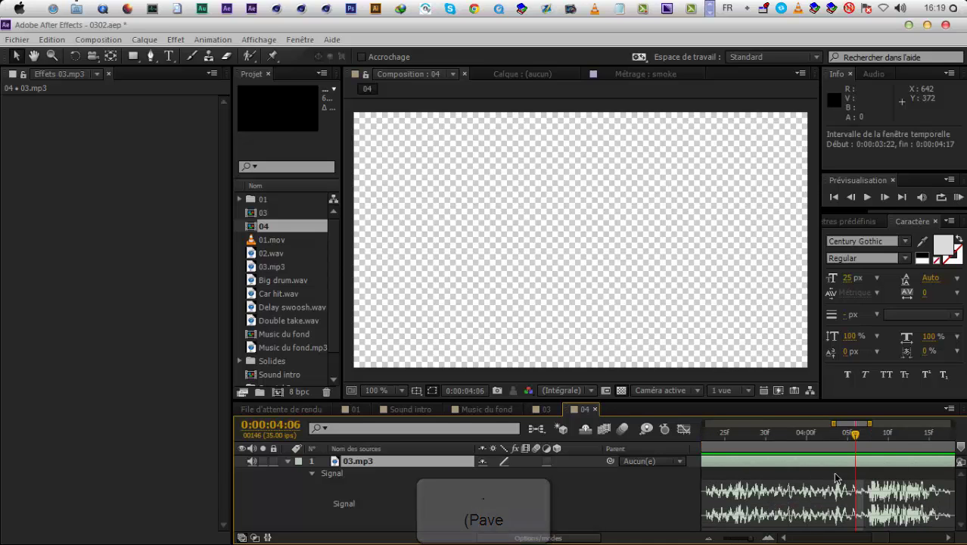
{"action": "left_click", "coordinate": [863, 440]}
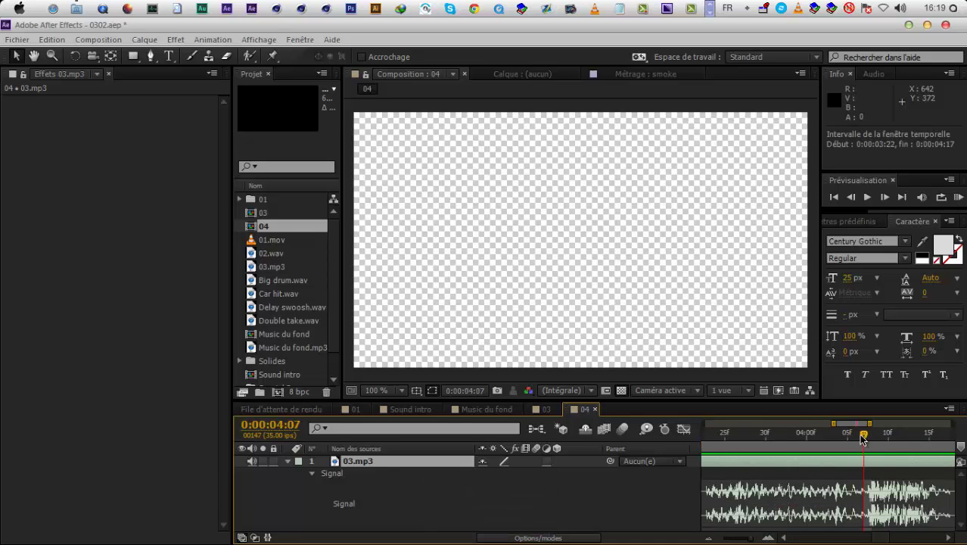
{"action": "key", "text": "b"}
{"action": "right_click", "coordinate": [894, 467]}
{"action": "left_click", "coordinate": [878, 488]}
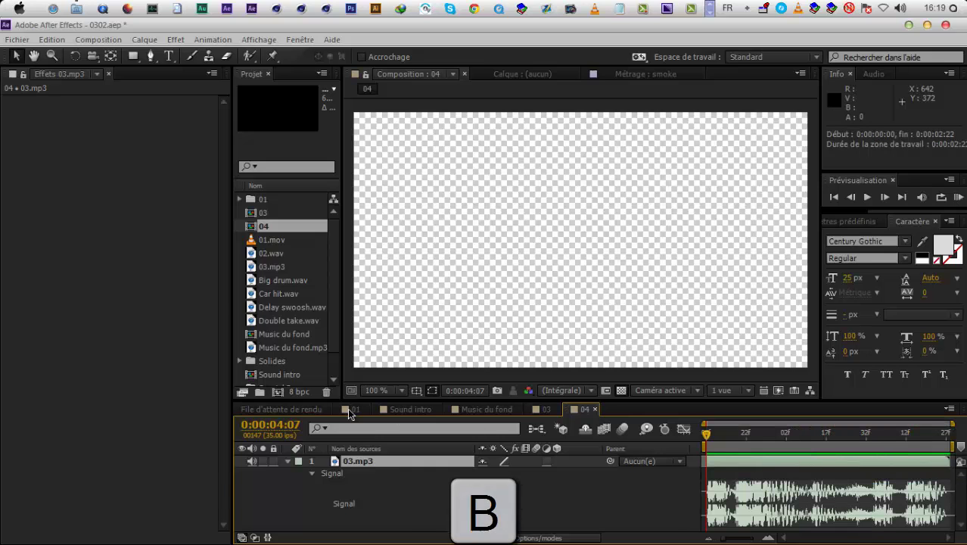
{"action": "left_click", "coordinate": [348, 408]}
{"action": "left_click_drag", "start_coordinate": [809, 485], "coordinate": [819, 479]}
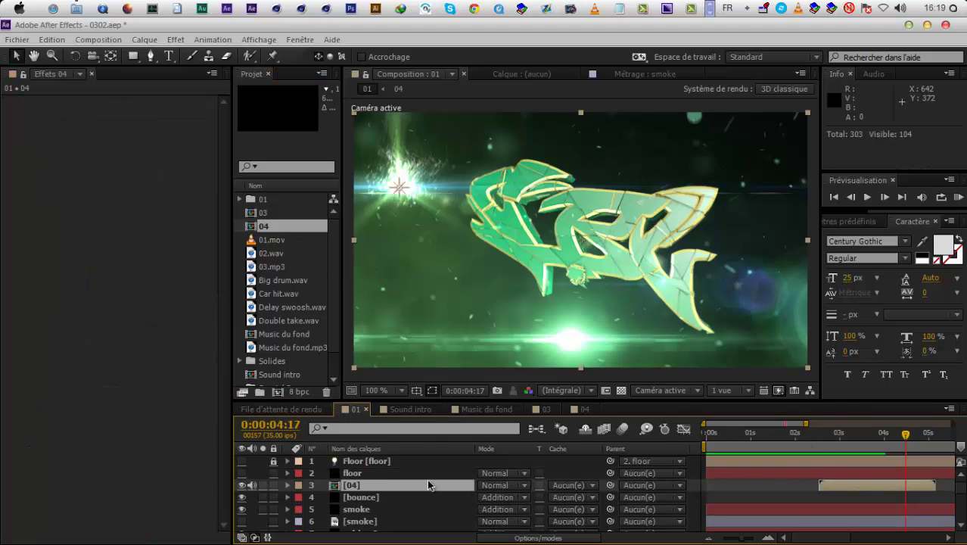
{"action": "key", "text": "Delete"}
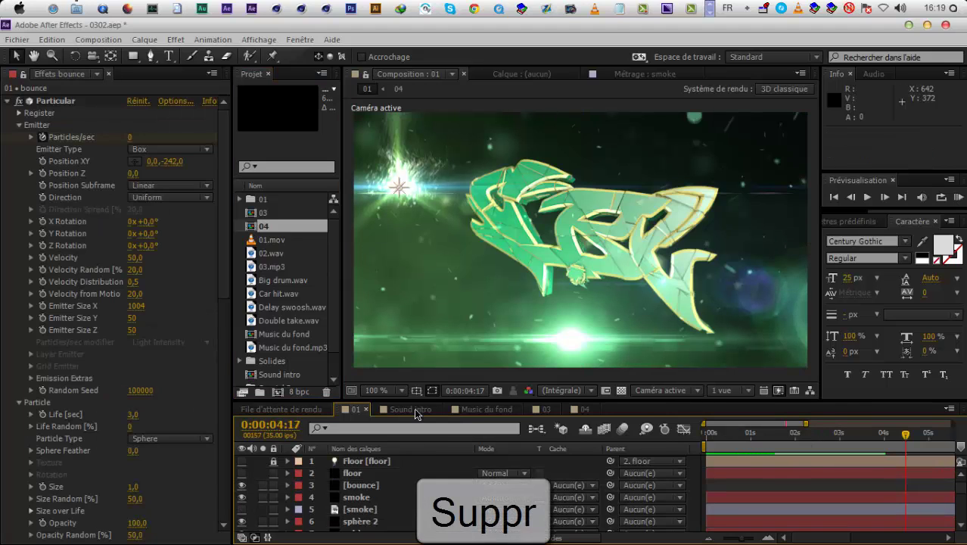
Add composition 04 to Sound intro directly below 01.mov and start it at 0:00:03:18
{"action": "left_click", "coordinate": [410, 409]}
{"action": "mouse_move", "coordinate": [375, 488]}
{"action": "left_mouse_down"}
{"action": "mouse_move", "coordinate": [382, 503]}
{"action": "mouse_move", "coordinate": [382, 492]}
{"action": "left_mouse_up"}
{"action": "key", "text": "space"}
{"action": "left_click_drag", "start_coordinate": [809, 448], "coordinate": [760, 456]}
{"action": "left_click_drag", "start_coordinate": [407, 494], "coordinate": [800, 499]}
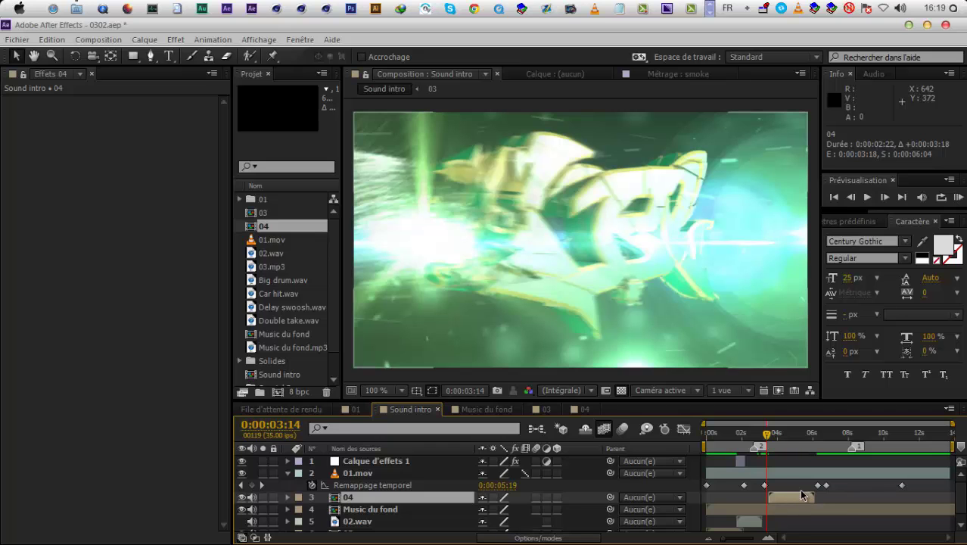
Add a time-remap keyframe to 01.mov at 0:00:03:31 and move it to 0:00:04:21
{"action": "left_click", "coordinate": [769, 445]}
{"action": "left_click_drag", "start_coordinate": [769, 446], "coordinate": [776, 450]}
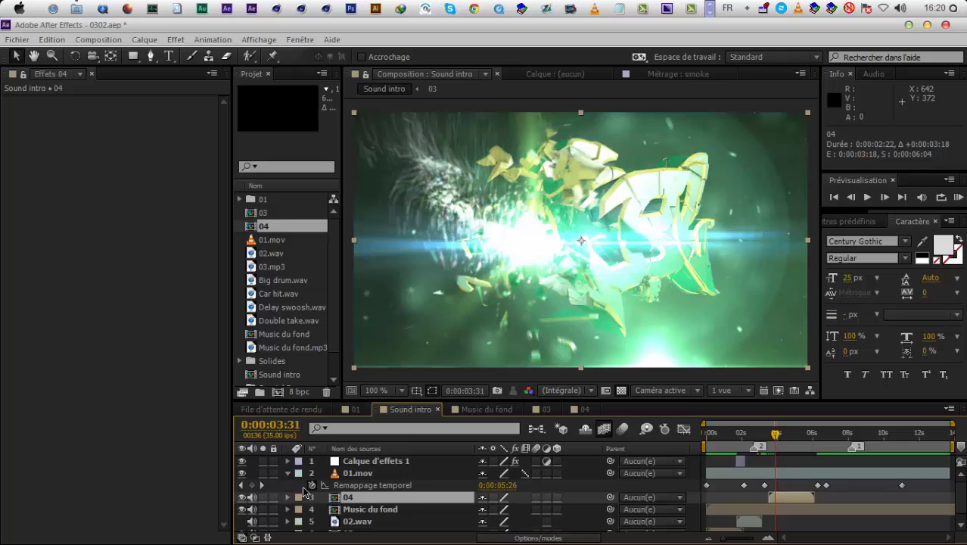
{"action": "left_click", "coordinate": [251, 485]}
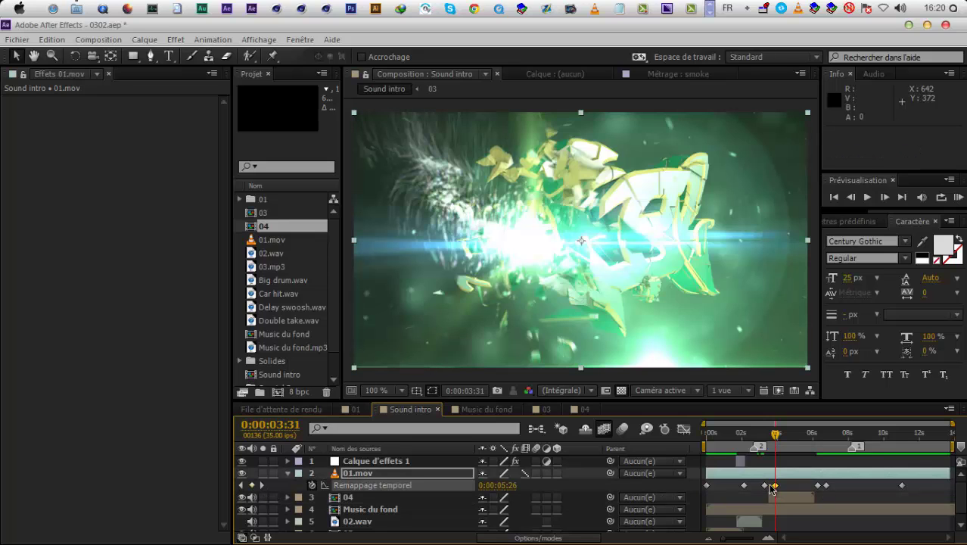
{"action": "left_click_drag", "start_coordinate": [784, 488], "coordinate": [789, 488]}
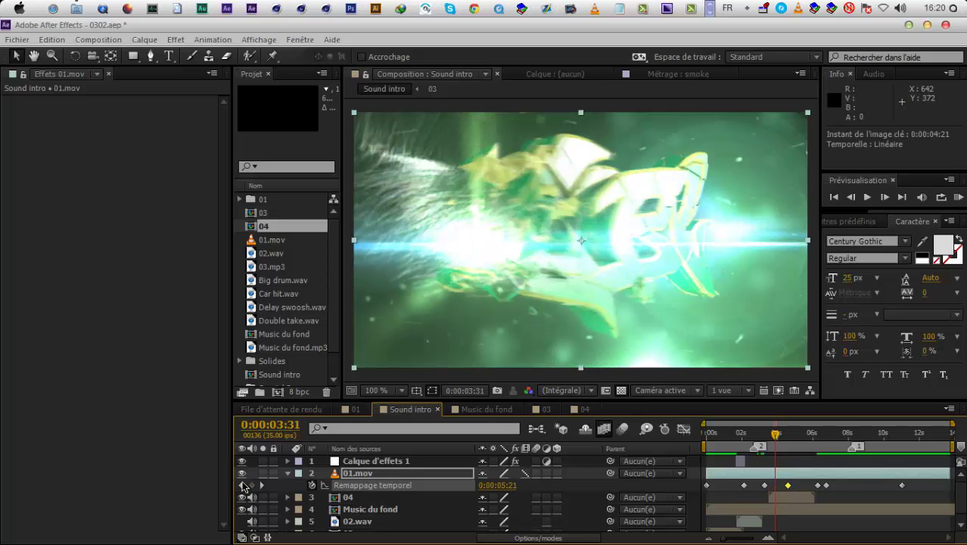
Add scale keyframes to 01.mov at the time-remap keyframes at 0:00:03:09 and 0:00:04:21
{"action": "left_click", "coordinate": [241, 485]}
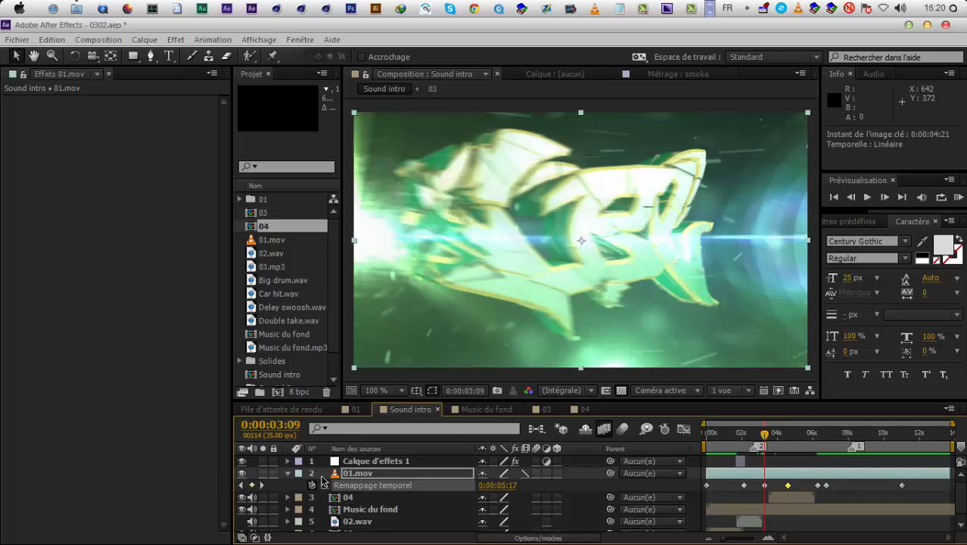
{"action": "left_click", "coordinate": [350, 474]}
{"action": "key", "text": "shift+s"}
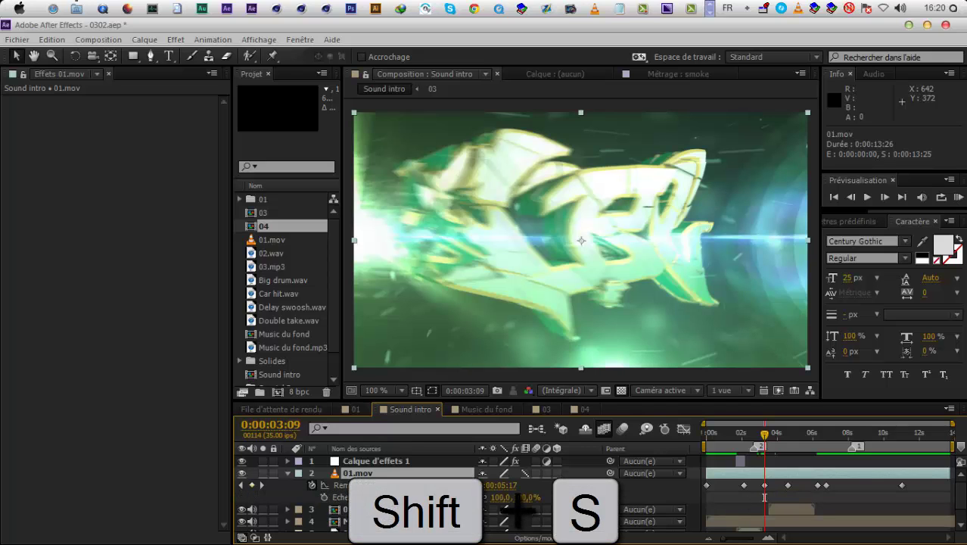
{"action": "key", "text": "alt+shift+s"}
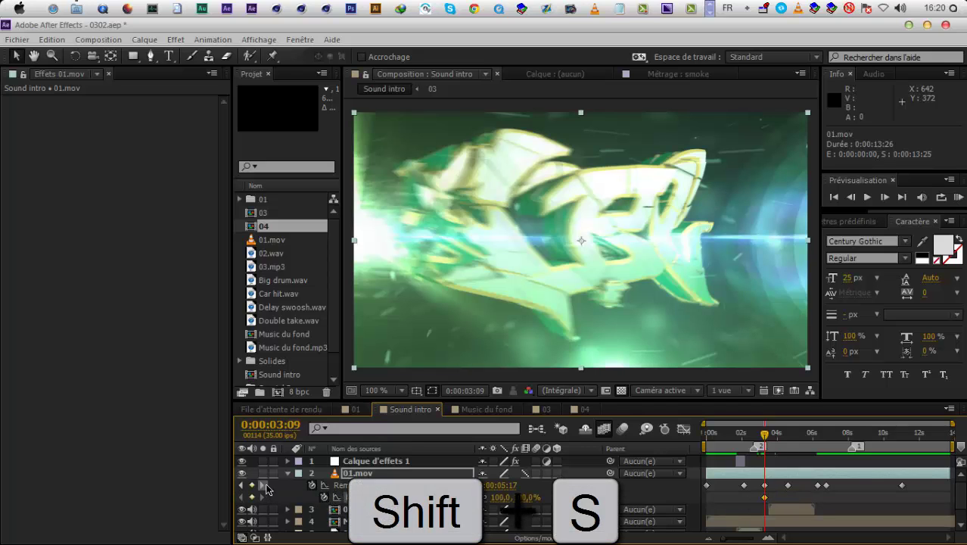
{"action": "left_click", "coordinate": [264, 485]}
{"action": "left_click", "coordinate": [252, 498]}
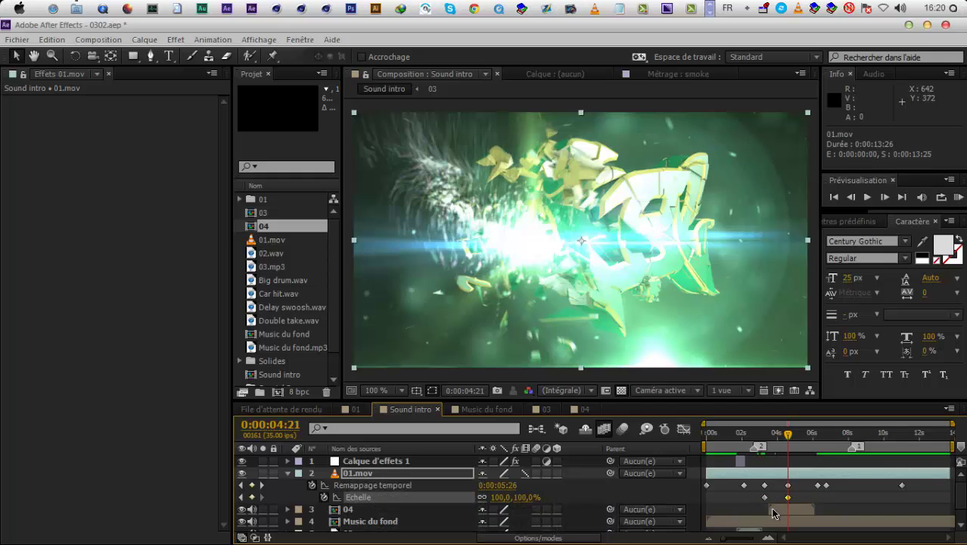
Add a scale keyframe of 128% to 01.mov at 0:00:03:31, between its two existing scale keyframes
{"action": "left_click", "coordinate": [775, 442]}
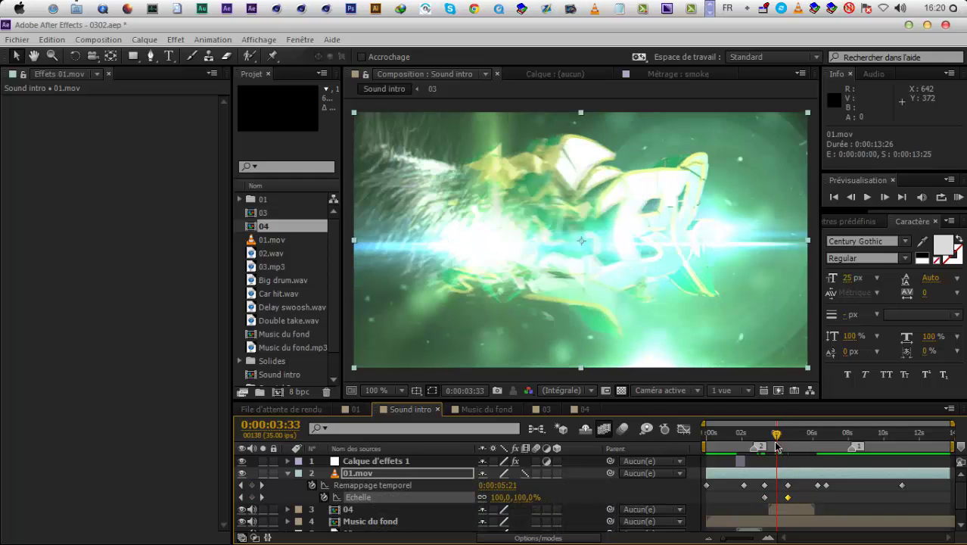
{"action": "left_click_drag", "start_coordinate": [533, 496], "coordinate": [554, 497]}
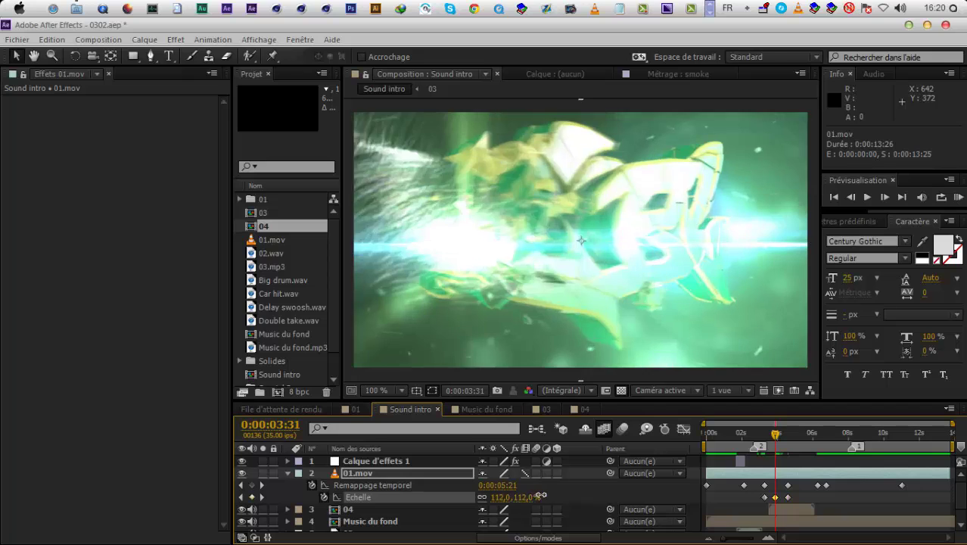
{"action": "left_click", "coordinate": [760, 501]}
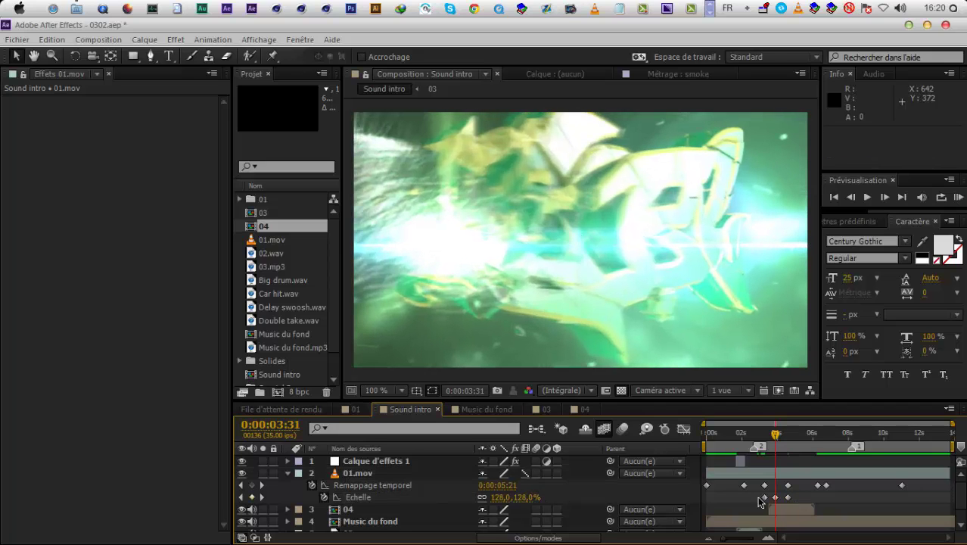
Apply Easy Ease (Lissage de vitesse) to all three scale keyframes of 01.mov
{"action": "left_click_drag", "start_coordinate": [800, 494], "coordinate": [764, 501]}
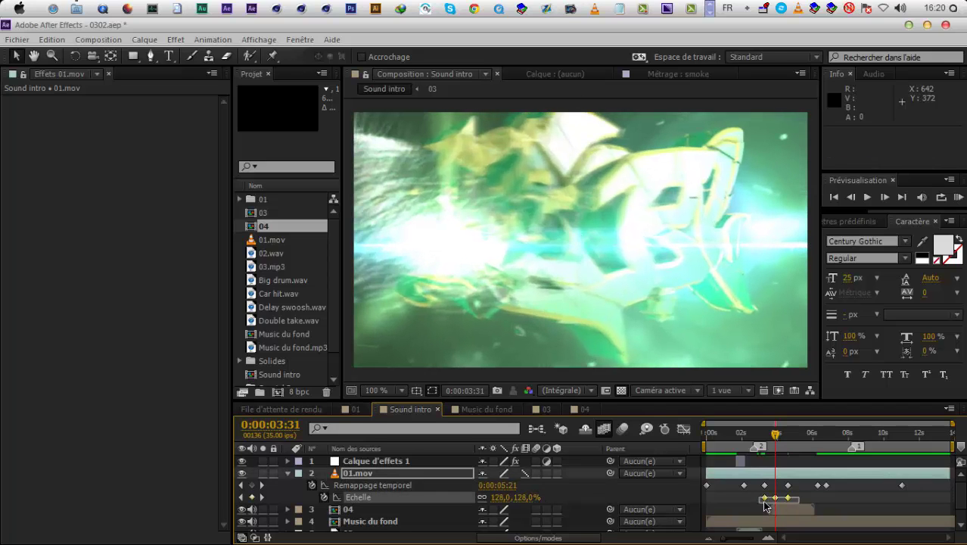
{"action": "right_click", "coordinate": [766, 502]}
{"action": "mouse_move", "coordinate": [843, 491]}
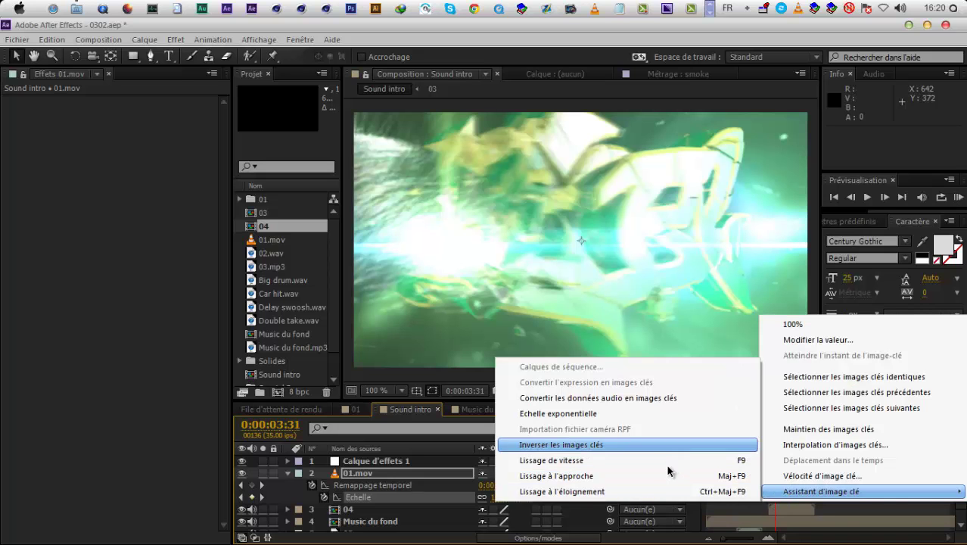
{"action": "left_click", "coordinate": [553, 460]}
Add a time-remap keyframe to 01.mov at 0:00:05:25 and delete the keyframe that directly follows it
{"action": "left_click_drag", "start_coordinate": [756, 434], "coordinate": [810, 445]}
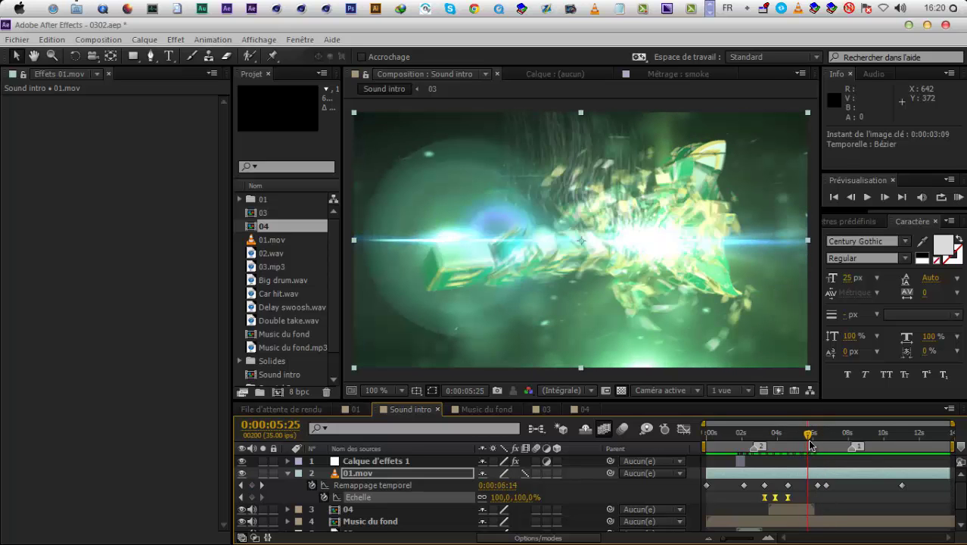
{"action": "left_click", "coordinate": [824, 495]}
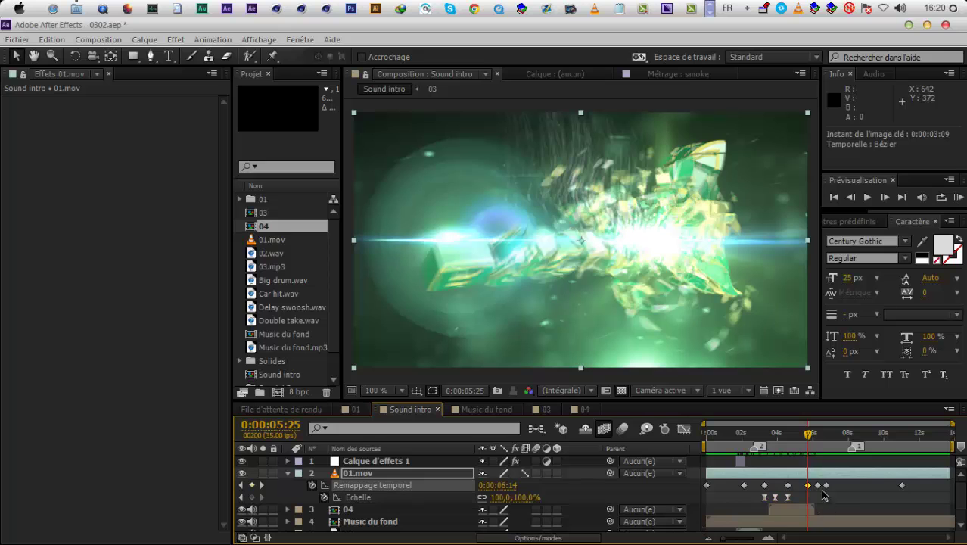
{"action": "key", "text": "Delete"}
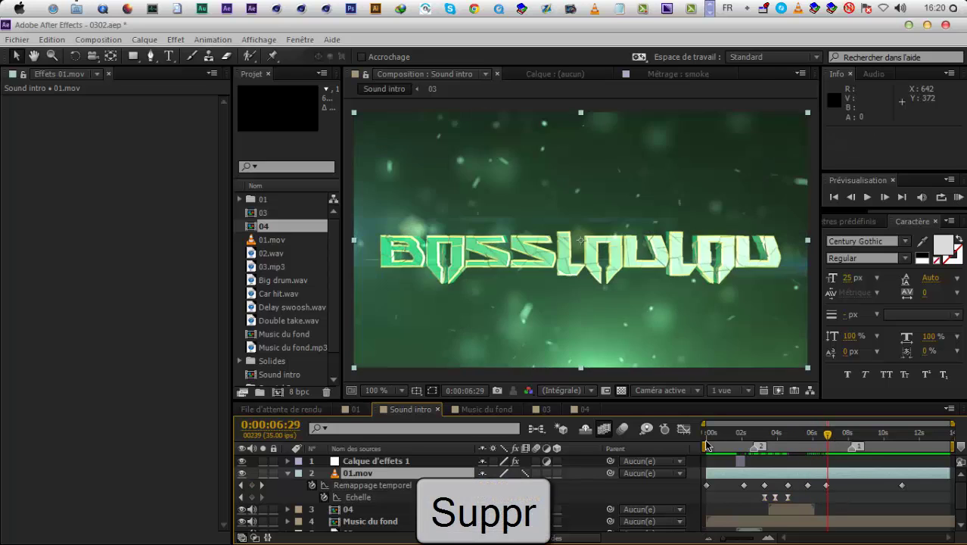
Preview the Sound intro composition from the beginning and scrub through the section around layer 04
{"action": "left_click", "coordinate": [958, 199]}
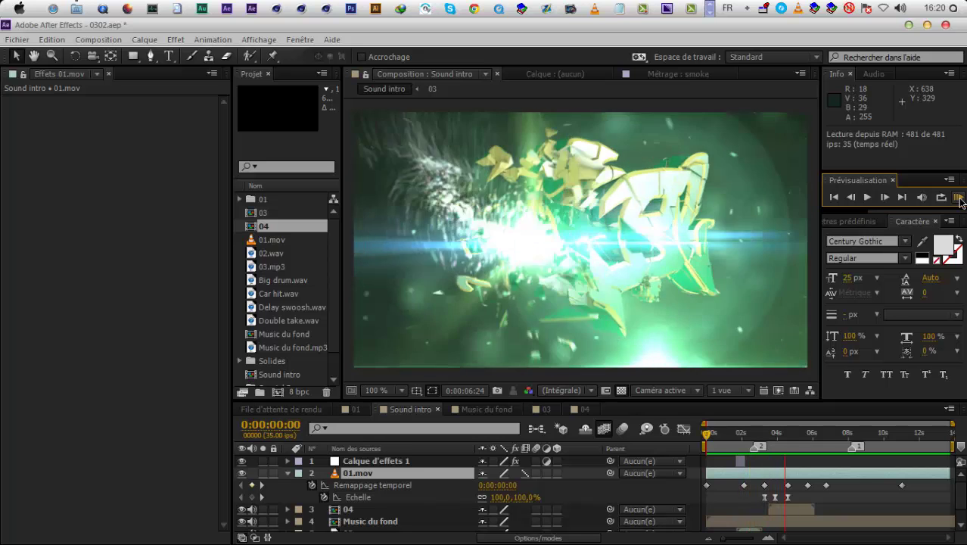
{"action": "key", "text": "space"}
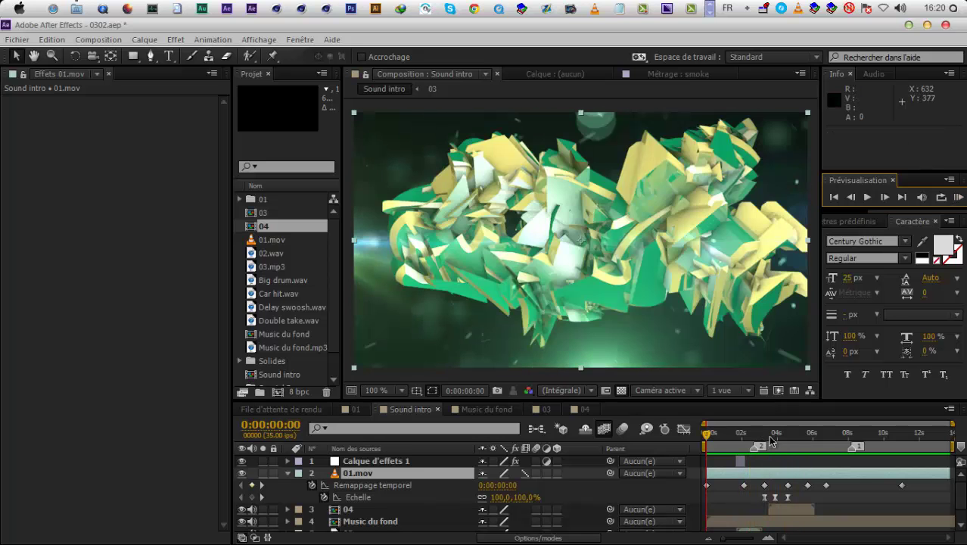
{"action": "left_click_drag", "start_coordinate": [770, 440], "coordinate": [776, 438]}
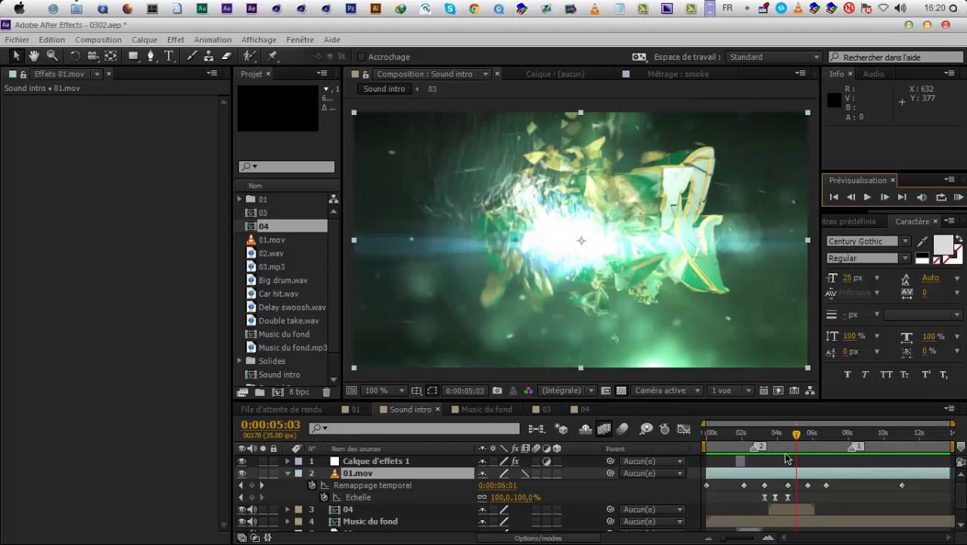
Show the audio waveform of layer 04 to compare it with the scale keyframes
{"action": "left_click", "coordinate": [801, 512]}
{"action": "key", "text": "l"}
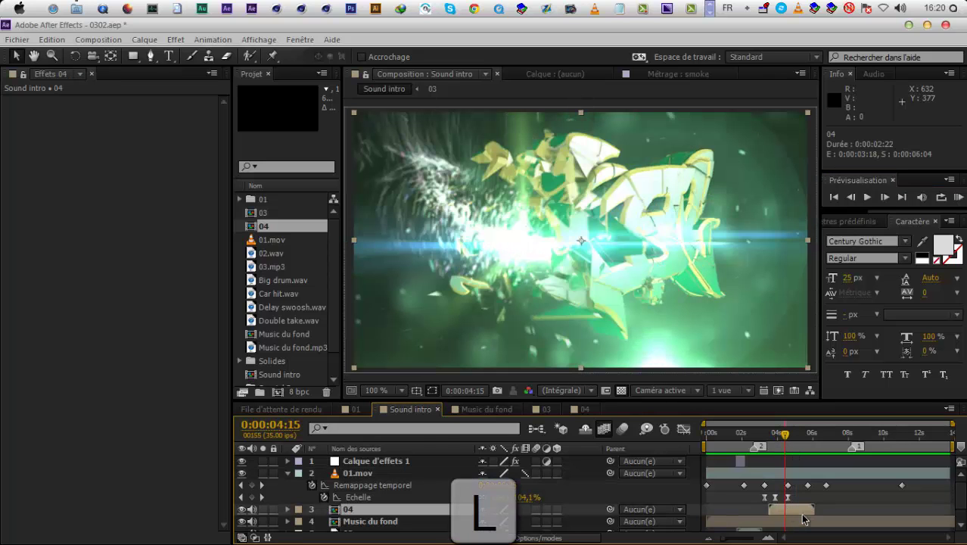
{"action": "key", "text": "l"}
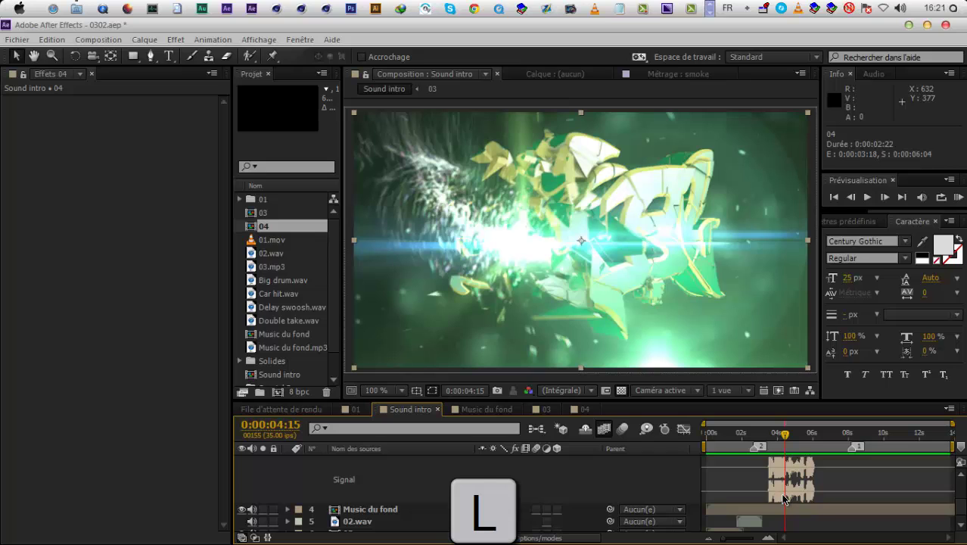
{"action": "scroll", "coordinate": [783, 499], "scroll_direction": "up", "scroll_amount": 3}
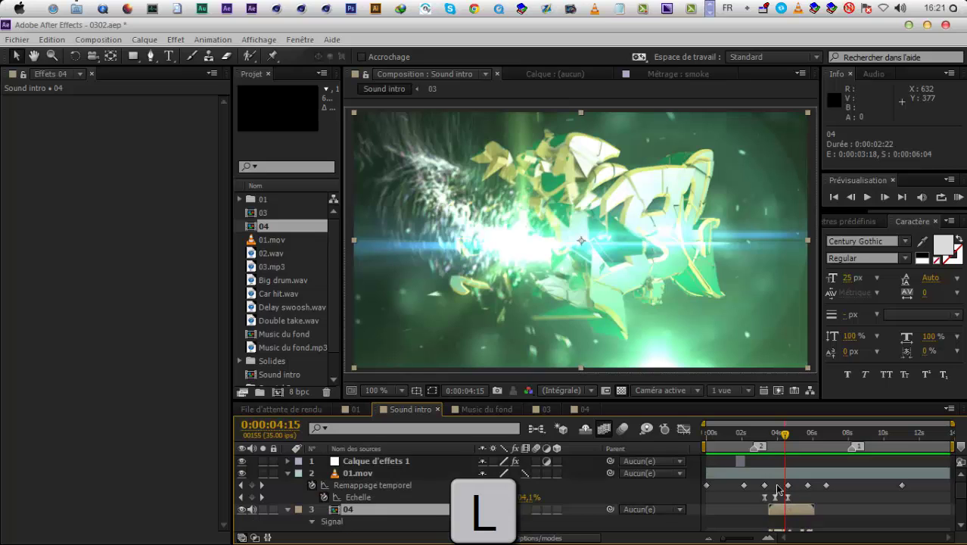
Preview the Sound intro from 0:00:02:12 and again from 0:00:03:03 to check the scale timing against the sound
{"action": "left_click", "coordinate": [749, 437]}
{"action": "key", "text": "KP_0"}
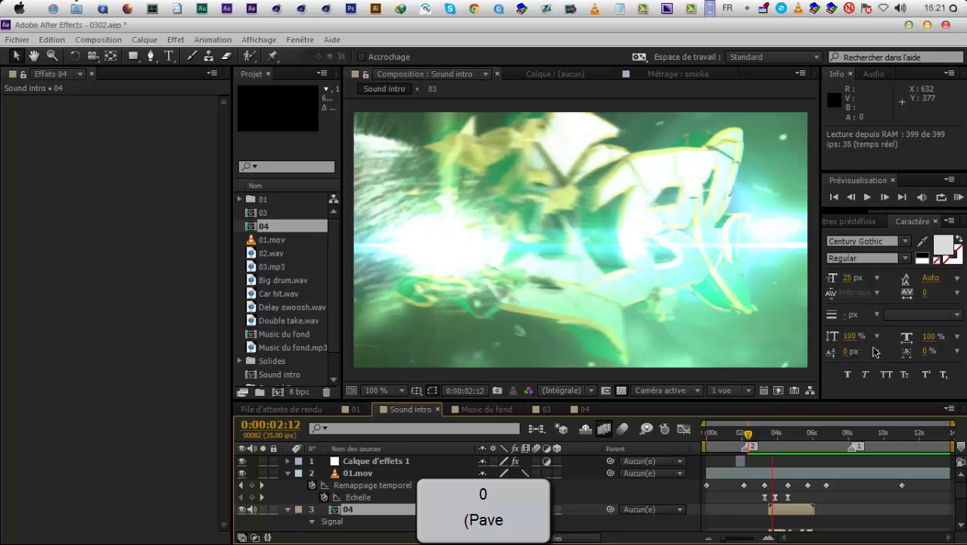
{"action": "left_click_drag", "start_coordinate": [756, 435], "coordinate": [764, 475]}
{"action": "key", "text": "KP_0"}
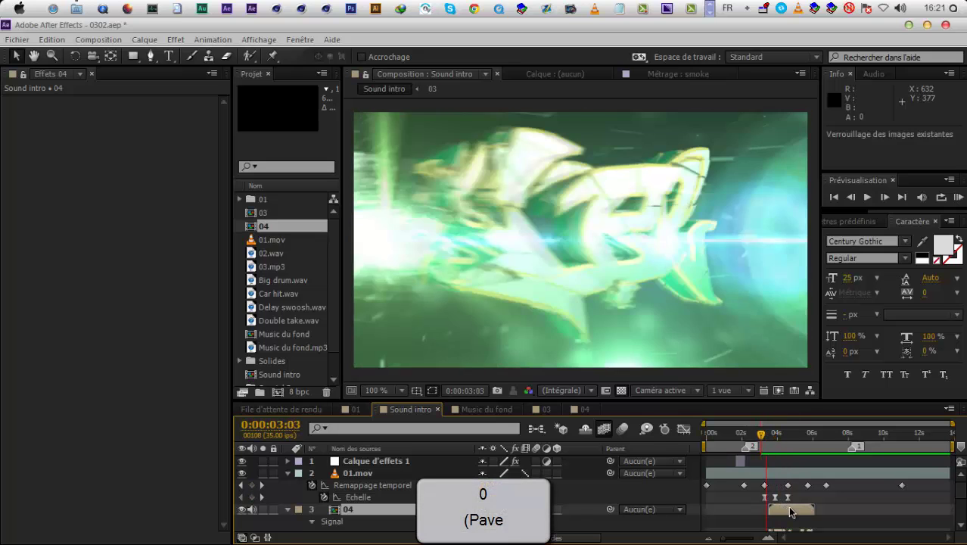
Move the three scale keyframes of 01.mov to 0:00:03:17, 0:00:03:25 and 0:00:04:01, and preview the animation
{"action": "left_click_drag", "start_coordinate": [762, 436], "coordinate": [780, 450]}
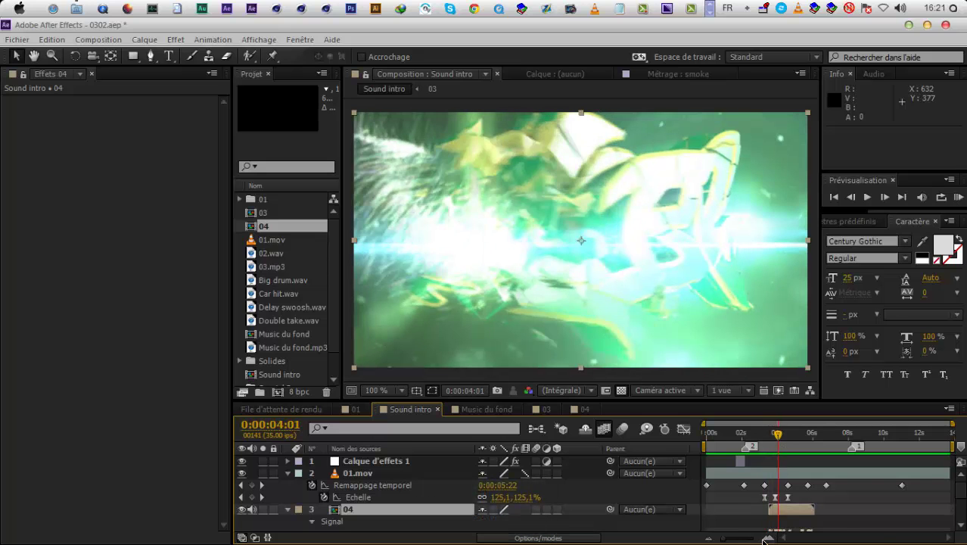
{"action": "left_click", "coordinate": [768, 538]}
{"action": "left_click", "coordinate": [767, 538]}
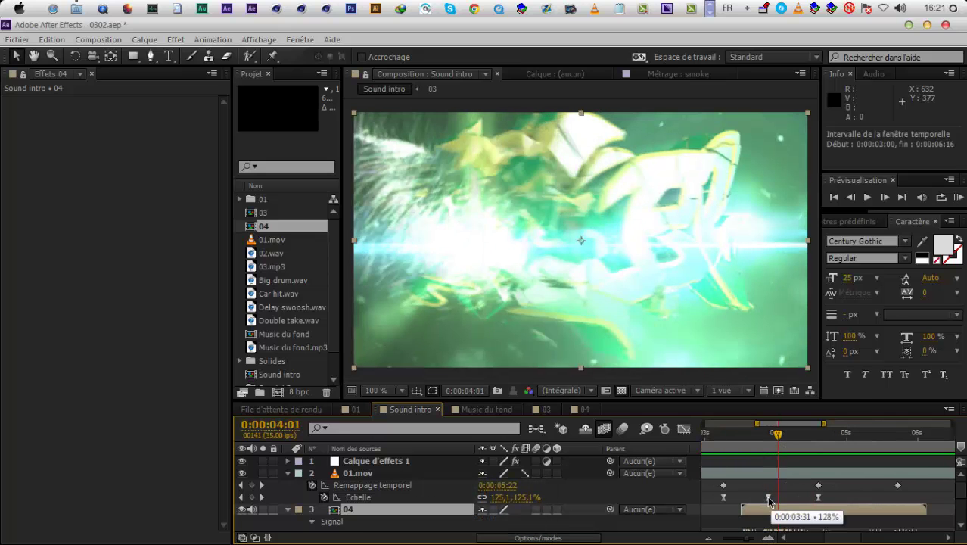
{"action": "left_click_drag", "start_coordinate": [769, 502], "coordinate": [756, 500]}
{"action": "left_click_drag", "start_coordinate": [820, 498], "coordinate": [778, 497]}
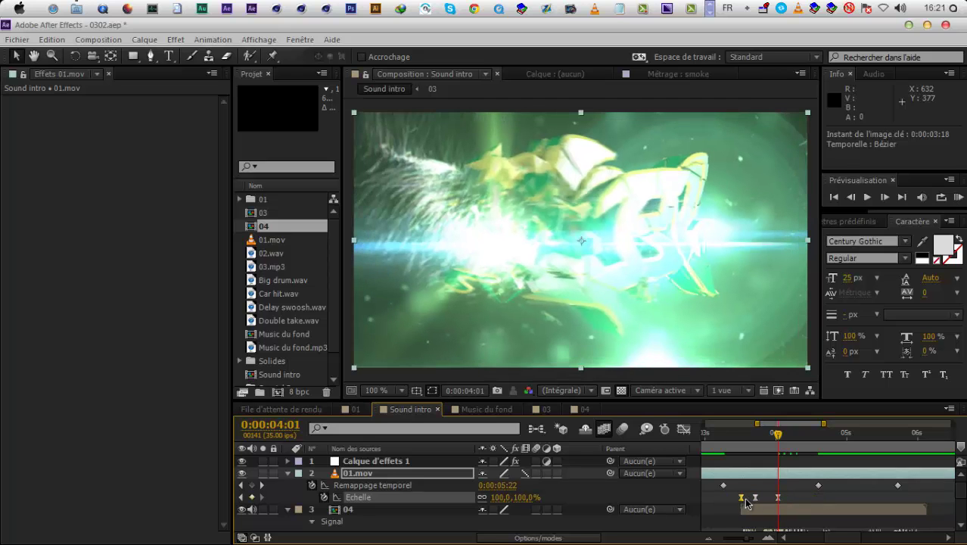
{"action": "key", "text": "KP_0"}
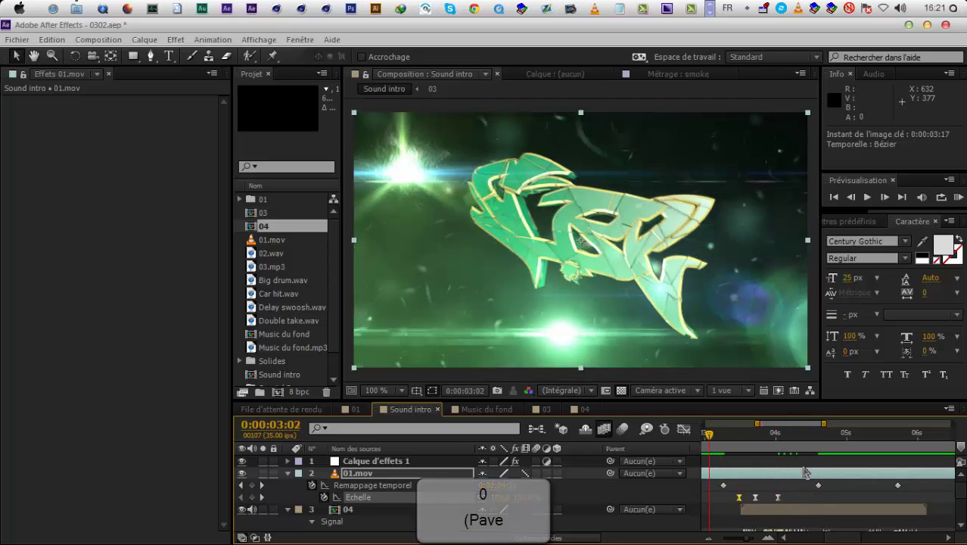
{"action": "left_click_drag", "start_coordinate": [710, 435], "coordinate": [766, 452]}
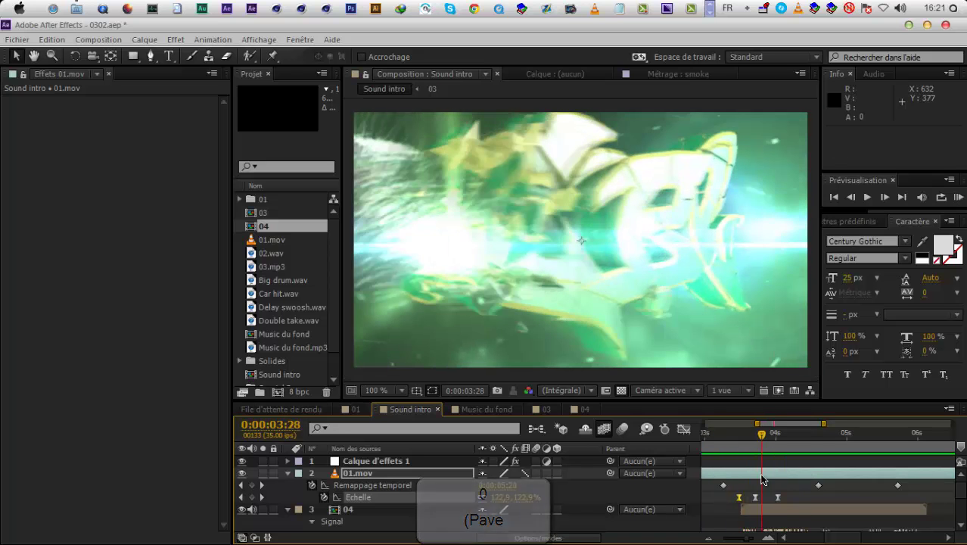
{"action": "double_click", "coordinate": [755, 498]}
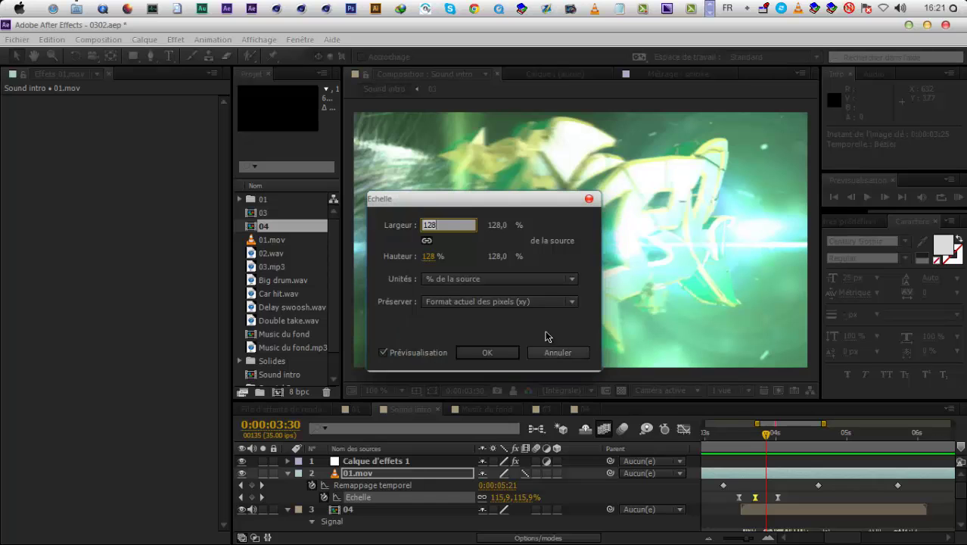
{"action": "left_click", "coordinate": [558, 353]}
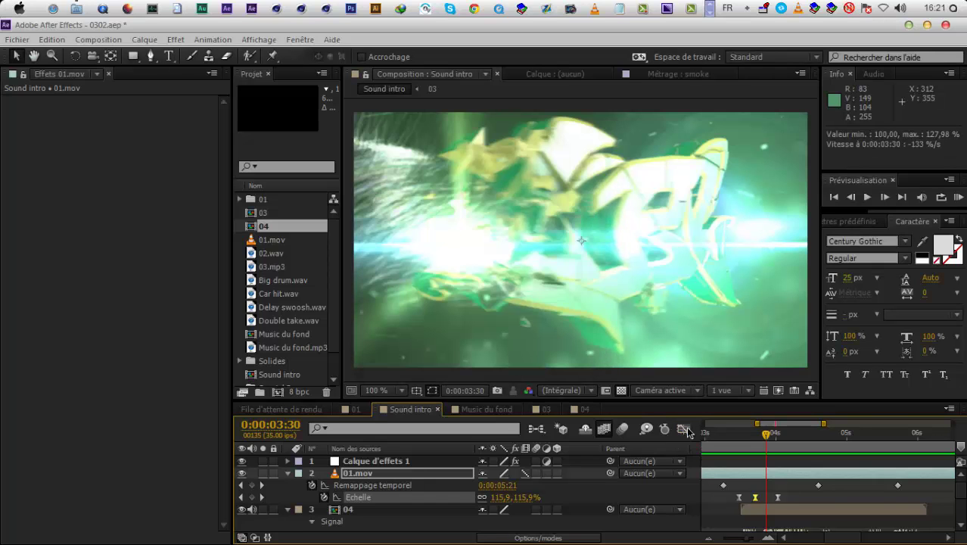
Reshape the scale curve of 01.mov in the graph editor for a faster rise and fall around the peak, and preview it
{"action": "left_click", "coordinate": [684, 429]}
{"action": "left_click_drag", "start_coordinate": [765, 460], "coordinate": [783, 455]}
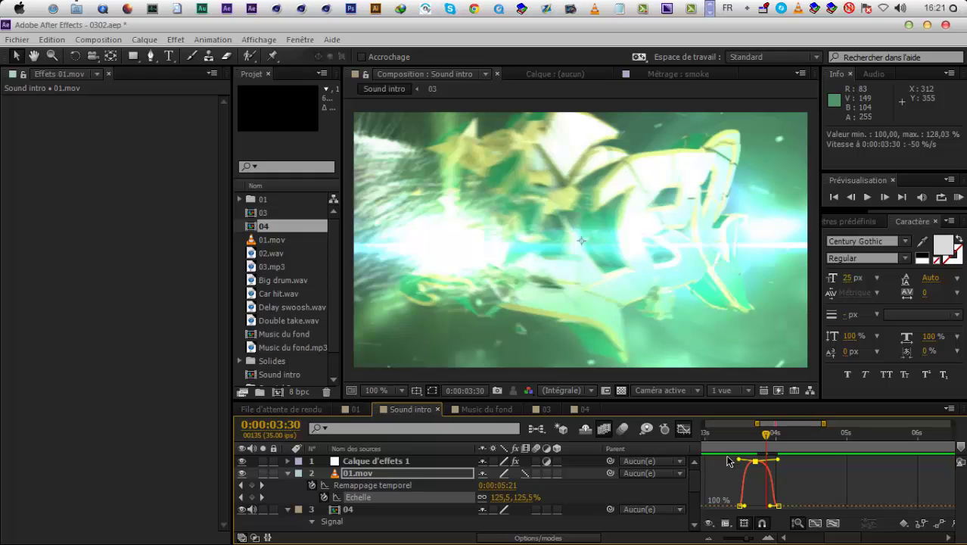
{"action": "left_click_drag", "start_coordinate": [745, 506], "coordinate": [743, 499]}
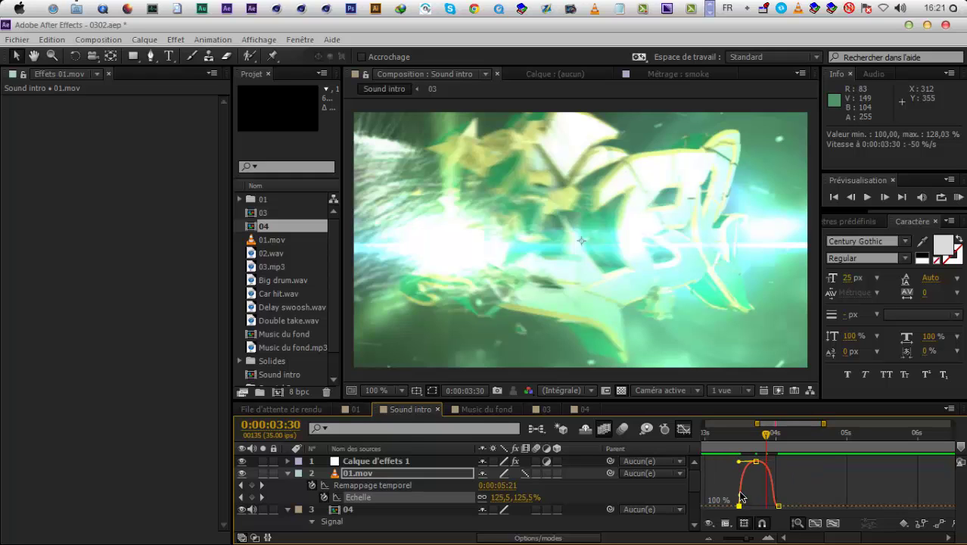
{"action": "left_click", "coordinate": [778, 508]}
{"action": "left_click_drag", "start_coordinate": [767, 505], "coordinate": [775, 492]}
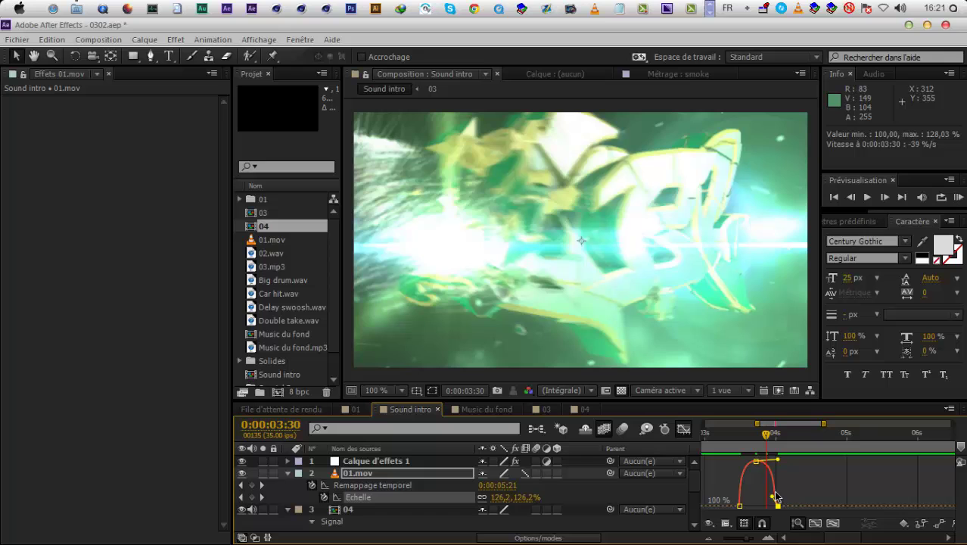
{"action": "left_click", "coordinate": [684, 430]}
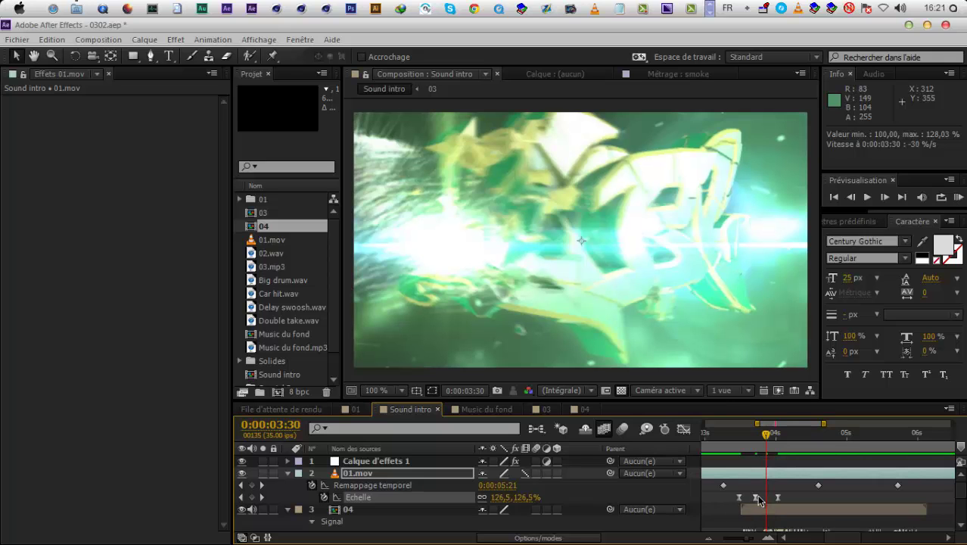
{"action": "key", "text": "KP_0"}
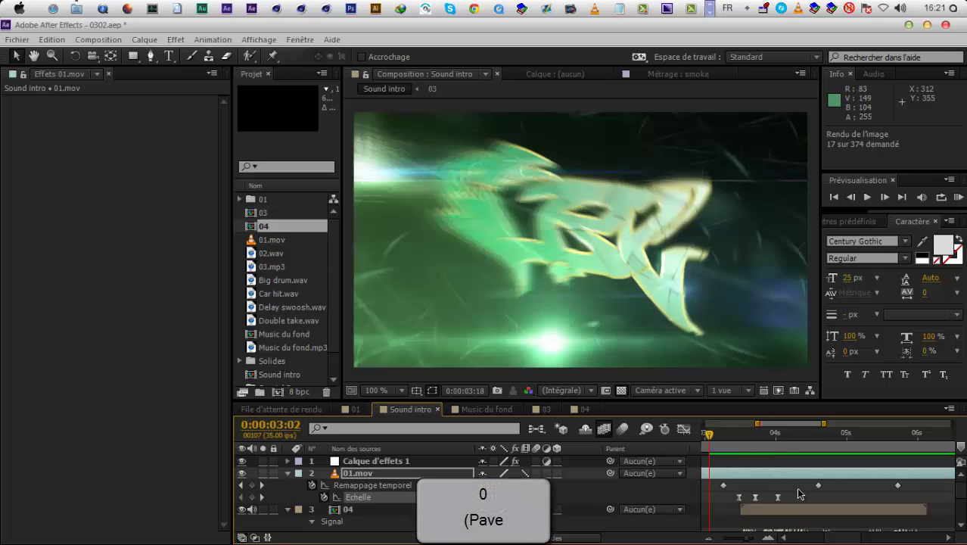
{"action": "key", "text": "KP_0"}
Make the first and last scale keyframes linear, move the middle one to 0:00:03:23 and the last just before 0:00:04:00, and preview
{"action": "left_click", "coordinate": [738, 497]}
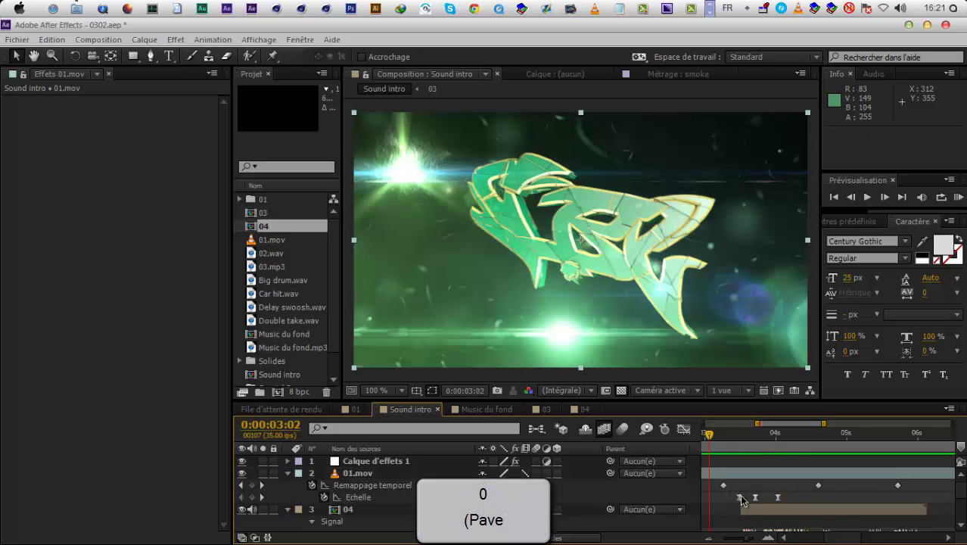
{"action": "left_click", "coordinate": [779, 497], "text": "shift"}
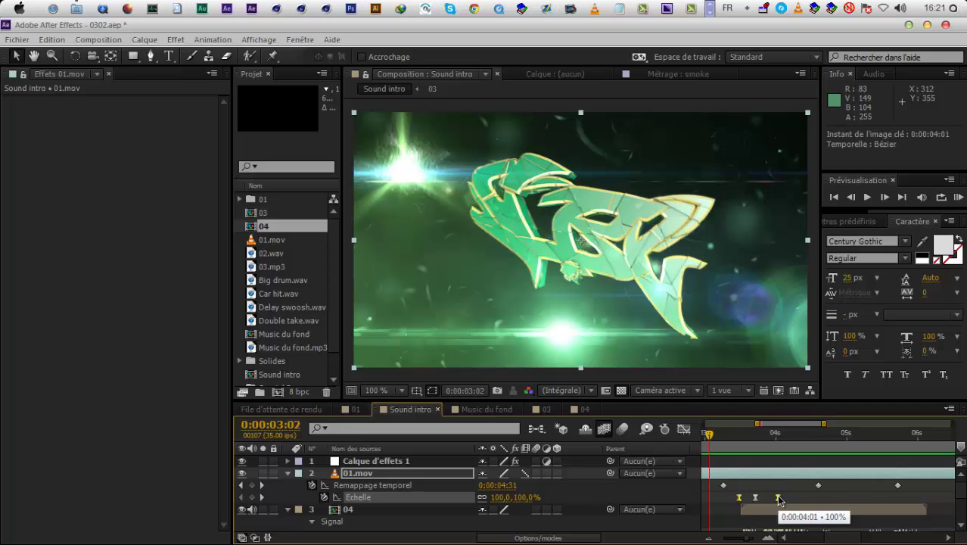
{"action": "key", "text": "KP_0"}
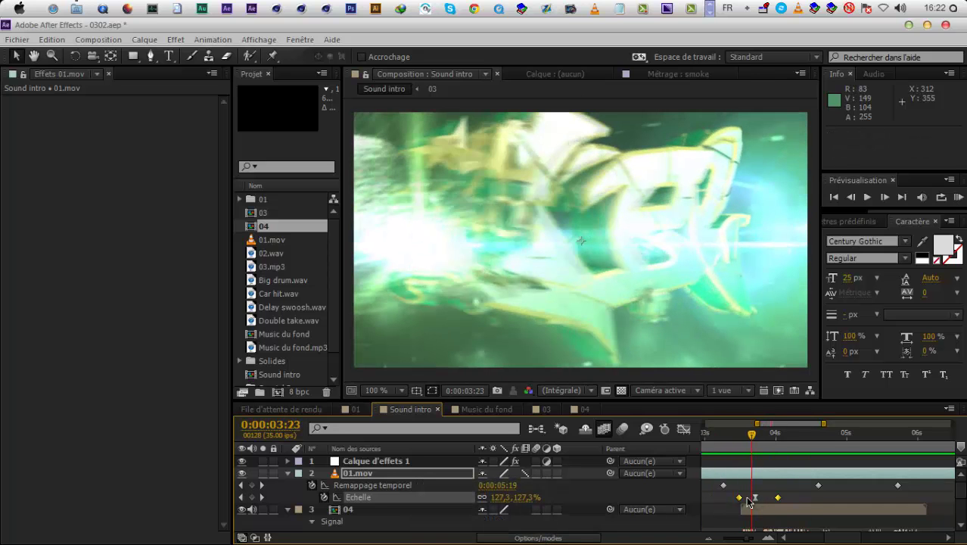
{"action": "left_click_drag", "start_coordinate": [754, 498], "coordinate": [751, 498]}
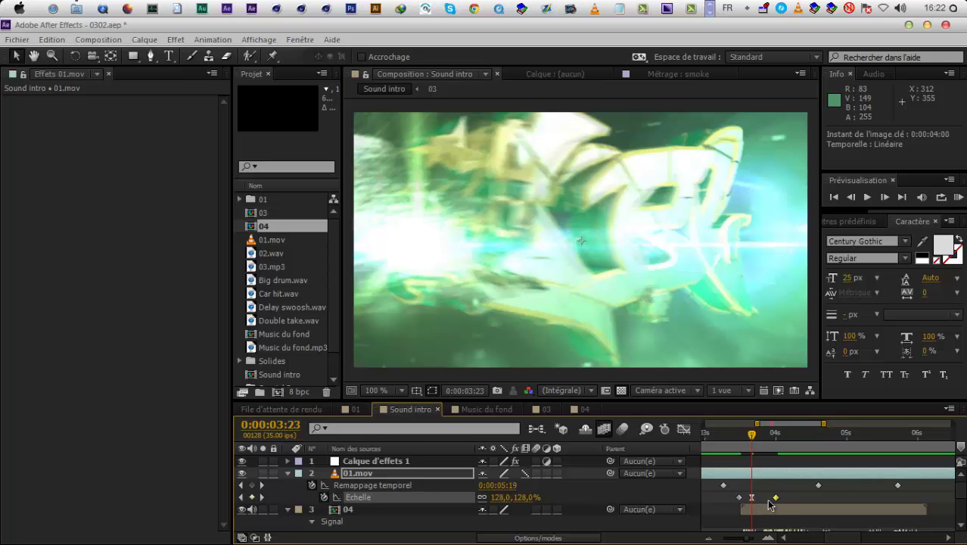
{"action": "key", "text": "KP_0"}
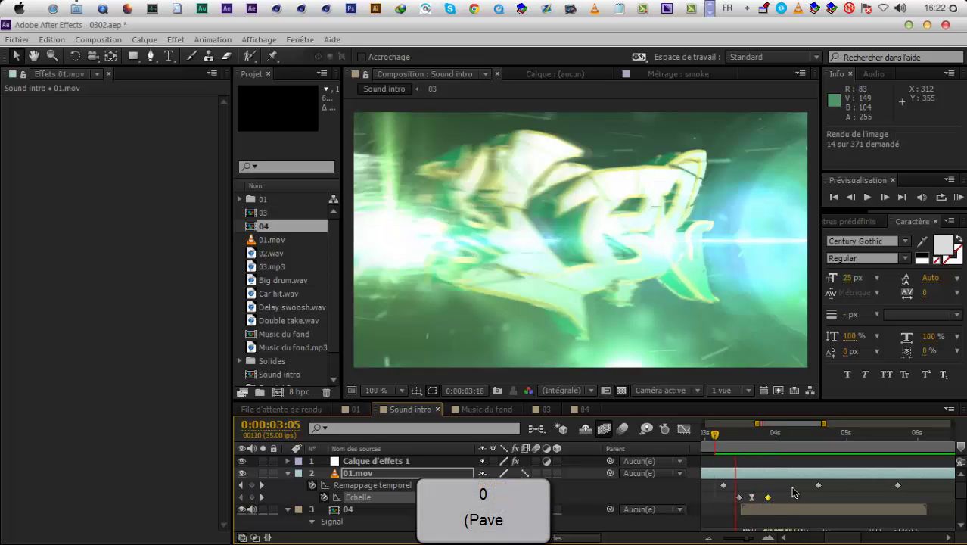
Convert the three scale keyframes of 01.mov to hold interpolation in the graph editor
{"action": "left_click_drag", "start_coordinate": [787, 495], "coordinate": [714, 495]}
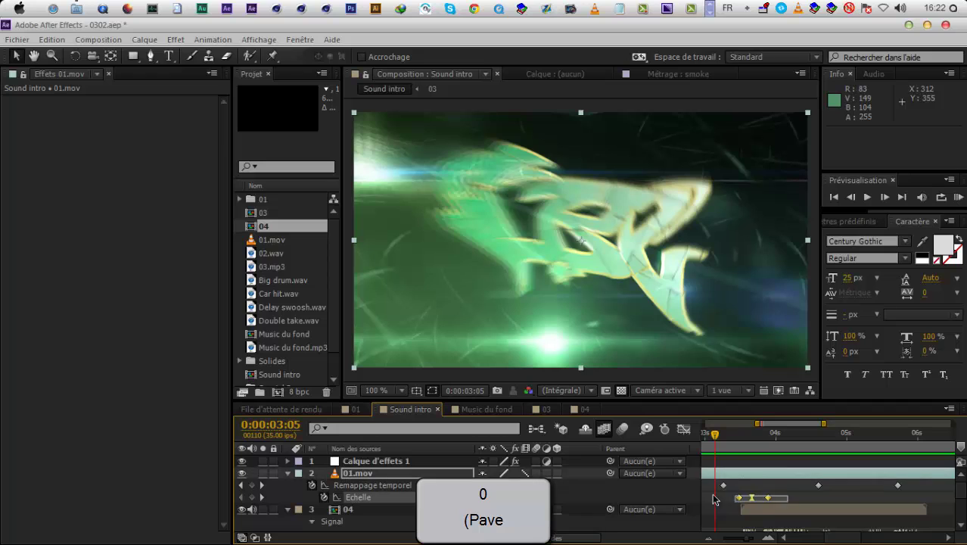
{"action": "left_click", "coordinate": [684, 429]}
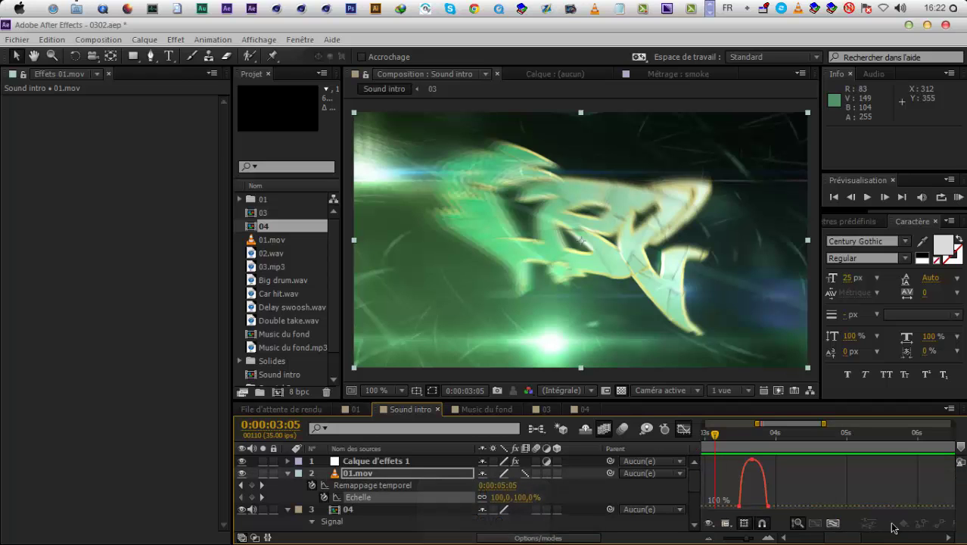
{"action": "left_click_drag", "start_coordinate": [842, 538], "coordinate": [816, 540]}
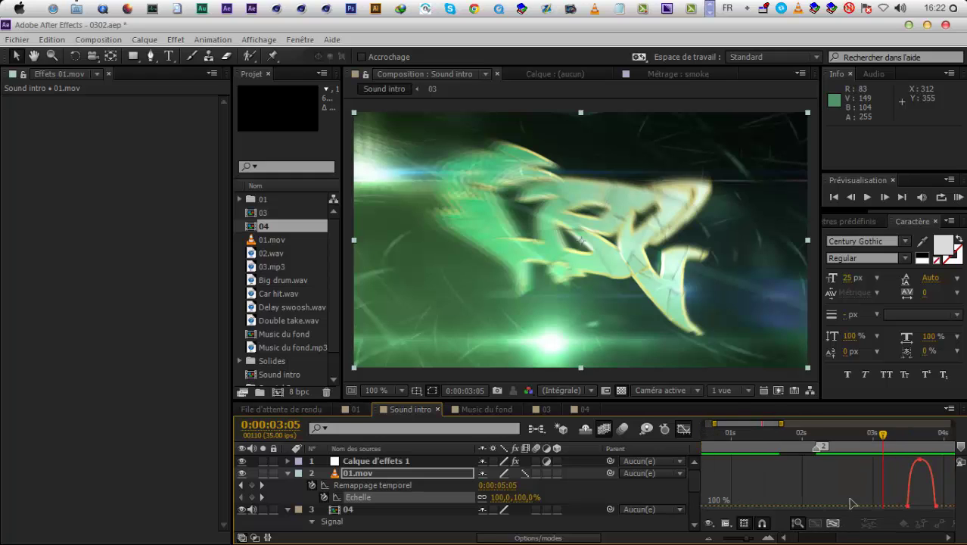
{"action": "left_click", "coordinate": [833, 523]}
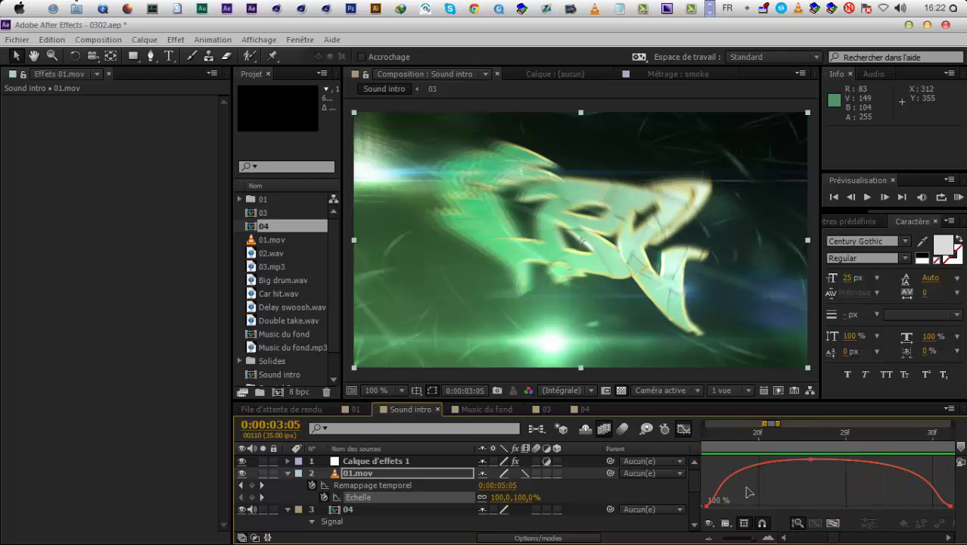
{"action": "left_click", "coordinate": [950, 506]}
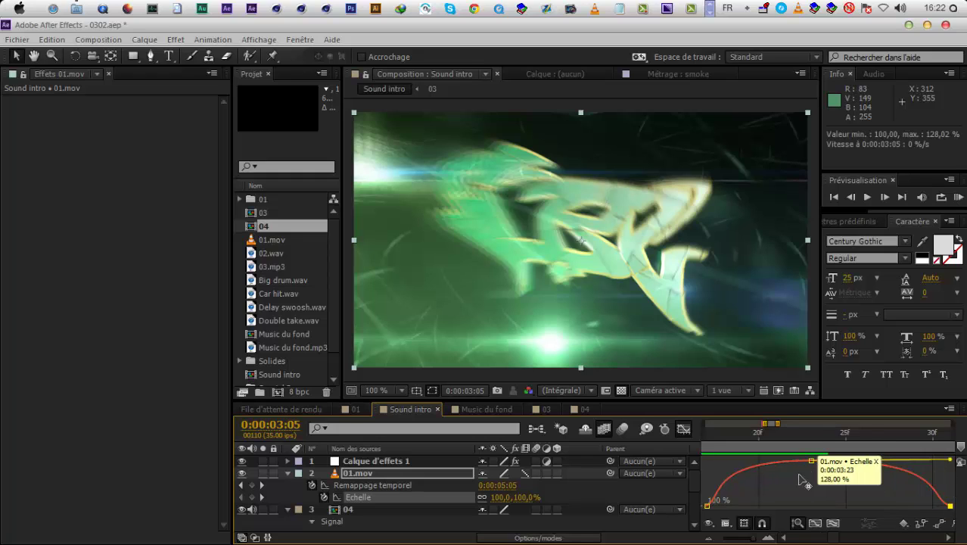
{"action": "left_click", "coordinate": [812, 460], "text": "shift"}
{"action": "left_click", "coordinate": [708, 506], "text": "shift"}
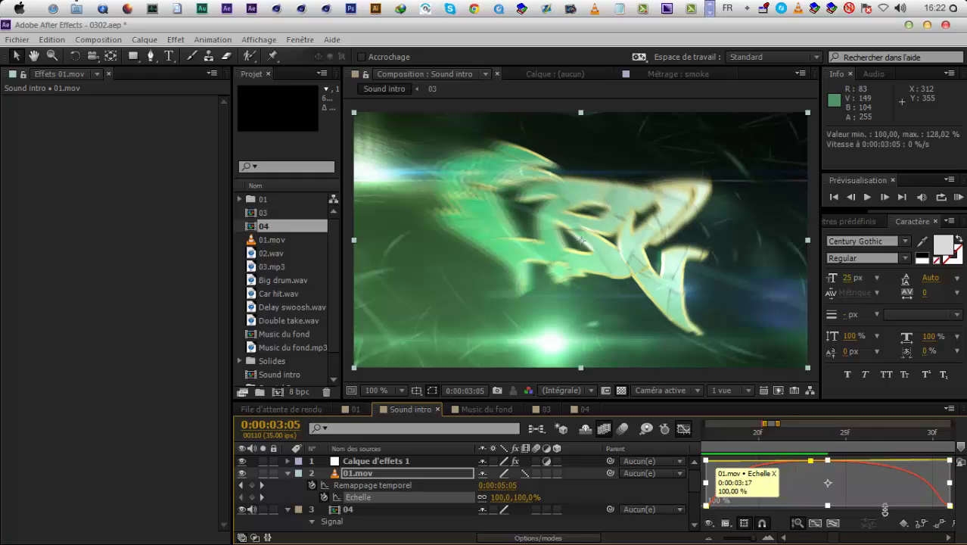
{"action": "left_click", "coordinate": [684, 429]}
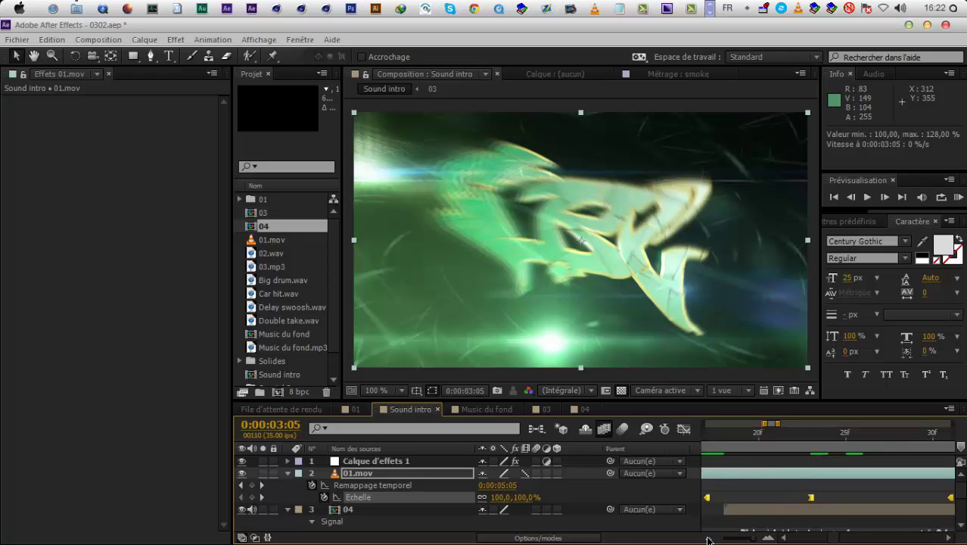
Preview the Sound intro from 0:00:03:02, 0:00:03:05 and 0:00:03:06 to check the held scale jump against the sound
{"action": "left_click", "coordinate": [709, 538]}
{"action": "left_click", "coordinate": [733, 450]}
{"action": "key", "text": "KP_0"}
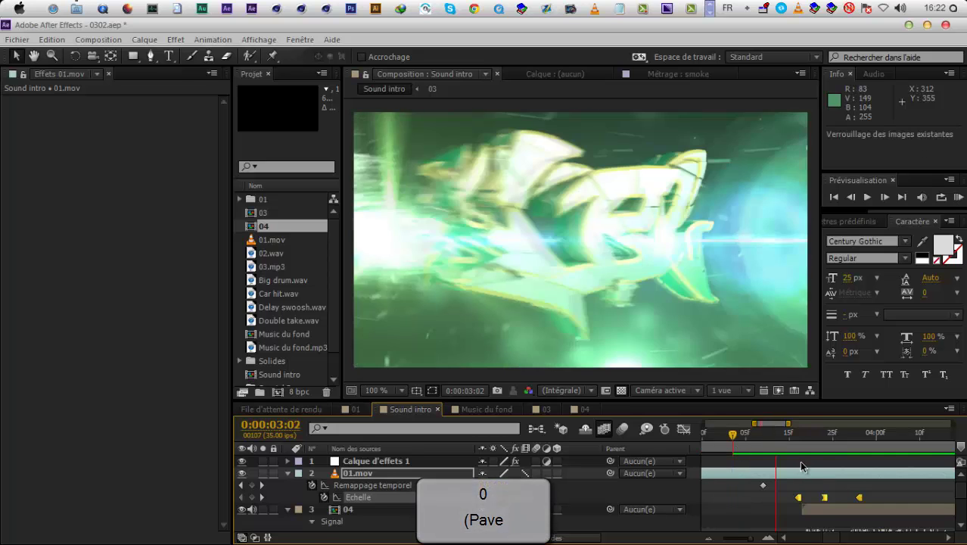
{"action": "left_click", "coordinate": [760, 448]}
{"action": "left_click_drag", "start_coordinate": [759, 448], "coordinate": [767, 468]}
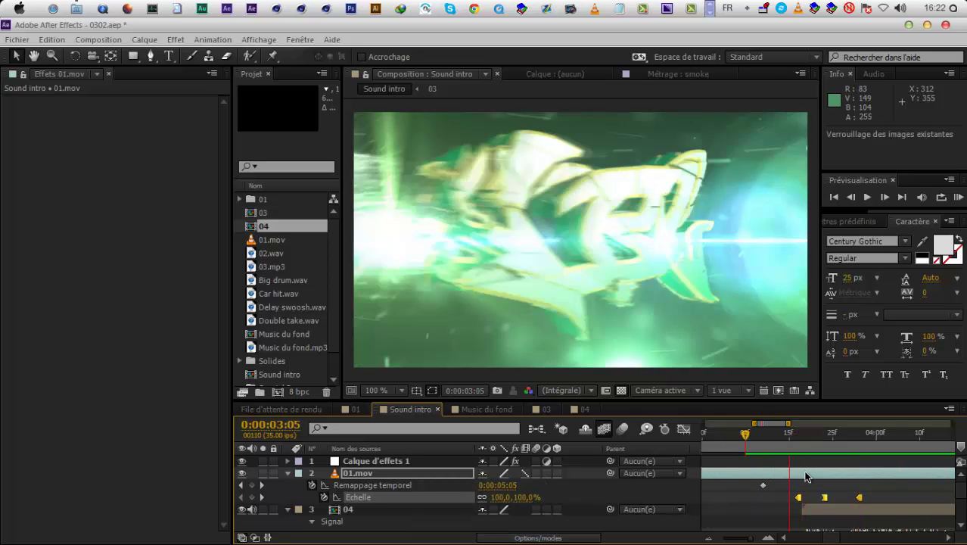
{"action": "key", "text": "space"}
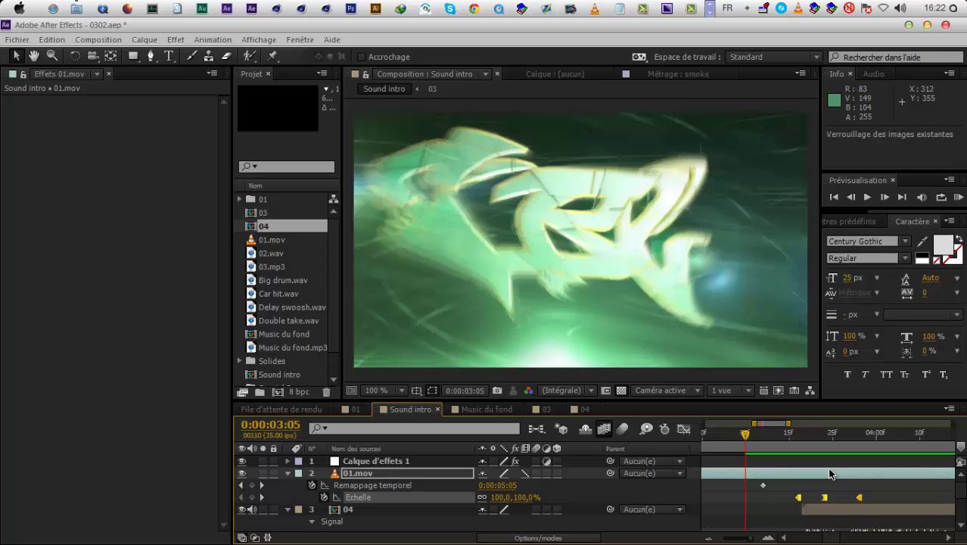
{"action": "left_click", "coordinate": [804, 450]}
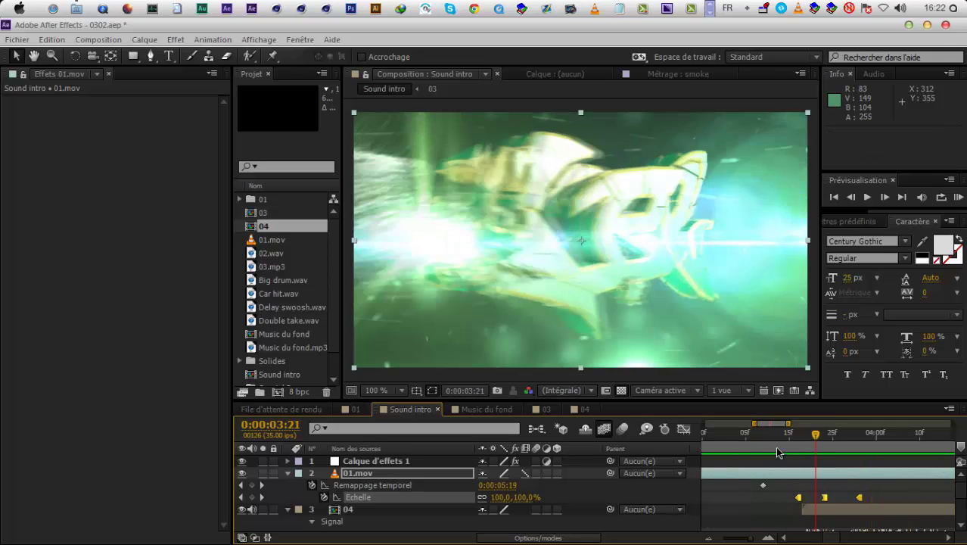
{"action": "key", "text": "space"}
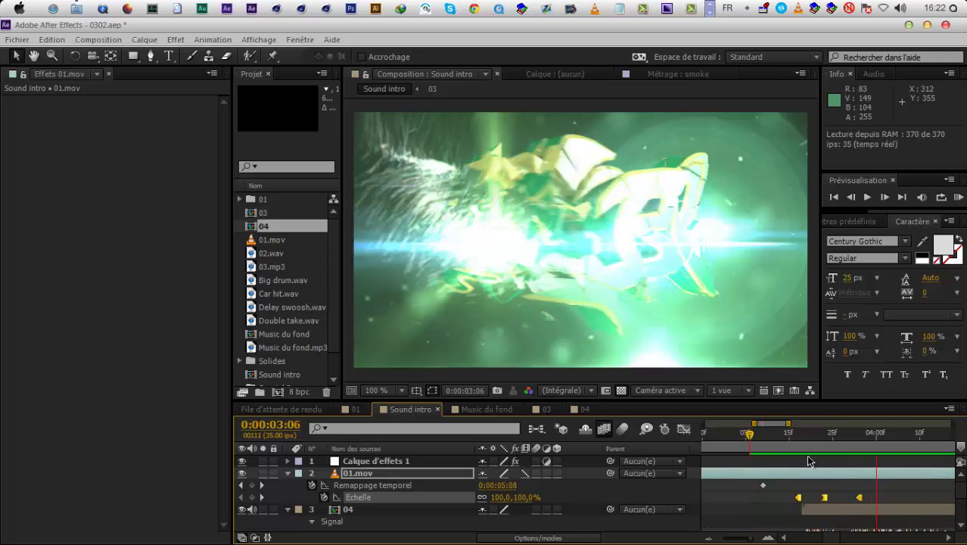
{"action": "left_click", "coordinate": [796, 451]}
Preview the Sound intro from 0:00:00:00 to check the opening against the sound effects
{"action": "left_click_drag", "start_coordinate": [789, 422], "coordinate": [954, 425]}
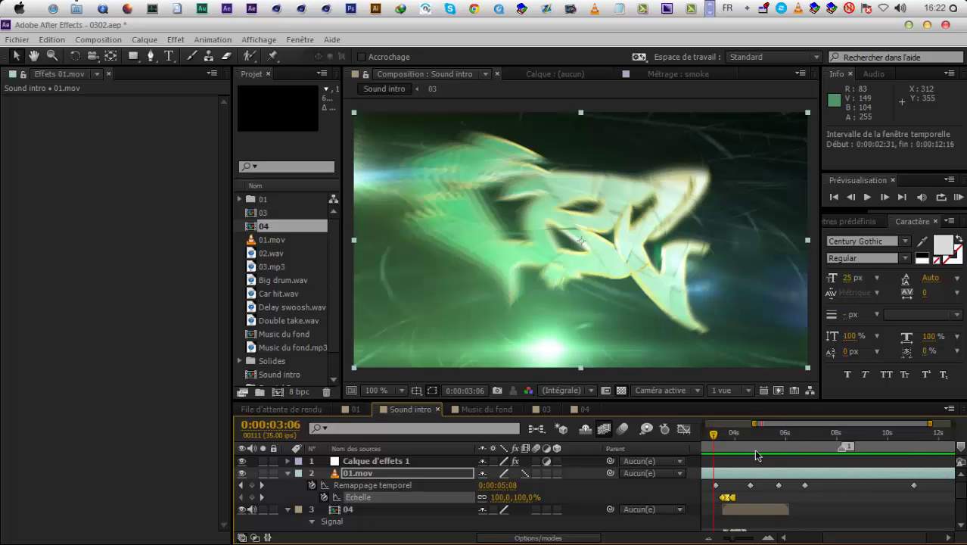
{"action": "key", "text": "KP_0"}
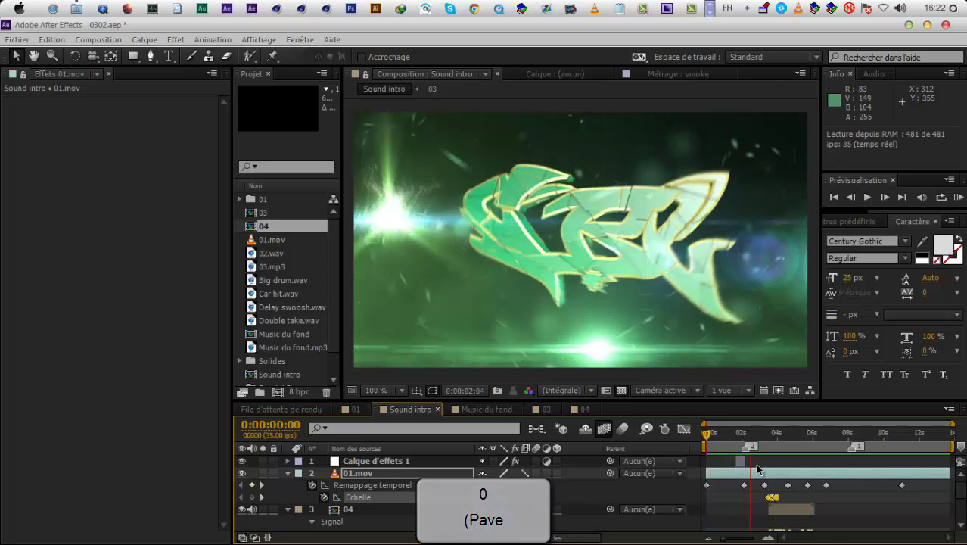
{"action": "key", "text": "KP_0"}
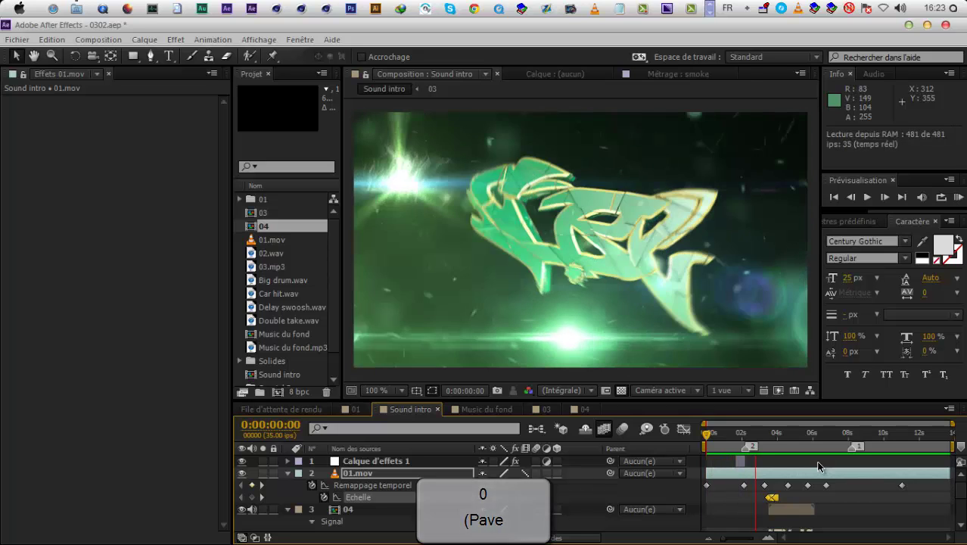
Add a time remapping keyframe to 01.mov at 0:00:02:18 and paste a copy of its 0:00:03:09 keyframe at 0:00:02:29
{"action": "left_click_drag", "start_coordinate": [738, 448], "coordinate": [752, 448]}
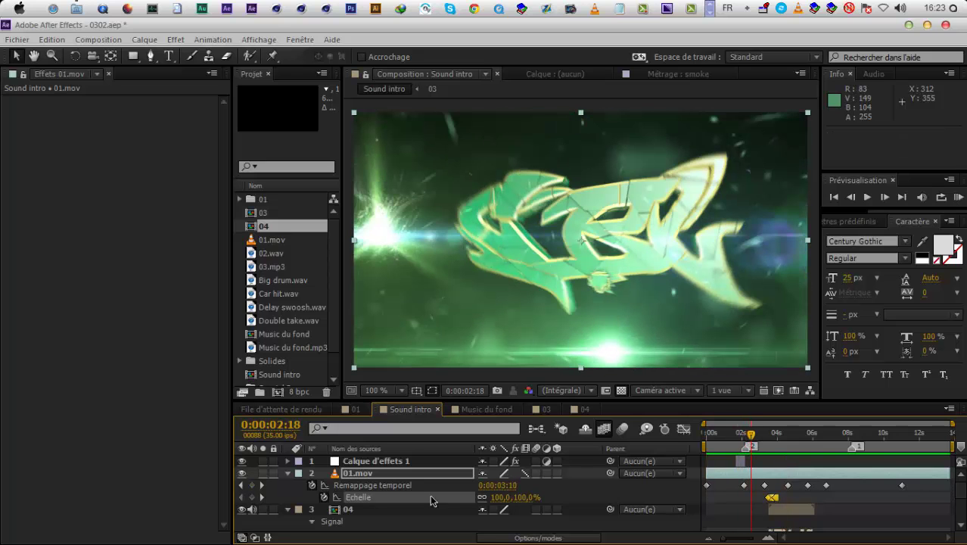
{"action": "left_click", "coordinate": [252, 486]}
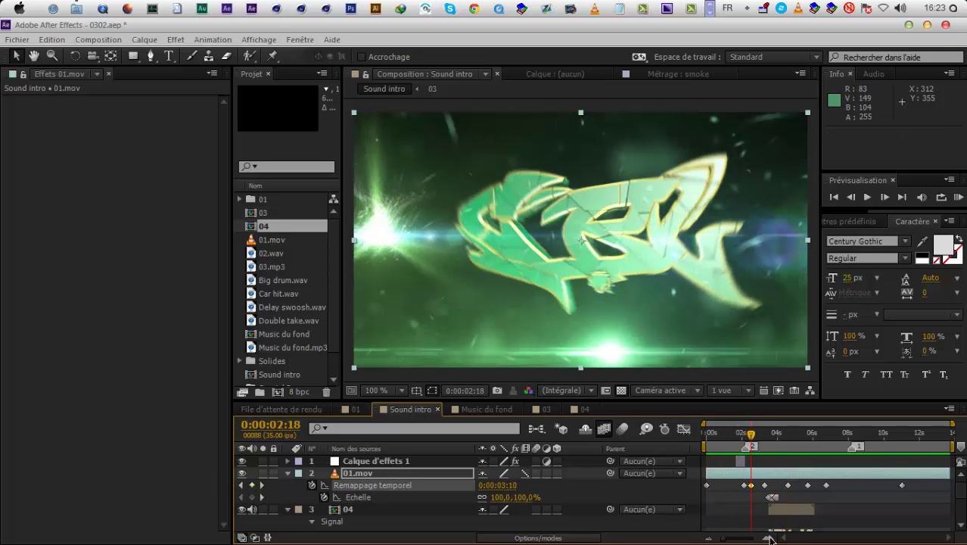
{"action": "left_click", "coordinate": [770, 539]}
{"action": "left_click_drag", "start_coordinate": [758, 442], "coordinate": [771, 444]}
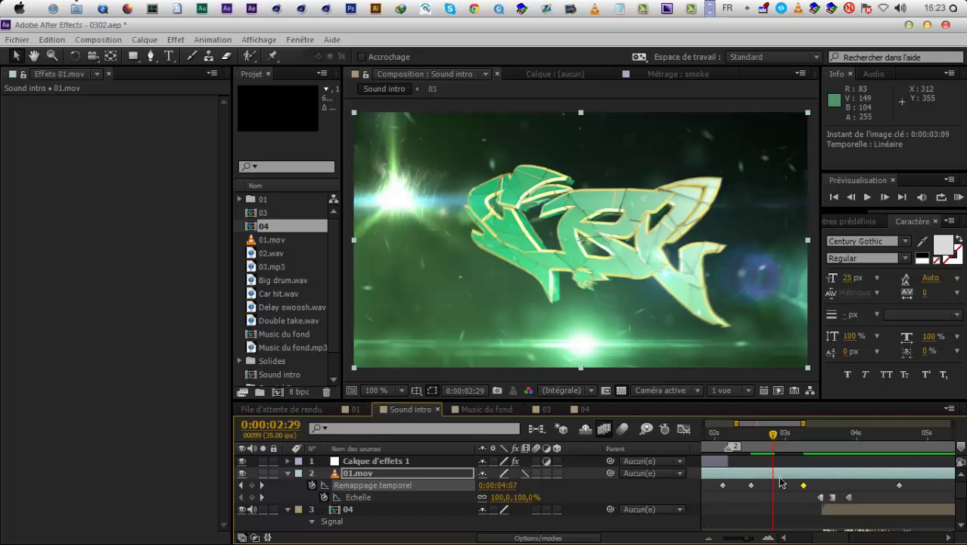
{"action": "key", "text": "ctrl+c"}
{"action": "key", "text": "ctrl+v"}
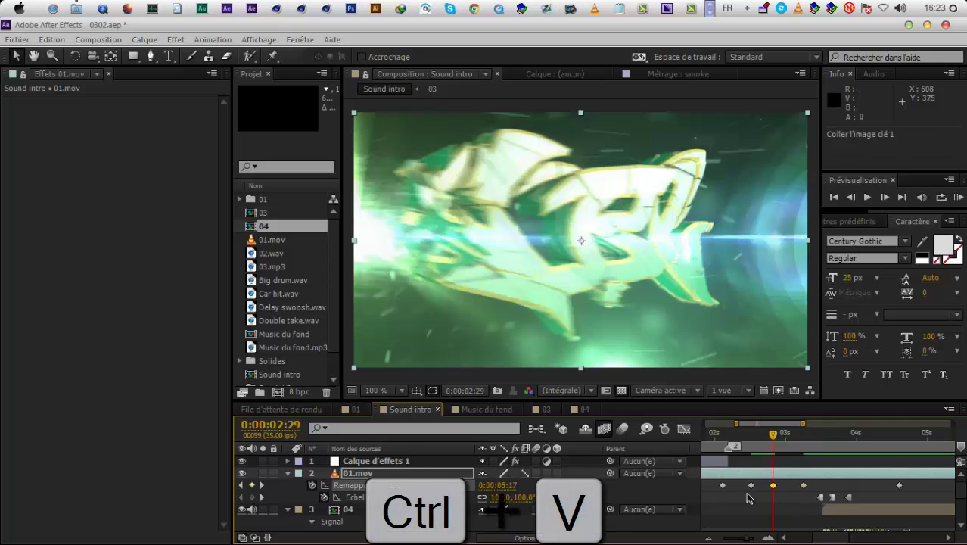
Paste a copy of the 0:00:02:18 time remapping keyframe at 0:00:02:34 and move the 0:00:02:29 keyframe to 0:00:02:26
{"action": "left_click", "coordinate": [750, 486]}
{"action": "key", "text": "ctrl+c"}
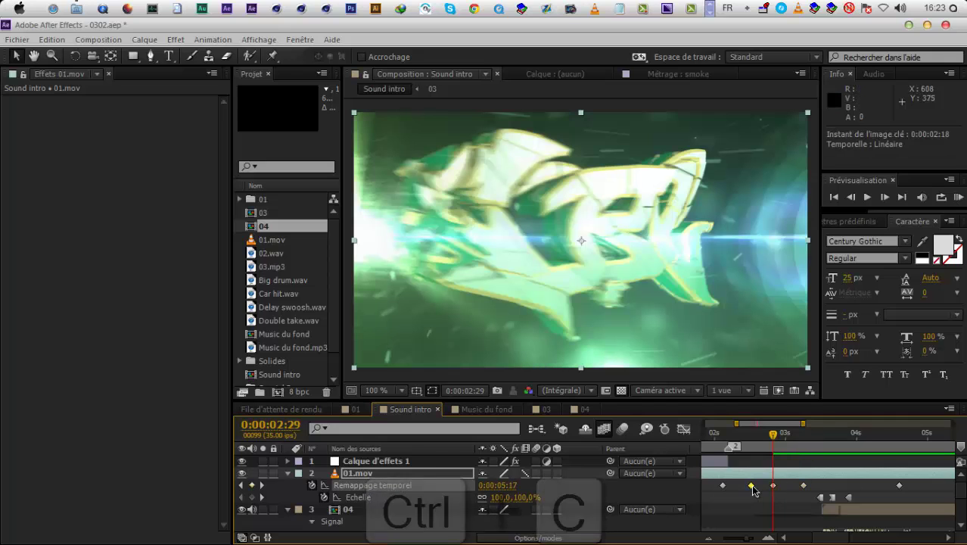
{"action": "left_click", "coordinate": [785, 448]}
{"action": "key", "text": "ctrl+v"}
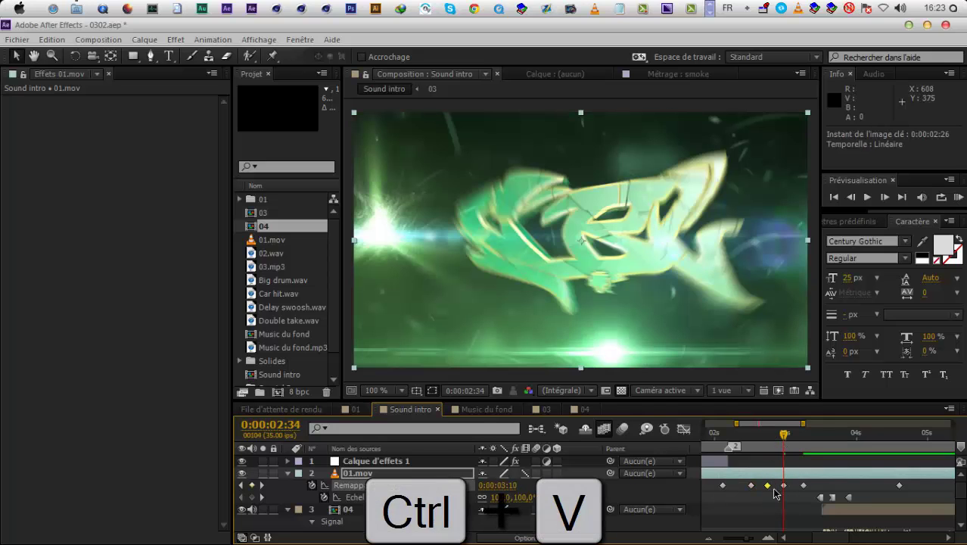
{"action": "left_click", "coordinate": [749, 491]}
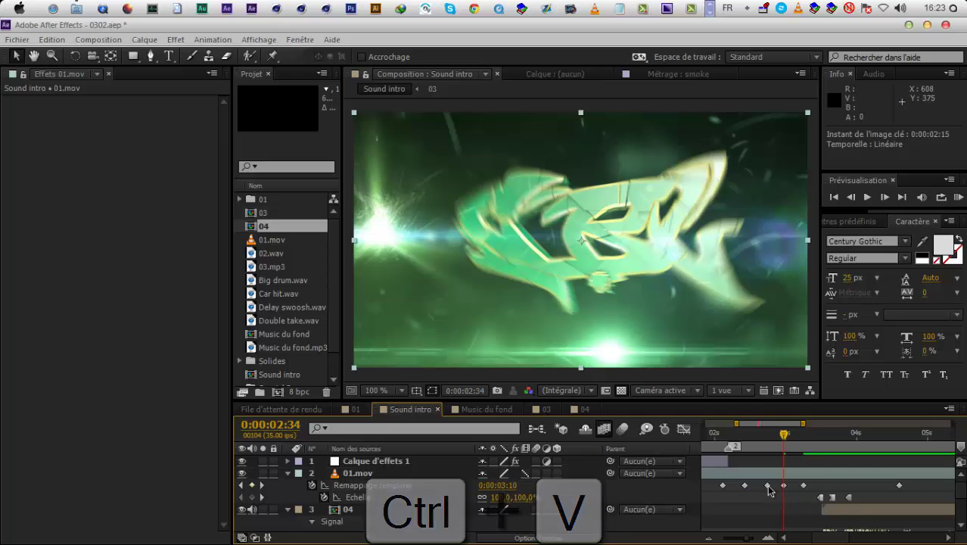
{"action": "left_click", "coordinate": [753, 485]}
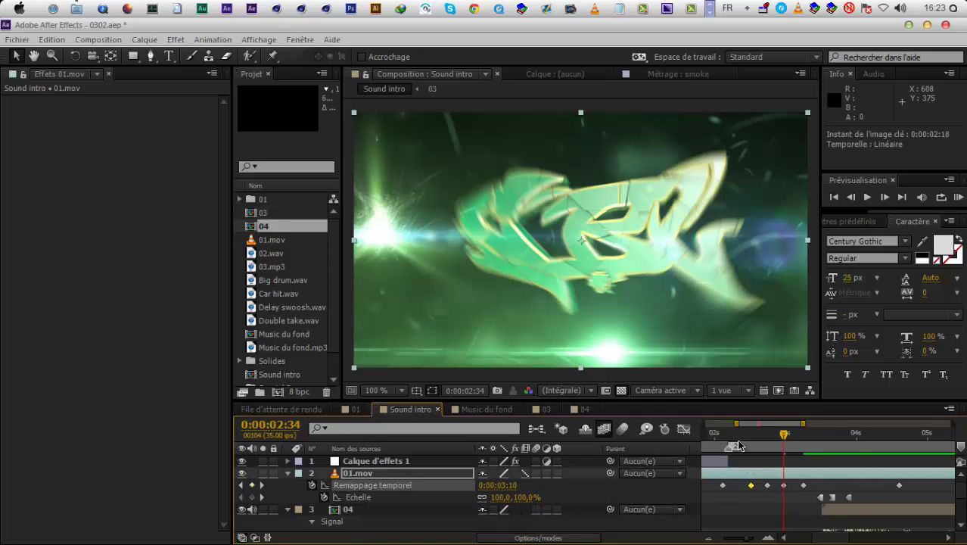
Preview the Sound intro from 0:00:00:30, from the start and from 0:00:02:04 to check the added time remapping keyframes
{"action": "left_click_drag", "start_coordinate": [738, 445], "coordinate": [697, 445]}
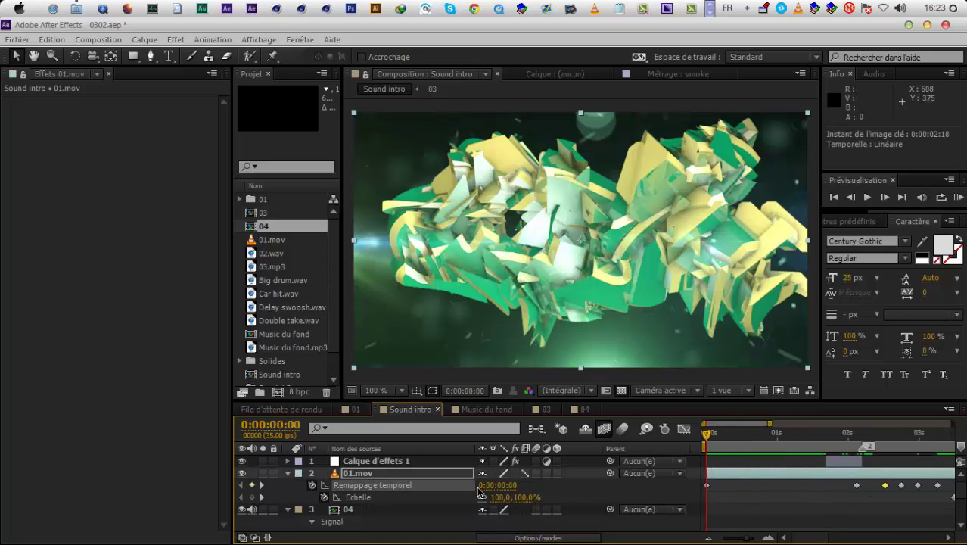
{"action": "left_click", "coordinate": [443, 476]}
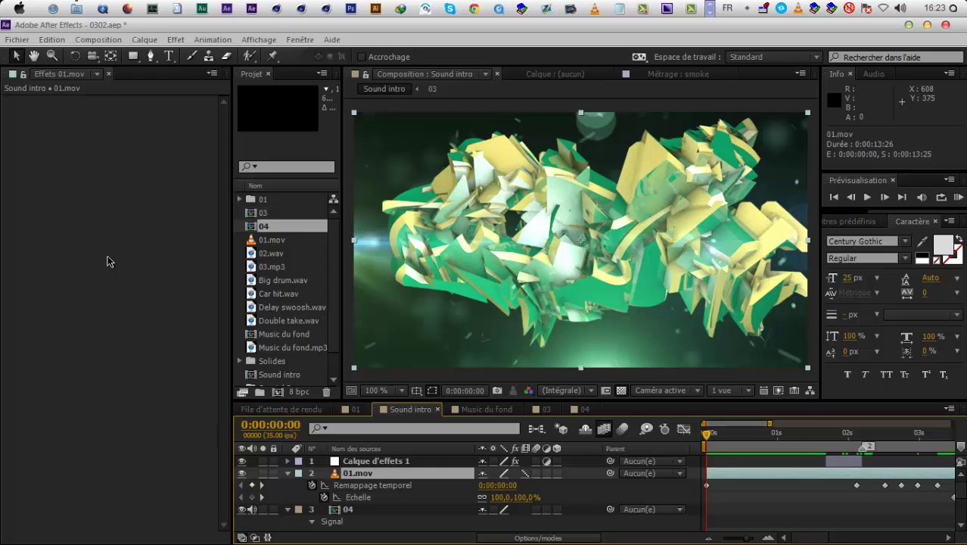
{"action": "left_click_drag", "start_coordinate": [771, 423], "coordinate": [866, 424]}
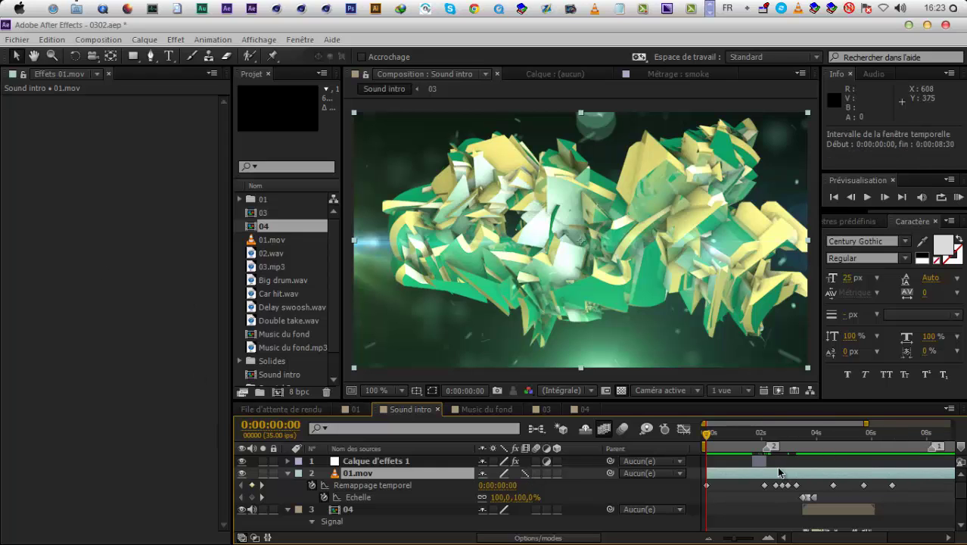
{"action": "left_click", "coordinate": [782, 448]}
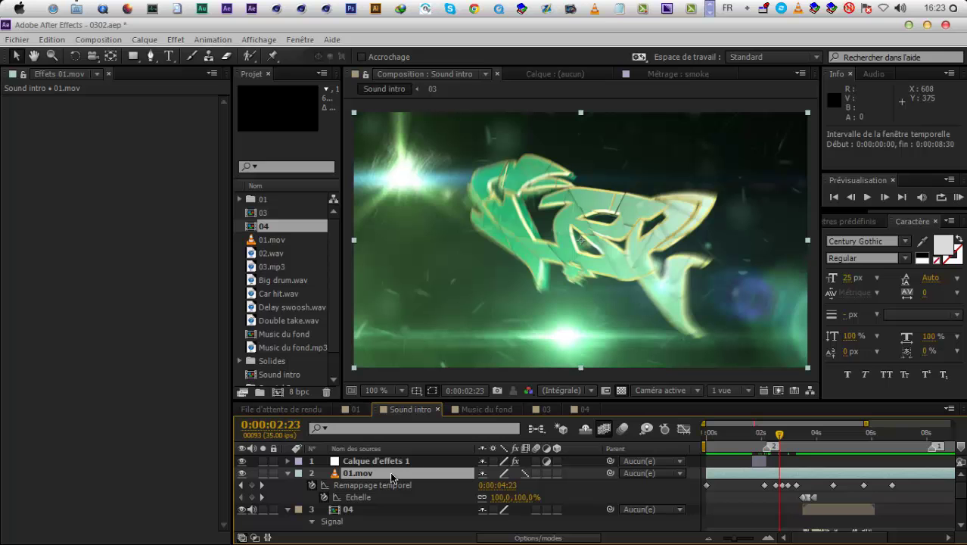
{"action": "left_click_drag", "start_coordinate": [772, 440], "coordinate": [732, 449]}
{"action": "key", "text": "KP_0"}
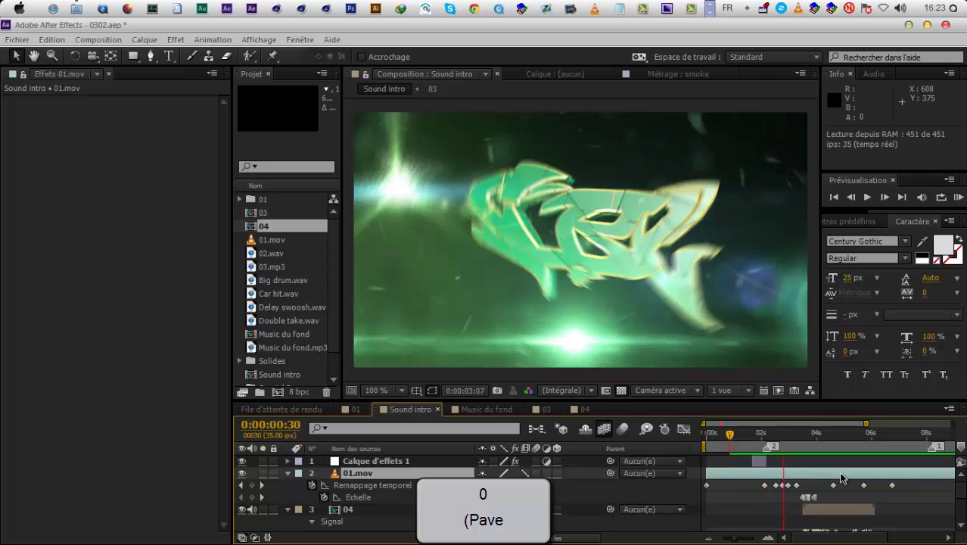
{"action": "key", "text": "KP_0"}
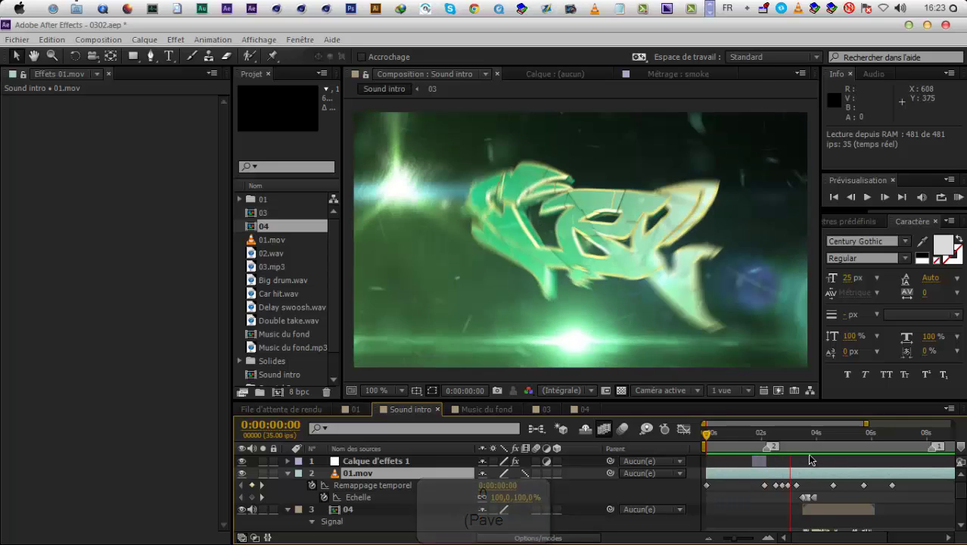
{"action": "key", "text": "KP_0"}
{"action": "left_click", "coordinate": [768, 538]}
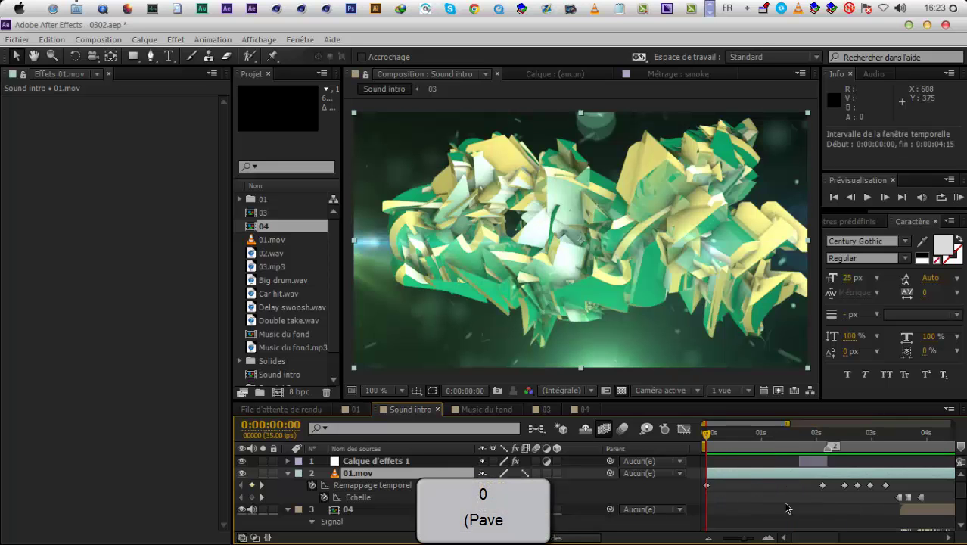
{"action": "key", "text": "KP_0"}
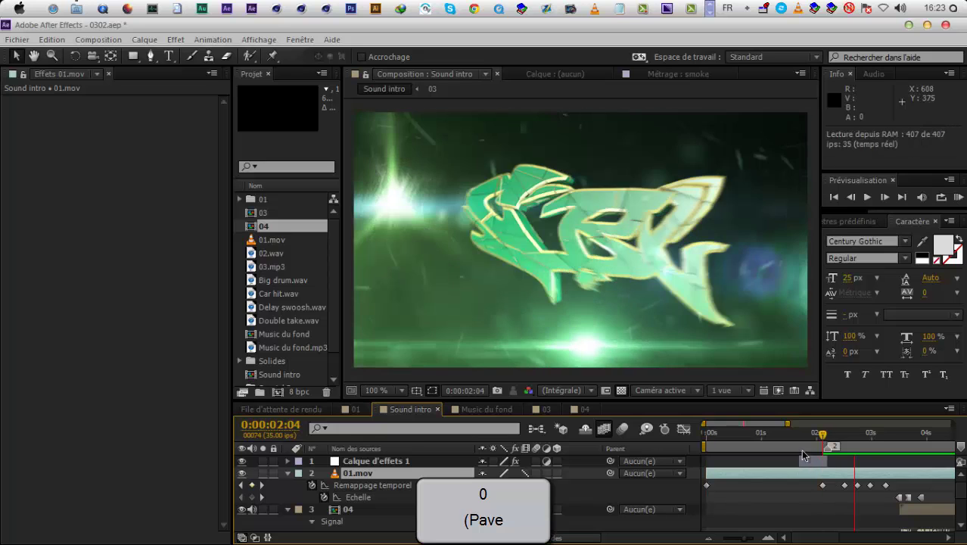
Shift the three added time remapping keyframes of 01.mov a few frames later, and preview from 0:00:02:04 and 0:00:01:02
{"action": "left_click", "coordinate": [840, 484]}
{"action": "left_click_drag", "start_coordinate": [850, 489], "coordinate": [870, 485]}
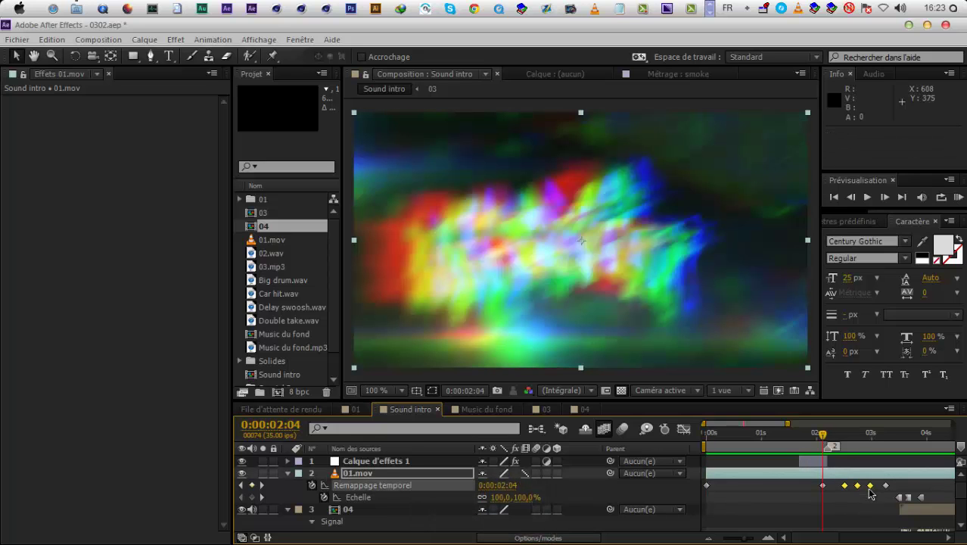
{"action": "key", "text": "KP_0"}
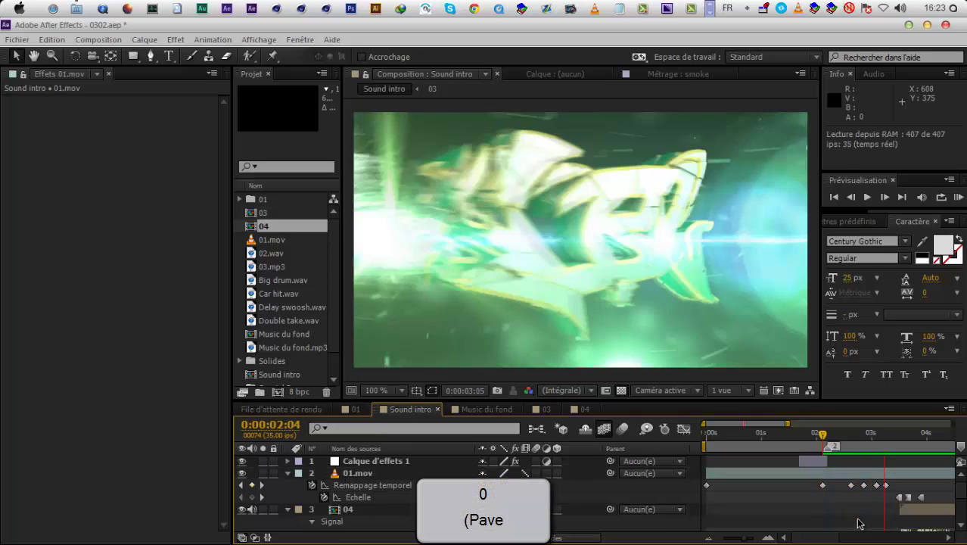
{"action": "left_click", "coordinate": [823, 509]}
{"action": "key", "text": "KP_0"}
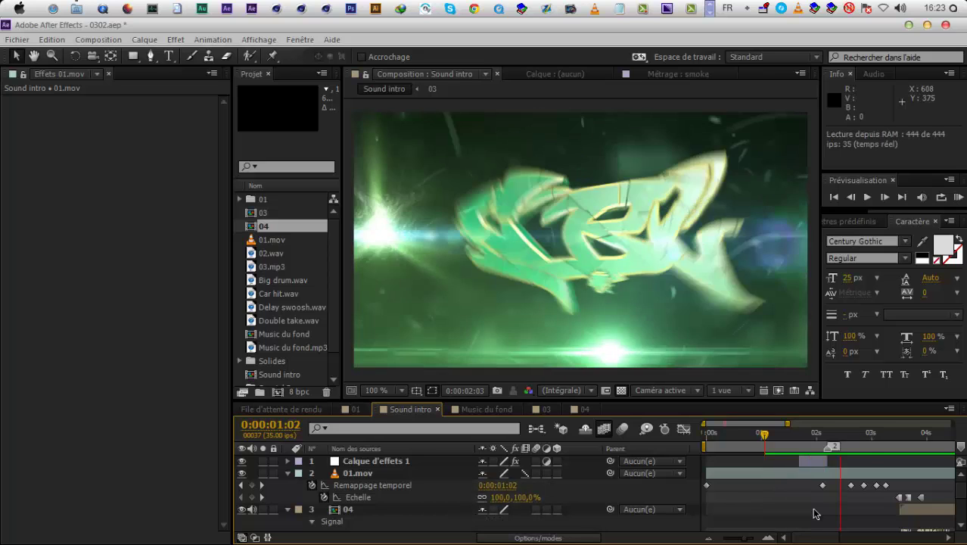
Move the first two of the three shifted time remapping keyframes back to 0:00:02:18 and 0:00:02:26
{"action": "left_click", "coordinate": [846, 494]}
{"action": "left_click_drag", "start_coordinate": [846, 491], "coordinate": [869, 482]}
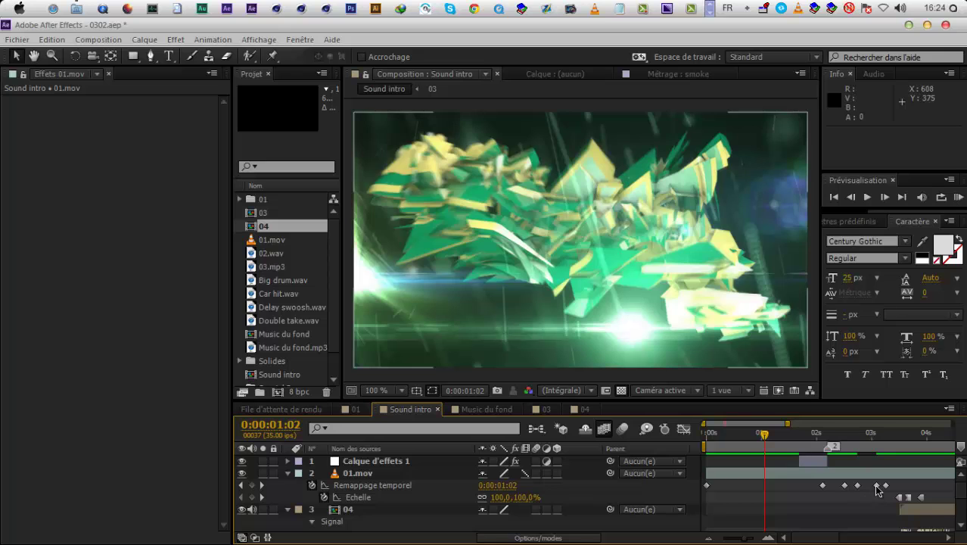
Preview the Sound intro from 0:00:01:02 with the whole composition shown in the timeline
{"action": "left_click_drag", "start_coordinate": [832, 498], "coordinate": [854, 485]}
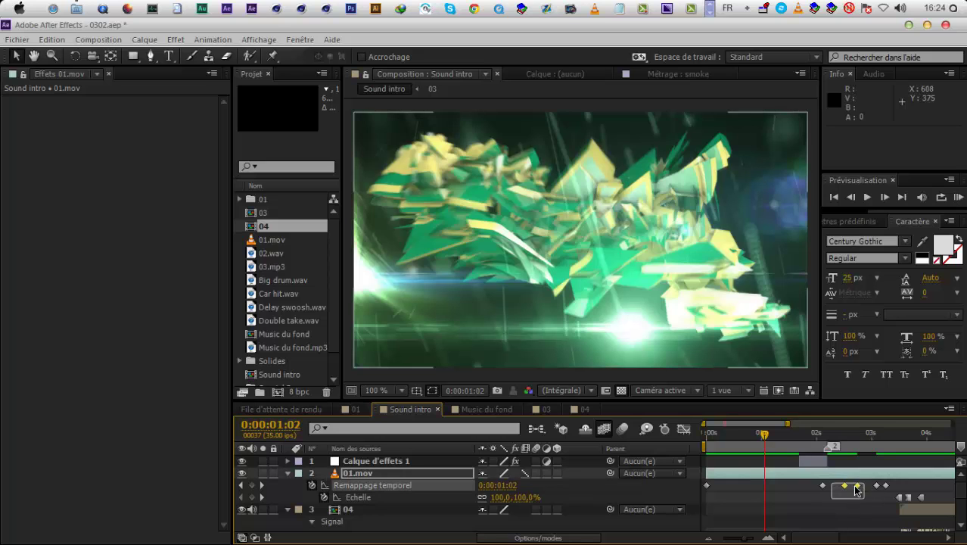
{"action": "left_click", "coordinate": [804, 508]}
{"action": "key", "text": "KP_0"}
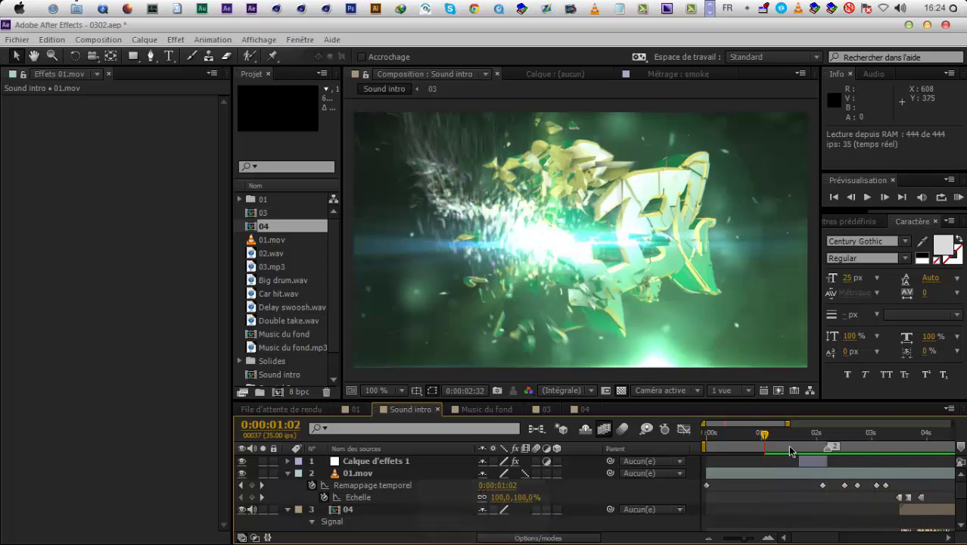
{"action": "key", "text": "KP_0"}
{"action": "left_click_drag", "start_coordinate": [787, 424], "coordinate": [937, 425]}
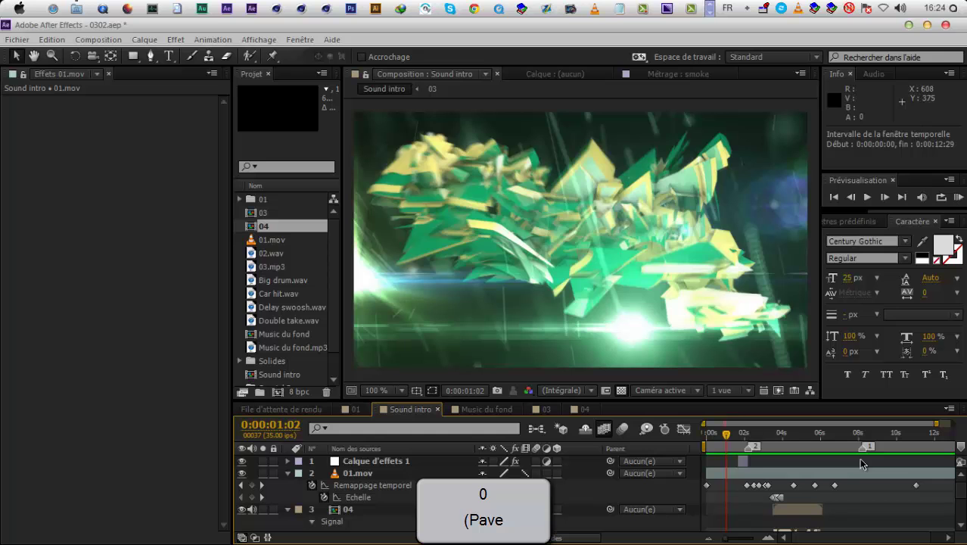
{"action": "key", "text": "KP_0"}
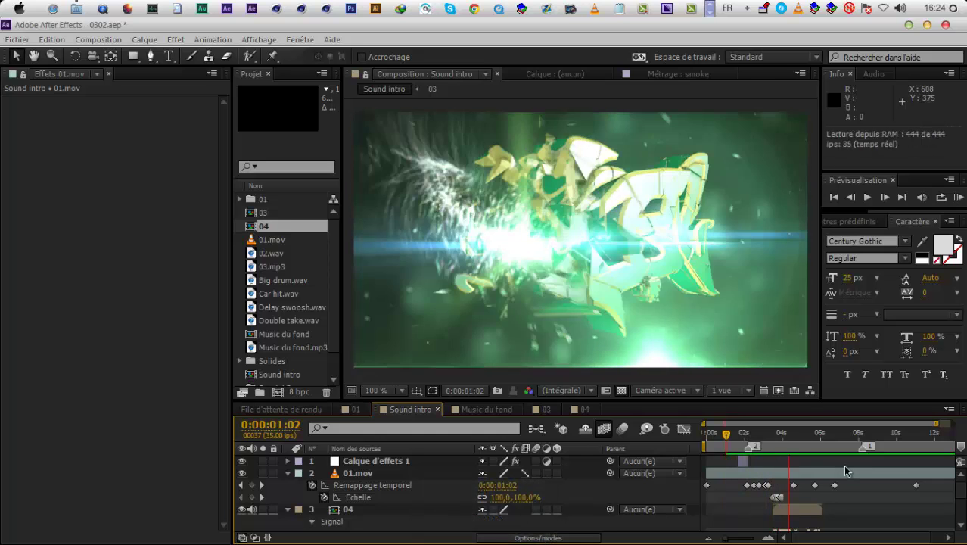
{"action": "key", "text": "KP_0"}
Move the 0:00:03:05 time remapping keyframe of 01.mov earlier to 0:00:02:30
{"action": "left_click", "coordinate": [770, 447]}
{"action": "left_click_drag", "start_coordinate": [770, 444], "coordinate": [768, 447]}
{"action": "left_click", "coordinate": [768, 538]}
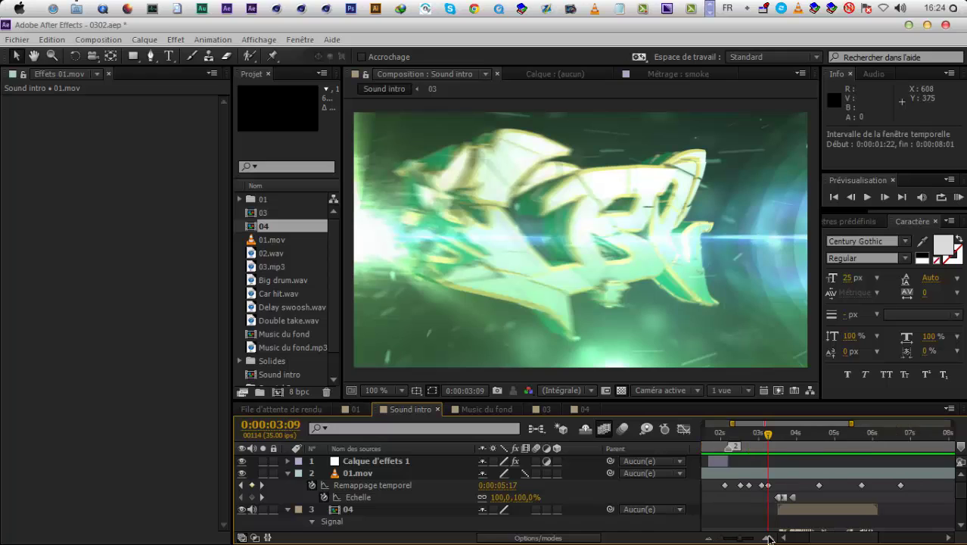
{"action": "left_click", "coordinate": [768, 539]}
{"action": "left_click", "coordinate": [752, 486]}
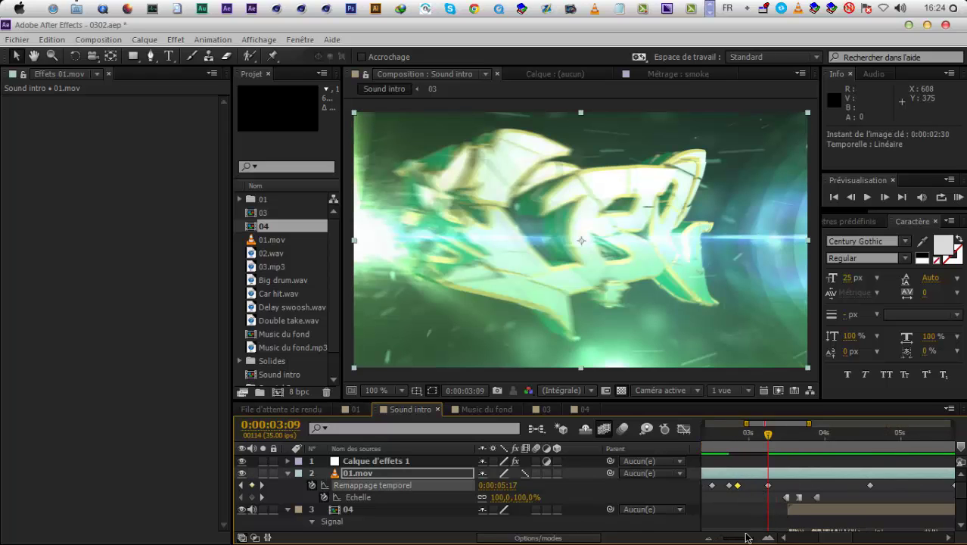
Move the 0:00:02:18 time remapping keyframe to 0:00:02:13 and shift the next two together to 0:00:02:20 and 0:00:02:24
{"action": "left_click_drag", "start_coordinate": [747, 536], "coordinate": [742, 536]}
{"action": "left_click_drag", "start_coordinate": [799, 489], "coordinate": [796, 489]}
{"action": "left_click", "coordinate": [769, 539]}
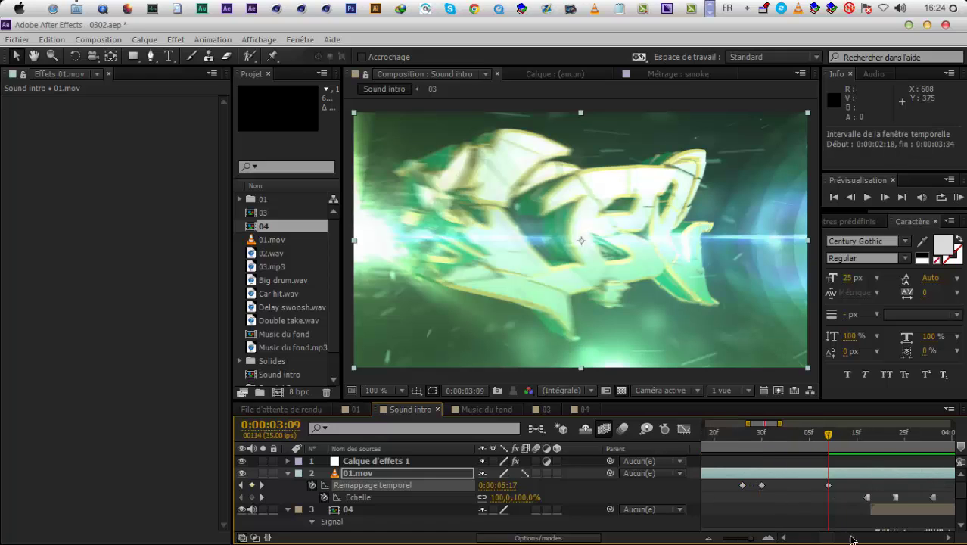
{"action": "left_click_drag", "start_coordinate": [828, 539], "coordinate": [824, 539]}
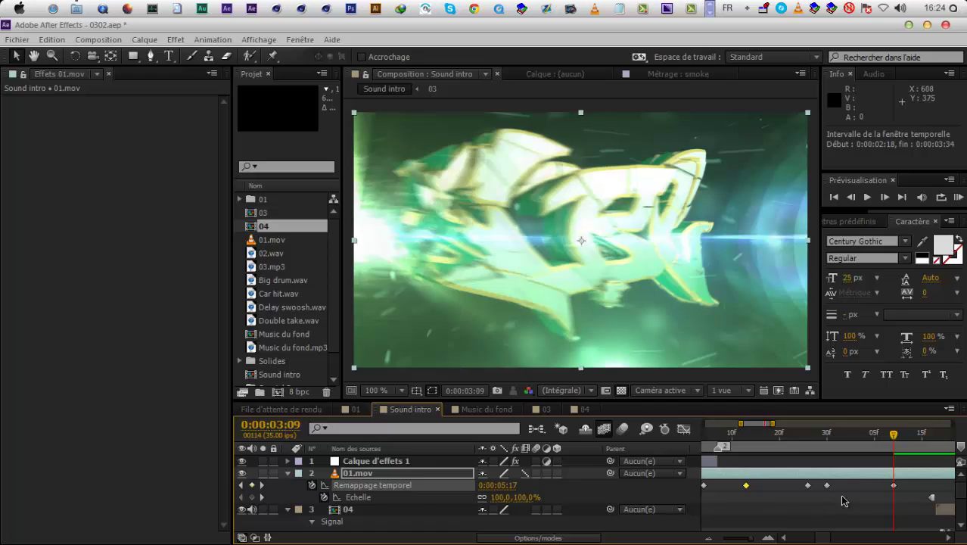
{"action": "left_click_drag", "start_coordinate": [808, 484], "coordinate": [780, 499]}
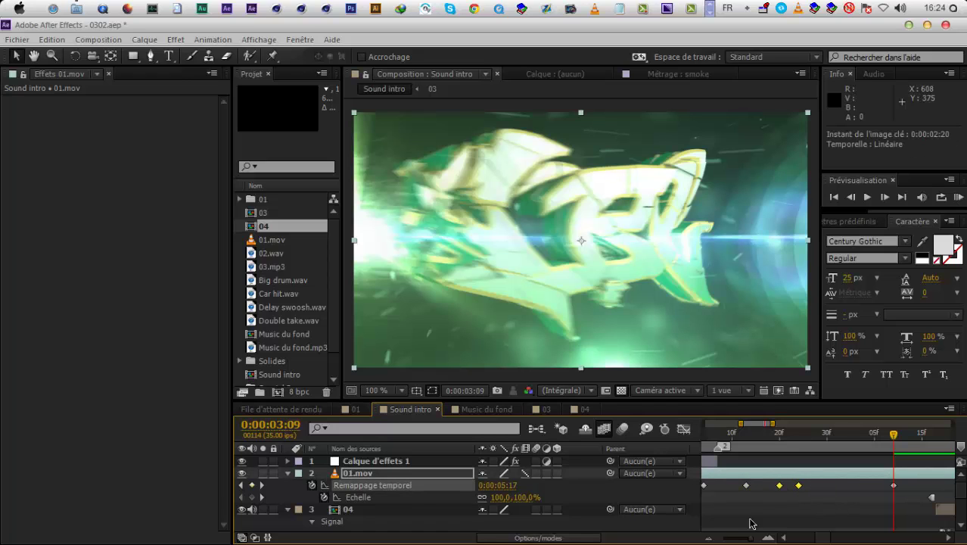
Add a time remapping keyframe to 01.mov at 0:00:03:05 and move it to 0:00:03:00
{"action": "left_click", "coordinate": [714, 539]}
{"action": "mouse_move", "coordinate": [879, 437]}
{"action": "left_mouse_down"}
{"action": "mouse_move", "coordinate": [862, 445]}
{"action": "mouse_move", "coordinate": [885, 451]}
{"action": "mouse_move", "coordinate": [887, 441]}
{"action": "left_mouse_up"}
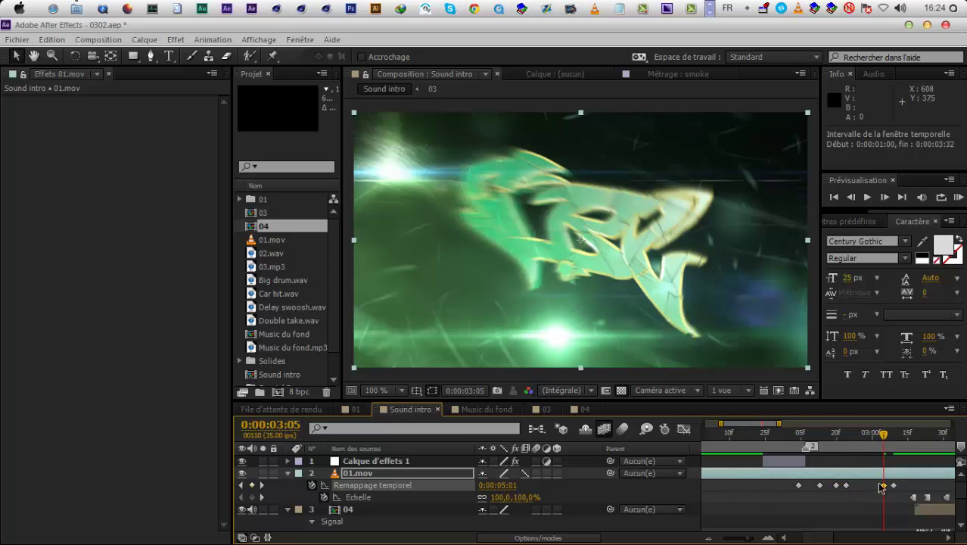
{"action": "left_click_drag", "start_coordinate": [884, 486], "coordinate": [875, 486]}
Move the added time remapping keyframe to 0:00:03:02, previewing from 0:00:01:09 before and after the change
{"action": "mouse_move", "coordinate": [884, 441]}
{"action": "left_mouse_down"}
{"action": "mouse_move", "coordinate": [893, 444]}
{"action": "mouse_move", "coordinate": [866, 443]}
{"action": "left_mouse_up"}
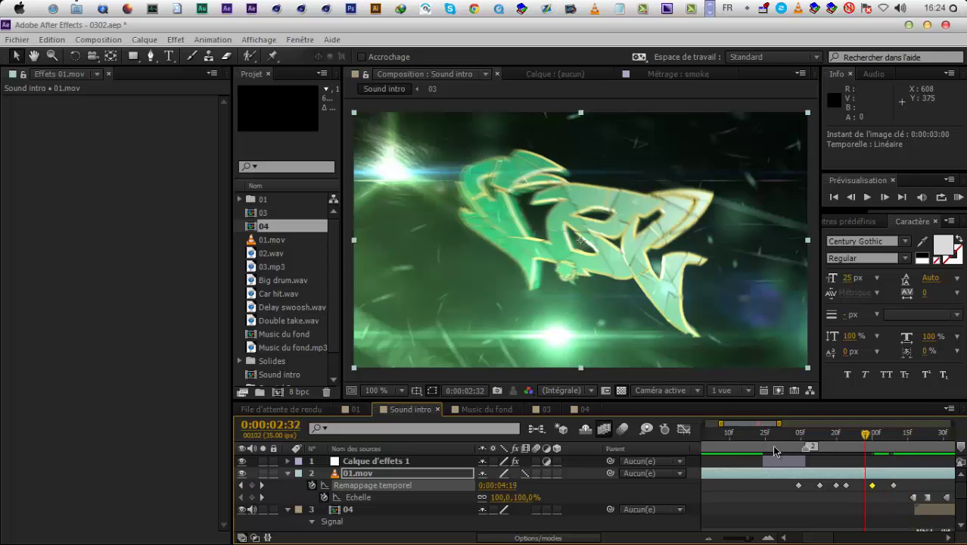
{"action": "key", "text": "KP_0"}
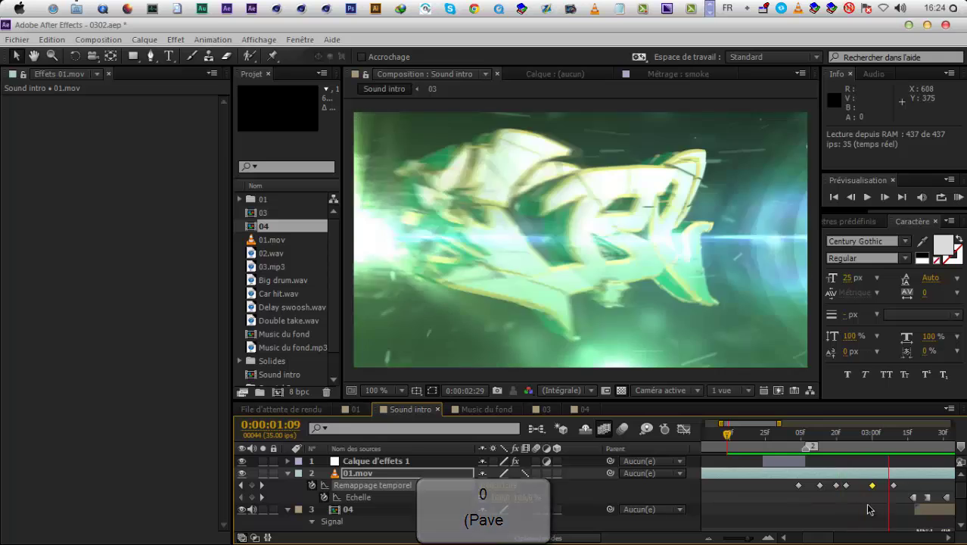
{"action": "key", "text": "KP_0"}
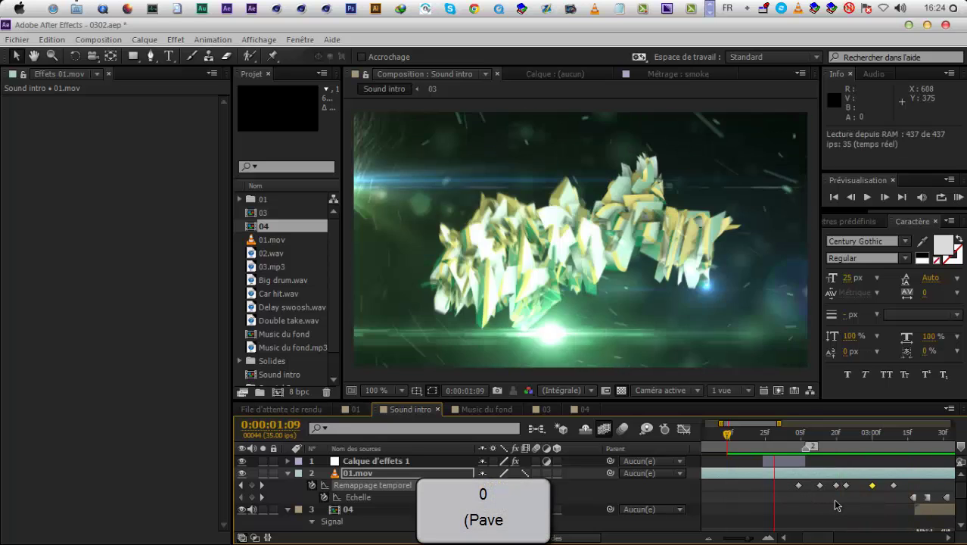
{"action": "key", "text": "KP_0"}
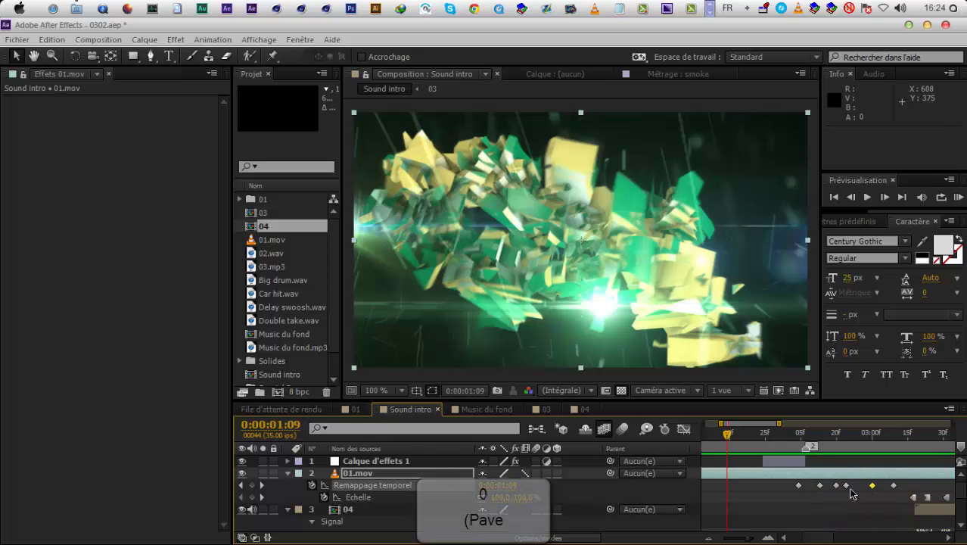
{"action": "left_click", "coordinate": [876, 485]}
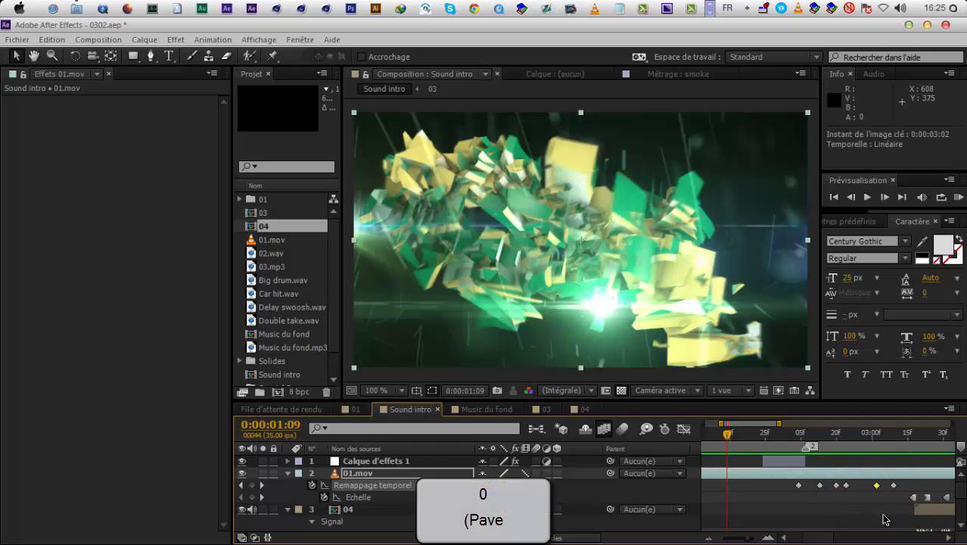
{"action": "key", "text": "KP_0"}
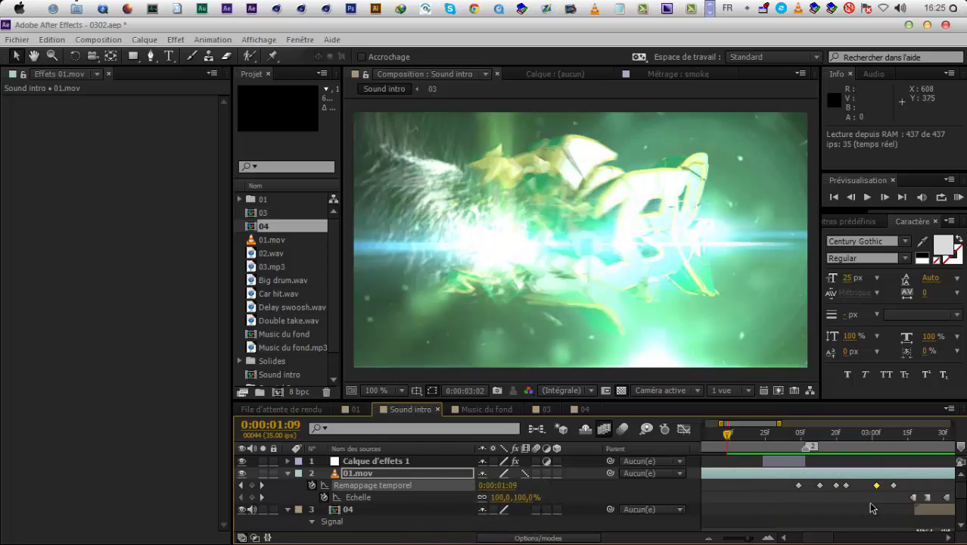
{"action": "key", "text": "KP_0"}
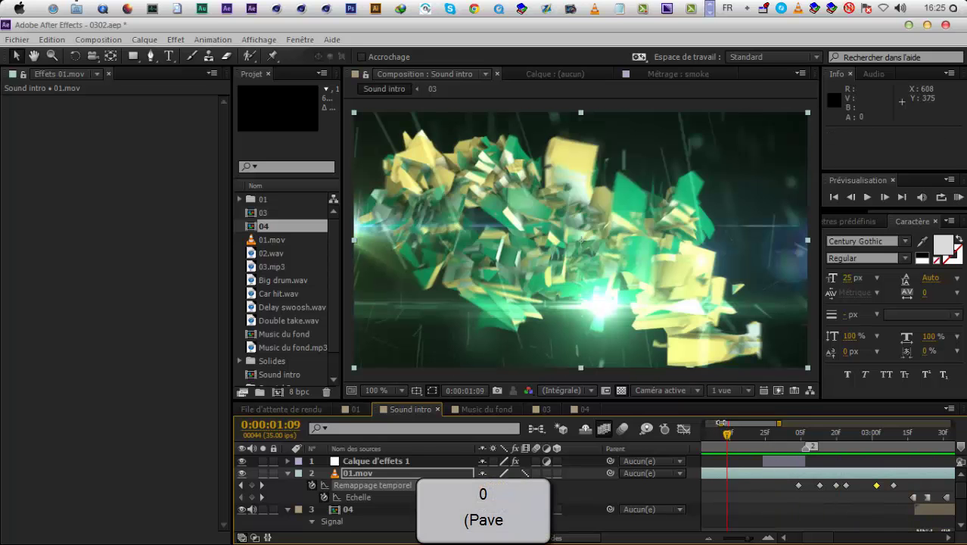
Preview the Sound intro from the start, from 0:00:02:17 and from 0:00:02:31 to check the retimed jumps
{"action": "left_click_drag", "start_coordinate": [721, 422], "coordinate": [704, 422]}
{"action": "left_click_drag", "start_coordinate": [823, 422], "coordinate": [872, 423]}
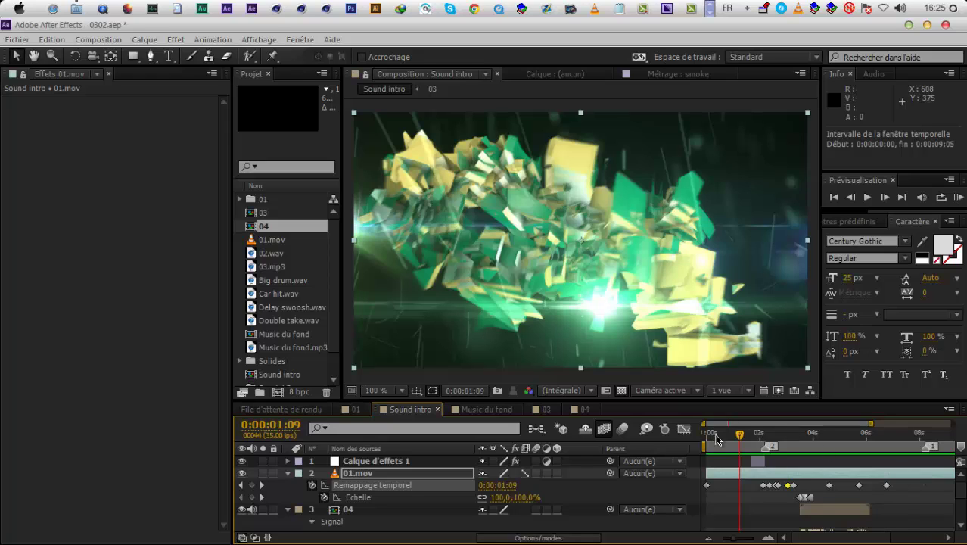
{"action": "left_click_drag", "start_coordinate": [715, 434], "coordinate": [676, 442]}
{"action": "key", "text": "KP_0"}
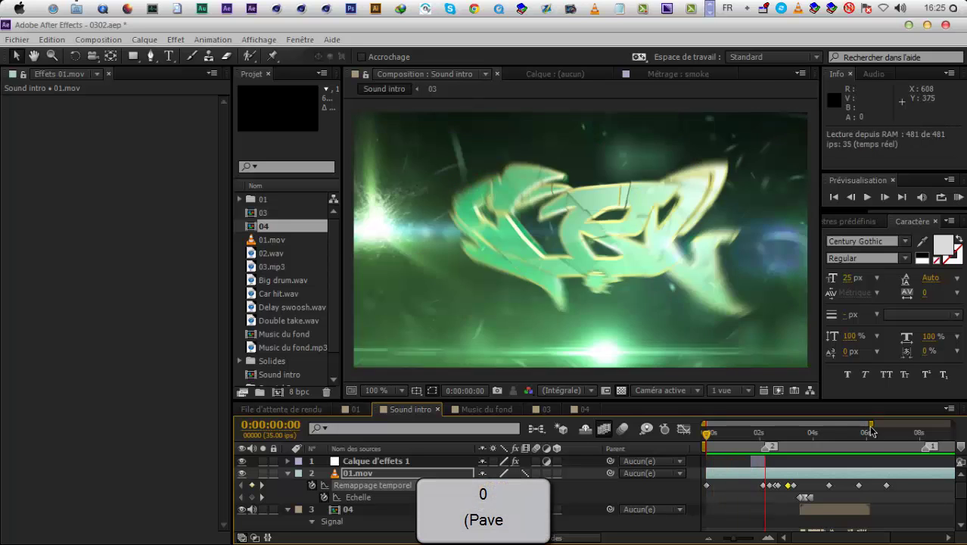
{"action": "key", "text": "KP_0"}
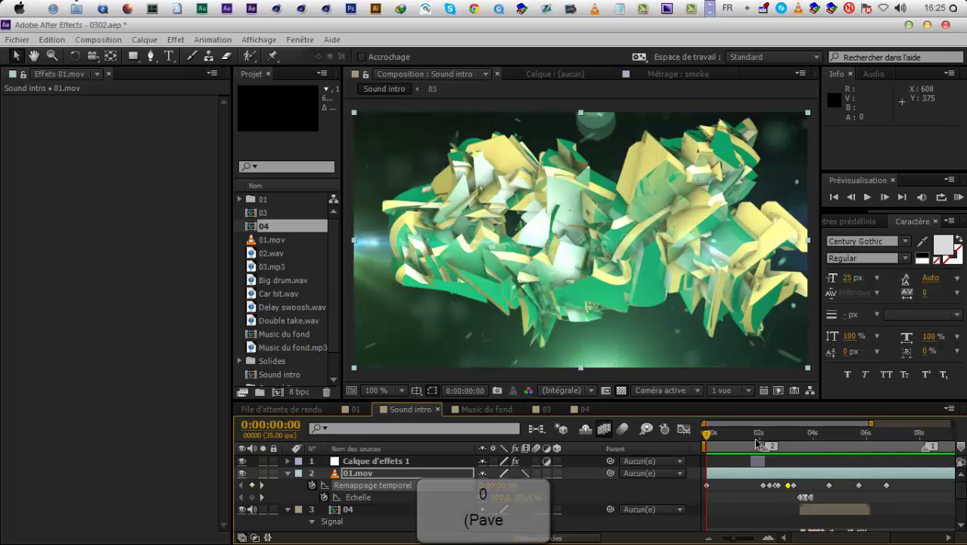
{"action": "left_click", "coordinate": [773, 435]}
{"action": "key", "text": "KP_0"}
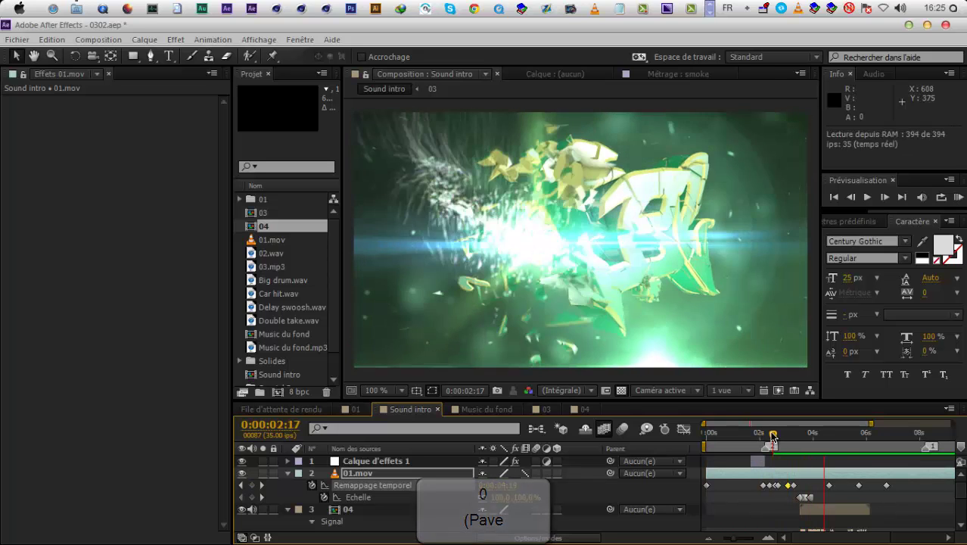
{"action": "key", "text": "KP_0"}
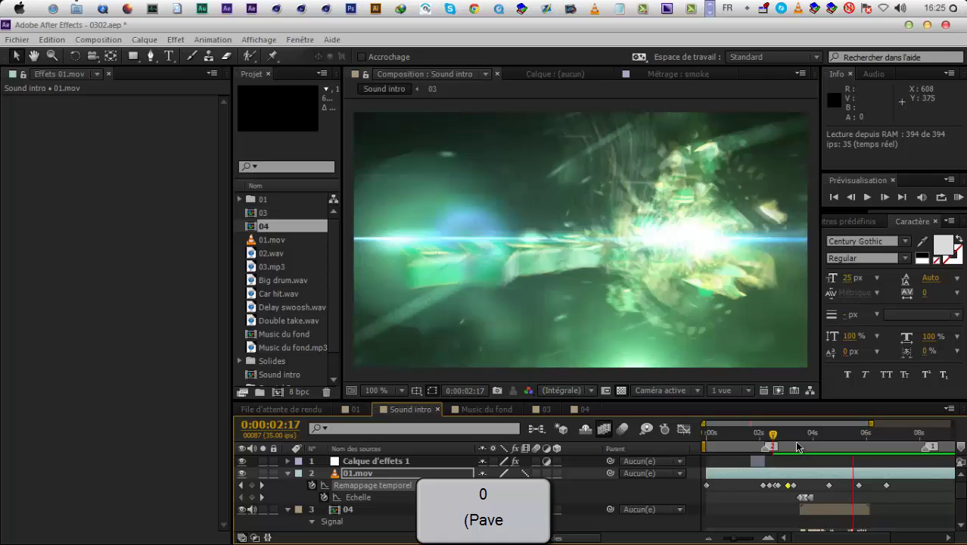
{"action": "left_click", "coordinate": [798, 439]}
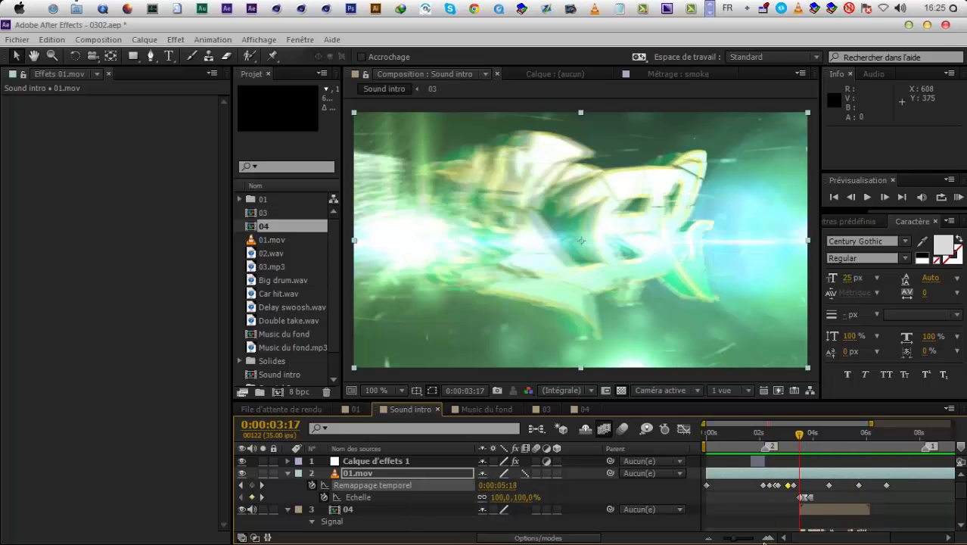
{"action": "left_click", "coordinate": [767, 539]}
{"action": "left_click", "coordinate": [734, 445]}
{"action": "key", "text": "KP_0"}
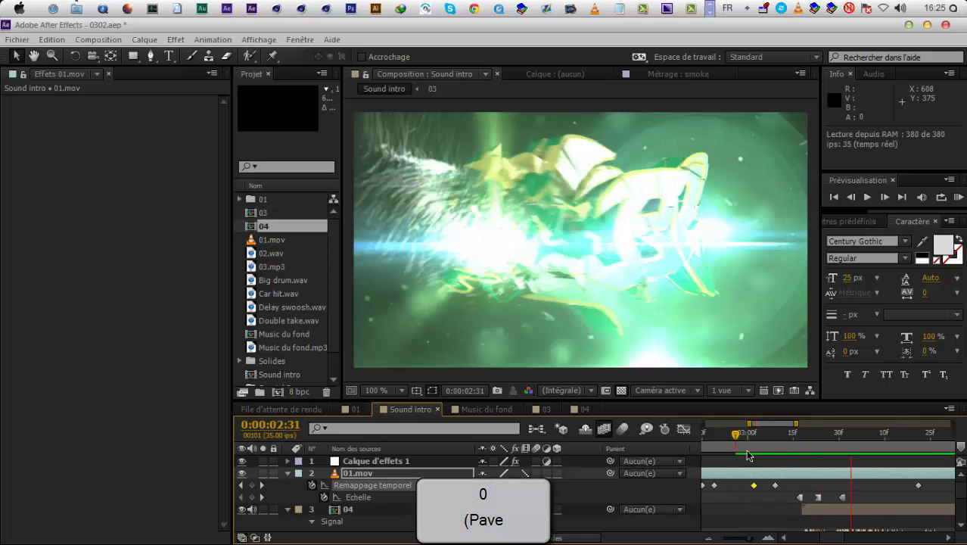
{"action": "key", "text": "KP_0"}
Try moving the 0:00:05:24 time remapping keyframe of 01.mov to 0:00:05:10 and preview from 0:00:03:14
{"action": "left_click", "coordinate": [913, 446]}
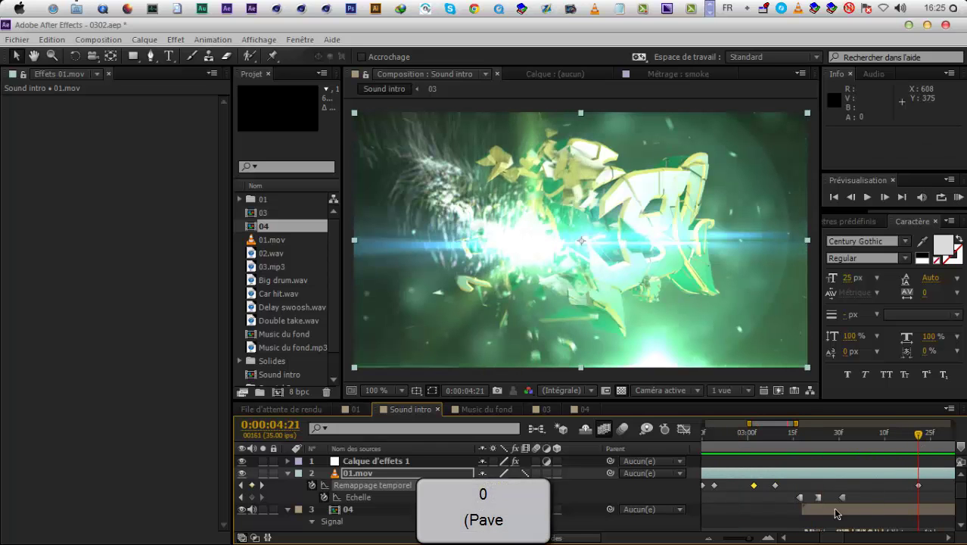
{"action": "left_click_drag", "start_coordinate": [832, 539], "coordinate": [861, 541]}
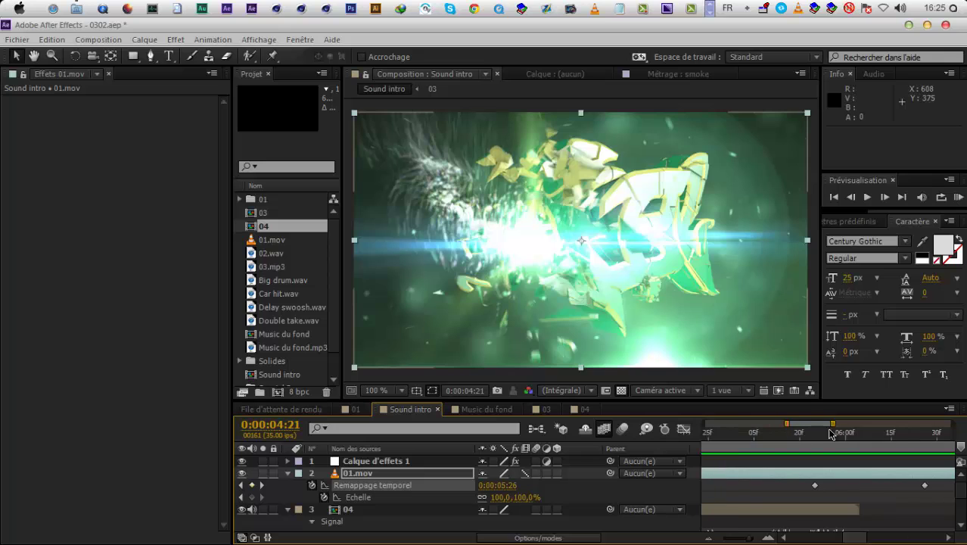
{"action": "key", "text": "j"}
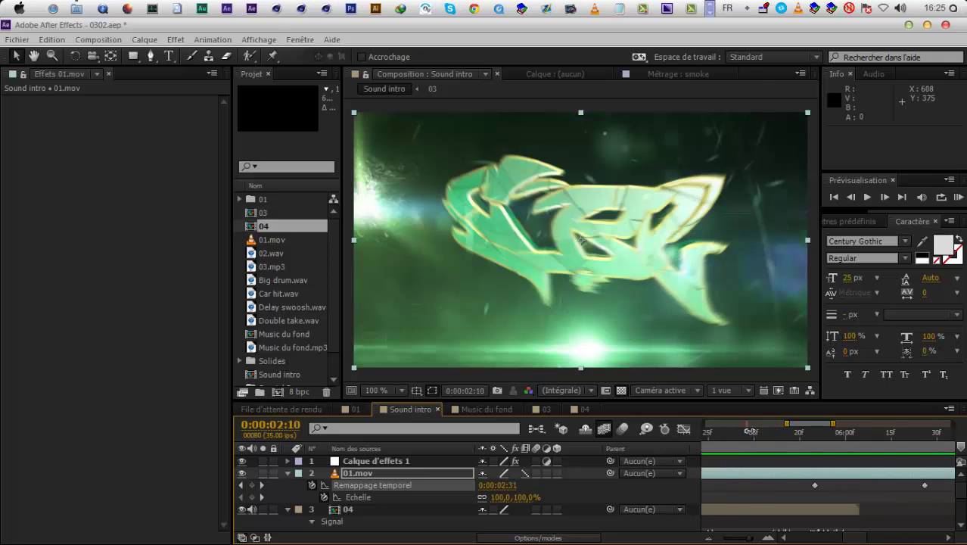
{"action": "left_click_drag", "start_coordinate": [787, 423], "coordinate": [750, 423]}
{"action": "left_click", "coordinate": [880, 486]}
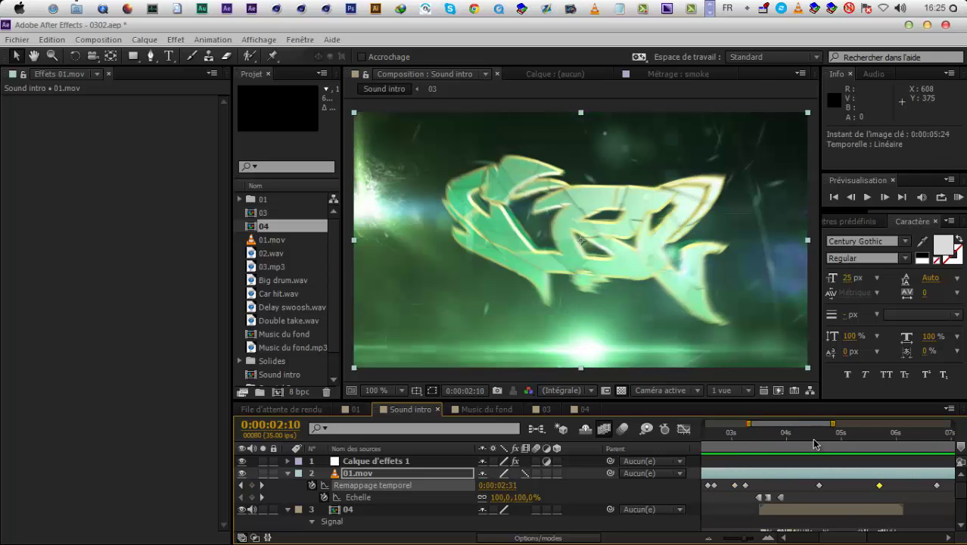
{"action": "left_click", "coordinate": [819, 437]}
{"action": "left_click_drag", "start_coordinate": [828, 445], "coordinate": [862, 494]}
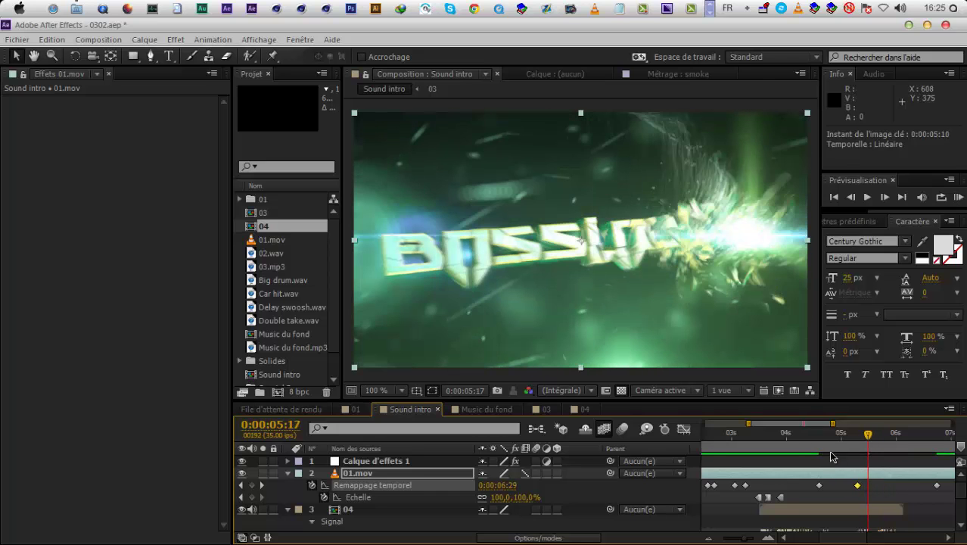
{"action": "left_click_drag", "start_coordinate": [830, 448], "coordinate": [886, 459]}
{"action": "key", "text": "KP_0"}
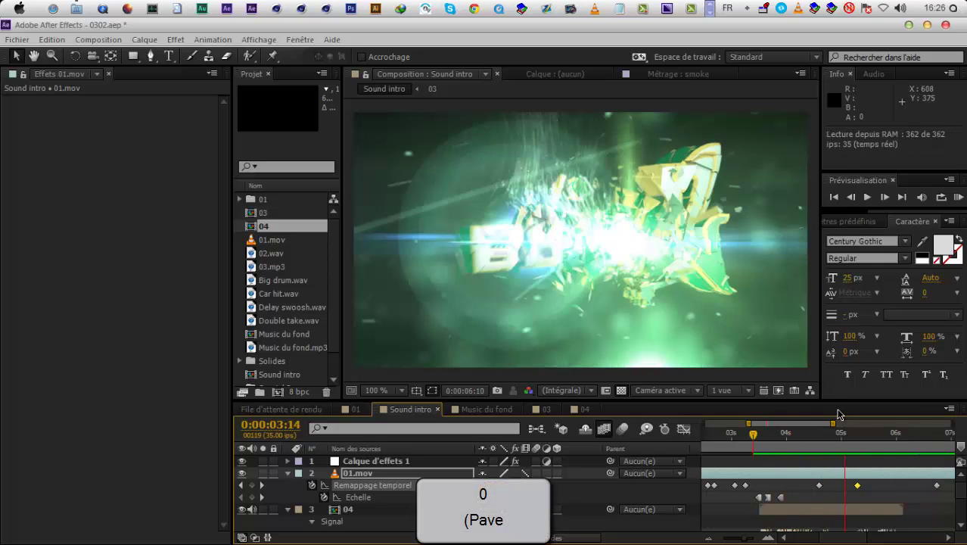
Check the frames up to 0:00:05:33 and undo the last time remapping keyframe move
{"action": "left_click_drag", "start_coordinate": [848, 444], "coordinate": [885, 454]}
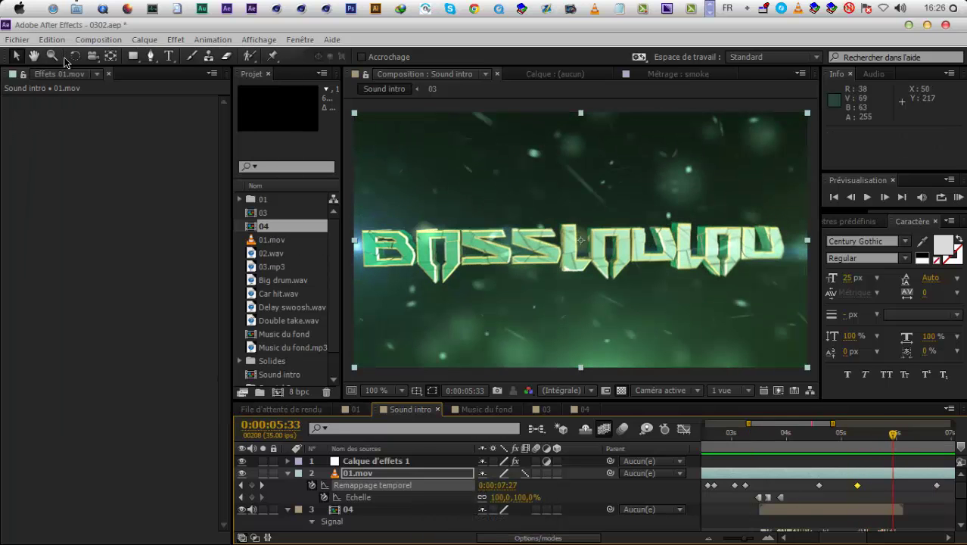
{"action": "left_click", "coordinate": [58, 39]}
{"action": "left_click", "coordinate": [68, 55]}
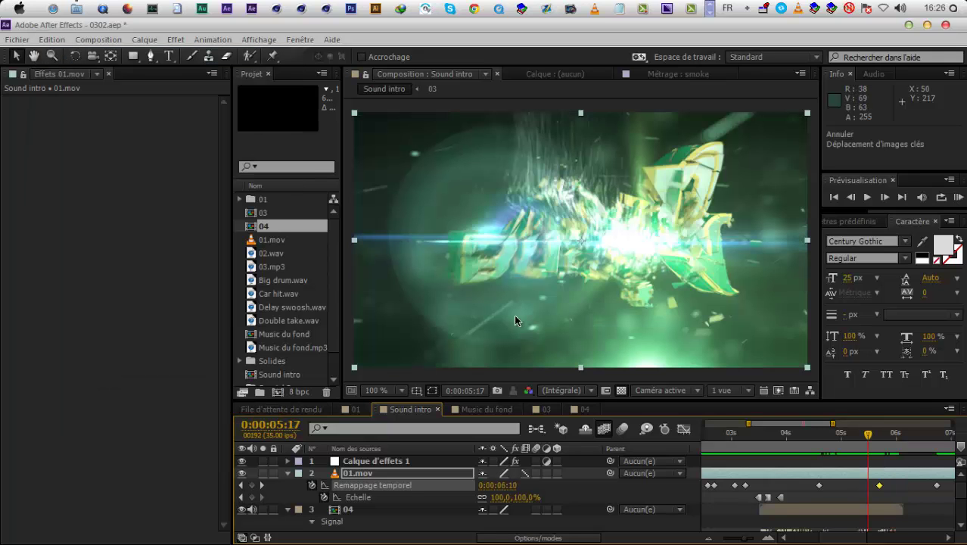
Try adding a time remapping keyframe to 01.mov at 0:00:06:03, then undo the addition
{"action": "left_click", "coordinate": [901, 445]}
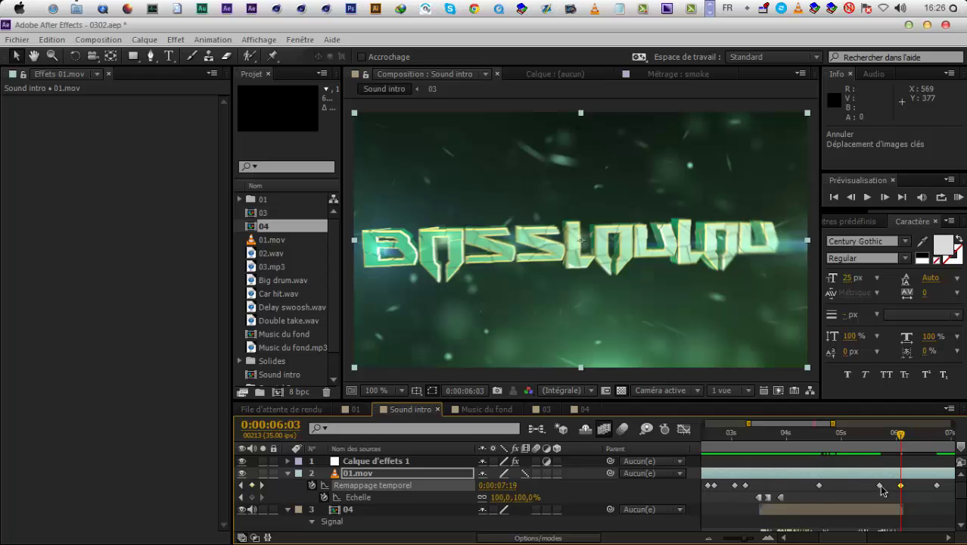
{"action": "mouse_move", "coordinate": [881, 488]}
{"action": "key", "text": "ctrl+z"}
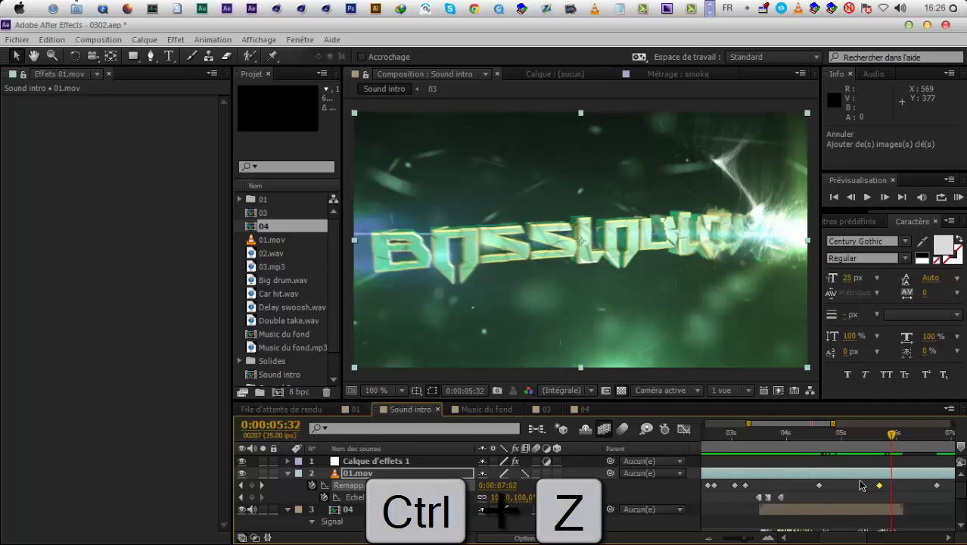
Add a time remapping keyframe to 01.mov at 0:00:06:08 and move its 0:00:05:24 keyframe to 0:00:05:04
{"action": "left_click_drag", "start_coordinate": [893, 443], "coordinate": [907, 443]}
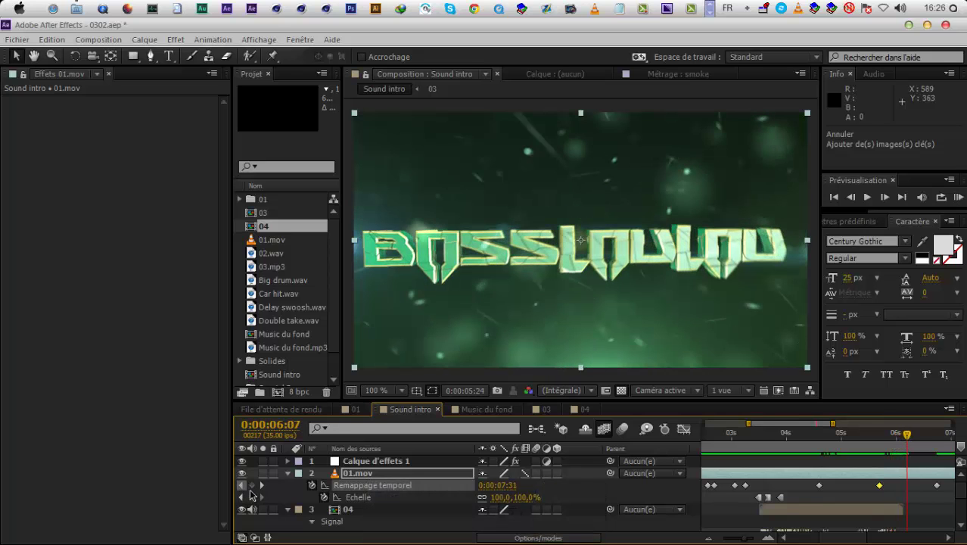
{"action": "left_click", "coordinate": [241, 485]}
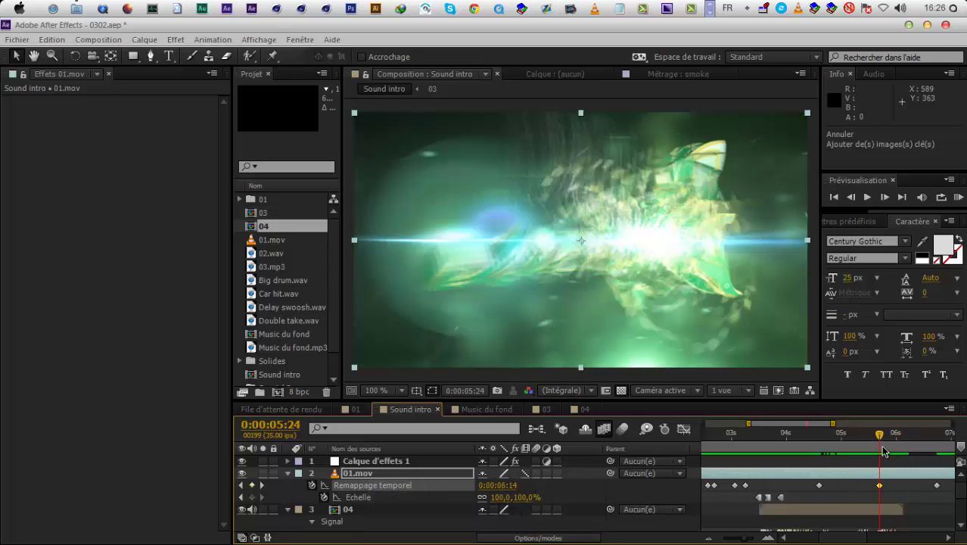
{"action": "left_click_drag", "start_coordinate": [883, 445], "coordinate": [909, 445]}
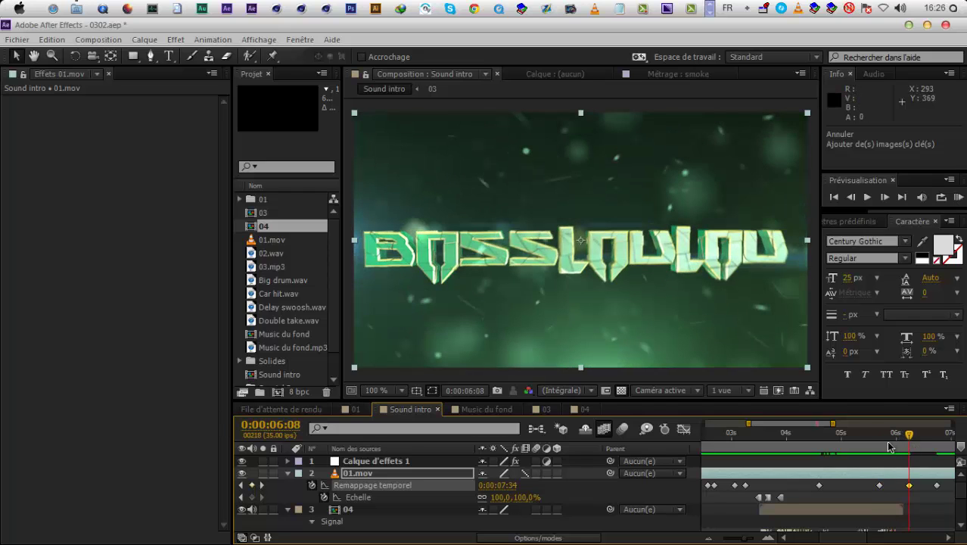
{"action": "left_click", "coordinate": [241, 485]}
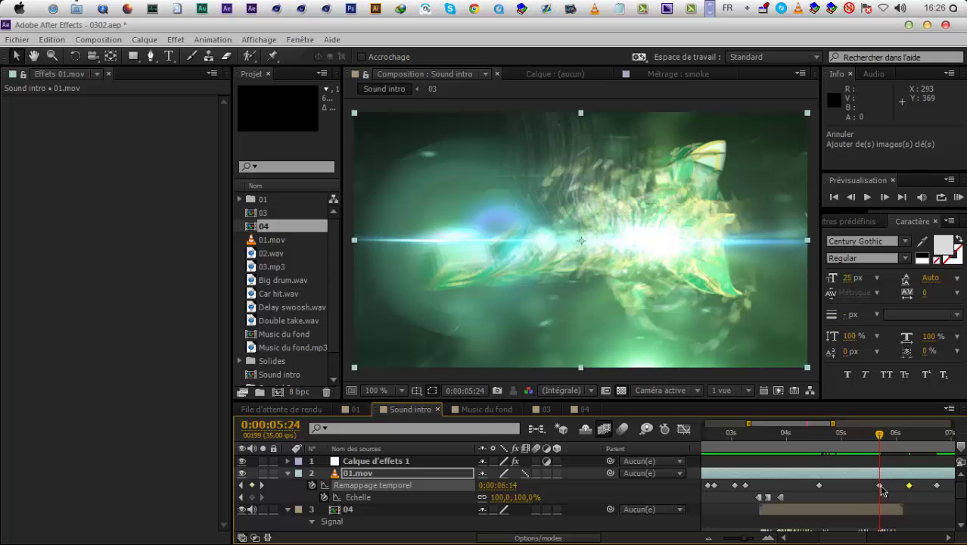
{"action": "left_click_drag", "start_coordinate": [879, 486], "coordinate": [846, 494]}
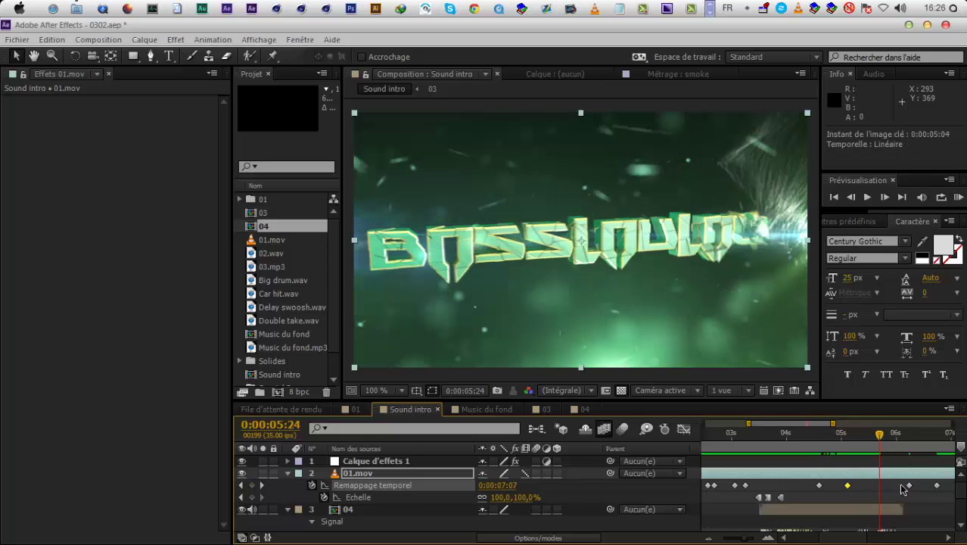
Preview the Sound intro from 0:00:03:30, 0:00:02:24 and 0:00:03:10 to check the retimed logo jump against the sound
{"action": "left_click_drag", "start_coordinate": [817, 445], "coordinate": [781, 450]}
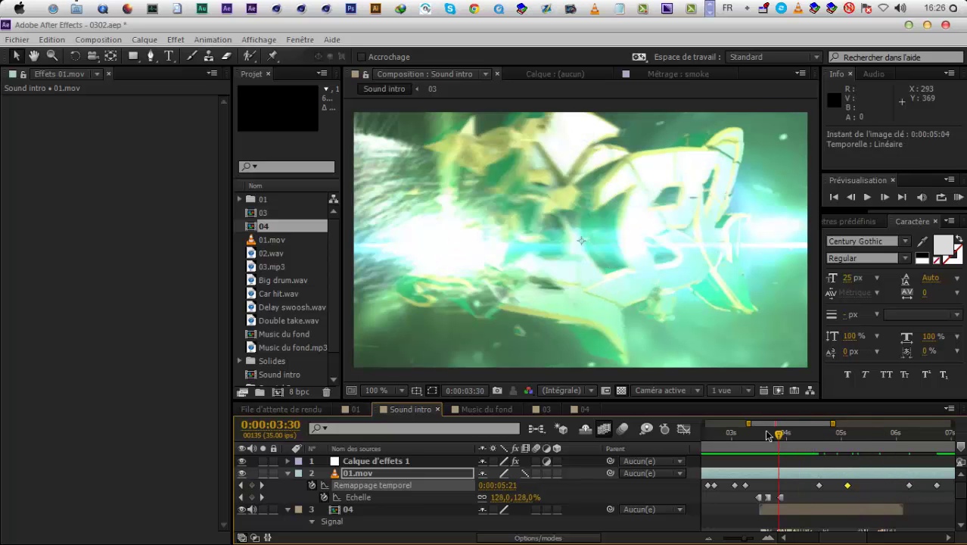
{"action": "key", "text": "KP_0"}
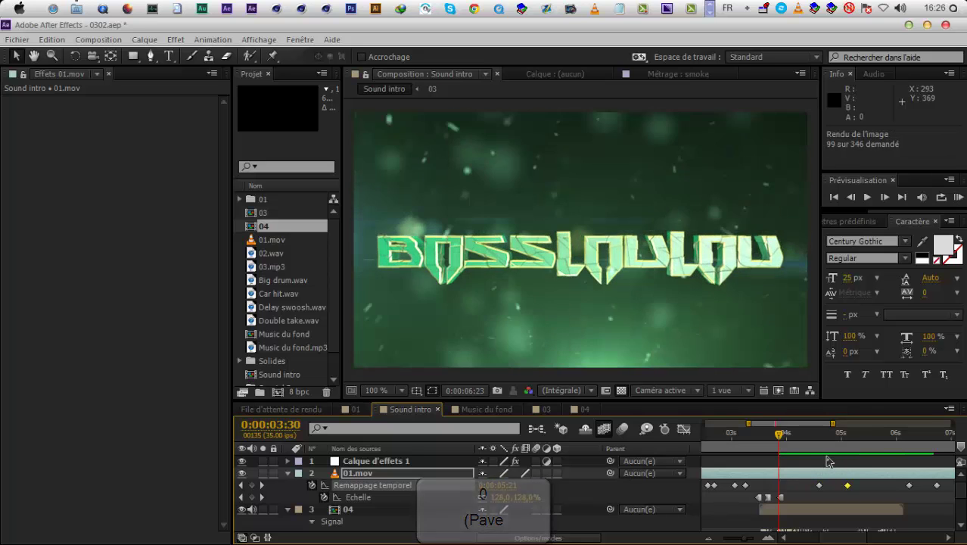
{"action": "key", "text": "KP_0"}
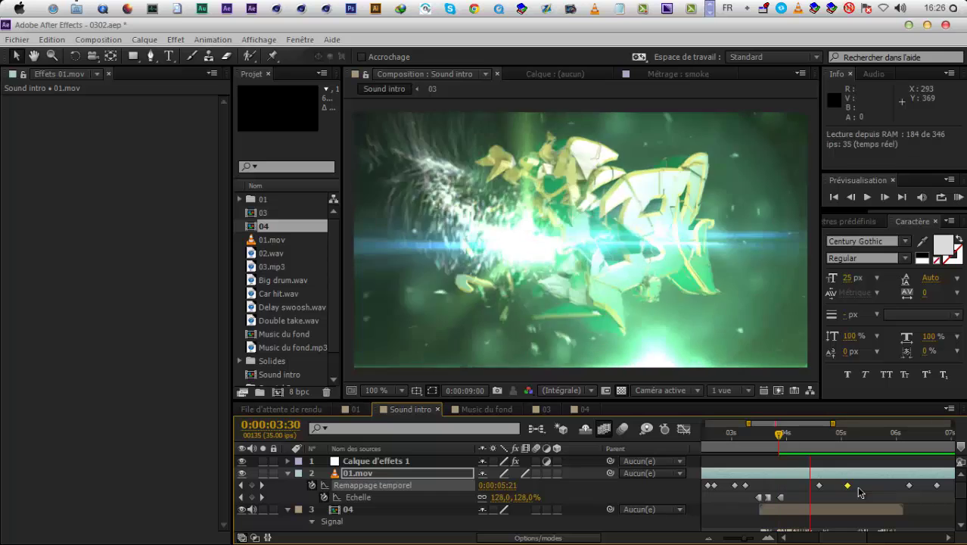
{"action": "left_click", "coordinate": [770, 445]}
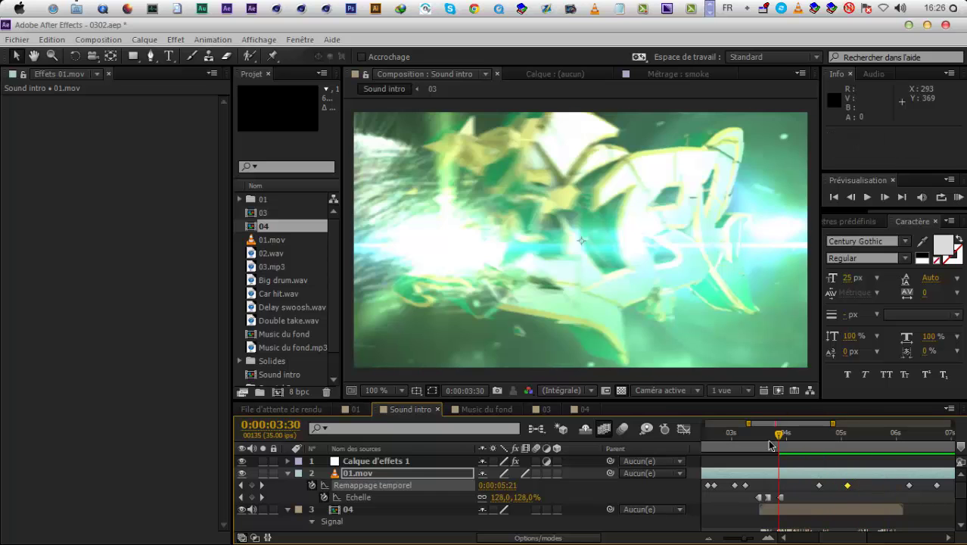
{"action": "left_click_drag", "start_coordinate": [716, 459], "coordinate": [714, 460]}
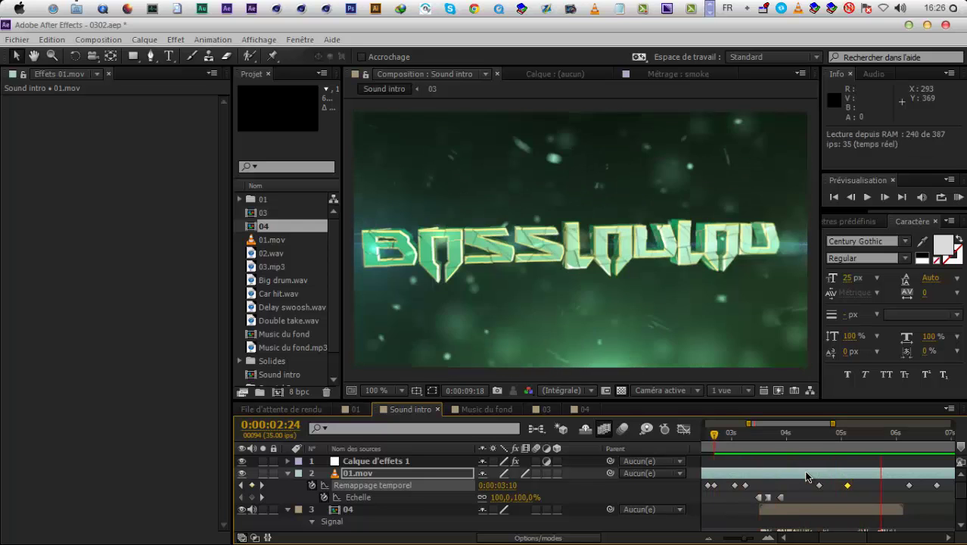
{"action": "key", "text": "KP_0"}
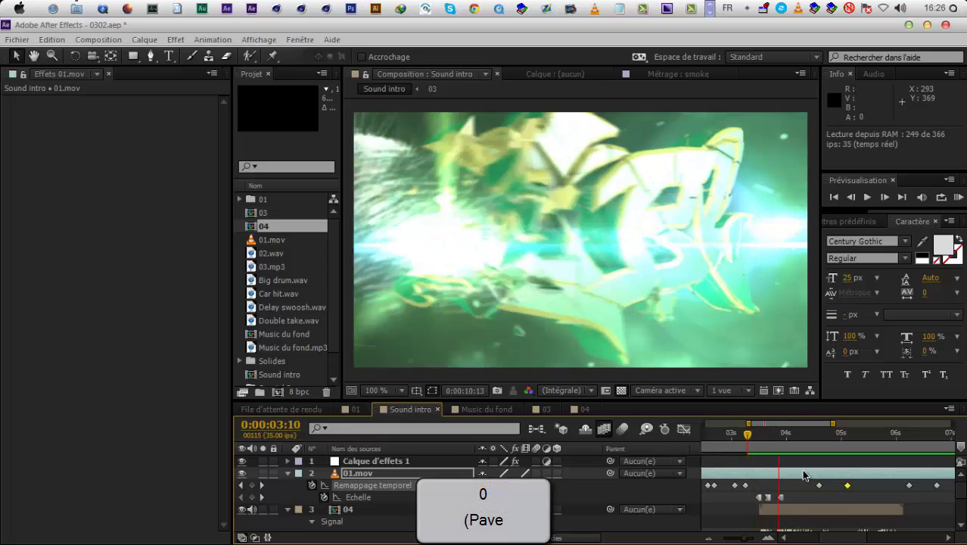
Open composition 04, trim it to a work area ending at 0:00:05:09 and preview the shortened sound
{"action": "left_click", "coordinate": [809, 509]}
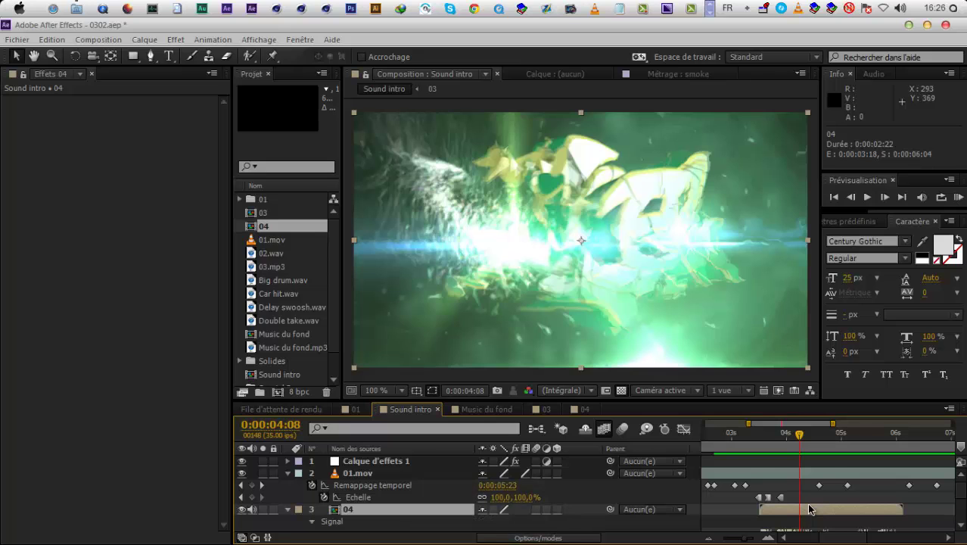
{"action": "double_click", "coordinate": [809, 509]}
{"action": "key", "text": "KP_0"}
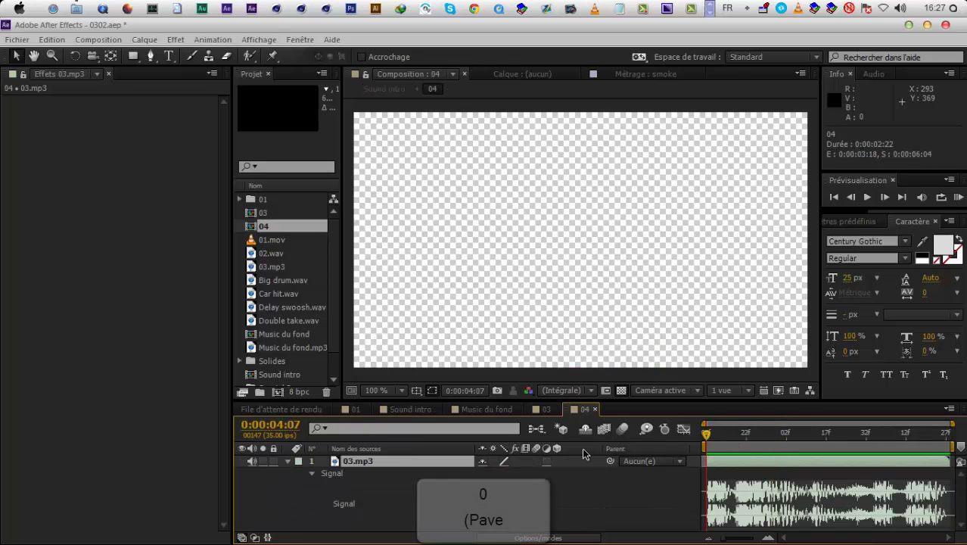
{"action": "left_click", "coordinate": [803, 436]}
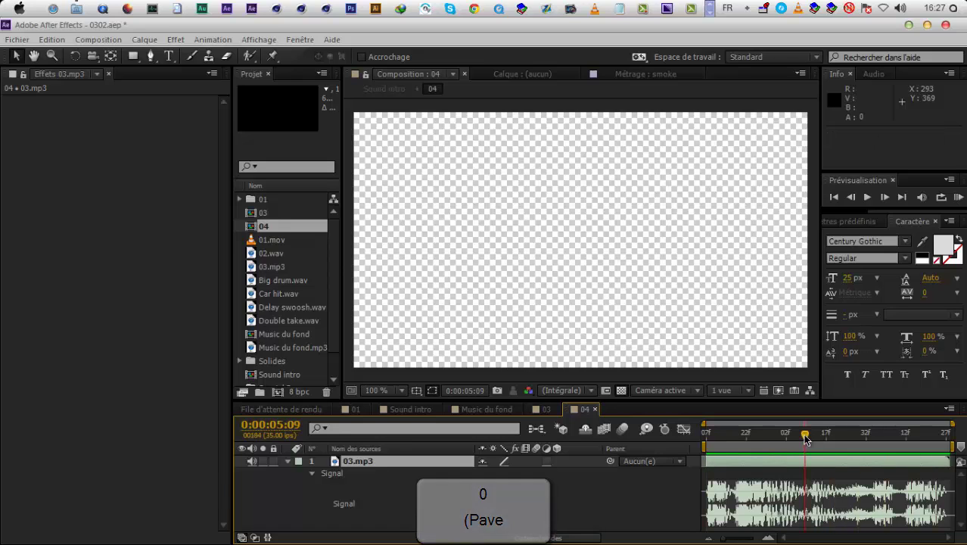
{"action": "key", "text": "n"}
{"action": "right_click", "coordinate": [795, 453]}
{"action": "left_click", "coordinate": [817, 488]}
{"action": "key", "text": "KP_0"}
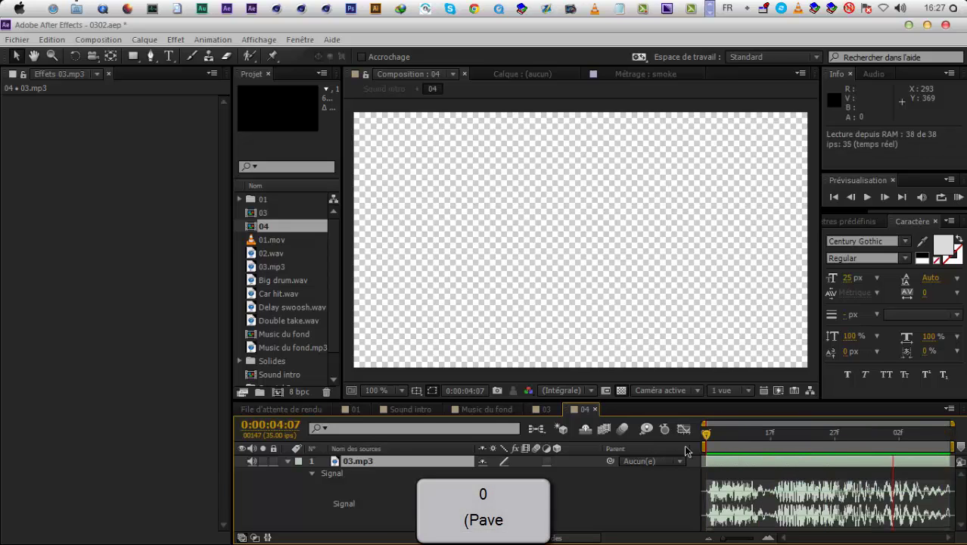
Return to the Sound intro composition and preview it from 0:00:03:01 with the shortened 04 sound
{"action": "left_click", "coordinate": [380, 86]}
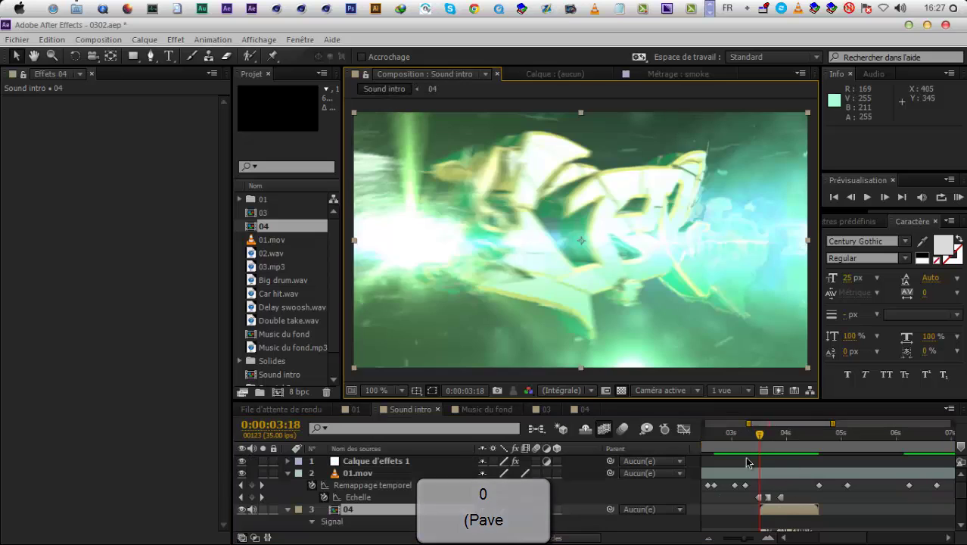
{"action": "key", "text": "KP_0"}
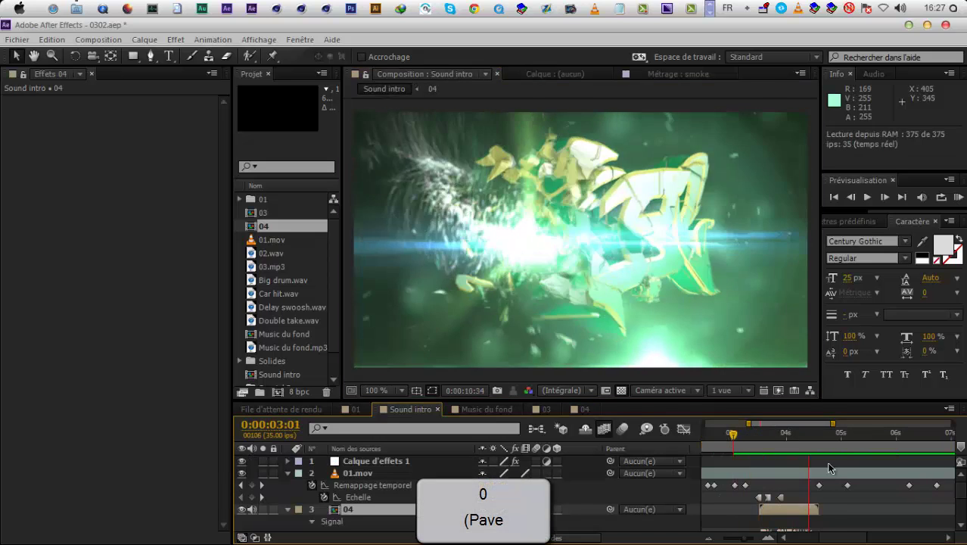
{"action": "left_click_drag", "start_coordinate": [802, 439], "coordinate": [817, 441]}
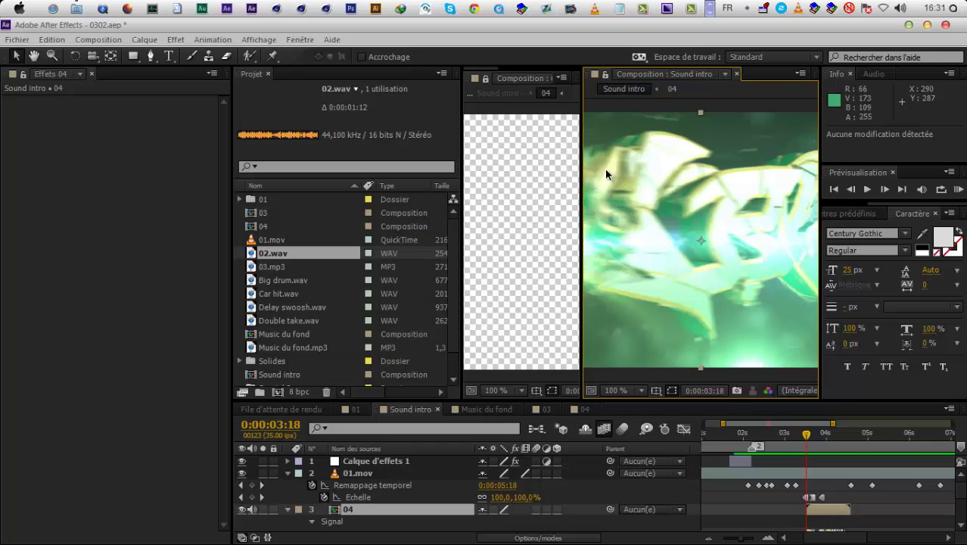
Reset the Standard workspace to its original layout
{"action": "left_click_drag", "start_coordinate": [582, 142], "coordinate": [476, 144]}
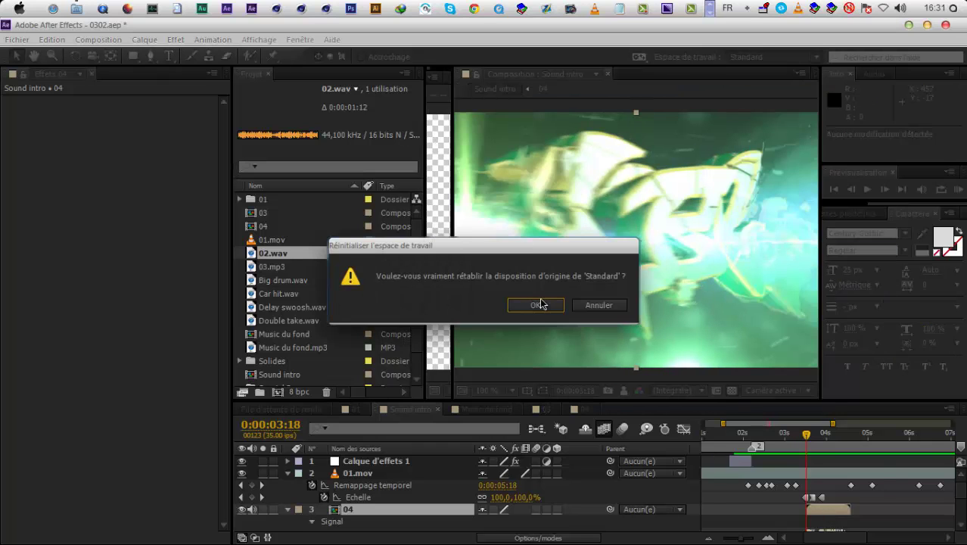
{"action": "left_click", "coordinate": [538, 304]}
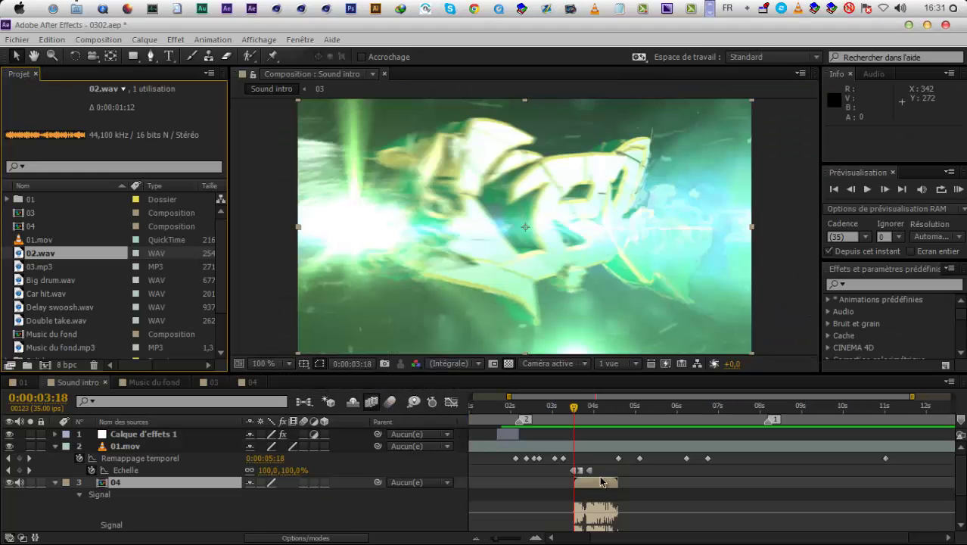
Select 01.mov's three scale keyframes and check their timing around 0:00:03:18 against the start of 04's waveform
{"action": "left_click_drag", "start_coordinate": [558, 472], "coordinate": [600, 492]}
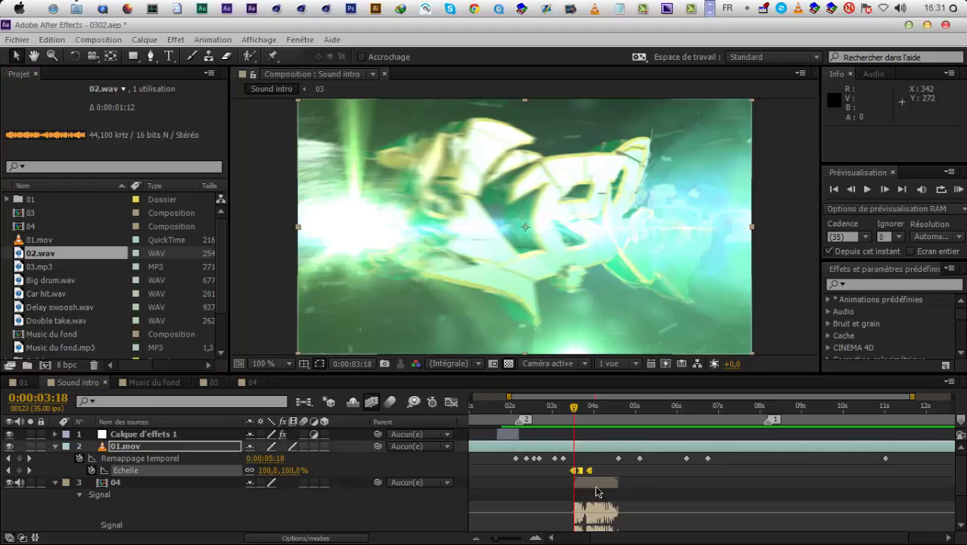
{"action": "left_click", "coordinate": [535, 538]}
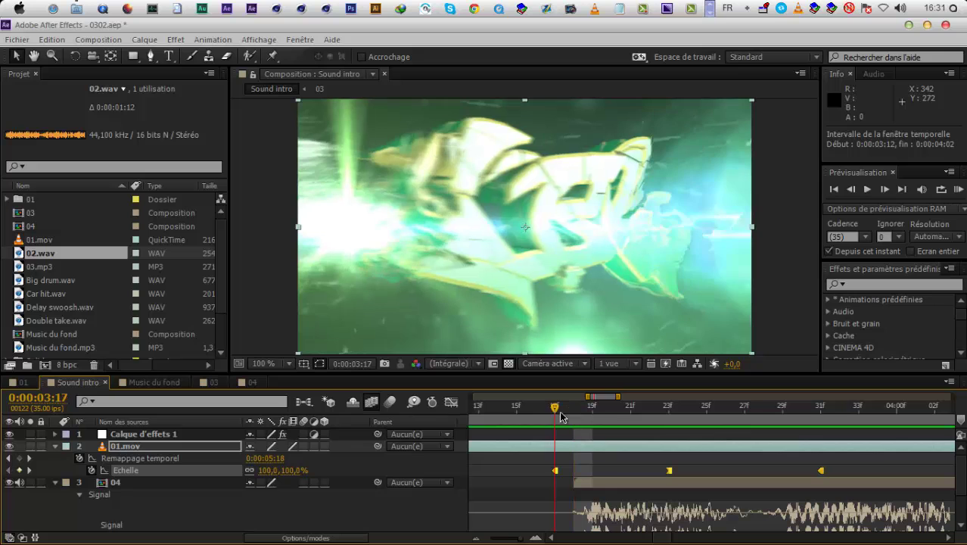
{"action": "left_click", "coordinate": [475, 541]}
{"action": "left_click", "coordinate": [476, 540]}
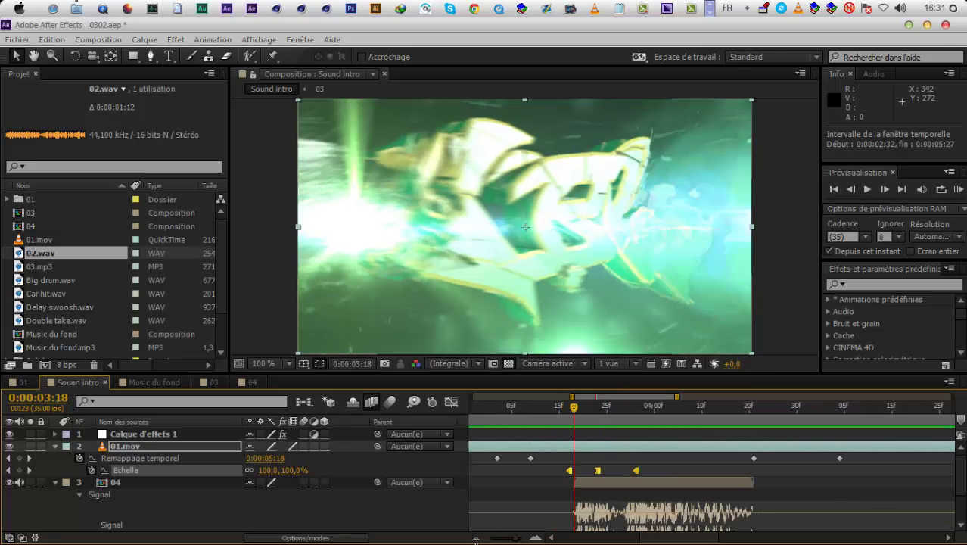
{"action": "left_click", "coordinate": [475, 540]}
{"action": "left_click", "coordinate": [475, 540]}
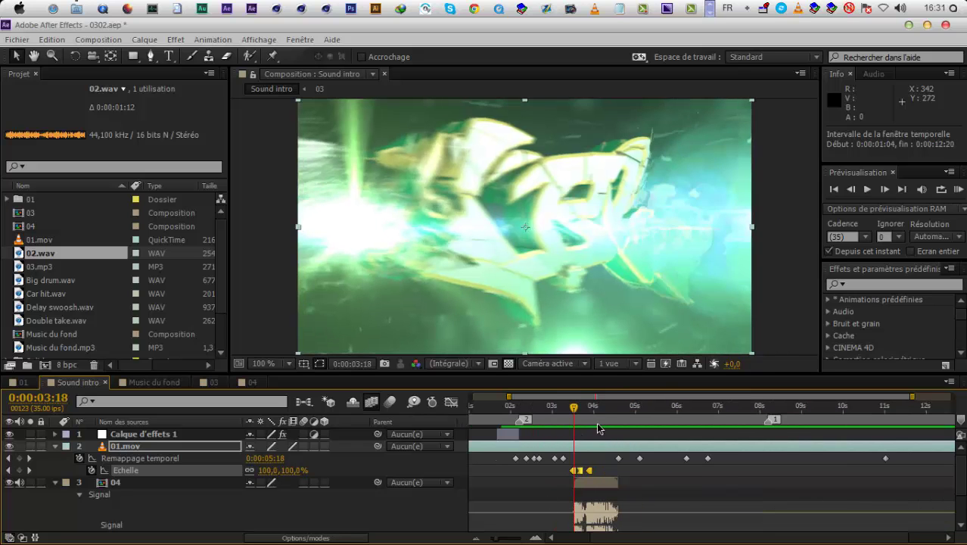
Move the 04 layer to start at about 0:00:04:27, so its sound spans 01.mov's 0:00:05:04 time remapping keyframe
{"action": "key", "text": "k"}
{"action": "key", "text": "k"}
{"action": "key", "text": "k"}
{"action": "left_click_drag", "start_coordinate": [679, 410], "coordinate": [639, 409]}
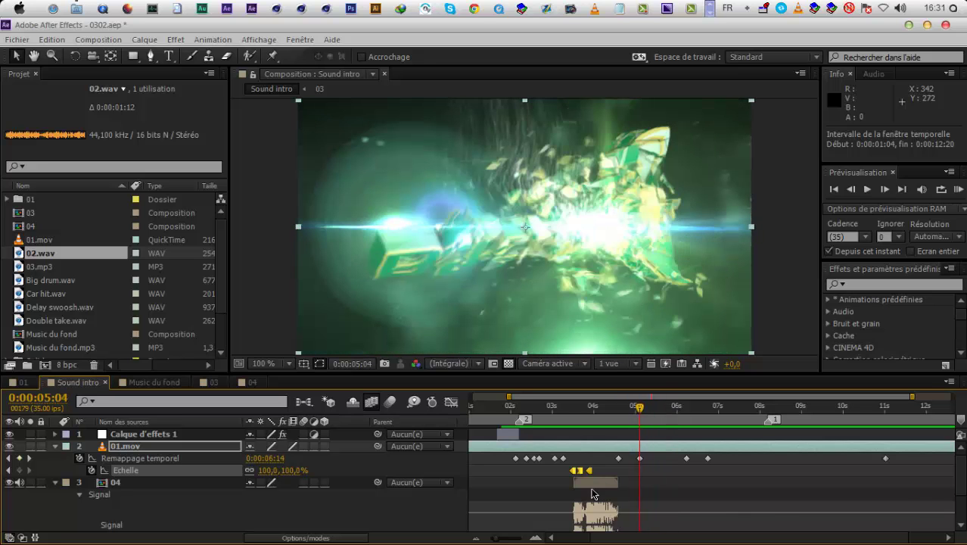
{"action": "left_click_drag", "start_coordinate": [599, 483], "coordinate": [571, 477]}
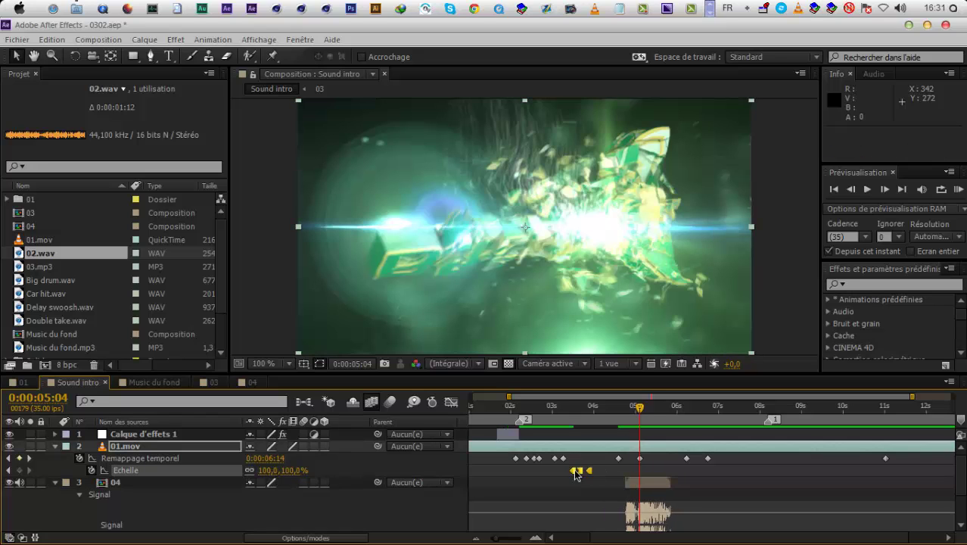
Move 01.mov's three scale keyframes together so the first sits one frame before the start of the 04 layer
{"action": "left_click_drag", "start_coordinate": [632, 480], "coordinate": [638, 482]}
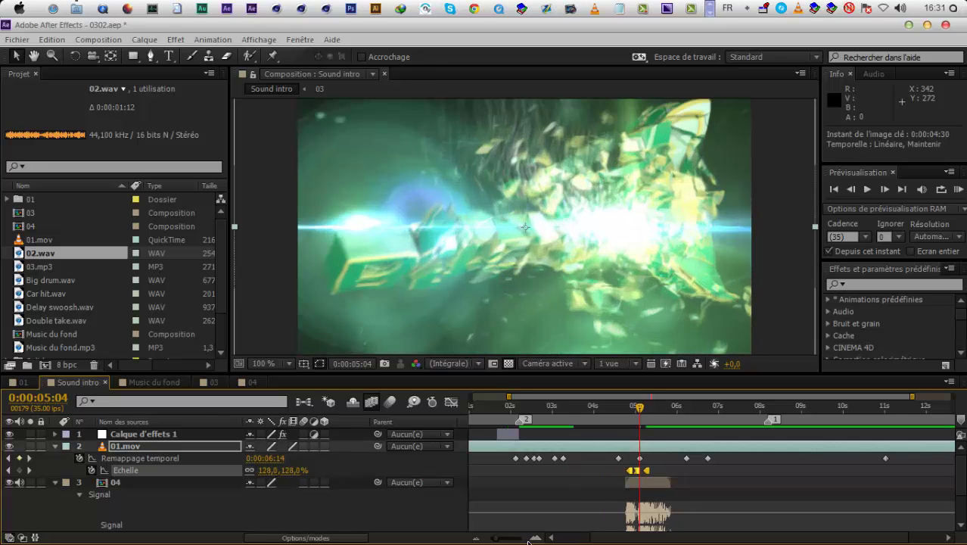
{"action": "left_click", "coordinate": [536, 538]}
{"action": "left_click", "coordinate": [536, 538]}
{"action": "left_click", "coordinate": [536, 538]}
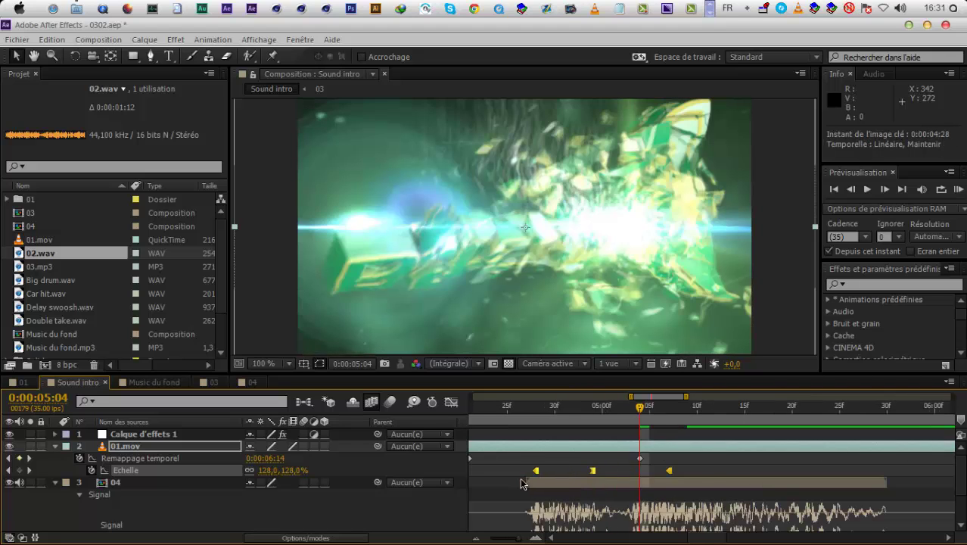
{"action": "left_click", "coordinate": [477, 539]}
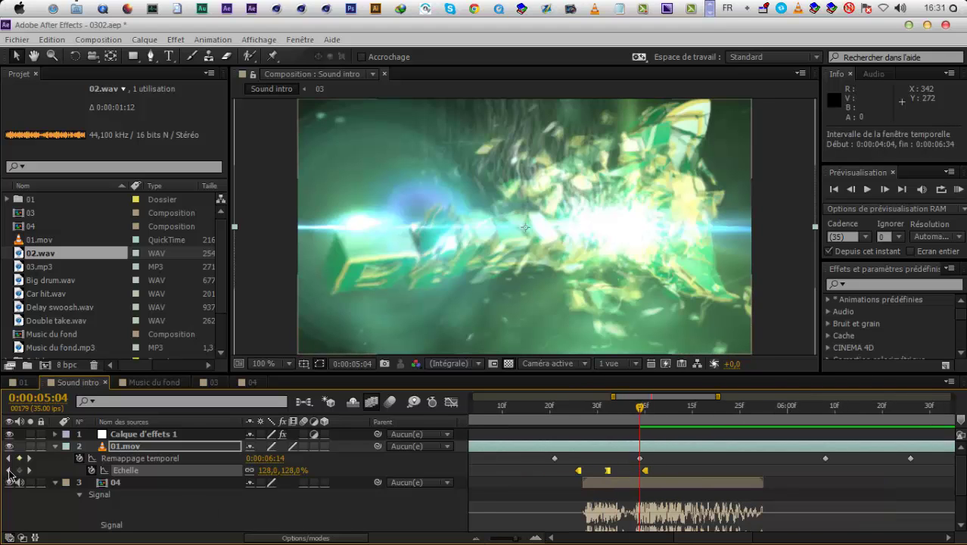
Set 01.mov's scale to 110% on its middle scale keyframe at 0:00:04:32
{"action": "left_click", "coordinate": [8, 471]}
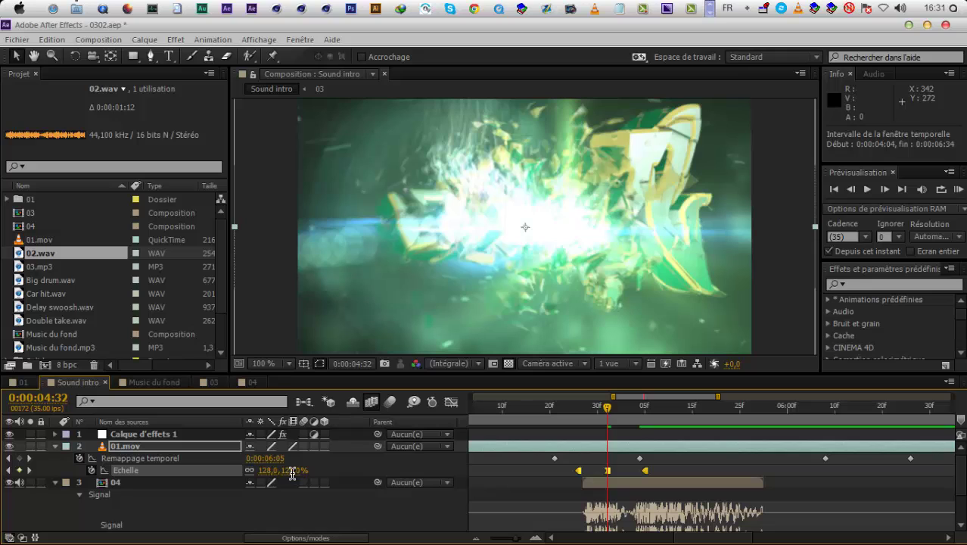
{"action": "type", "text": "1"}
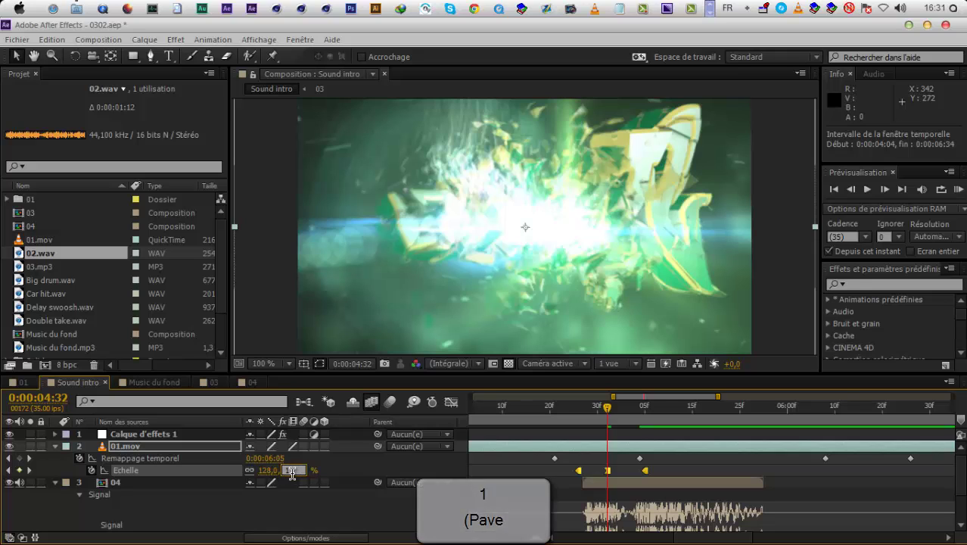
{"action": "type", "text": "00"}
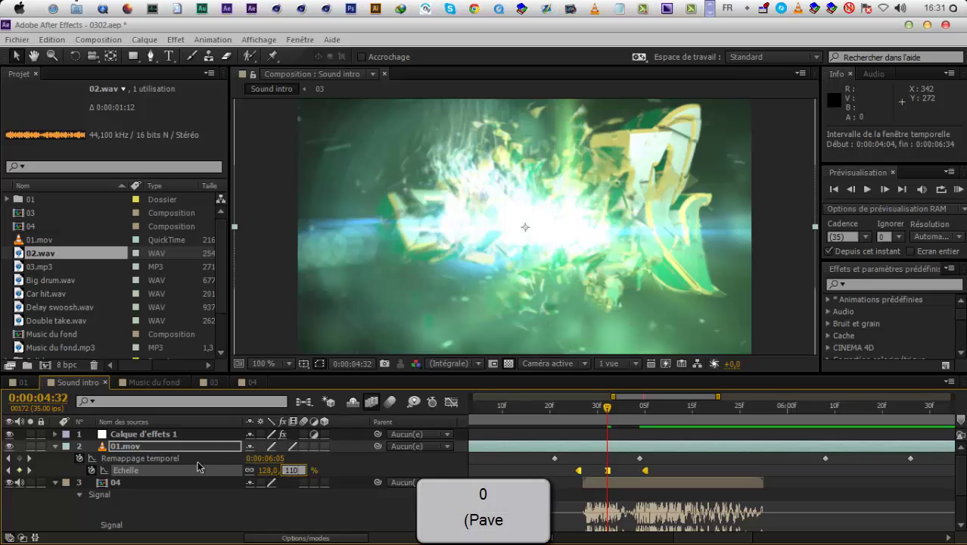
{"action": "key", "text": "Return"}
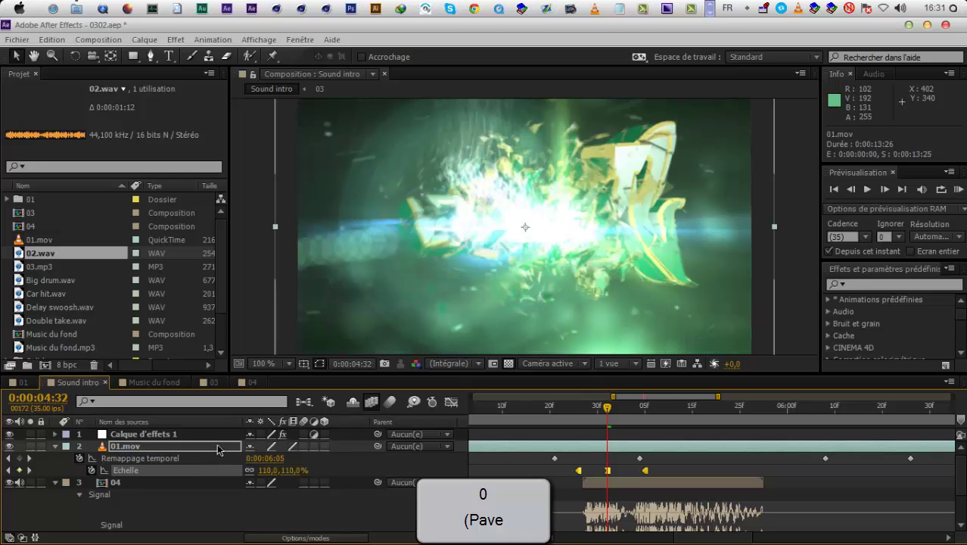
Duplicate the Calque d'effets 1 adjustment layer and place the copy so it starts at 0:00:03:14
{"action": "left_click", "coordinate": [152, 436]}
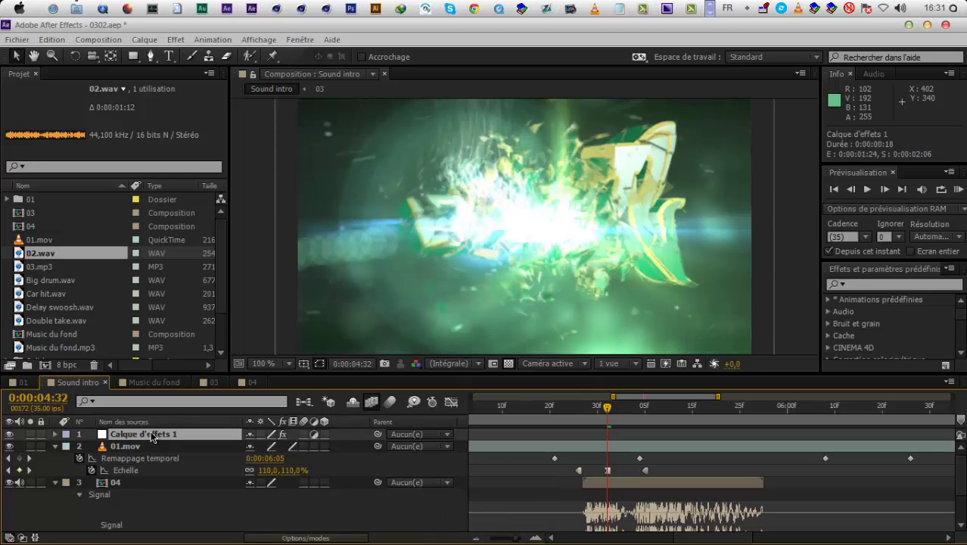
{"action": "key", "text": "ctrl+d"}
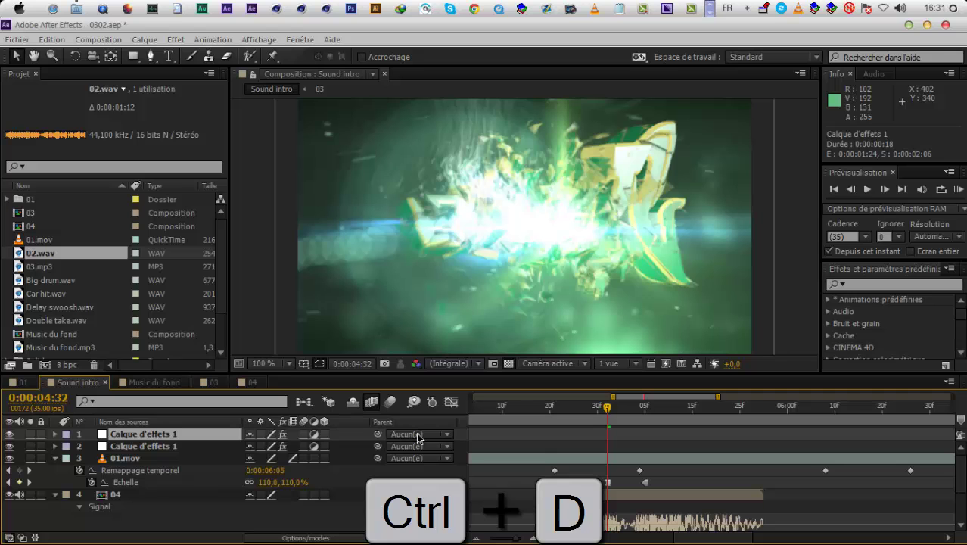
{"action": "left_click_drag", "start_coordinate": [627, 397], "coordinate": [550, 440]}
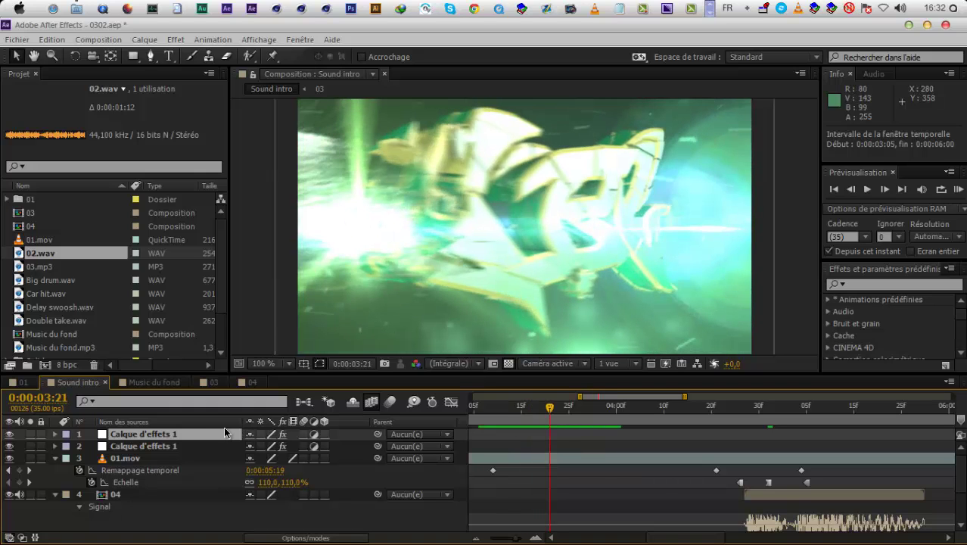
{"action": "key", "text": "ugrave"}
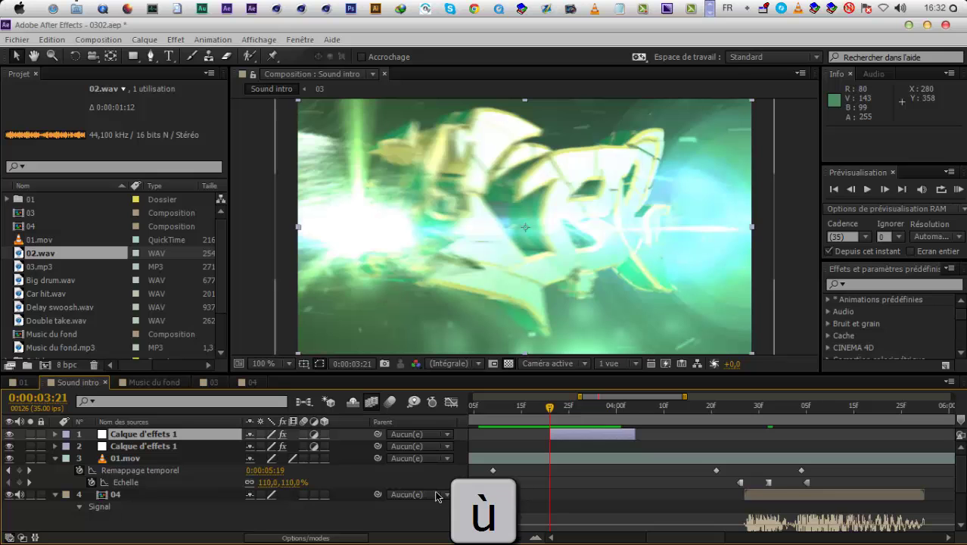
{"action": "left_click_drag", "start_coordinate": [581, 397], "coordinate": [471, 397]}
{"action": "left_click_drag", "start_coordinate": [763, 410], "coordinate": [786, 423]}
{"action": "left_click_drag", "start_coordinate": [780, 436], "coordinate": [588, 434]}
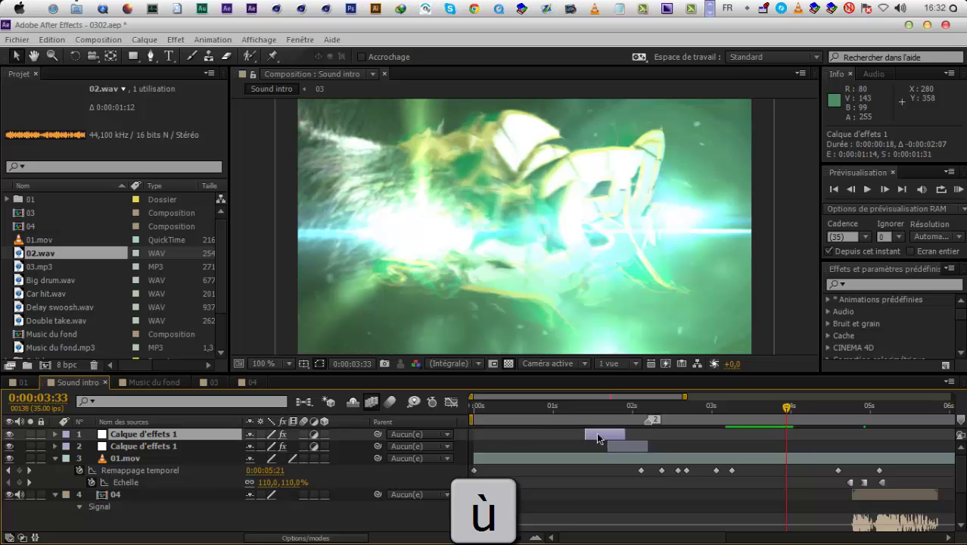
{"action": "mouse_move", "coordinate": [761, 442]}
{"action": "left_mouse_down"}
{"action": "mouse_move", "coordinate": [784, 437]}
{"action": "mouse_move", "coordinate": [739, 419]}
{"action": "mouse_move", "coordinate": [756, 419]}
{"action": "mouse_move", "coordinate": [749, 442]}
{"action": "left_mouse_up"}
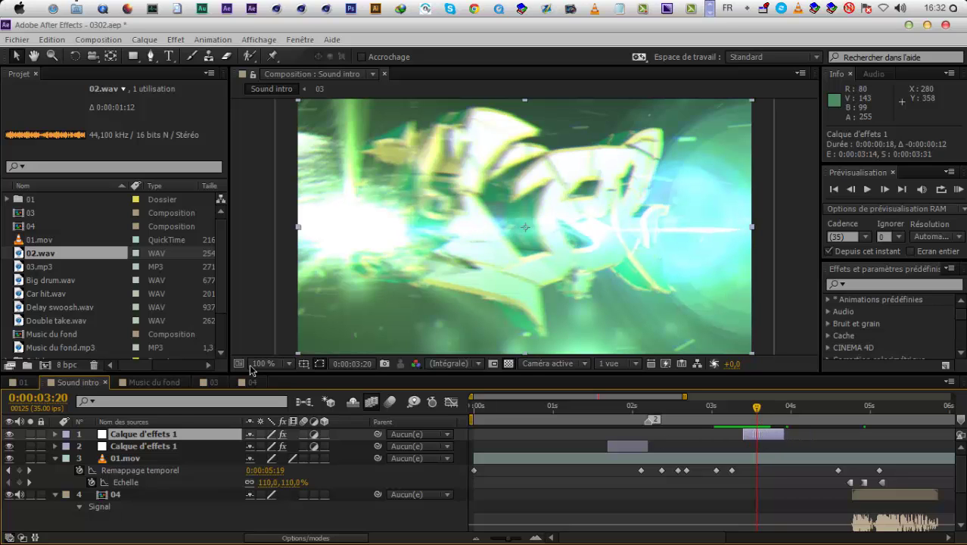
Add Double take.wav and 02.wav below 01.mov, both starting at 0:00:03:14, and preview them with the duplicated adjustment layer
{"action": "left_click_drag", "start_coordinate": [56, 320], "coordinate": [740, 490]}
{"action": "key", "text": "l"}
{"action": "key", "text": "l"}
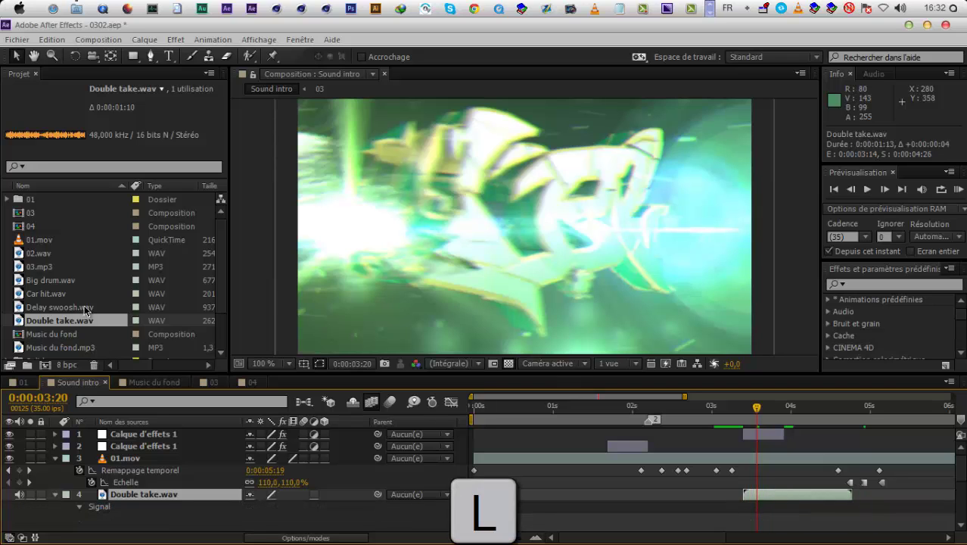
{"action": "left_click_drag", "start_coordinate": [46, 258], "coordinate": [779, 492]}
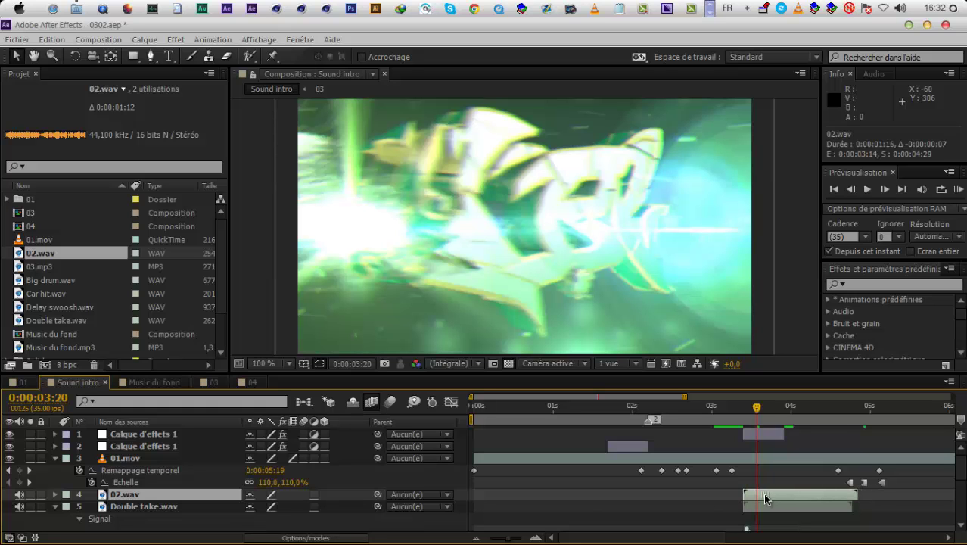
{"action": "scroll", "coordinate": [718, 485], "scroll_direction": "down", "scroll_amount": 2}
{"action": "scroll", "coordinate": [713, 464], "scroll_direction": "up", "scroll_amount": 2}
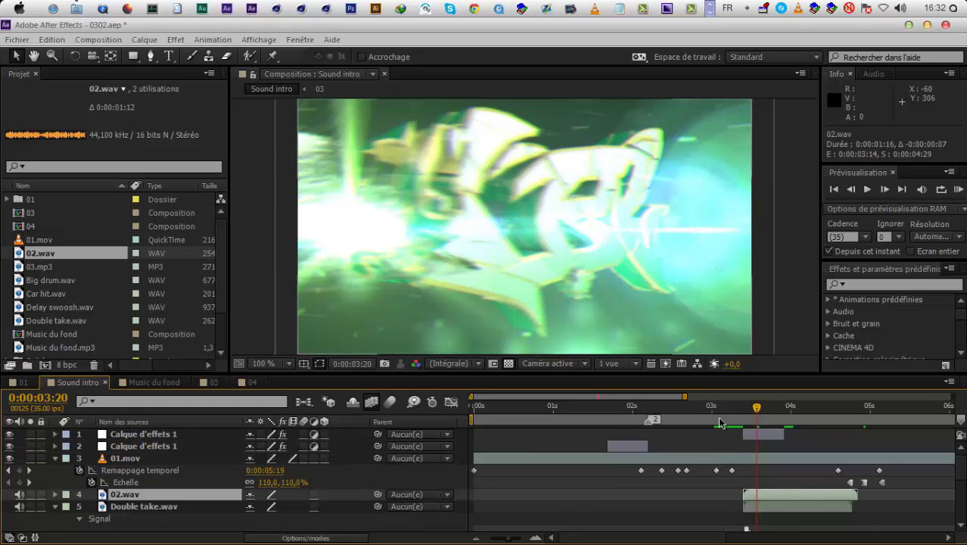
{"action": "key", "text": "KP_0"}
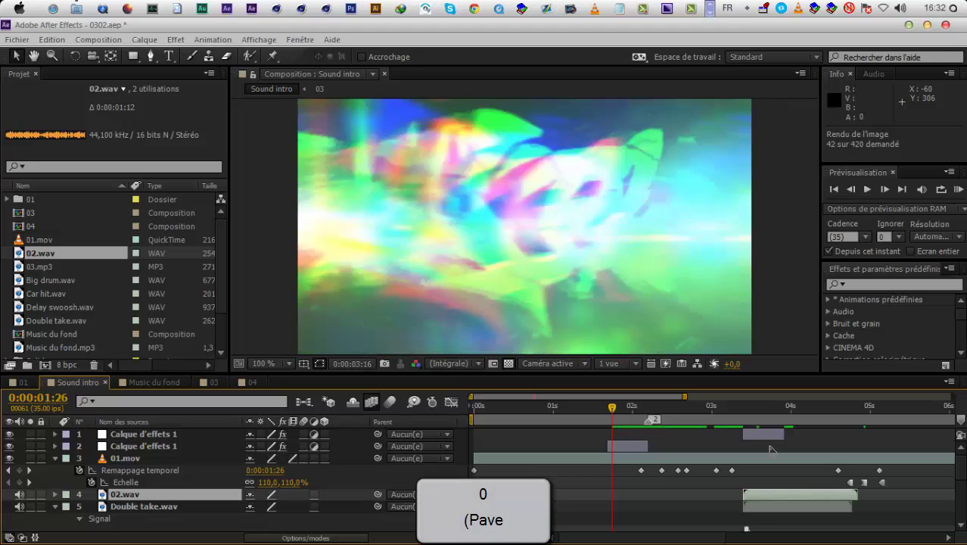
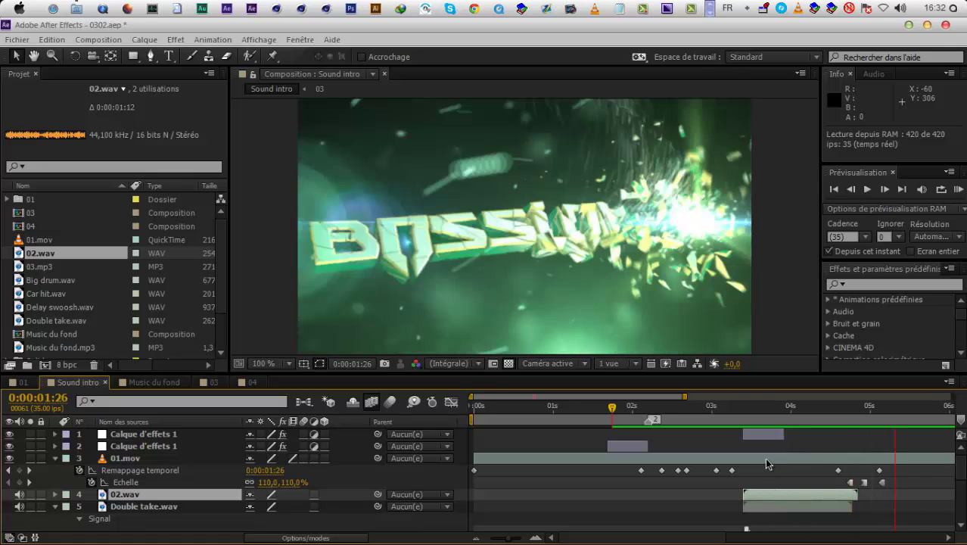
{"action": "key", "text": "KP_0"}
Move the duplicated adjustment layer together with the 02.wav and Double take.wav layers so all three start at 0:00:03:10
{"action": "left_click_drag", "start_coordinate": [753, 435], "coordinate": [744, 435]}
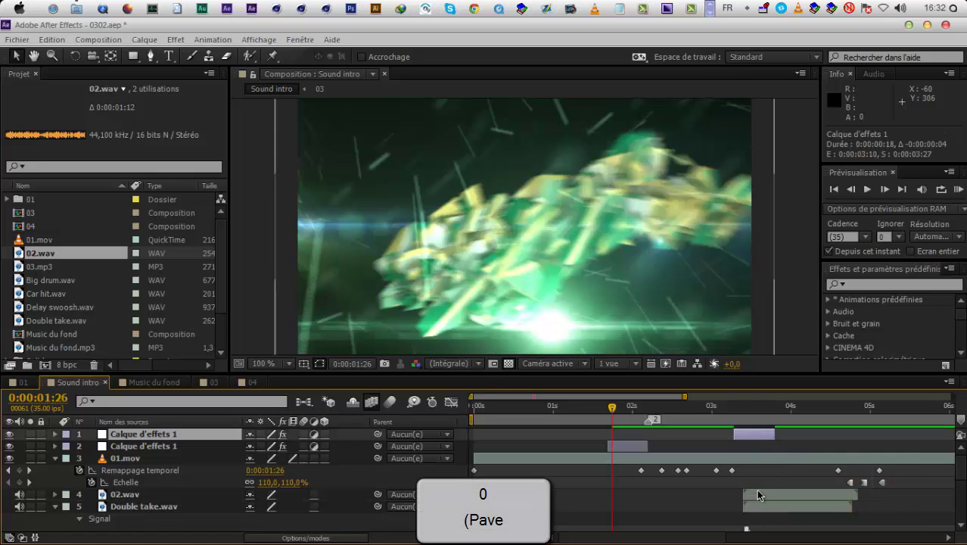
{"action": "left_click", "coordinate": [750, 517]}
{"action": "left_click", "coordinate": [130, 512]}
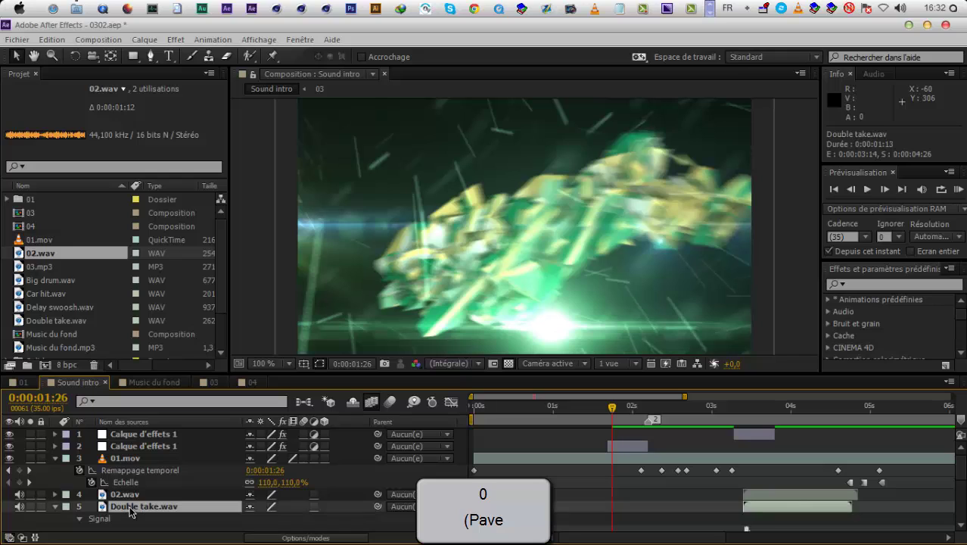
{"action": "left_click", "coordinate": [130, 495], "text": "shift"}
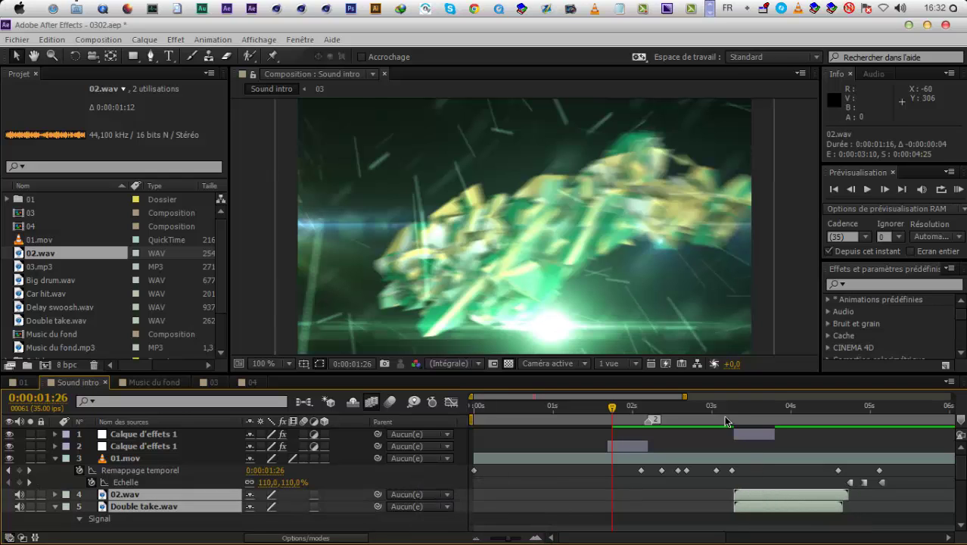
Preview the composition from about 0:00:02:28 to check the second glitch against the 02.wav and Double take.wav sounds
{"action": "key", "text": "KP_0"}
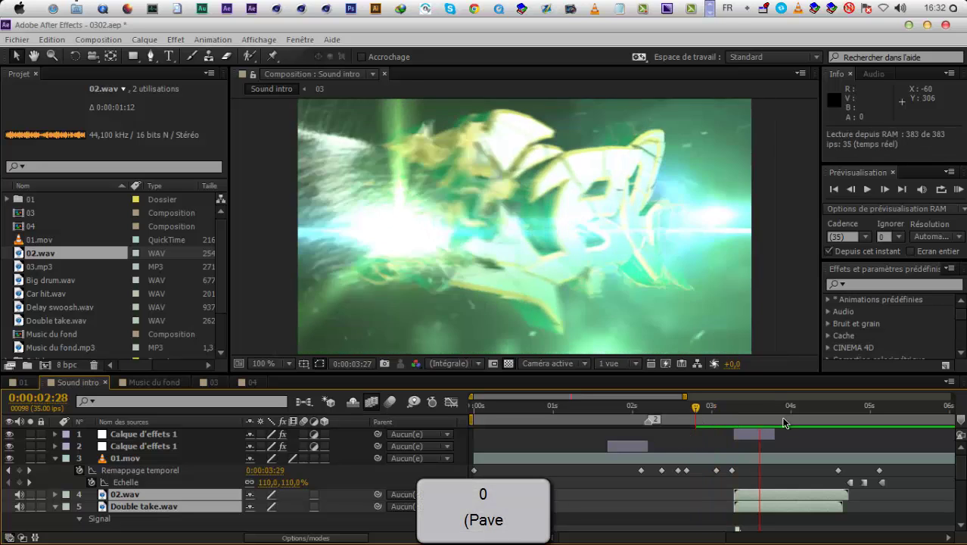
{"action": "key", "text": "KP_0"}
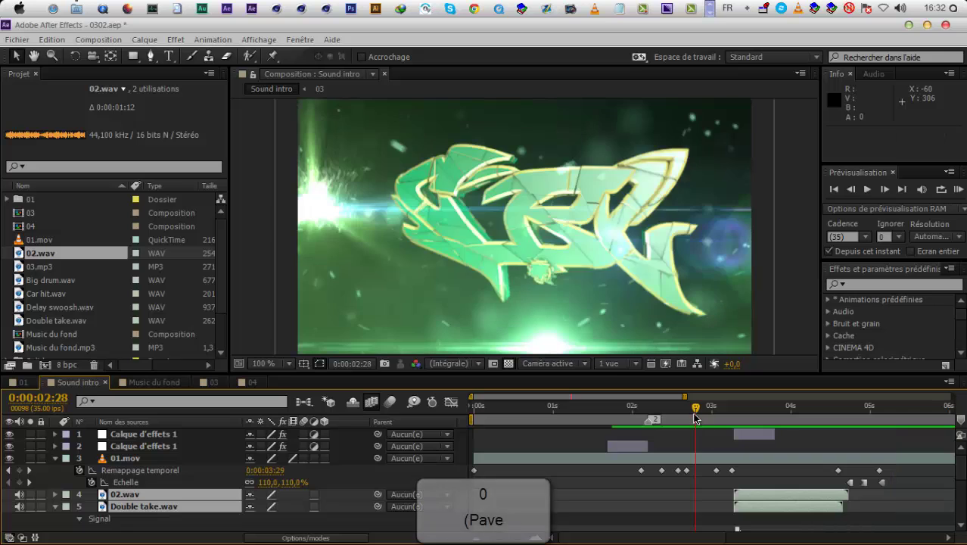
{"action": "mouse_move", "coordinate": [773, 419]}
{"action": "left_mouse_down"}
{"action": "mouse_move", "coordinate": [820, 414]}
{"action": "mouse_move", "coordinate": [757, 414]}
{"action": "left_mouse_up"}
{"action": "left_click_drag", "start_coordinate": [703, 537], "coordinate": [743, 538]}
{"action": "left_click_drag", "start_coordinate": [598, 416], "coordinate": [590, 415]}
{"action": "key", "text": "KP_0"}
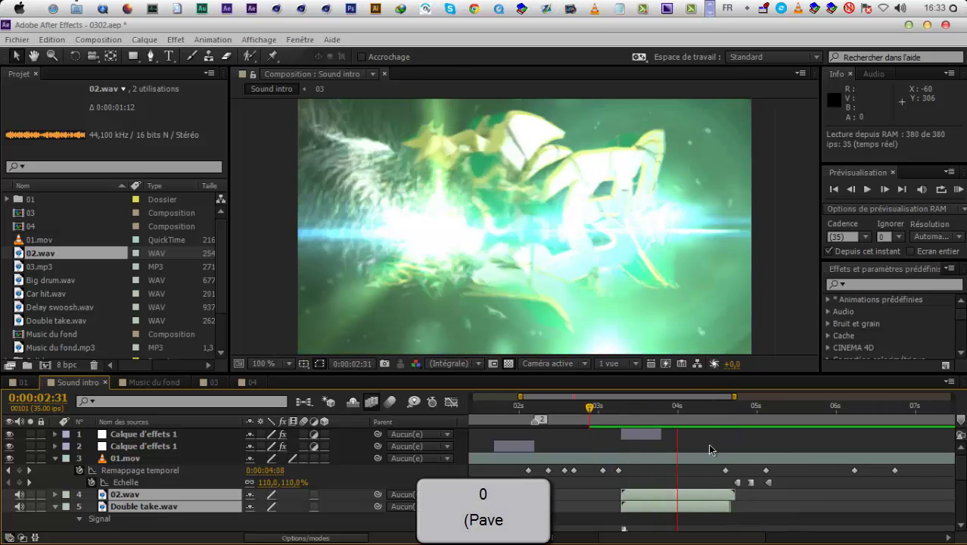
{"action": "key", "text": "KP_0"}
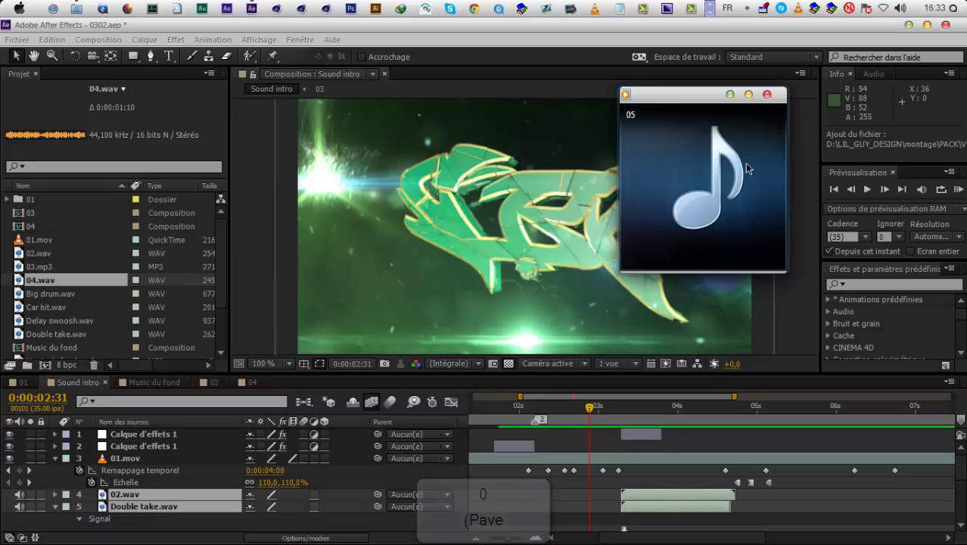
Close the audio player, add 04.wav below 01.mov starting at 0:00:03:10, and save the project
{"action": "key", "text": "alt+F4"}
{"action": "left_click_drag", "start_coordinate": [40, 280], "coordinate": [655, 488]}
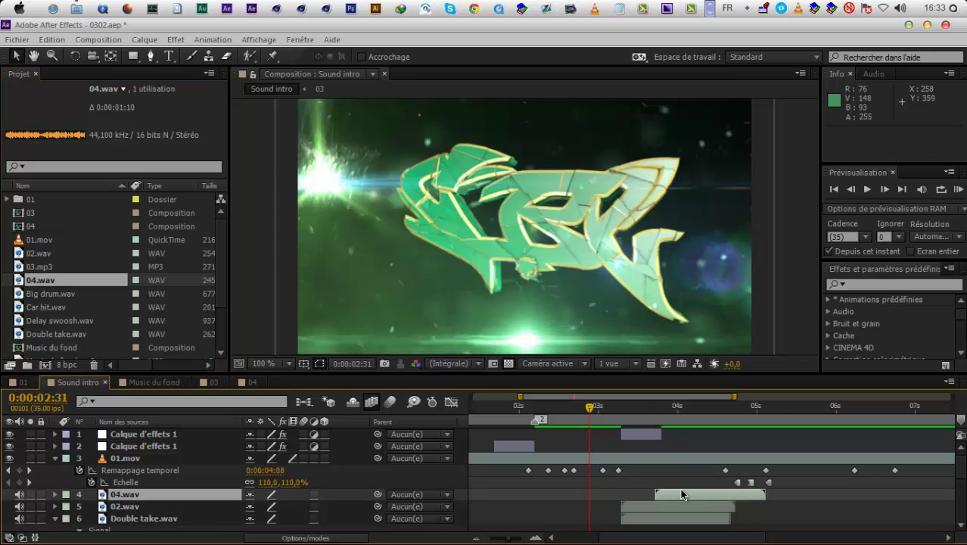
{"action": "key", "text": "ctrl+s"}
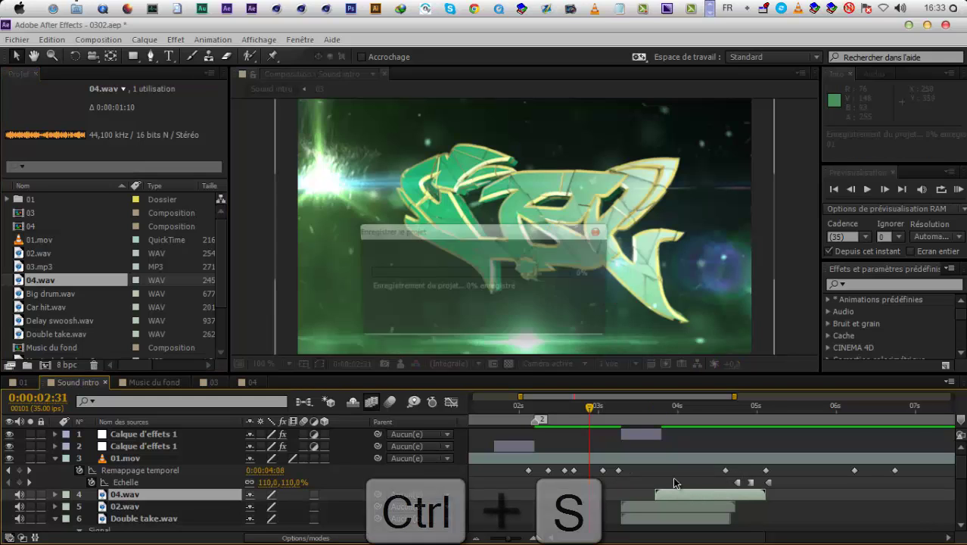
{"action": "left_click_drag", "start_coordinate": [648, 494], "coordinate": [636, 493]}
Delete the Double take.wav and 02.wav layers that start at 0:00:03:10
{"action": "left_click", "coordinate": [648, 519]}
{"action": "key", "text": "Delete"}
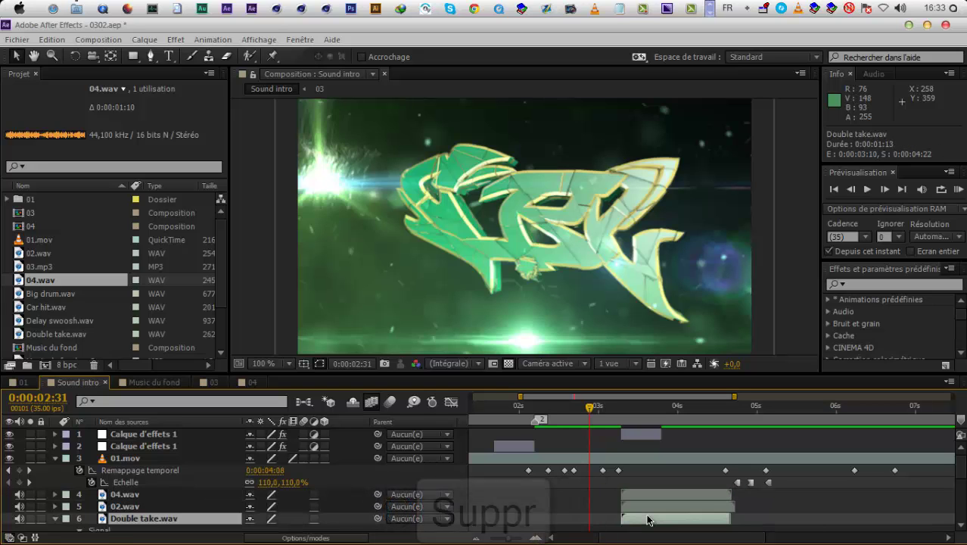
{"action": "left_click", "coordinate": [653, 503]}
{"action": "key", "text": "Delete"}
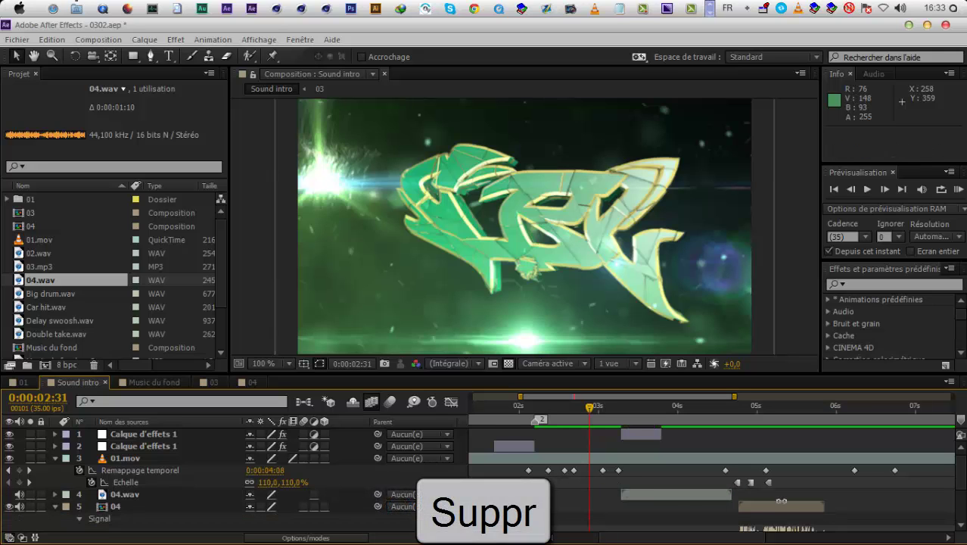
Move the 04 layer to start at about 0:00:04:21, shift 01.mov's three scale keyframes to begin at 0:00:04:20, and preview the timing
{"action": "left_click_drag", "start_coordinate": [751, 509], "coordinate": [737, 509]}
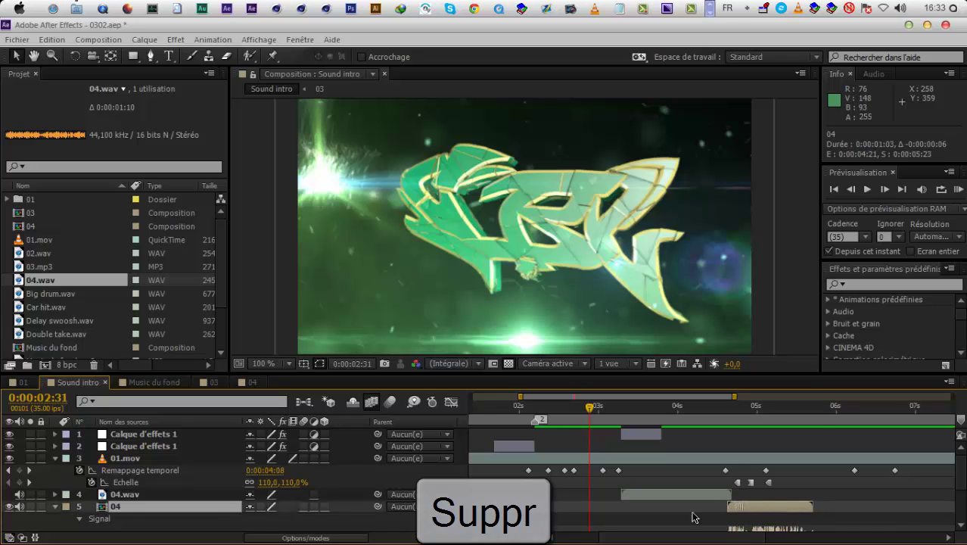
{"action": "left_click", "coordinate": [126, 483]}
{"action": "left_click", "coordinate": [742, 483]}
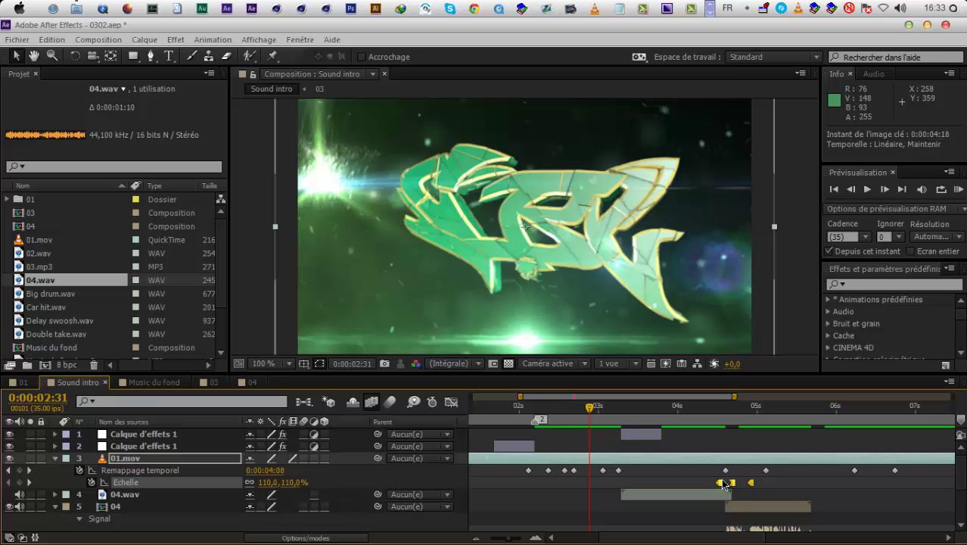
{"action": "key", "text": "KP_0"}
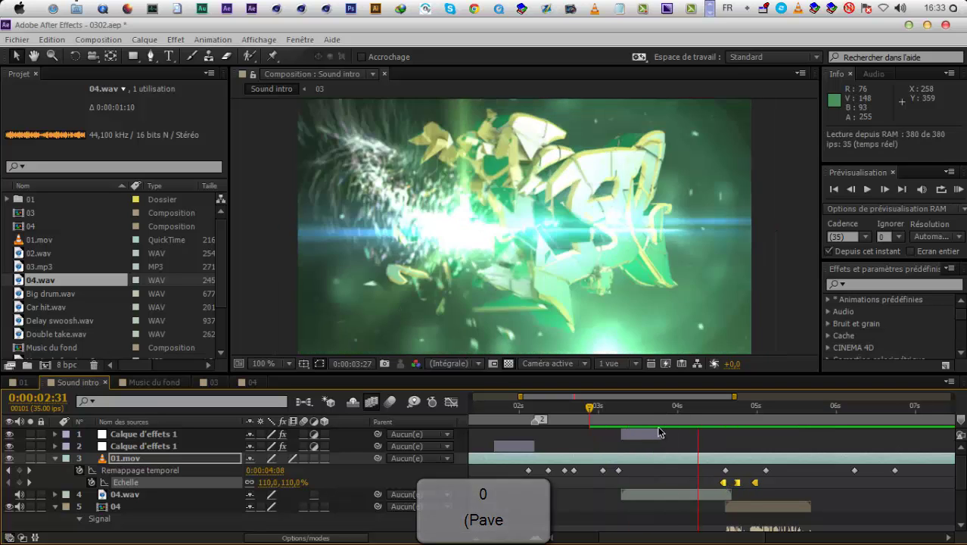
{"action": "key", "text": "KP_0"}
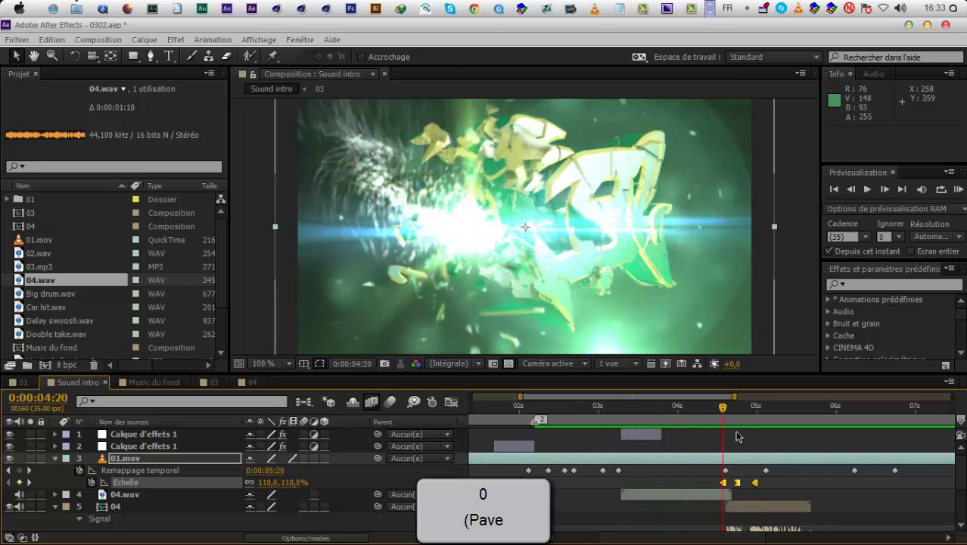
{"action": "left_click_drag", "start_coordinate": [759, 442], "coordinate": [741, 446]}
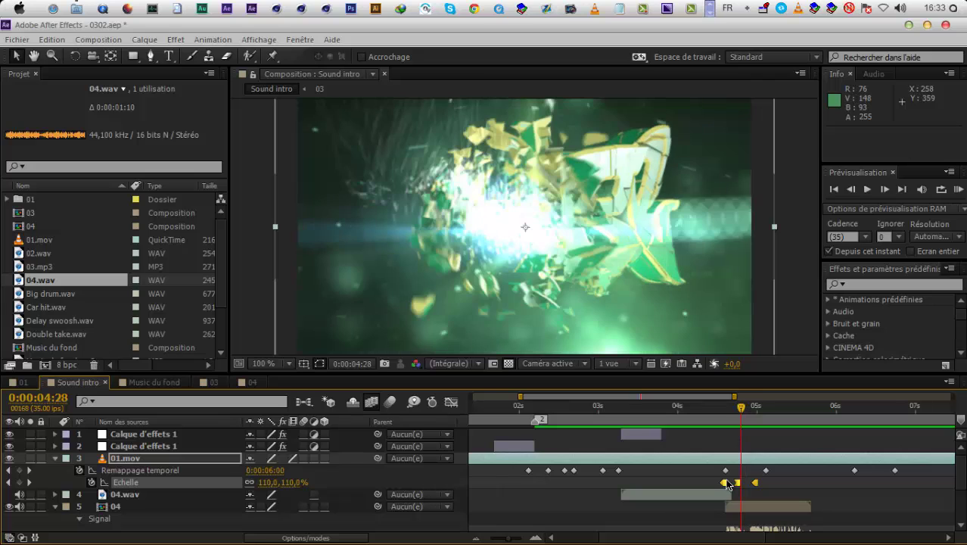
Add a time remap keyframe to 01.mov at 0:00:04:26 and delete the time remap keyframe just before it
{"action": "left_click", "coordinate": [735, 421]}
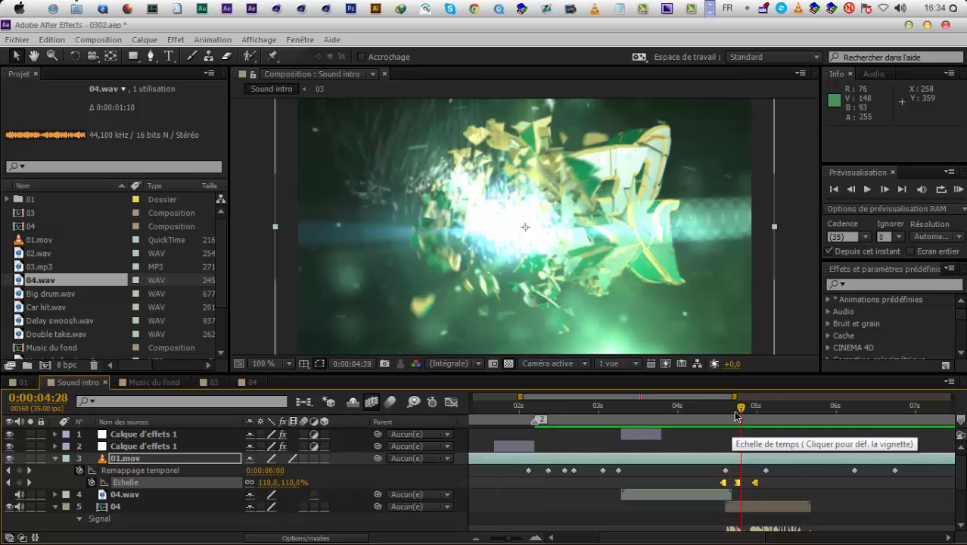
{"action": "left_click", "coordinate": [19, 470]}
{"action": "left_click", "coordinate": [726, 470]}
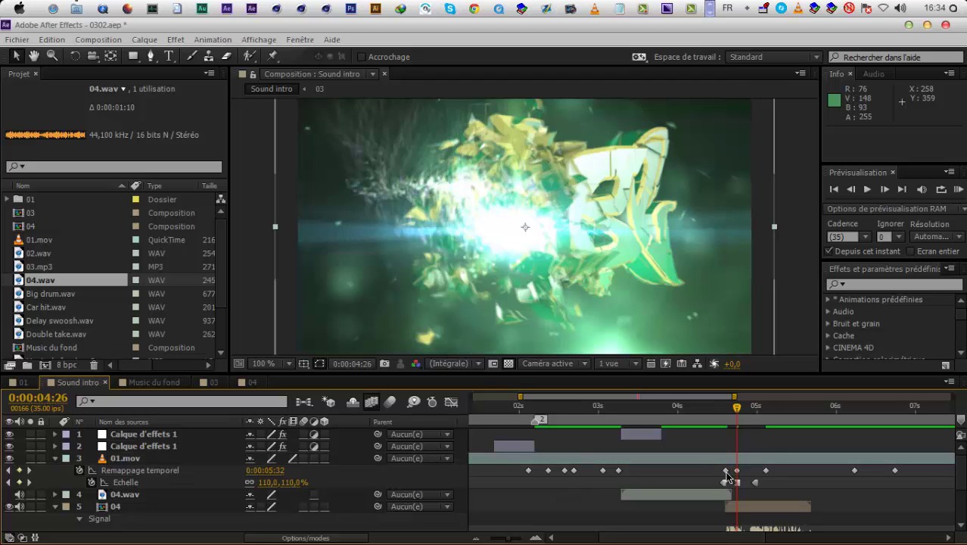
{"action": "key", "text": "Delete"}
{"action": "left_click", "coordinate": [730, 415]}
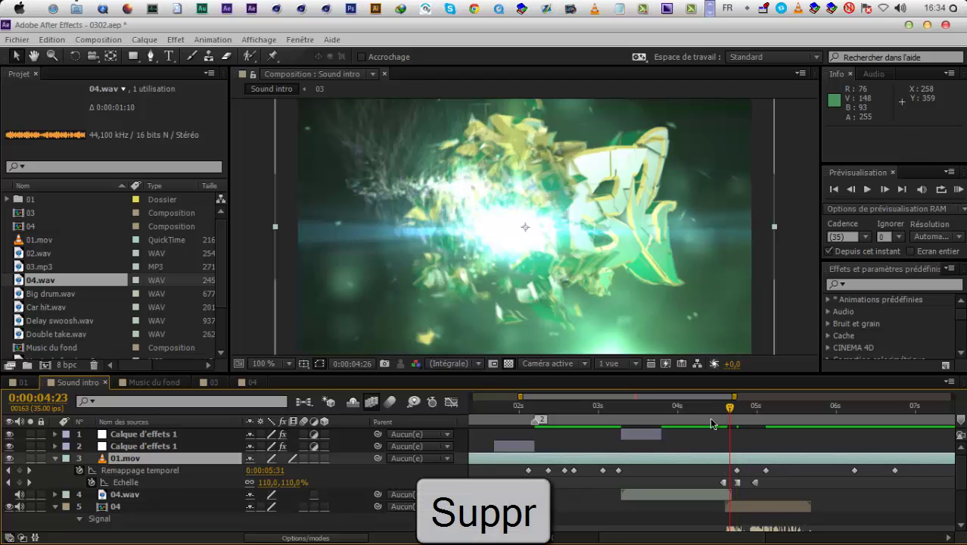
{"action": "left_click_drag", "start_coordinate": [660, 431], "coordinate": [731, 452]}
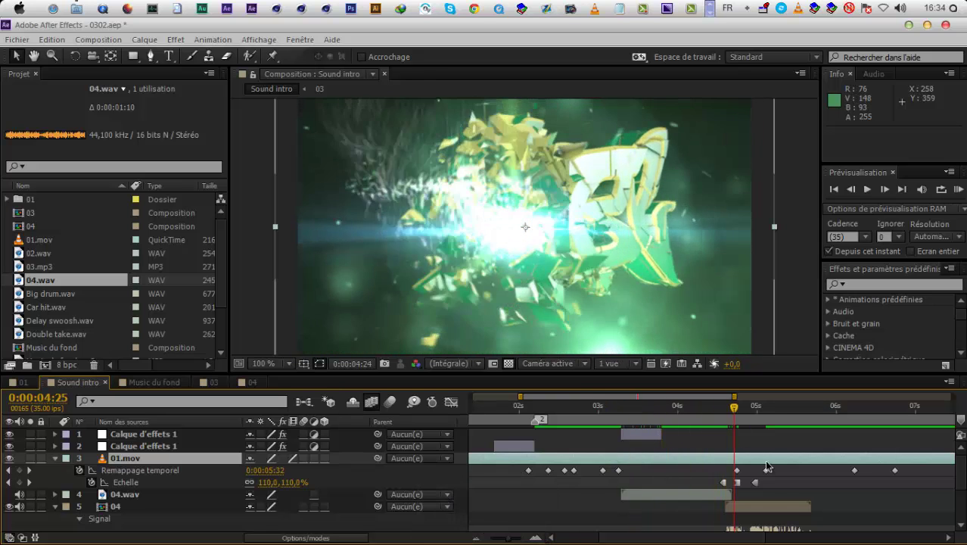
Preview the retimed clip from 0:00:02:24, and again from 0:00:02:34, to check the slow-motion section
{"action": "key", "text": "KP_0"}
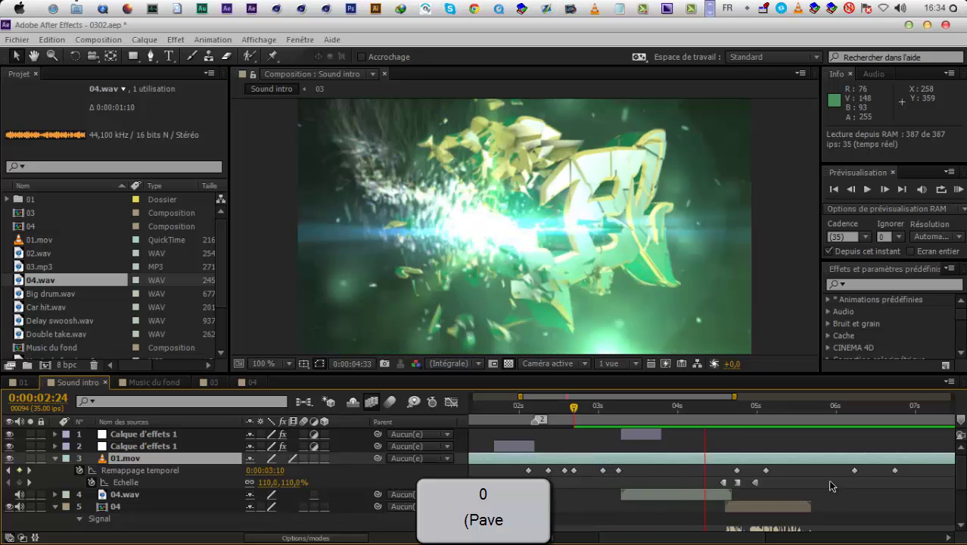
{"action": "left_click", "coordinate": [599, 426]}
{"action": "key", "text": "KP_0"}
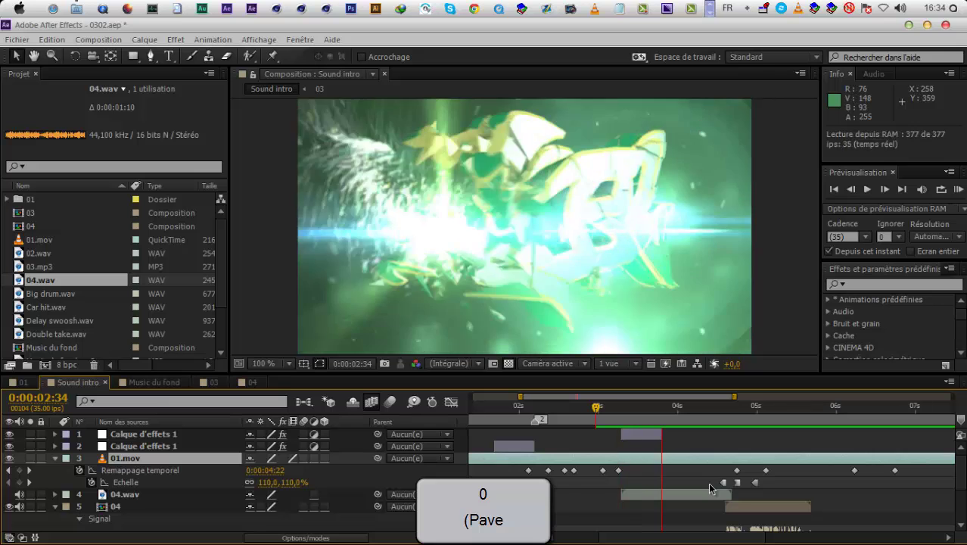
{"action": "left_click", "coordinate": [644, 452]}
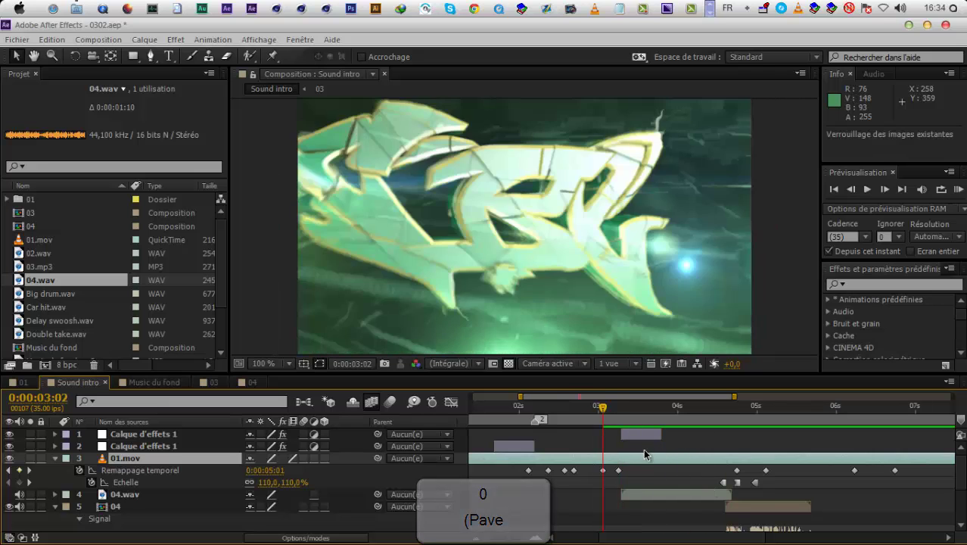
{"action": "left_click", "coordinate": [585, 426]}
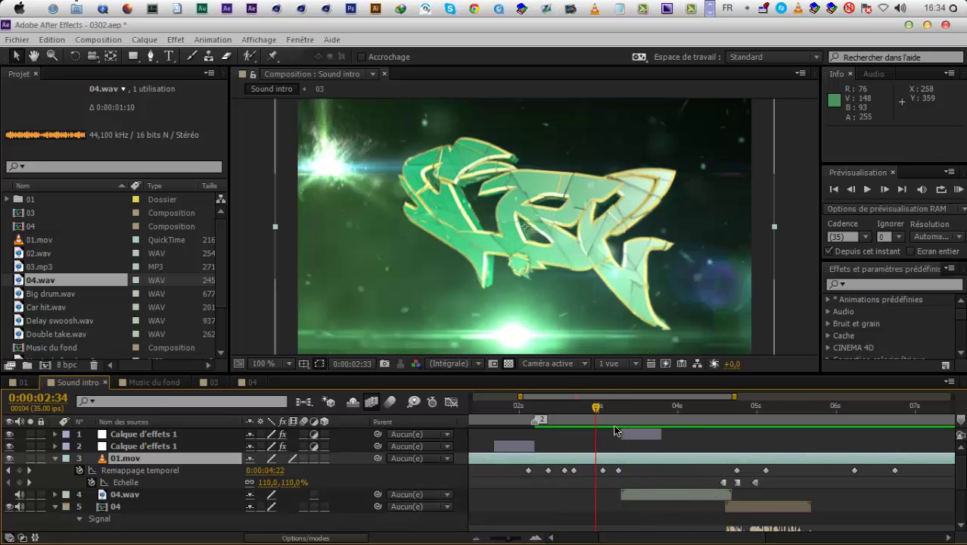
Display the audio waveform of 04.wav and scrub along the start of the sound
{"action": "left_click", "coordinate": [644, 492]}
{"action": "key", "text": "l"}
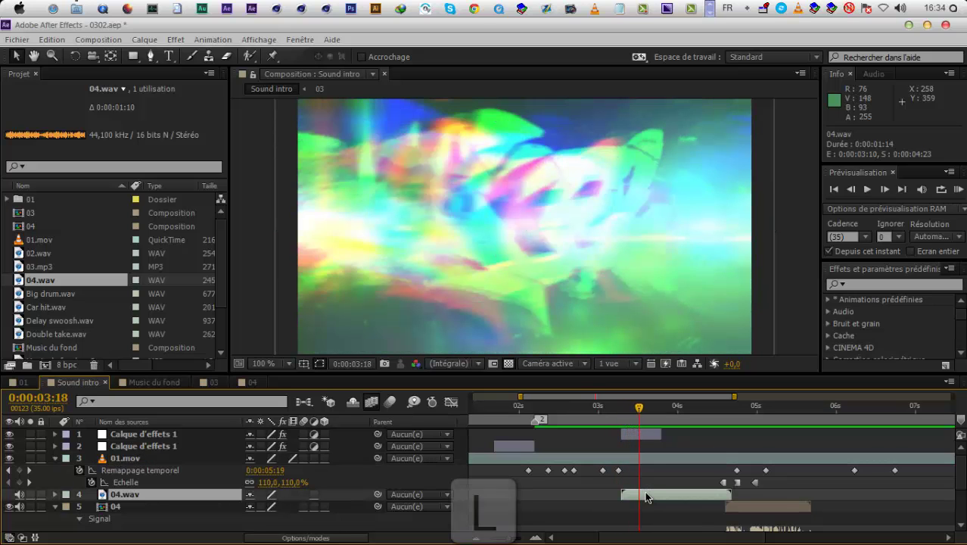
{"action": "key", "text": "l"}
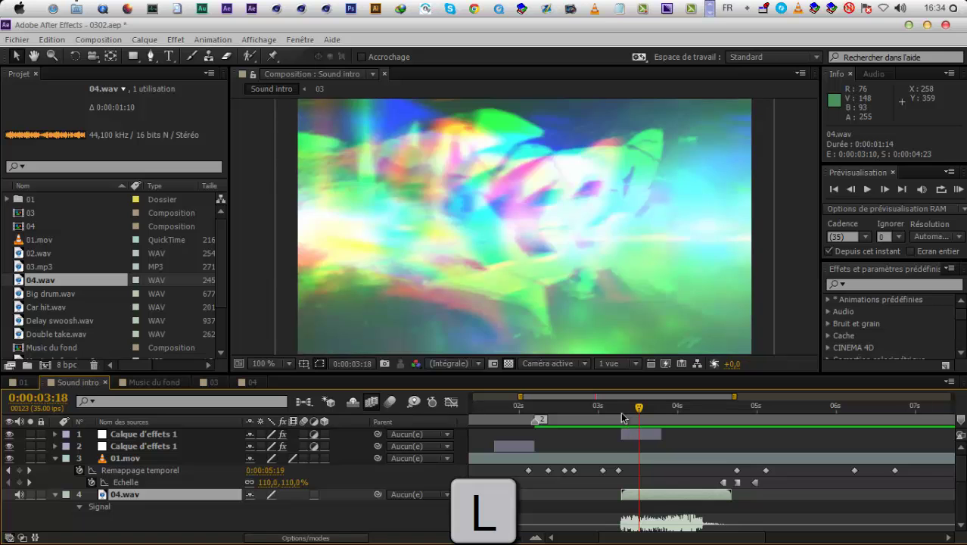
{"action": "left_click_drag", "start_coordinate": [618, 424], "coordinate": [655, 496]}
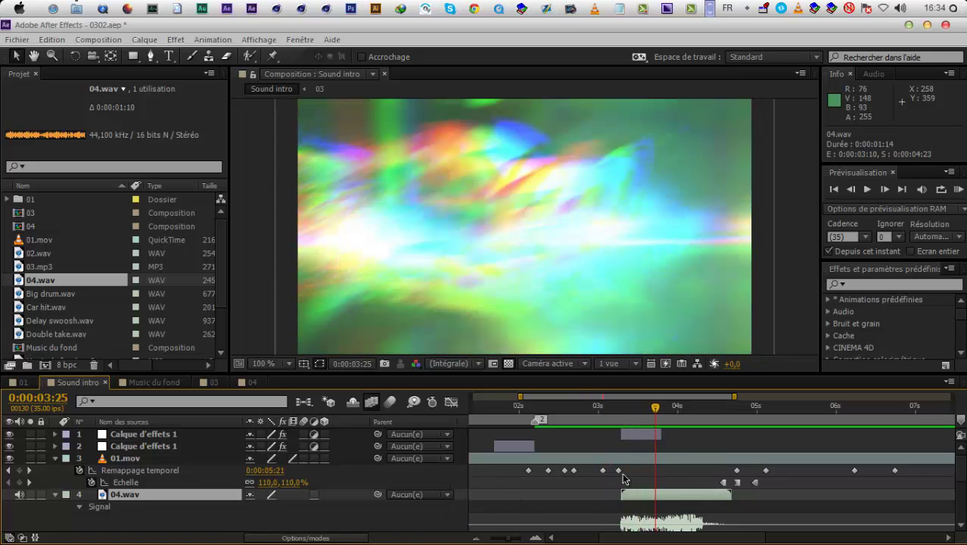
Shift the time remap keyframe at the start of 04.wav to 0:00:03:13 and preview the timing
{"action": "left_click", "coordinate": [621, 471]}
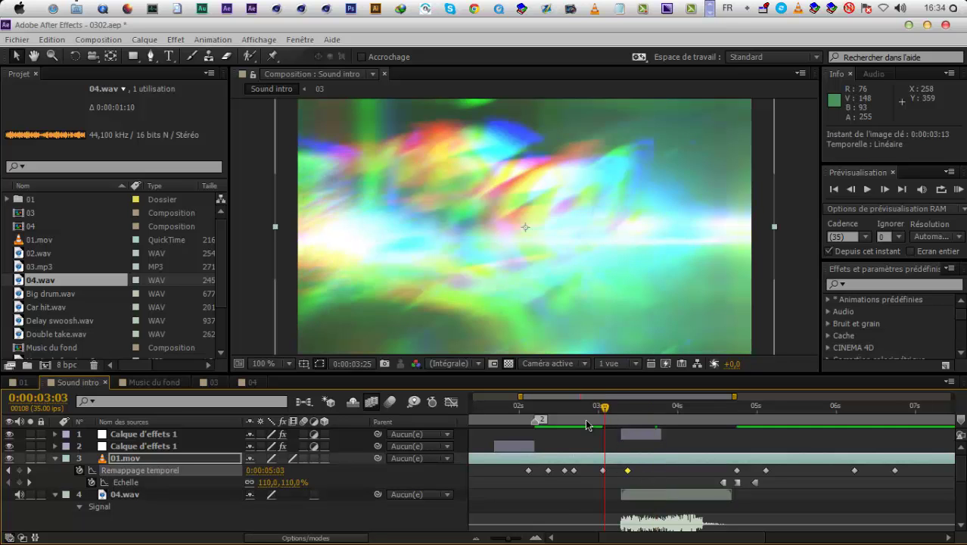
{"action": "key", "text": "KP_0"}
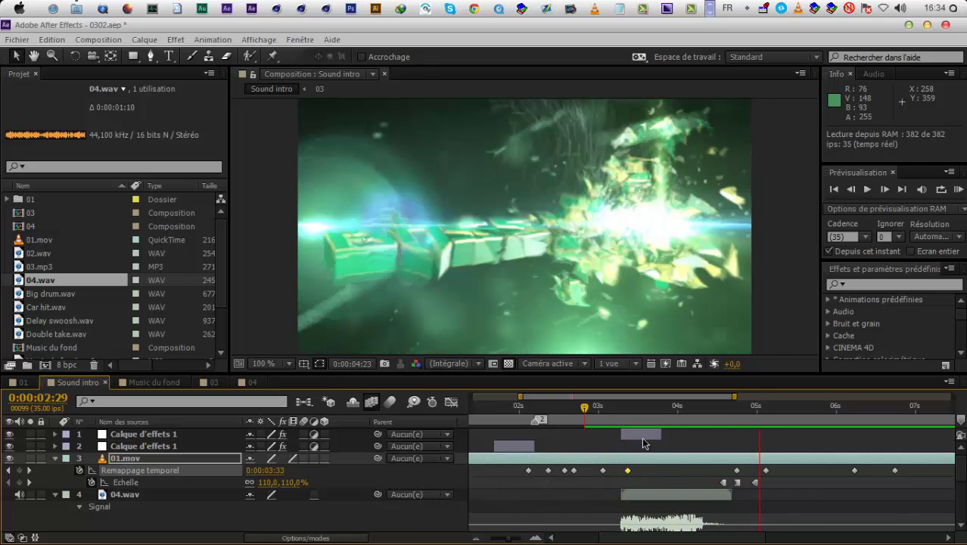
{"action": "key", "text": "space"}
Extend the adjustment layer above 04.wav (layer 1) to end at 0:00:03:33 and check a frame within it
{"action": "left_click", "coordinate": [640, 435]}
{"action": "left_click", "coordinate": [636, 419]}
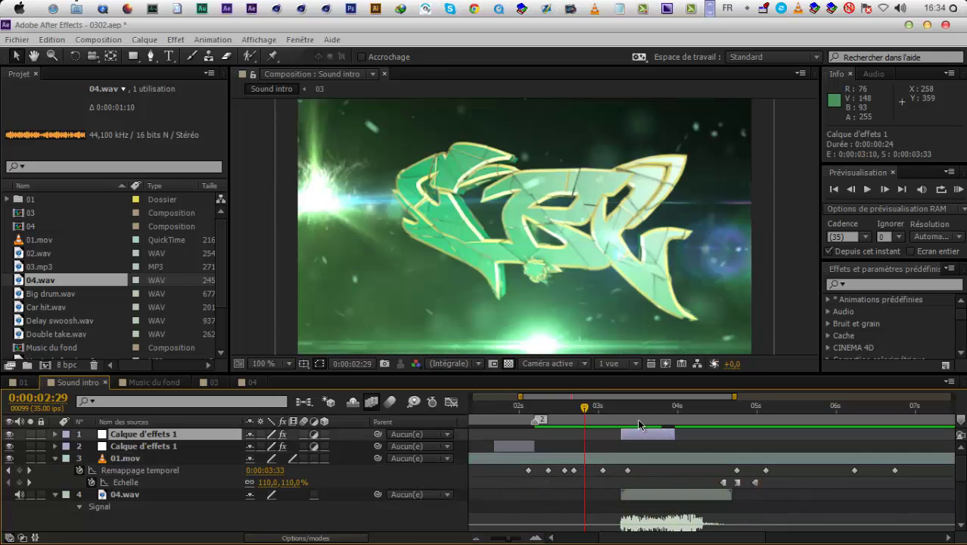
{"action": "left_click_drag", "start_coordinate": [644, 418], "coordinate": [640, 417]}
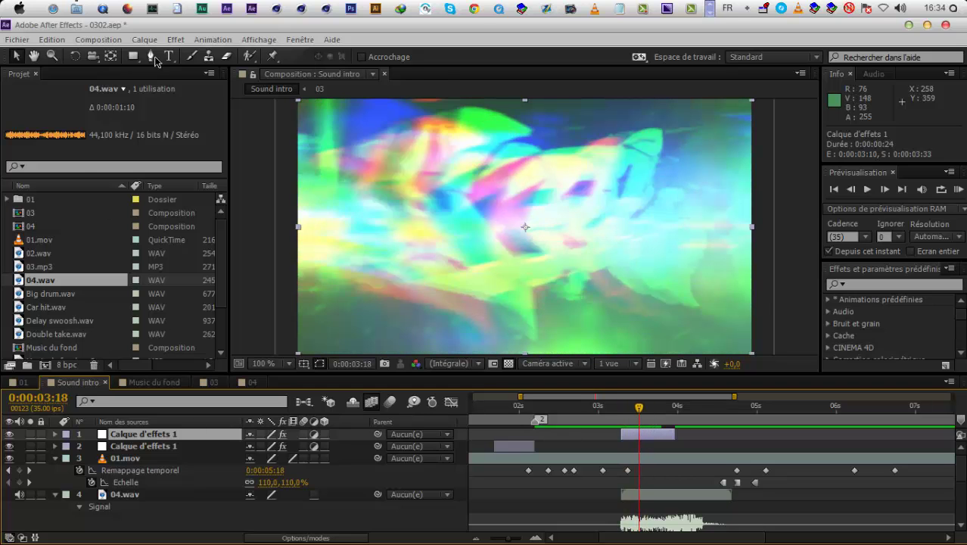
Show the effect settings of adjustment layer 1, set Twitch's Slide Amount to 16, and preview the result
{"action": "left_click", "coordinate": [182, 41]}
{"action": "left_click", "coordinate": [180, 43]}
{"action": "left_click", "coordinate": [182, 42]}
{"action": "left_click", "coordinate": [186, 51]}
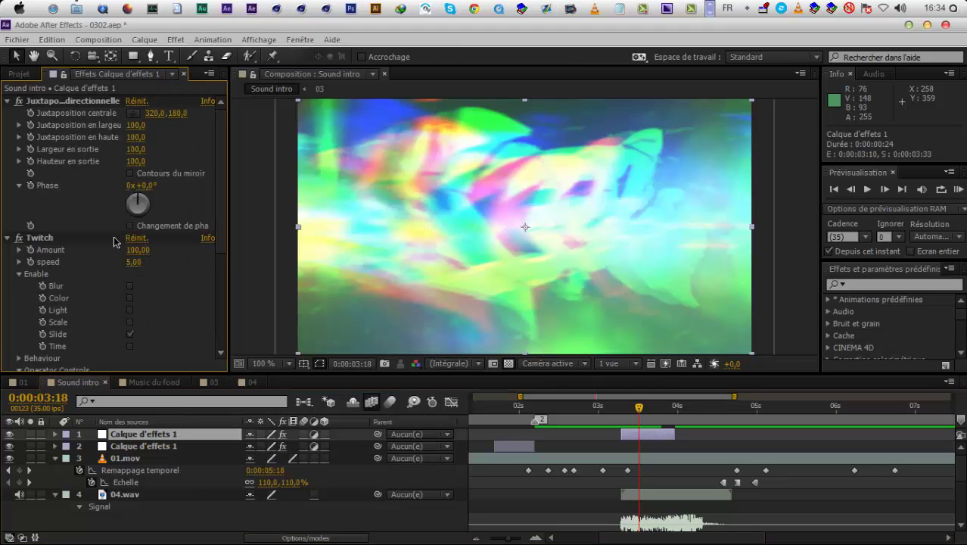
{"action": "scroll", "coordinate": [126, 288], "scroll_direction": "down", "scroll_amount": 3}
{"action": "scroll", "coordinate": [113, 294], "scroll_direction": "down", "scroll_amount": 5}
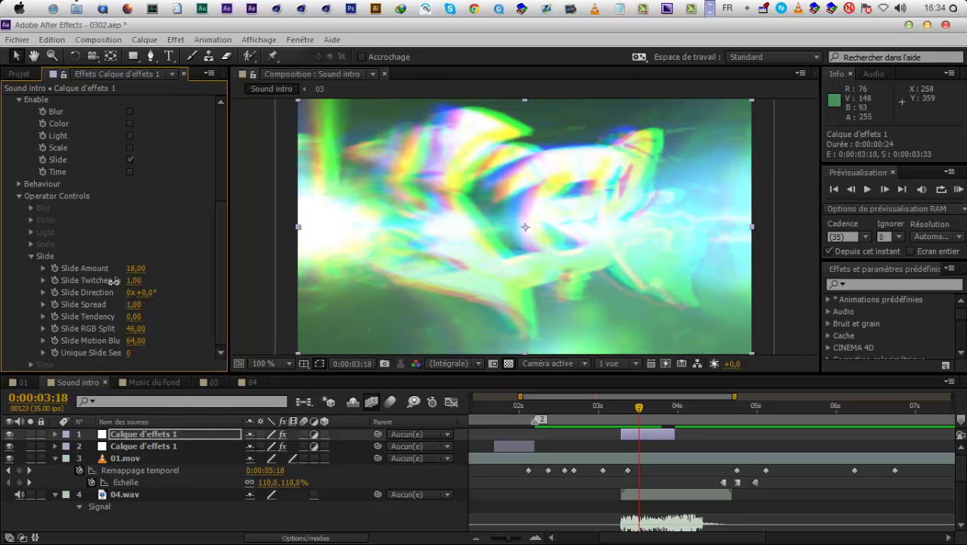
{"action": "left_click", "coordinate": [548, 422]}
{"action": "key", "text": "KP_0"}
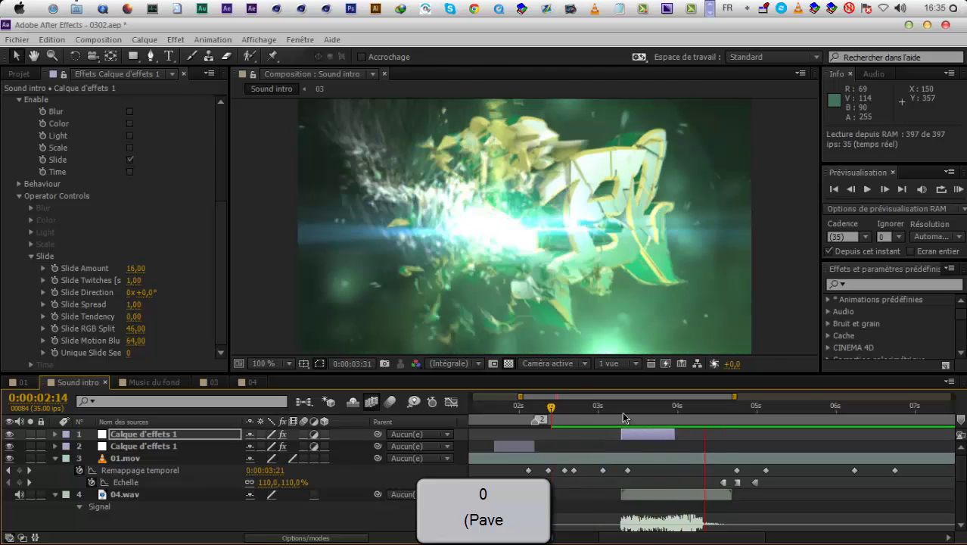
Set Twitch's Slide Amount to 30 and Slide RGB Split to 62 on layer 1, then preview the section
{"action": "left_click_drag", "start_coordinate": [629, 410], "coordinate": [651, 423]}
{"action": "key", "text": "KP_0"}
{"action": "left_click_drag", "start_coordinate": [138, 264], "coordinate": [145, 265]}
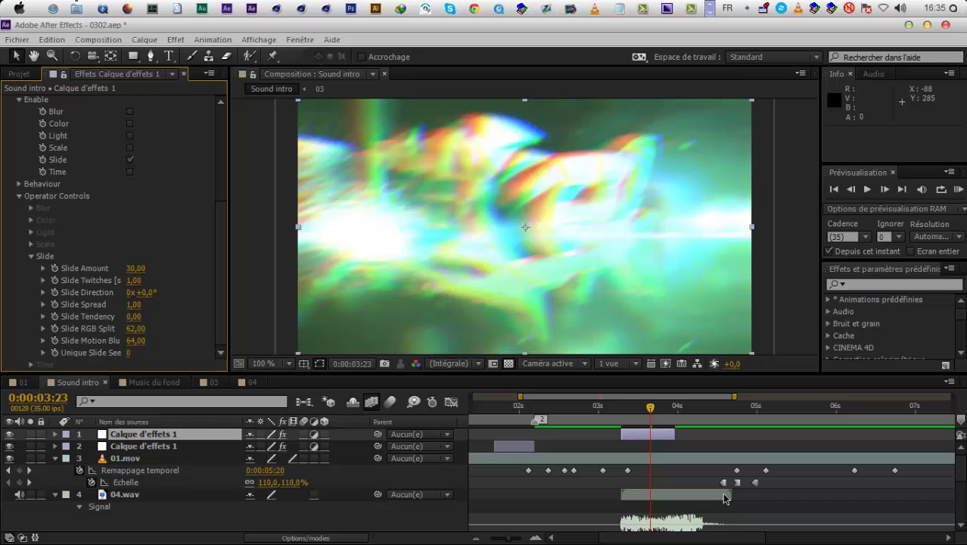
{"action": "left_click", "coordinate": [561, 422]}
{"action": "key", "text": "KP_0"}
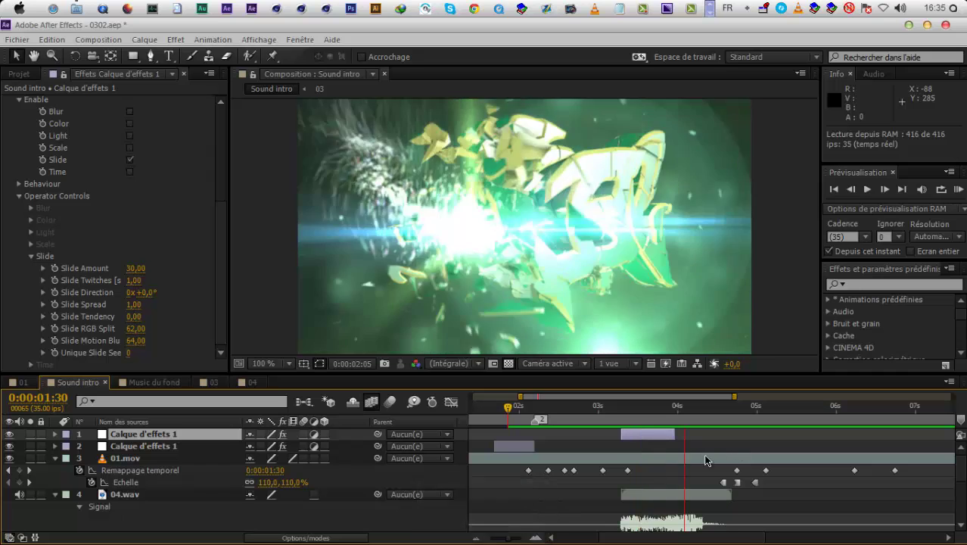
{"action": "key", "text": "KP_0"}
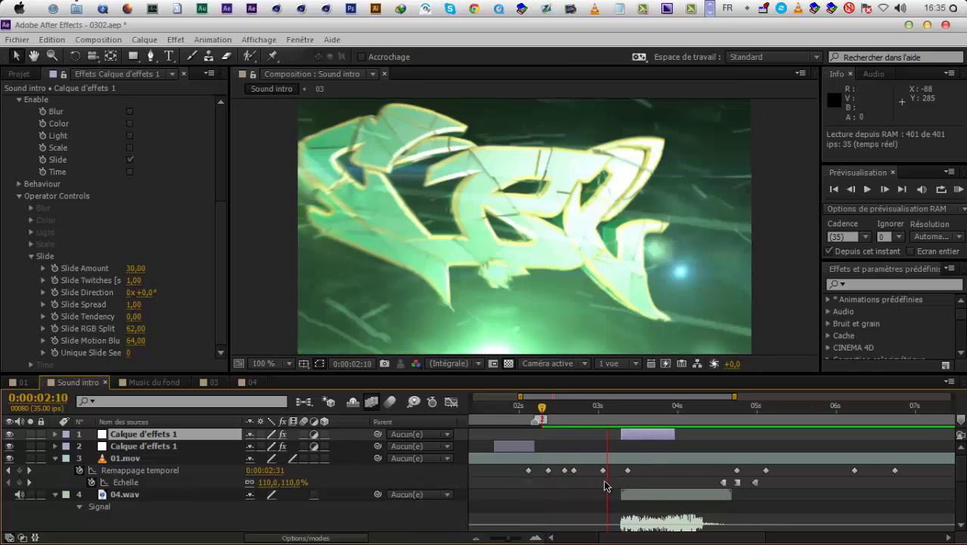
Move 01.mov's time remap keyframe to just before 3 s and the next one back to the start of 04.wav, then preview
{"action": "left_click_drag", "start_coordinate": [599, 471], "coordinate": [591, 471]}
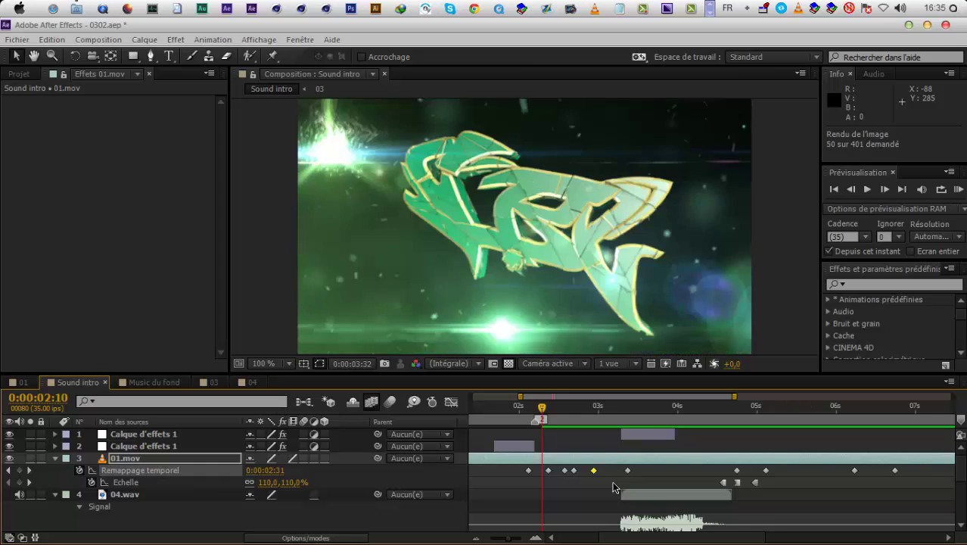
{"action": "key", "text": "KP_0"}
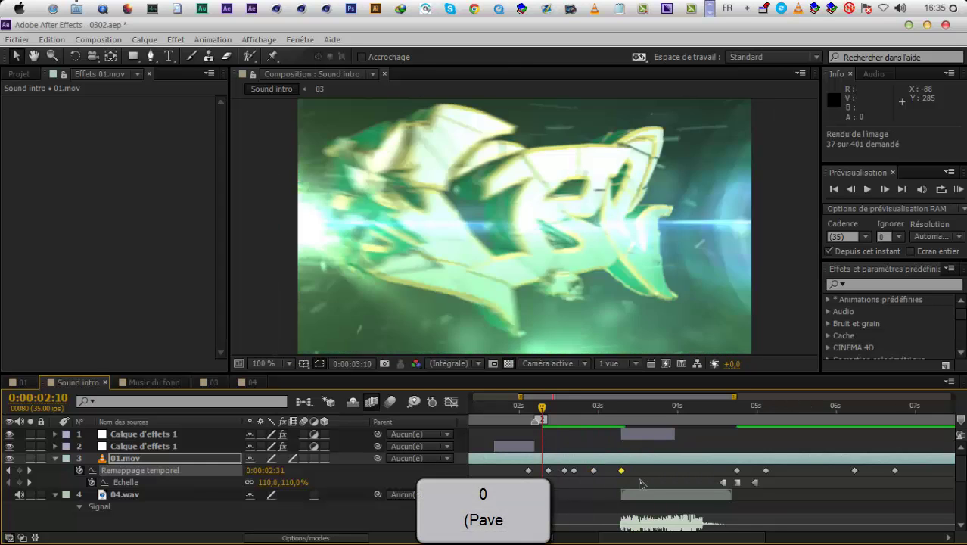
{"action": "key", "text": "KP_0"}
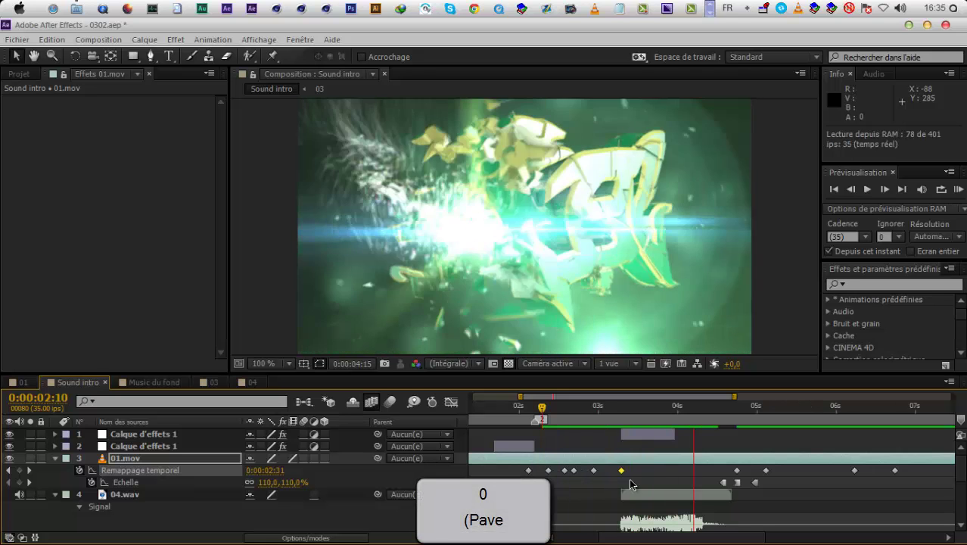
Nudge the selected time remap keyframe slightly earlier, just ahead of the start of 04.wav, and preview the timing
{"action": "left_click", "coordinate": [622, 473]}
{"action": "left_click_drag", "start_coordinate": [622, 475], "coordinate": [616, 475]}
{"action": "key", "text": "KP_0"}
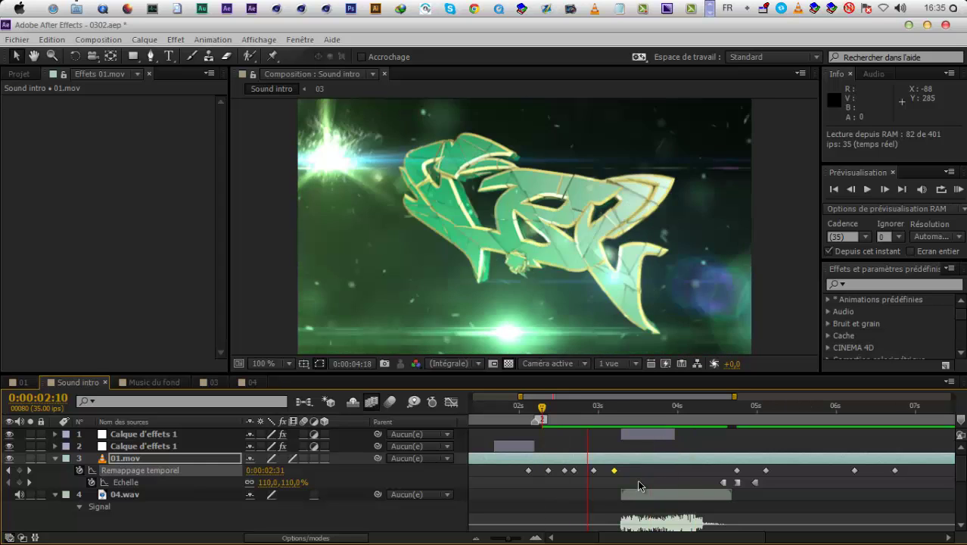
{"action": "key", "text": "KP_0"}
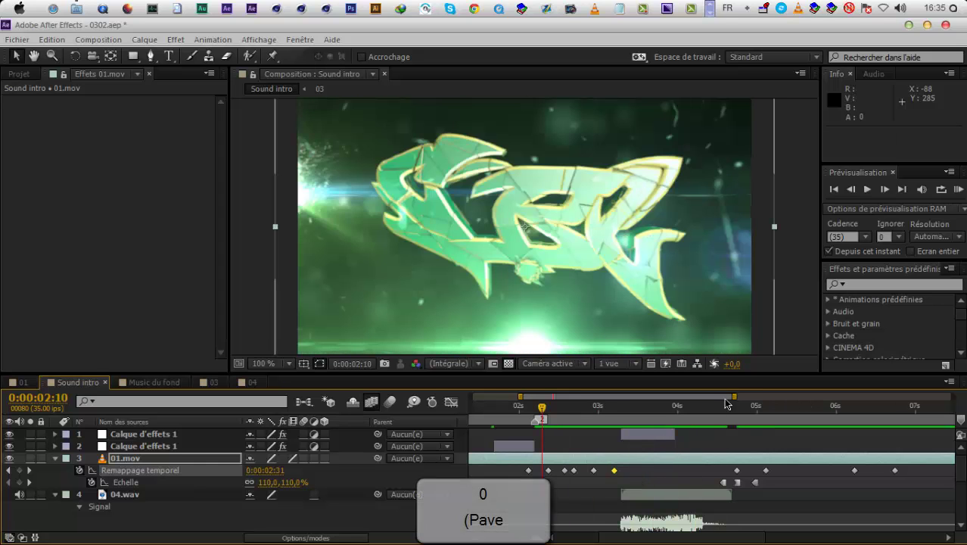
Extend the work area to span 0:00:00:00 to 0:00:13:26 and preview the whole composition from the start
{"action": "left_click_drag", "start_coordinate": [734, 397], "coordinate": [952, 398]}
{"action": "left_click_drag", "start_coordinate": [521, 397], "coordinate": [454, 414]}
{"action": "key", "text": "Home"}
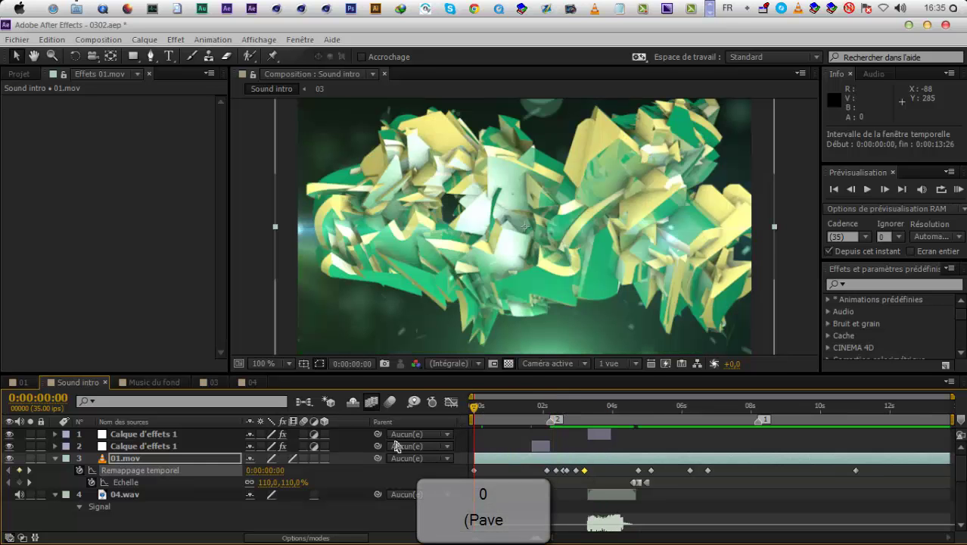
{"action": "key", "text": "KP_0"}
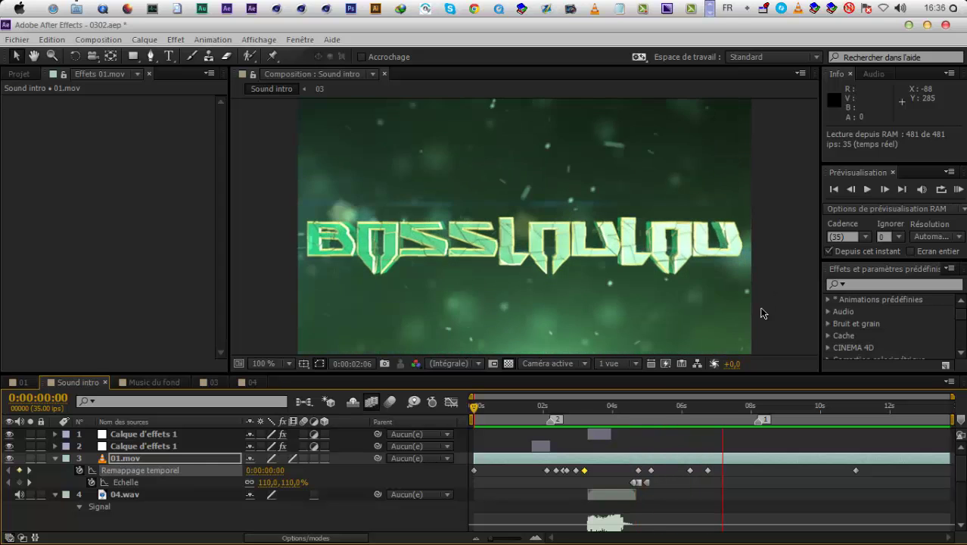
Set the scale of 01.mov to 100% at its last scale keyframe, 0:00:04:34
{"action": "left_click", "coordinate": [663, 409]}
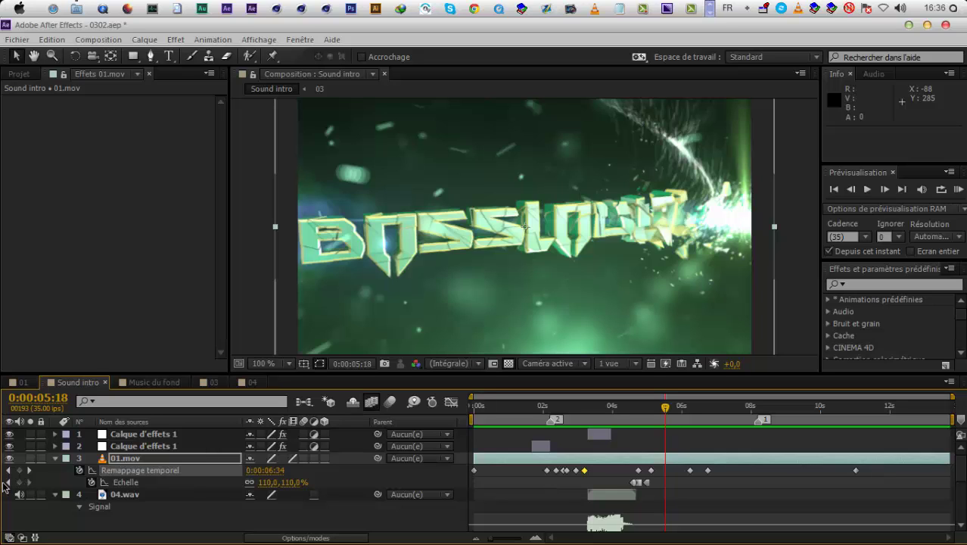
{"action": "left_click", "coordinate": [6, 485]}
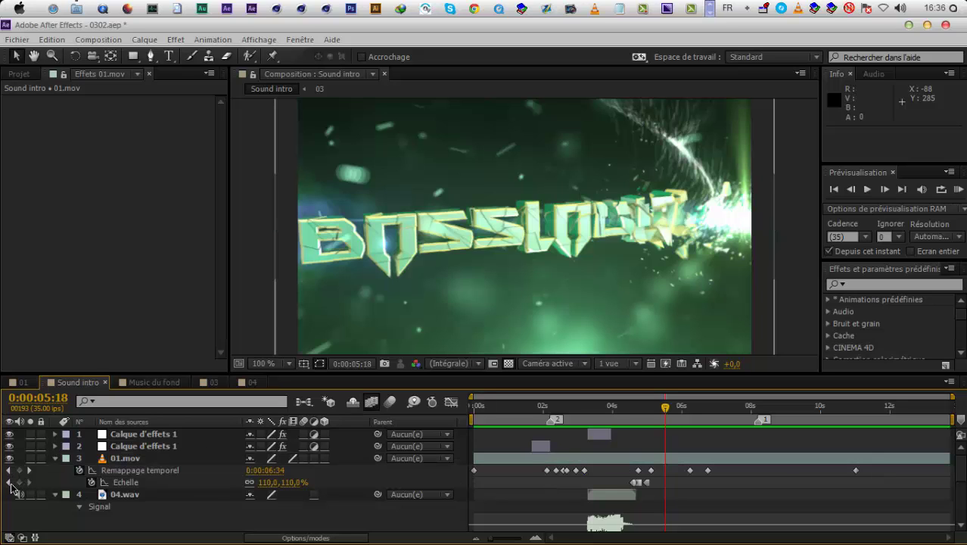
{"action": "left_click", "coordinate": [9, 483]}
{"action": "type", "text": "100"}
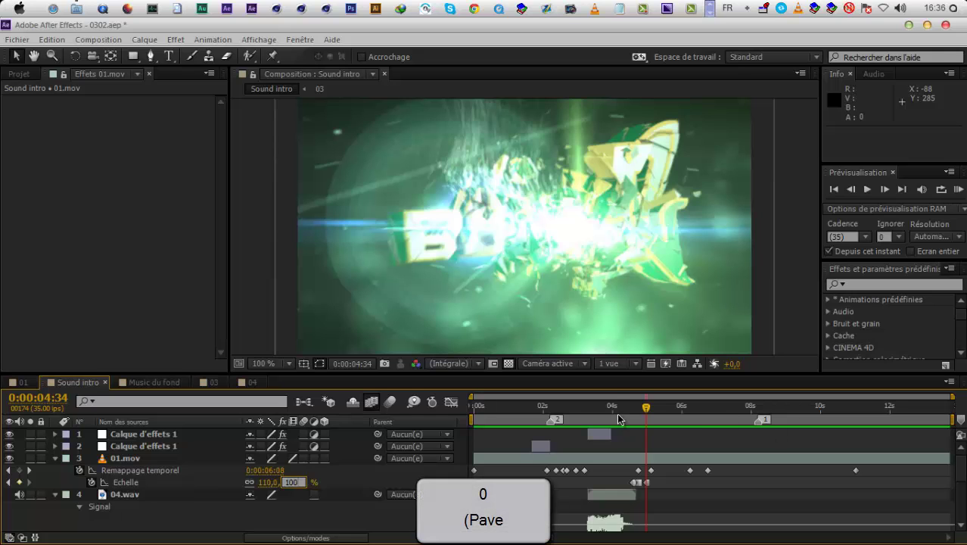
Set the scale of 01.mov to 100% at its first scale keyframe, 0:00:04:20, and check the surrounding frames
{"action": "left_click", "coordinate": [617, 413]}
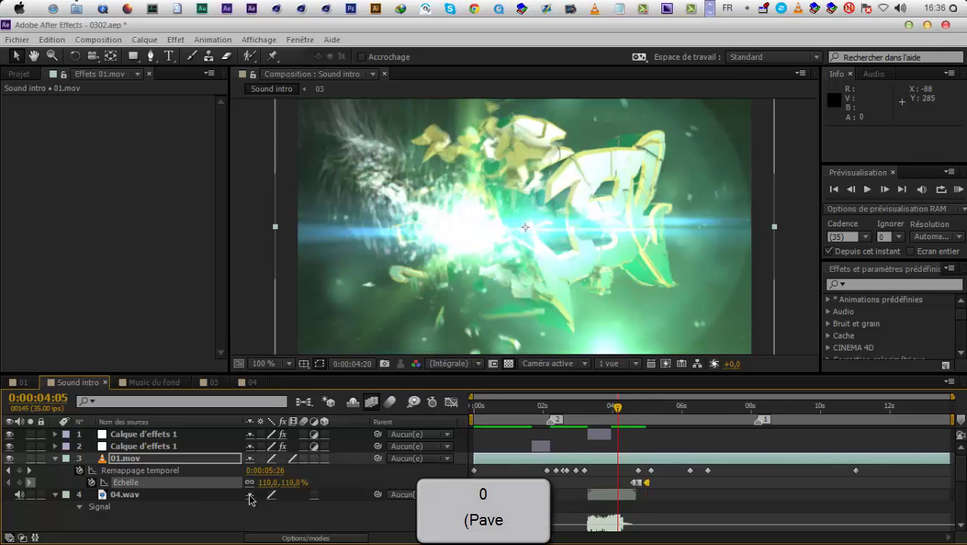
{"action": "key", "text": "k"}
{"action": "left_click", "coordinate": [262, 482]}
{"action": "type", "text": "100"}
{"action": "left_click", "coordinate": [340, 486]}
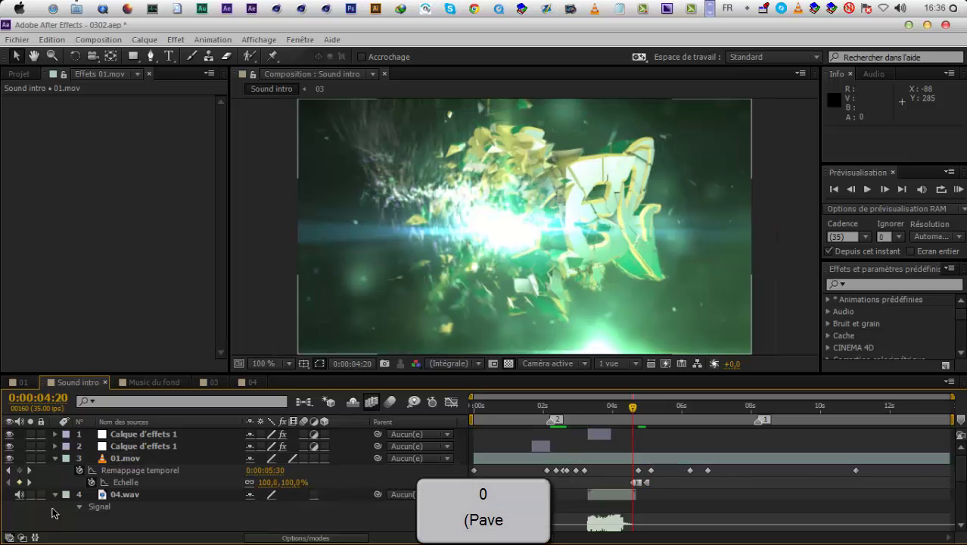
{"action": "left_click", "coordinate": [29, 482]}
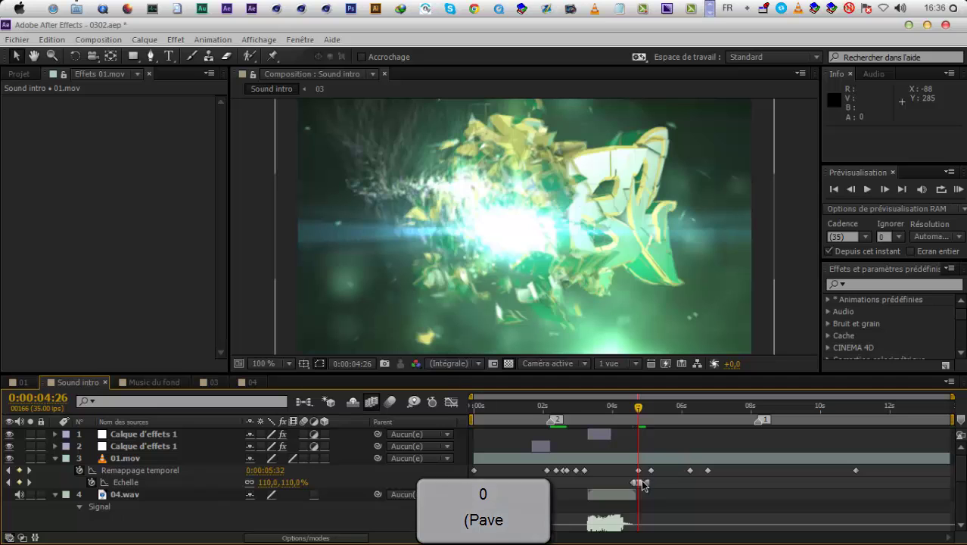
{"action": "left_click", "coordinate": [610, 418]}
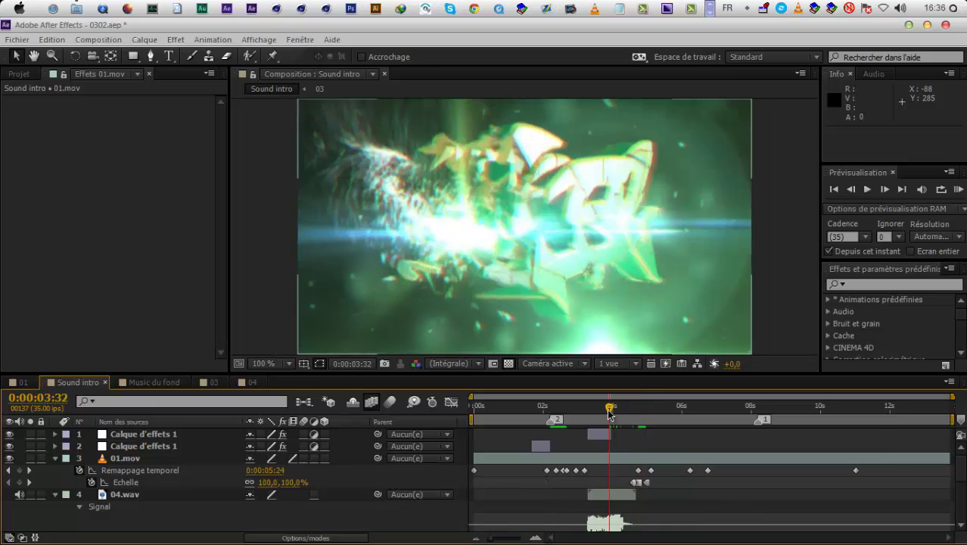
Preview the composition from 0:00:03:12 to check the glitch and scale pulse against the sound
{"action": "left_click_drag", "start_coordinate": [610, 415], "coordinate": [589, 415]}
{"action": "left_click", "coordinate": [960, 192]}
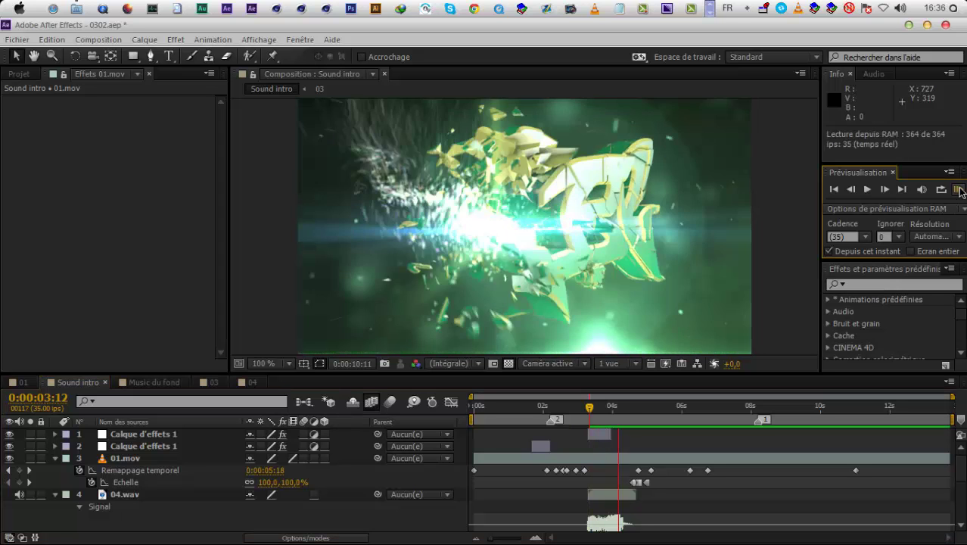
{"action": "left_click", "coordinate": [960, 192]}
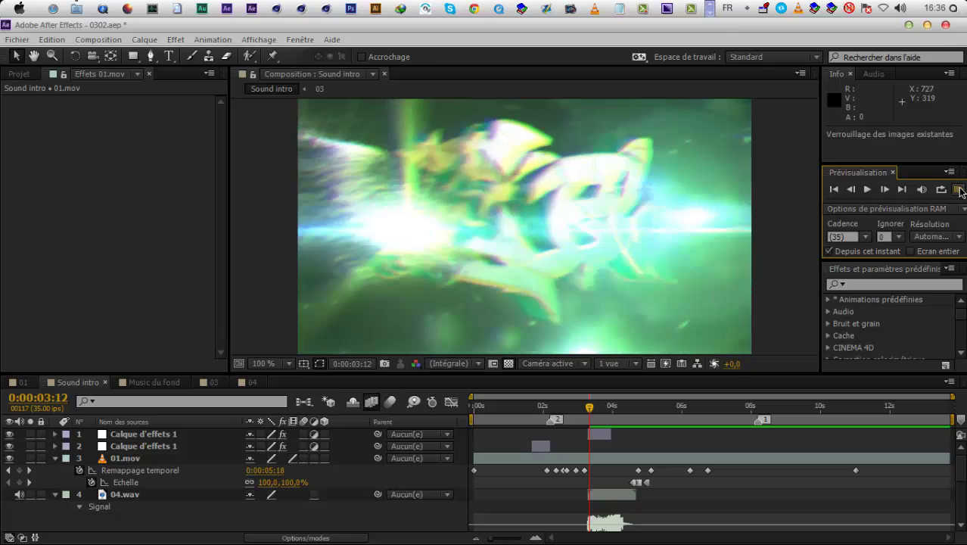
{"action": "left_click", "coordinate": [960, 191]}
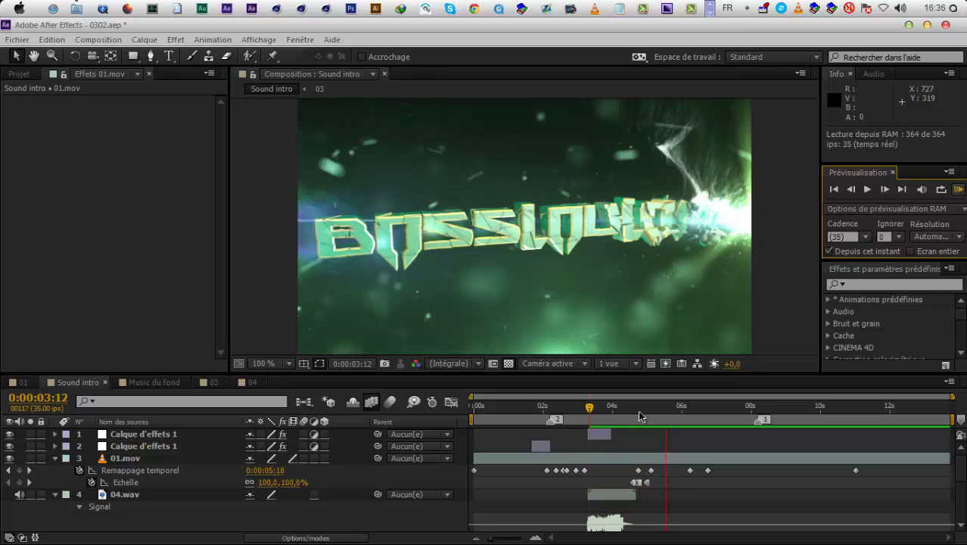
{"action": "key", "text": "space"}
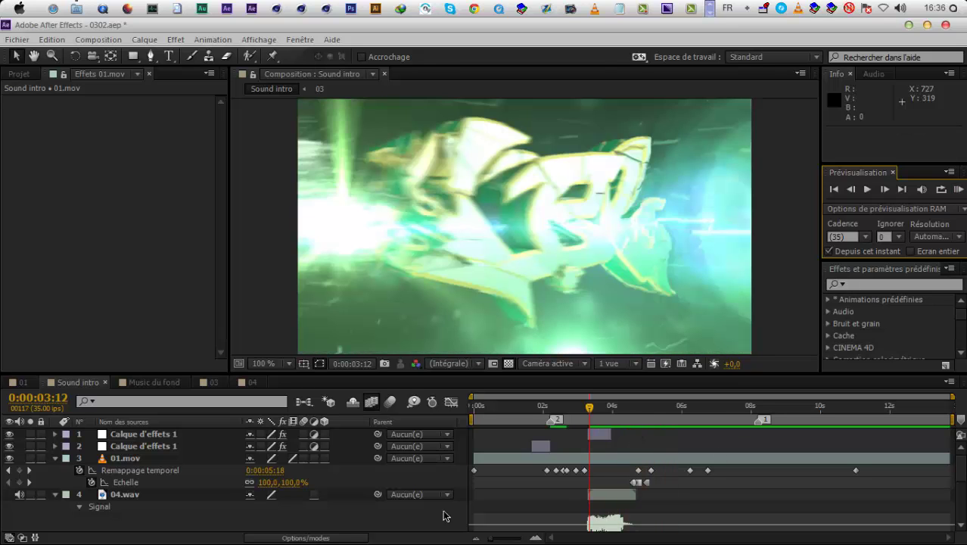
Adjust the scale of 01.mov at the middle keyframe of its pulse and preview from 0:00:01:02
{"action": "left_click", "coordinate": [30, 483]}
{"action": "left_click_drag", "start_coordinate": [270, 485], "coordinate": [470, 446]}
{"action": "left_click", "coordinate": [511, 407]}
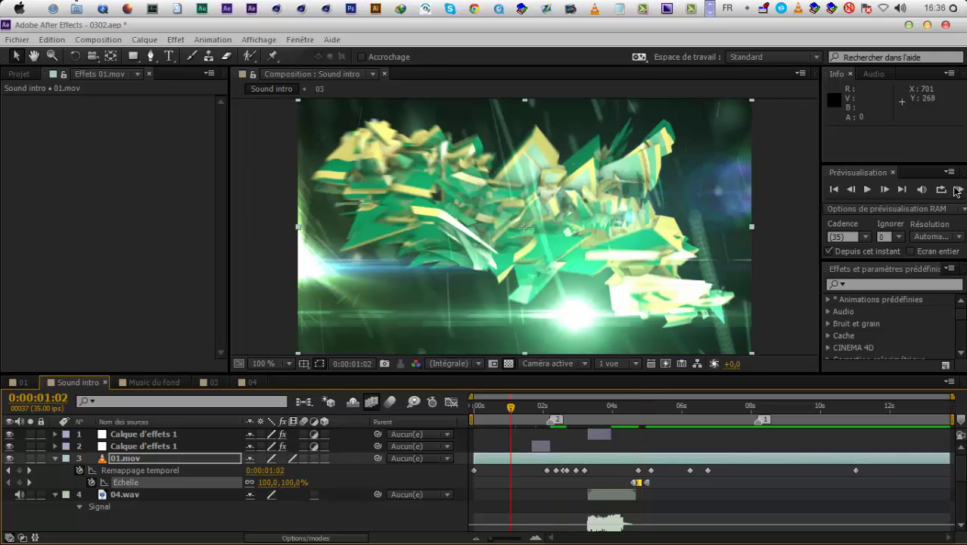
{"action": "left_click", "coordinate": [957, 190]}
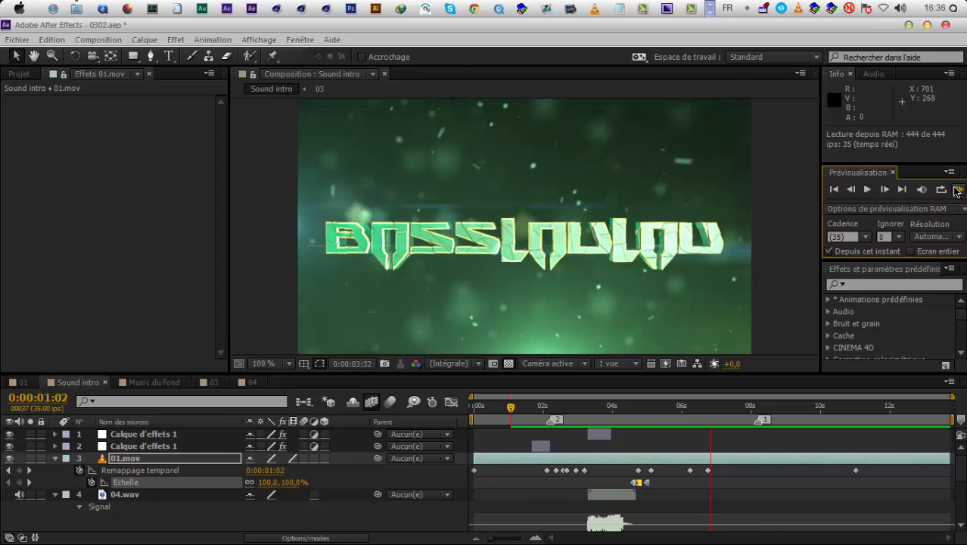
{"action": "left_click", "coordinate": [957, 190]}
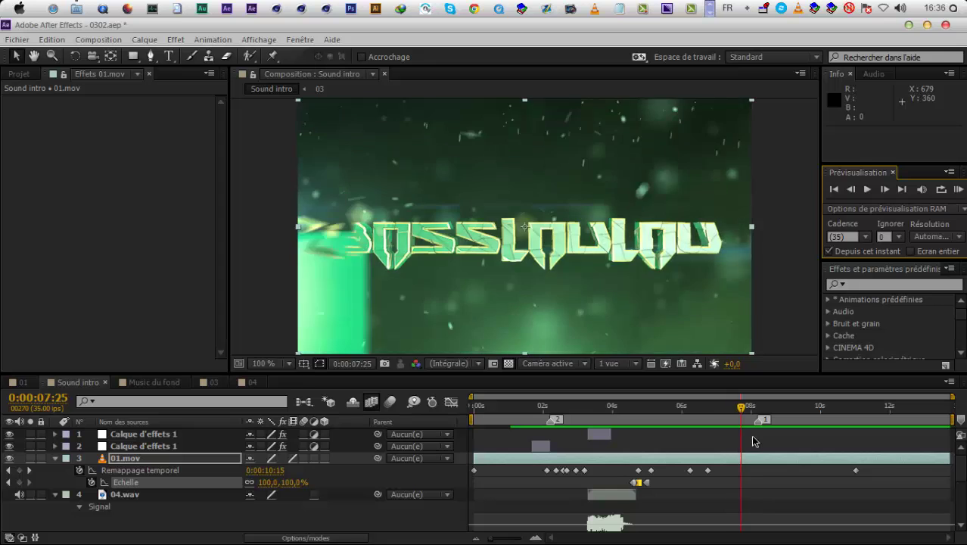
Add a time remap keyframe to 01.mov at 0:00:07:16 and shift it later together with the last one, which lands at 0:00:12:08
{"action": "left_click_drag", "start_coordinate": [734, 445], "coordinate": [701, 441]}
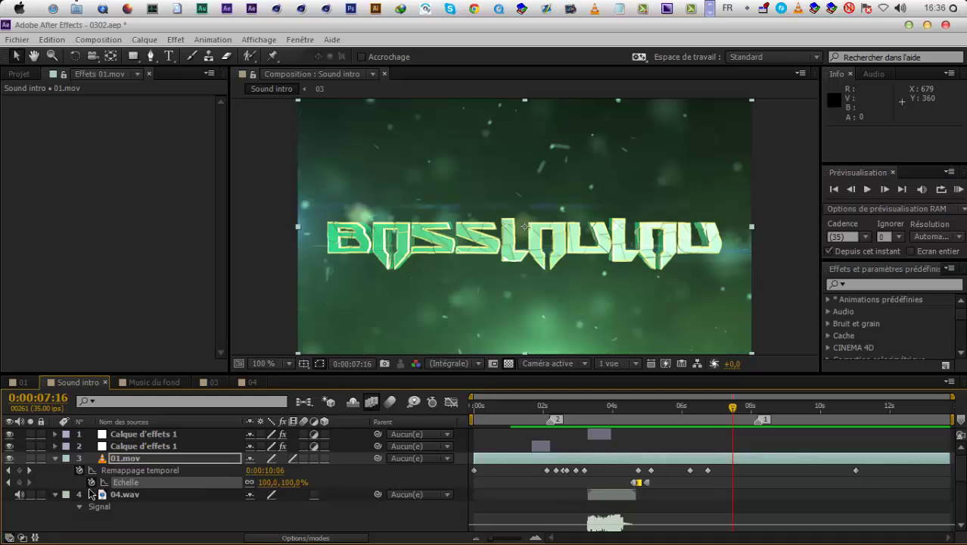
{"action": "left_click", "coordinate": [19, 471]}
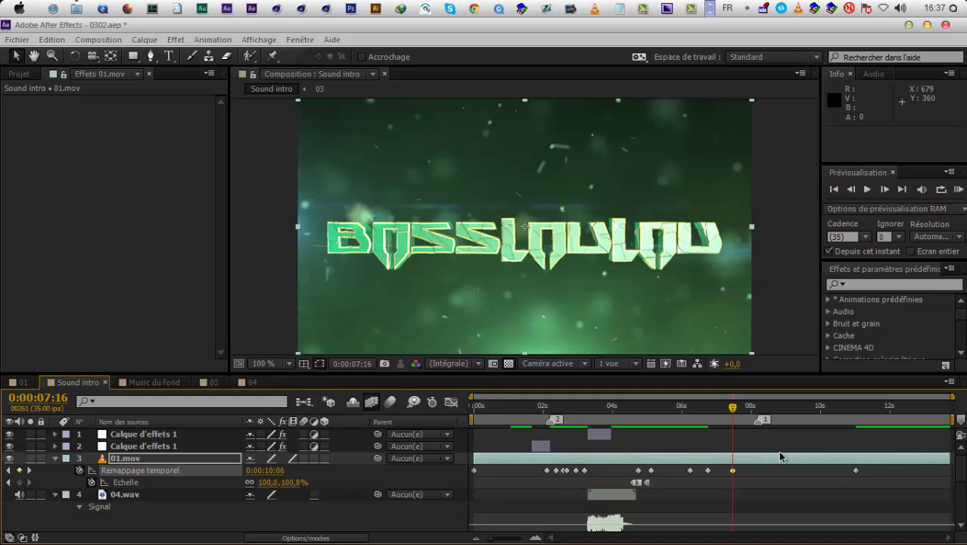
{"action": "left_click", "coordinate": [856, 470], "text": "shift"}
{"action": "left_click_drag", "start_coordinate": [856, 471], "coordinate": [872, 471]}
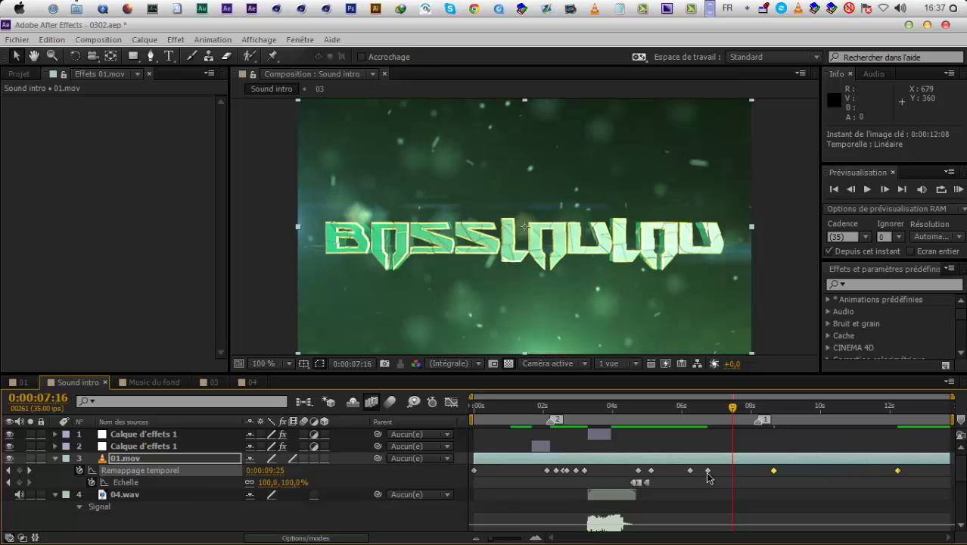
Delete the time remap keyframe just before 0:00:07:00, shift the last two to end at 0:00:12:28, and preview from 0:00:05:22
{"action": "key", "text": "Delete"}
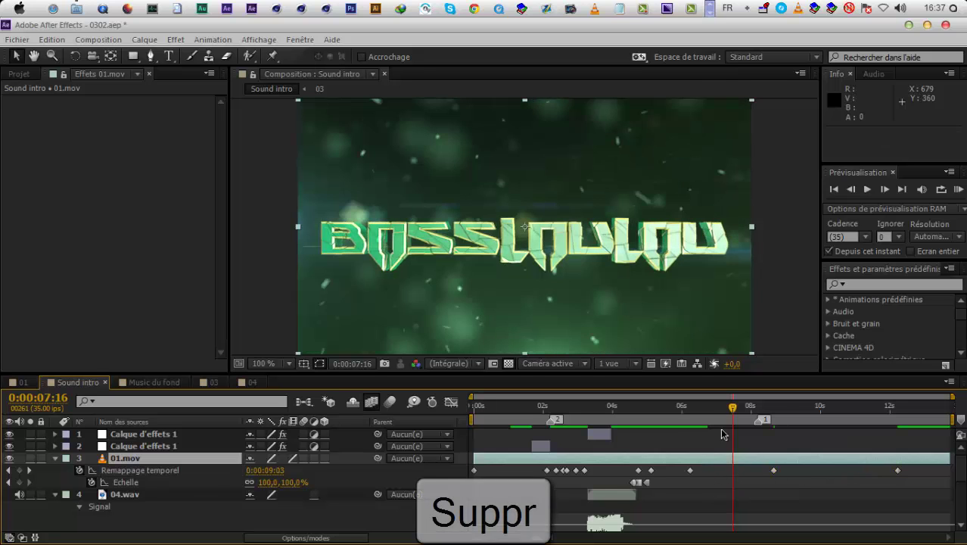
{"action": "left_click_drag", "start_coordinate": [700, 416], "coordinate": [920, 474]}
{"action": "left_click_drag", "start_coordinate": [768, 416], "coordinate": [693, 426]}
{"action": "key", "text": "space"}
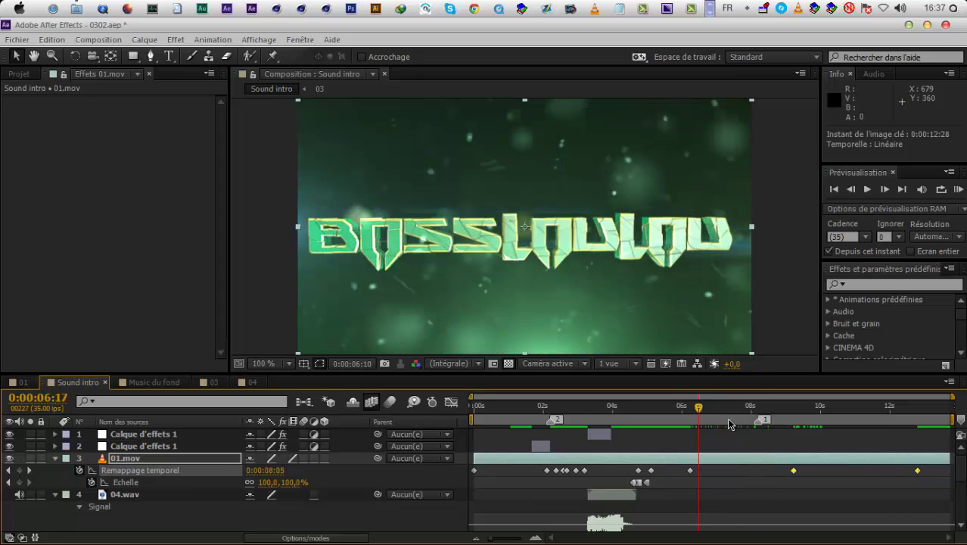
{"action": "key", "text": "KP_0"}
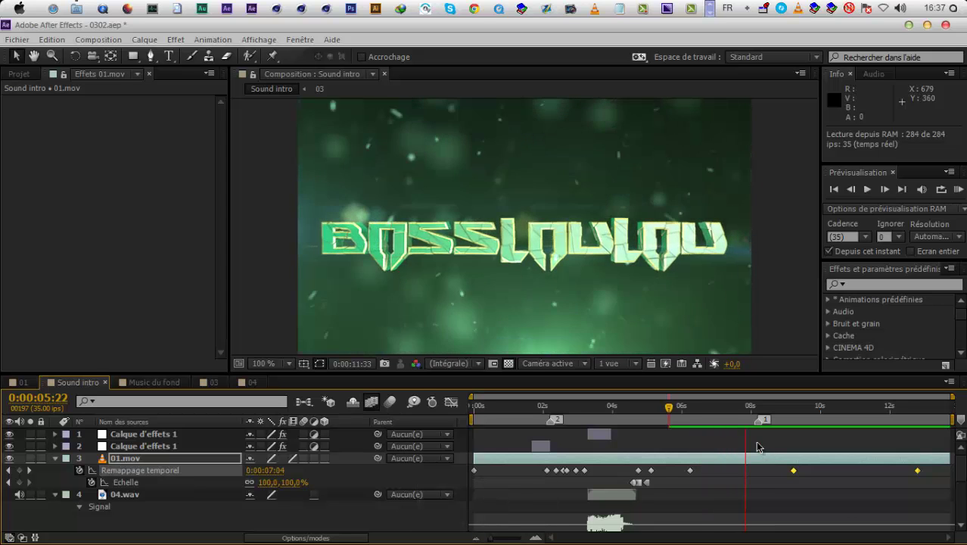
Check the frames around marker 1 and preview from 0:00:06:28 to locate the next sound hit
{"action": "left_click", "coordinate": [737, 421]}
{"action": "left_click_drag", "start_coordinate": [739, 422], "coordinate": [758, 422]}
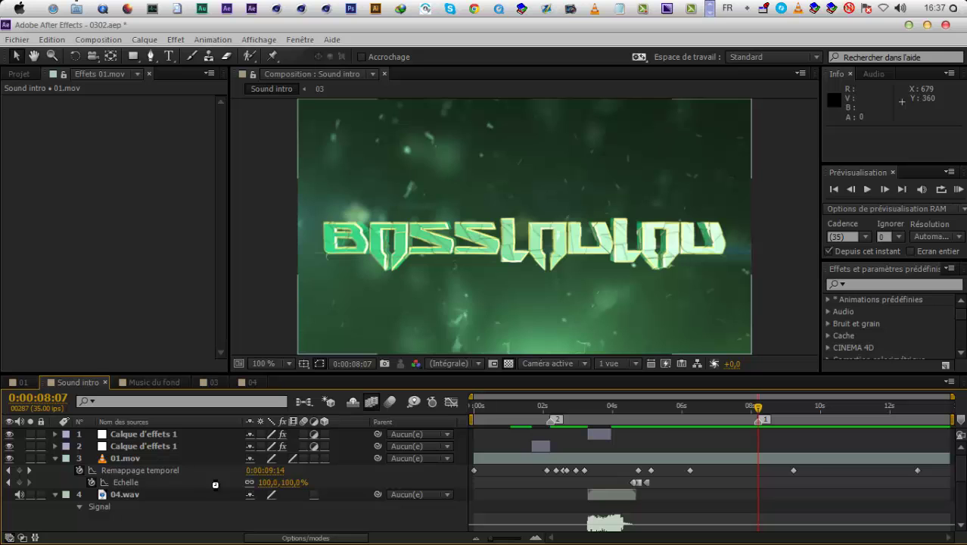
{"action": "left_click", "coordinate": [710, 421]}
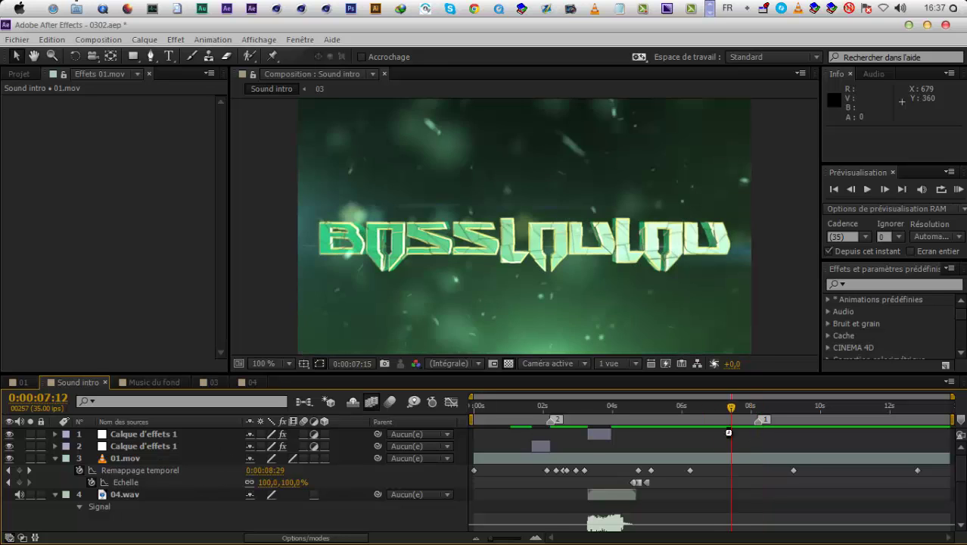
{"action": "key", "text": "KP_0"}
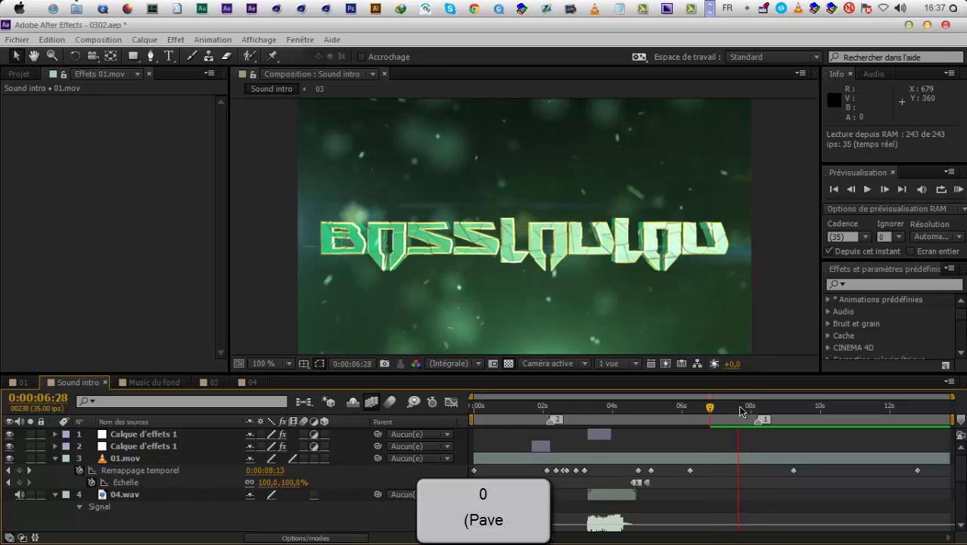
Add a scale keyframe to 01.mov at 0:00:07:33 and preview from 0:00:06:18
{"action": "left_click", "coordinate": [751, 421]}
{"action": "left_click_drag", "start_coordinate": [750, 421], "coordinate": [749, 423]}
{"action": "left_click", "coordinate": [746, 457]}
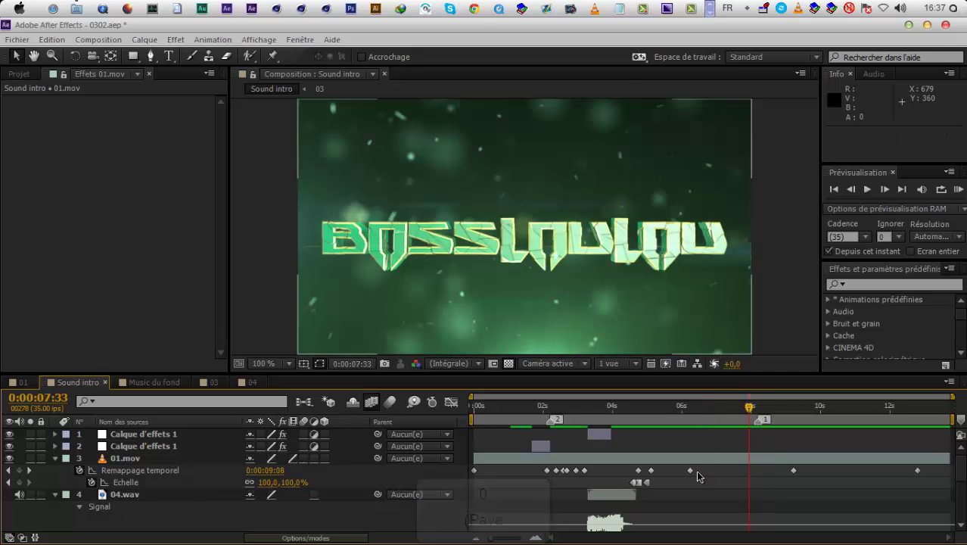
{"action": "left_click", "coordinate": [19, 482]}
{"action": "left_click_drag", "start_coordinate": [749, 415], "coordinate": [700, 415]}
{"action": "key", "text": "KP_0"}
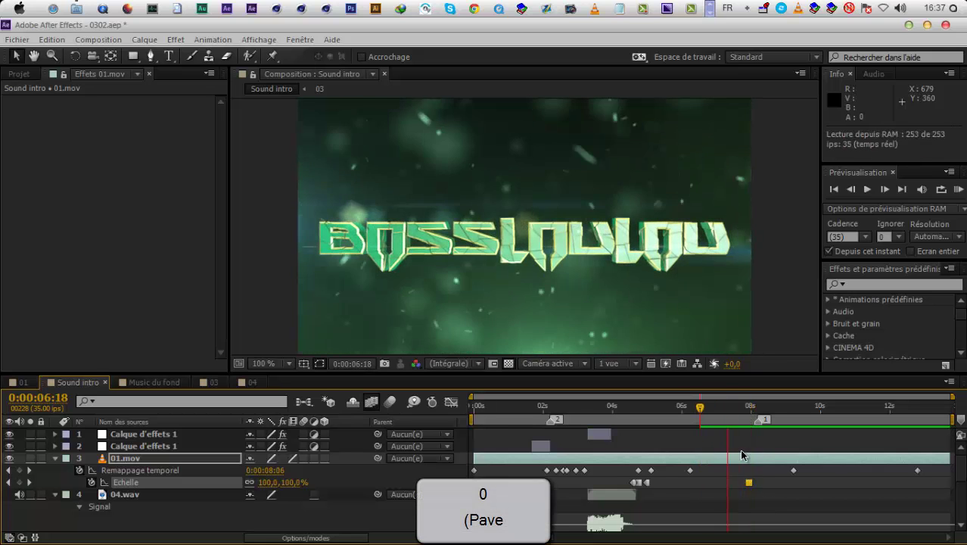
Add a scale keyframe to 01.mov at 0:00:07:22 and preview from 0:00:06:14
{"action": "left_click", "coordinate": [737, 415]}
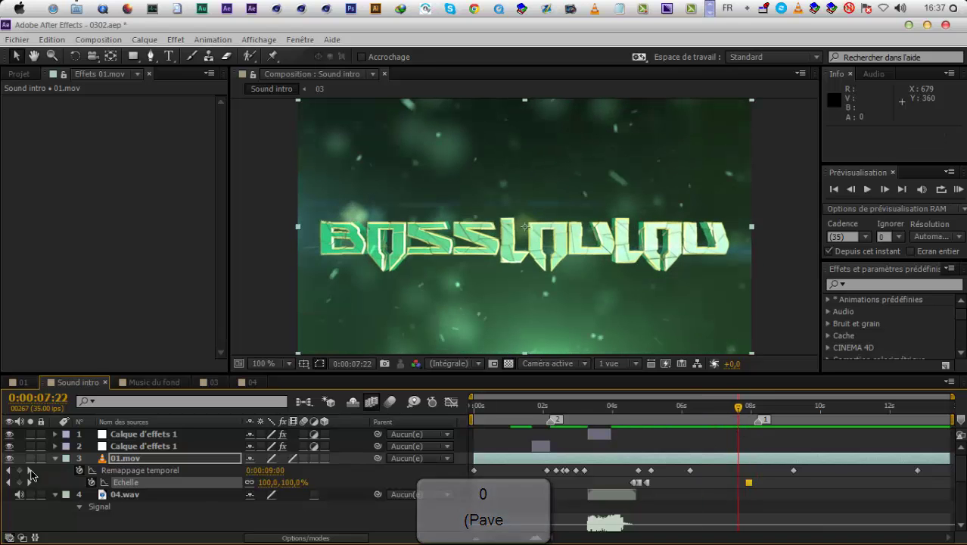
{"action": "left_click", "coordinate": [695, 420]}
{"action": "key", "text": "KP_0"}
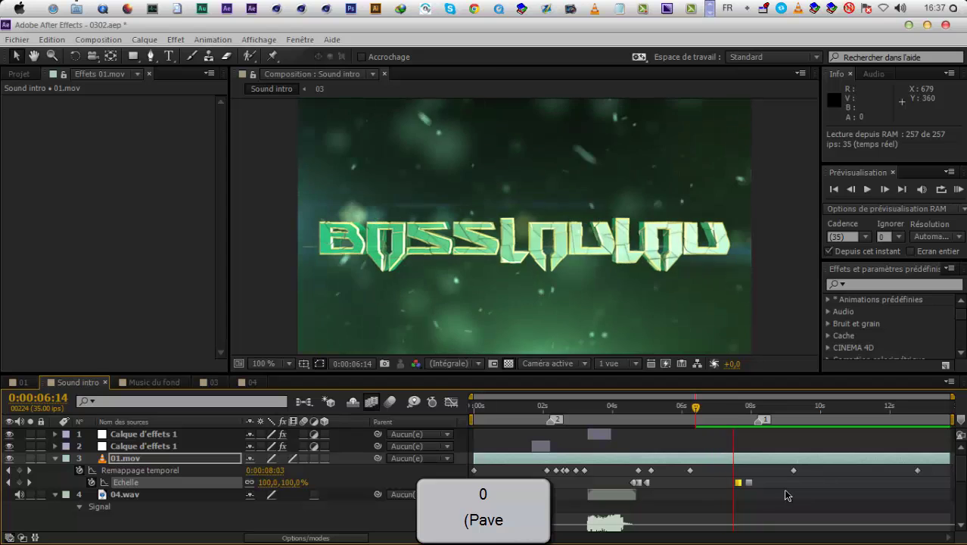
{"action": "key", "text": "KP_0"}
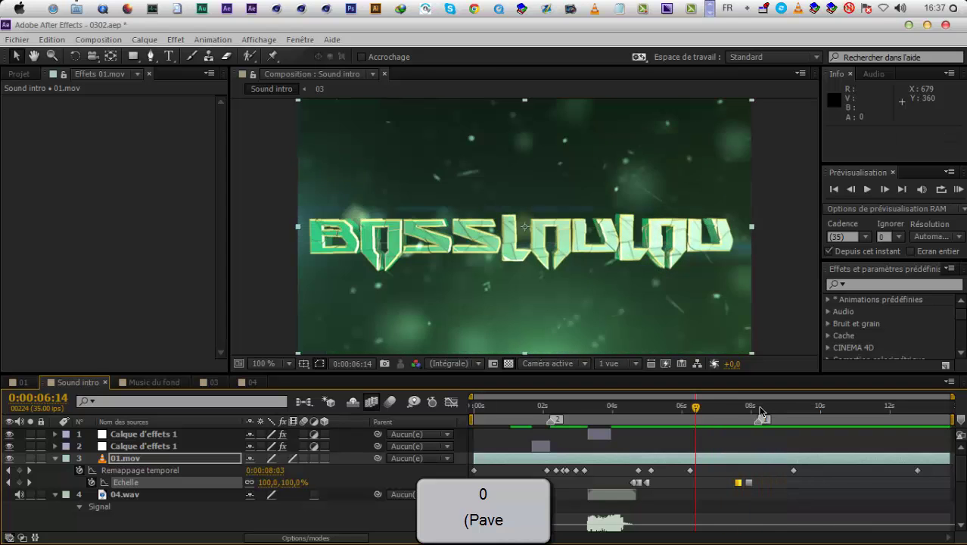
Add a scale keyframe to 01.mov at 0:00:08:08 and preview from 0:00:06:20
{"action": "left_click", "coordinate": [759, 411]}
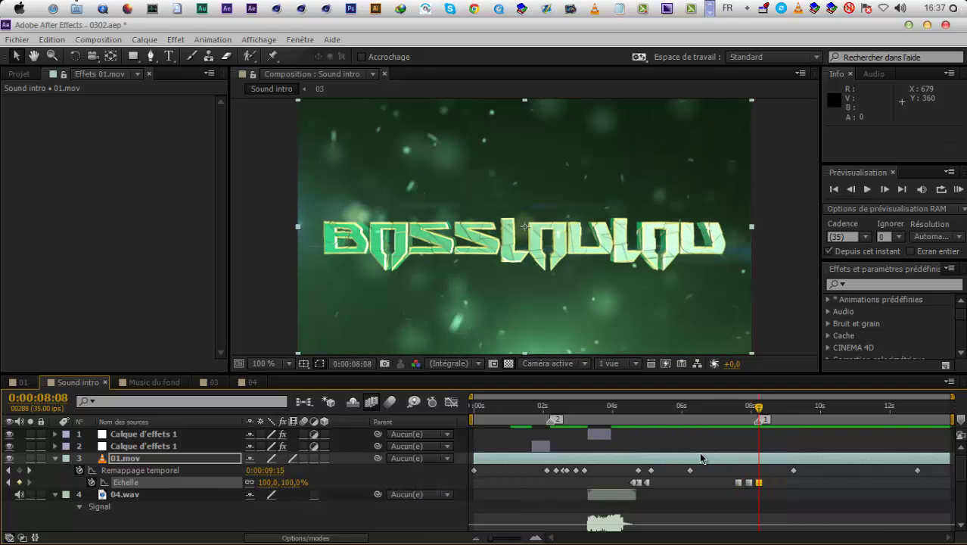
{"action": "left_click", "coordinate": [701, 407]}
{"action": "key", "text": "KP_0"}
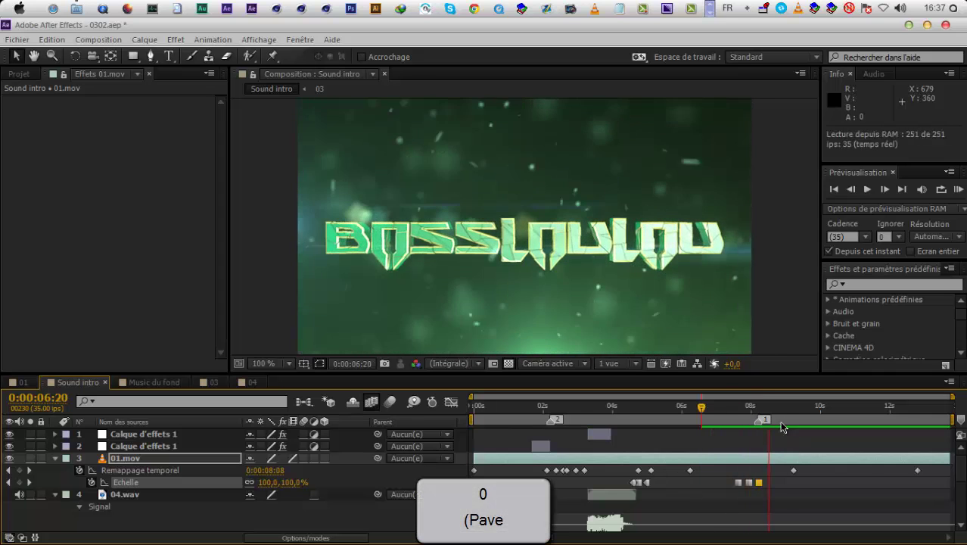
{"action": "key", "text": "KP_0"}
Duplicate the topmost Calque d'effets 1 layer and place the copy around 0:00:08:21, trimmed to span 0:00:08:18 to 0:00:08:25
{"action": "left_click", "coordinate": [773, 417]}
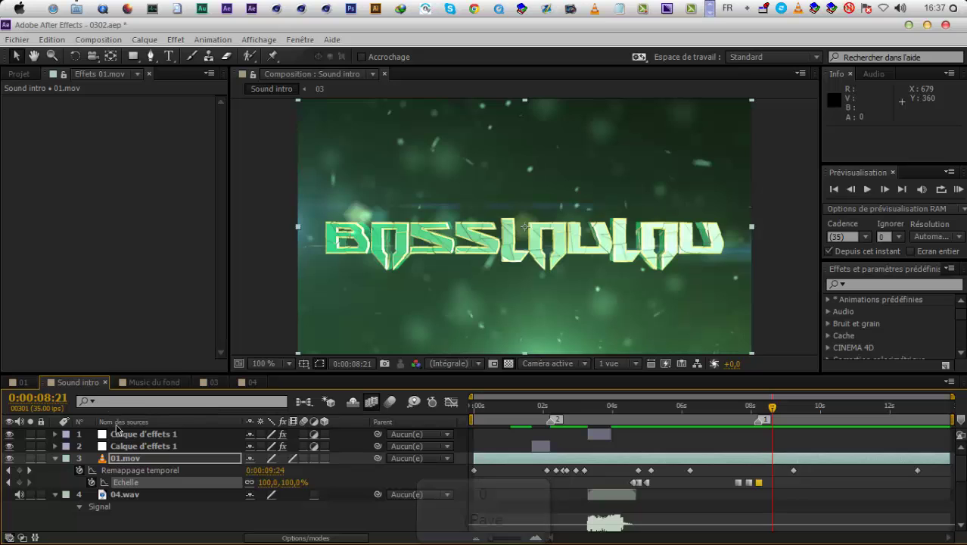
{"action": "left_click", "coordinate": [130, 435]}
{"action": "key", "text": "ctrl+d"}
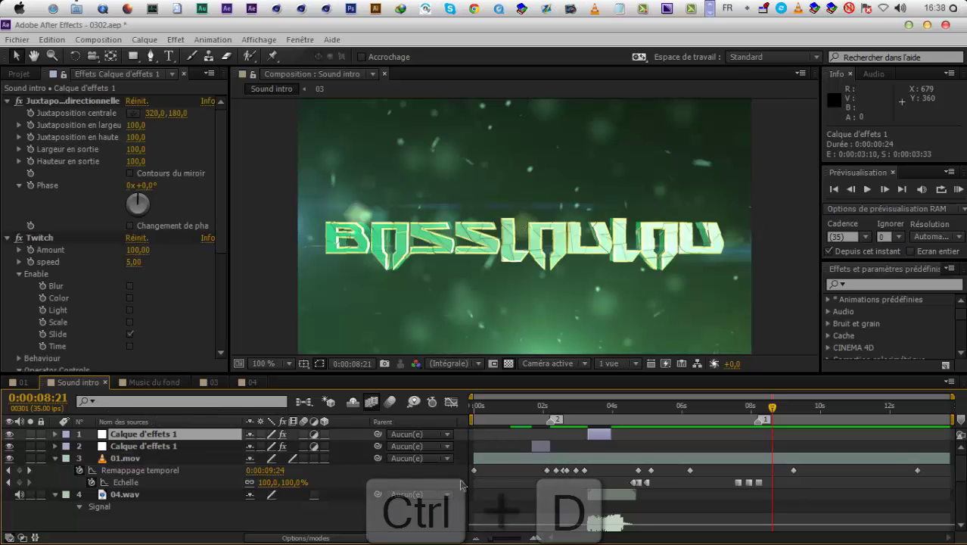
{"action": "left_click_drag", "start_coordinate": [783, 449], "coordinate": [774, 434]}
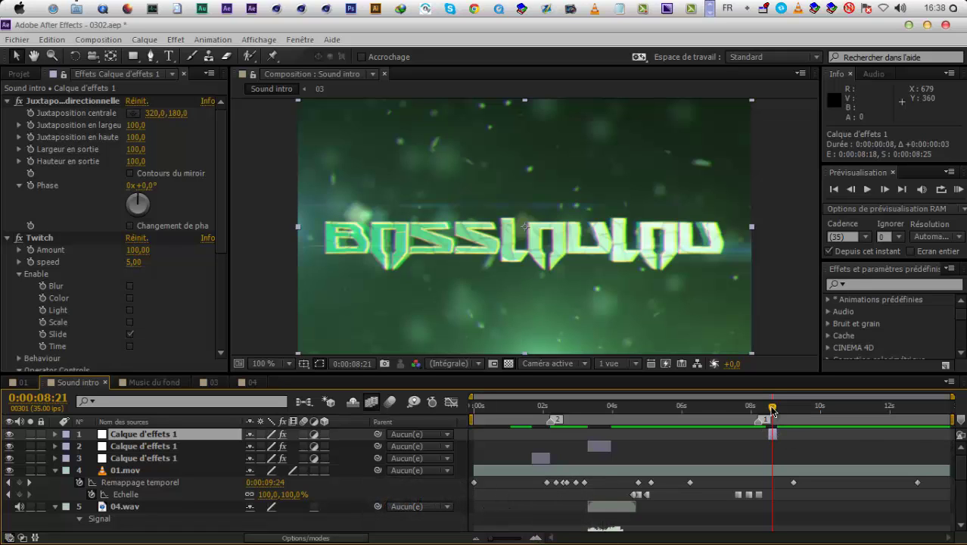
In the duplicated layer's Twitch effect, set Slide Spread to 0 and Slide Amount to 530
{"action": "scroll", "coordinate": [141, 298], "scroll_direction": "down", "scroll_amount": 5}
{"action": "scroll", "coordinate": [125, 161], "scroll_direction": "up", "scroll_amount": 5}
{"action": "scroll", "coordinate": [115, 311], "scroll_direction": "down", "scroll_amount": 5}
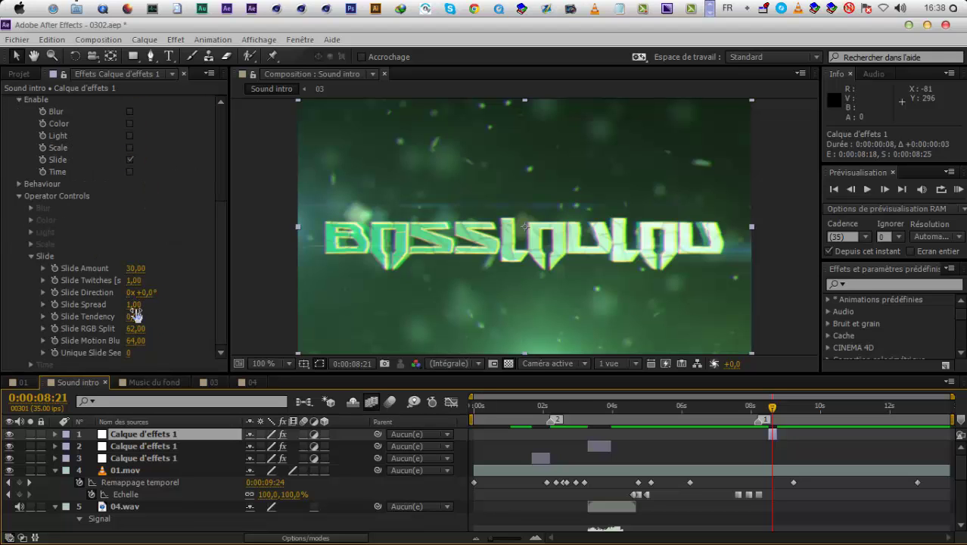
{"action": "left_click", "coordinate": [163, 313]}
{"action": "type", "text": "0"}
{"action": "key", "text": "Return"}
{"action": "left_click_drag", "start_coordinate": [137, 268], "coordinate": [159, 294]}
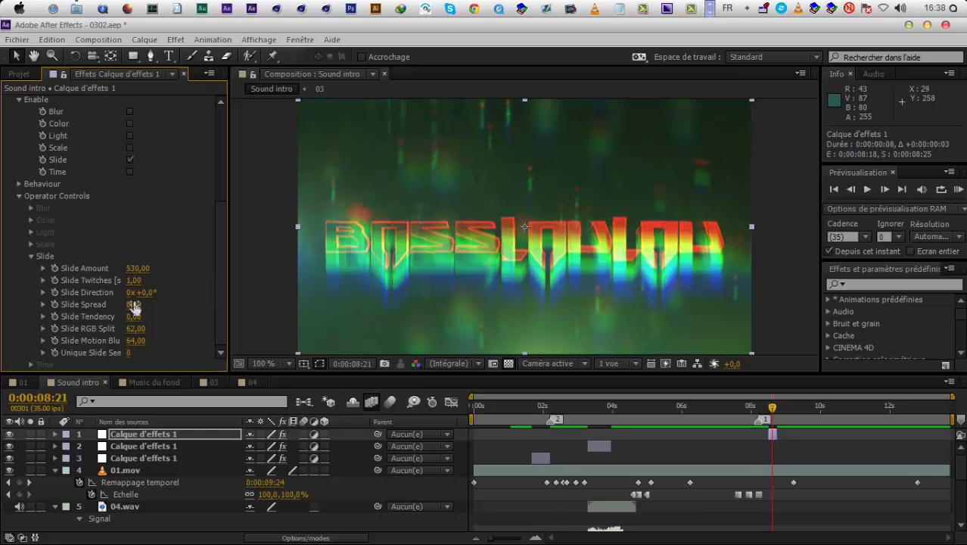
Try a Slide Spread of 1 on the duplicated adjustment layer, and restore it to 0
{"action": "left_click", "coordinate": [134, 304]}
{"action": "type", "text": "1"}
{"action": "left_click", "coordinate": [497, 312]}
{"action": "left_click", "coordinate": [134, 304]}
{"action": "type", "text": "0"}
{"action": "key", "text": "Return"}
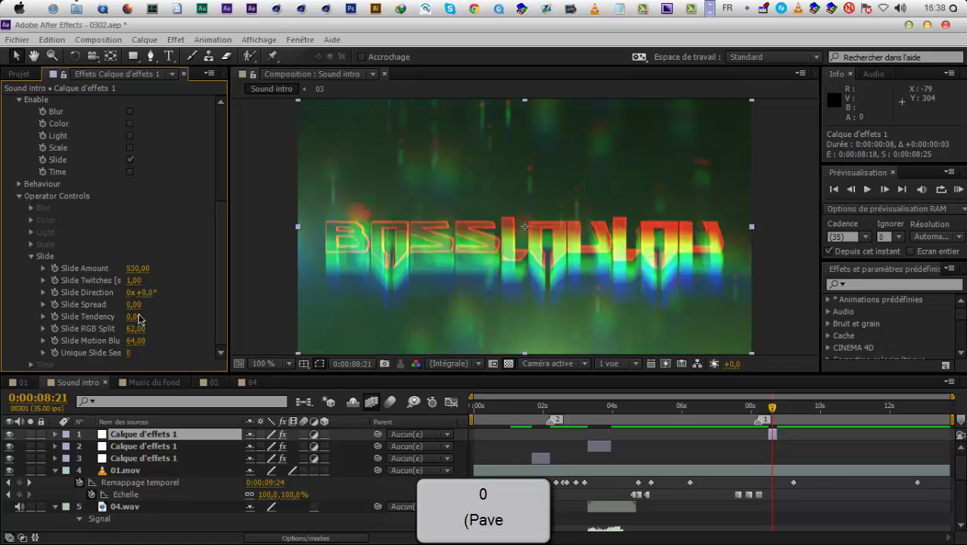
Set the Twitch effect's Slide RGB Split to 32 and Slide Amount to 237, and preview the result
{"action": "left_click_drag", "start_coordinate": [81, 280], "coordinate": [3, 291]}
{"action": "left_click_drag", "start_coordinate": [141, 270], "coordinate": [65, 271]}
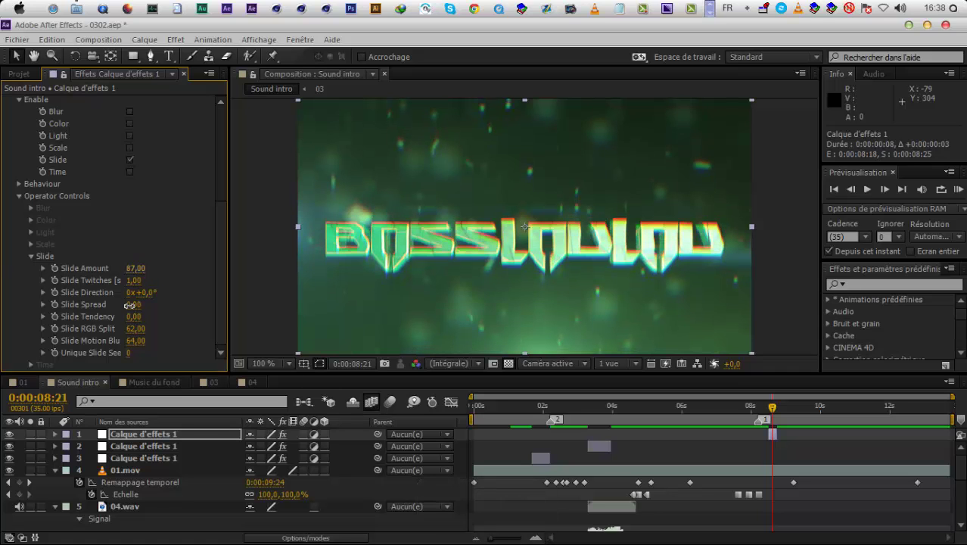
{"action": "left_click_drag", "start_coordinate": [146, 268], "coordinate": [292, 270]}
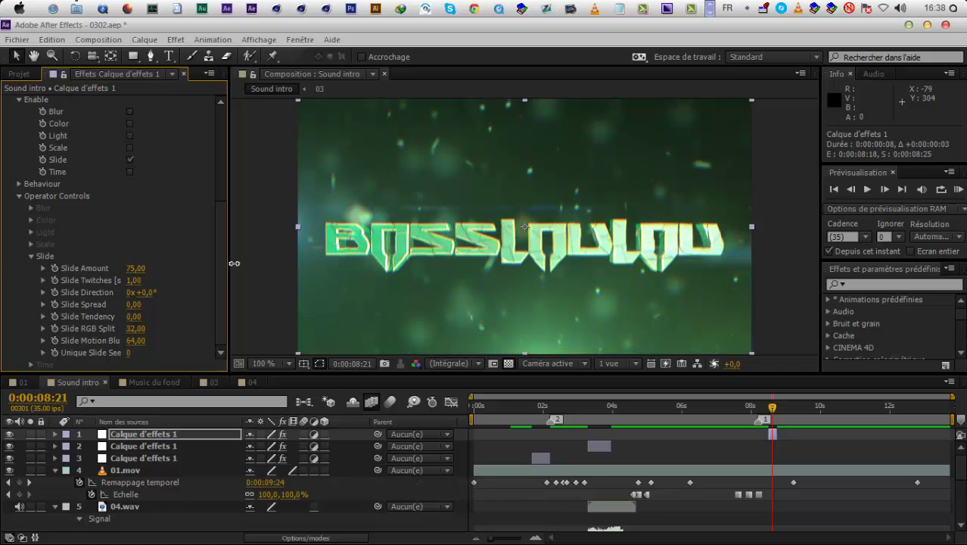
{"action": "key", "text": "KP_0"}
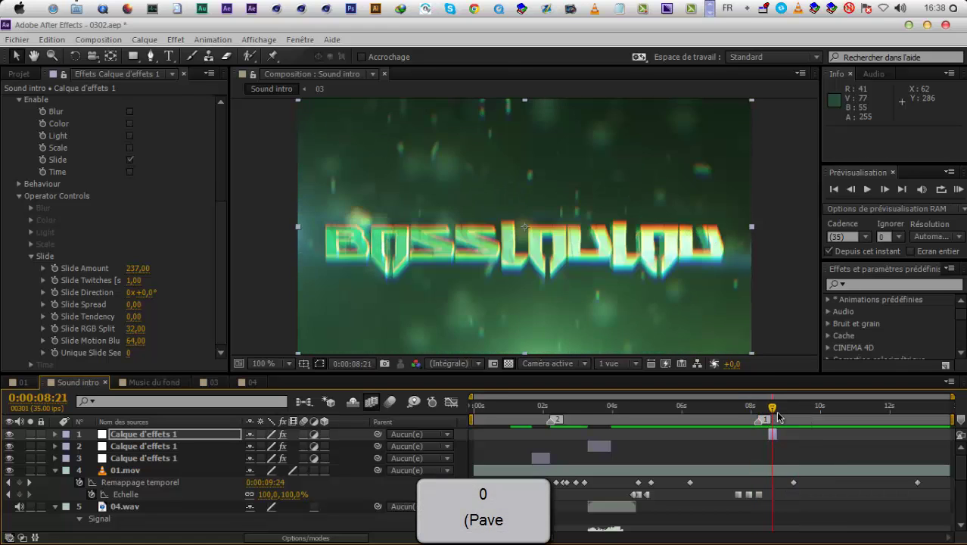
Set Slide Motion Blur to 40 and Slide Amount to 25, and preview the glitch from 0:00:07:28
{"action": "mouse_move", "coordinate": [136, 341]}
{"action": "left_mouse_down"}
{"action": "mouse_move", "coordinate": [96, 342]}
{"action": "mouse_move", "coordinate": [119, 340]}
{"action": "left_mouse_up"}
{"action": "left_click_drag", "start_coordinate": [126, 273], "coordinate": [28, 310]}
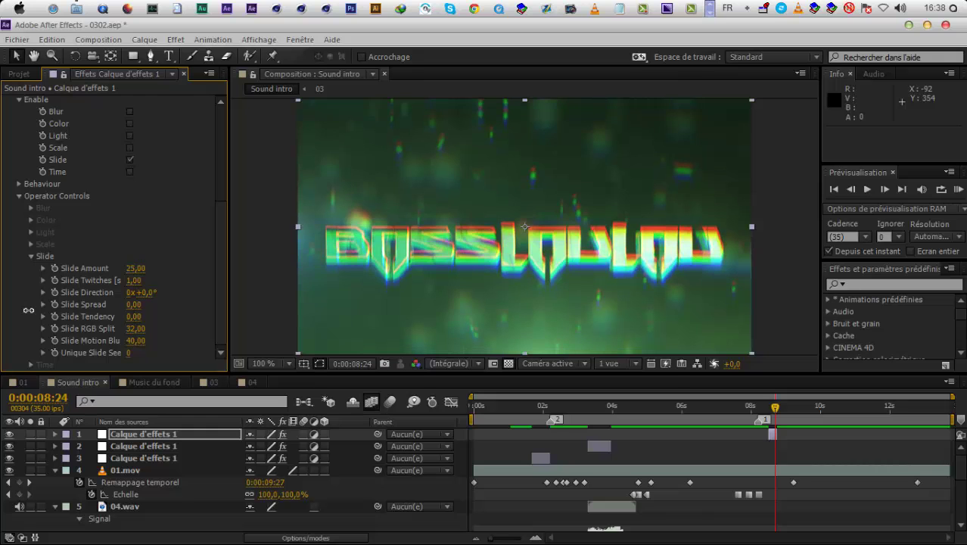
{"action": "left_click", "coordinate": [745, 413]}
{"action": "key", "text": "KP_0"}
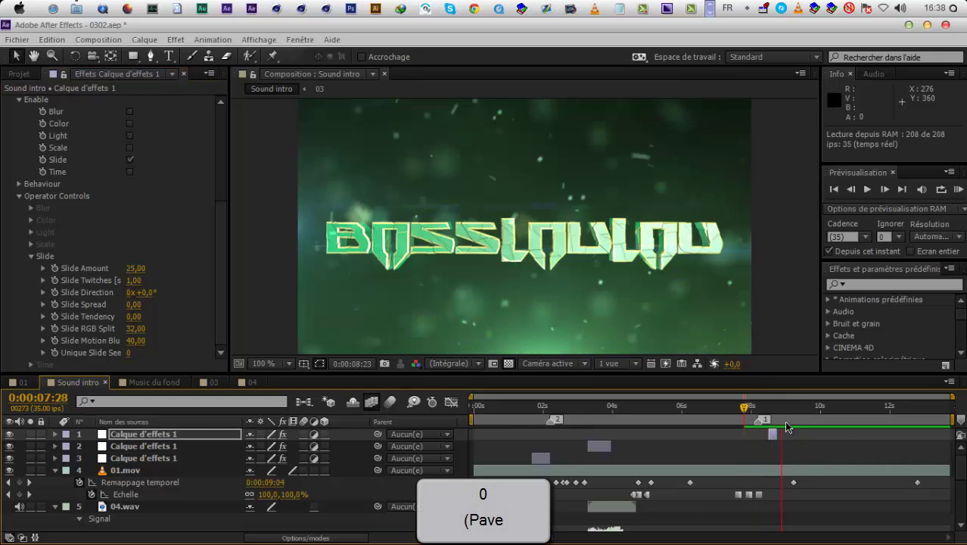
Set the Twitch effect's Slide RGB Split to 64 and preview the glitch from 0:00:08:01
{"action": "left_click", "coordinate": [773, 412]}
{"action": "left_click", "coordinate": [148, 292]}
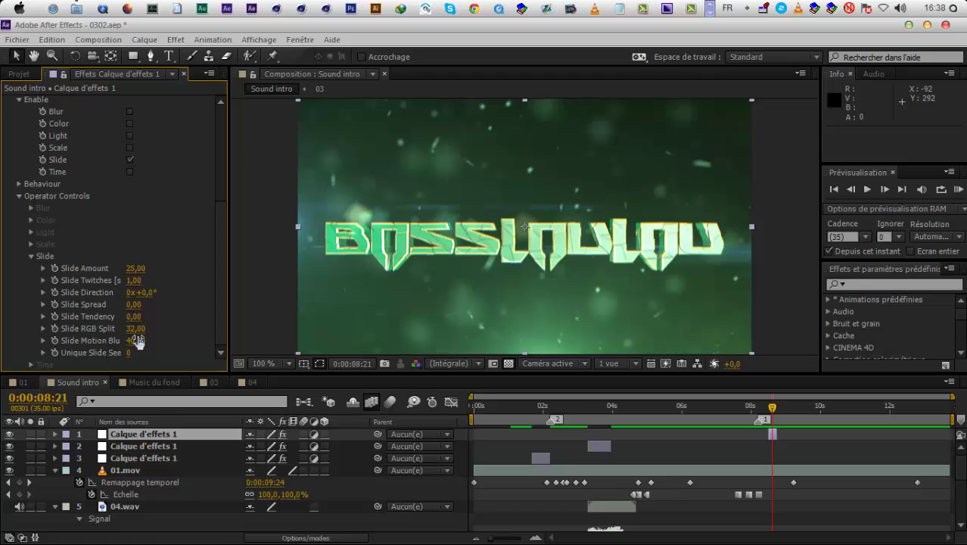
{"action": "left_click_drag", "start_coordinate": [195, 331], "coordinate": [199, 329]}
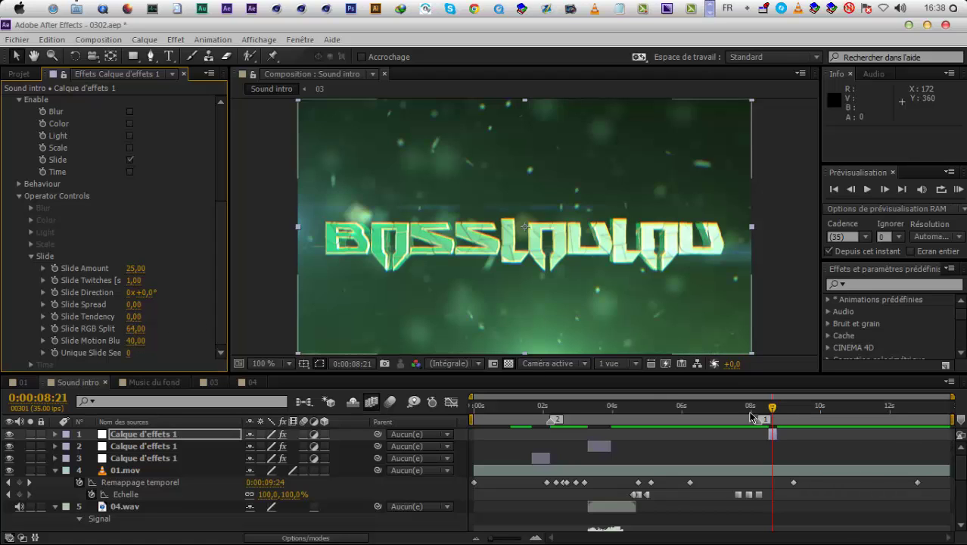
{"action": "key", "text": "KP_0"}
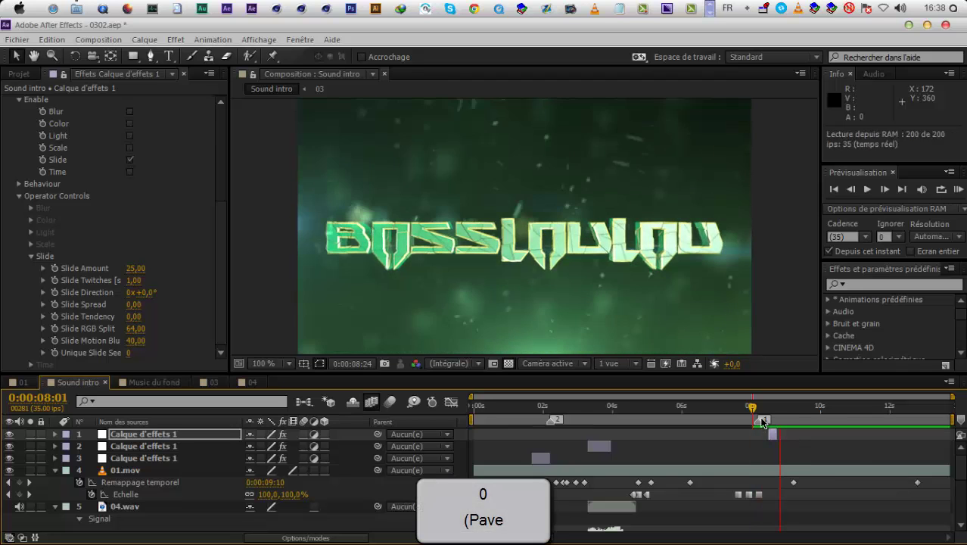
Set the Twitch effect's Slide Direction to -180° and preview the glitch, starting from 0:00:06:33
{"action": "left_click_drag", "start_coordinate": [148, 292], "coordinate": [36, 305]}
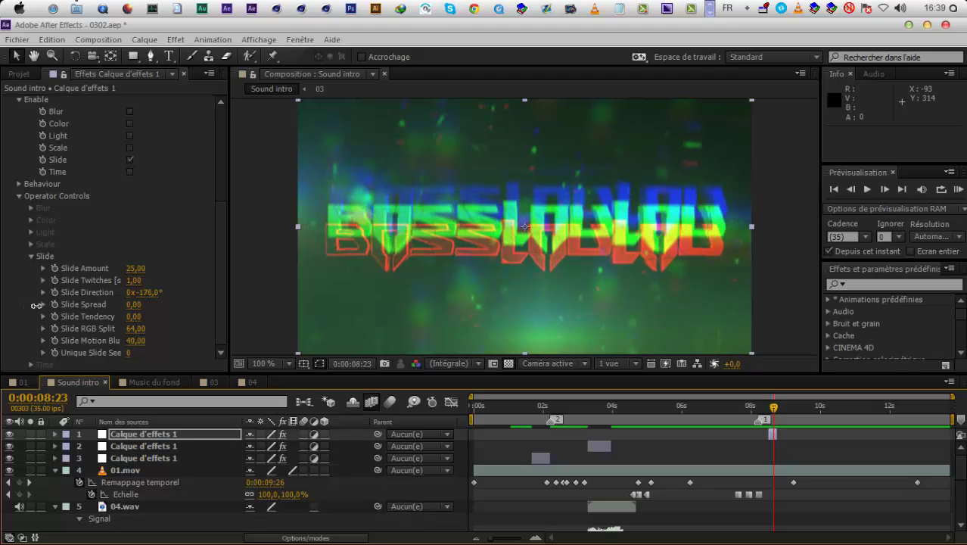
{"action": "type", "text": "-180"}
{"action": "left_click", "coordinate": [168, 312]}
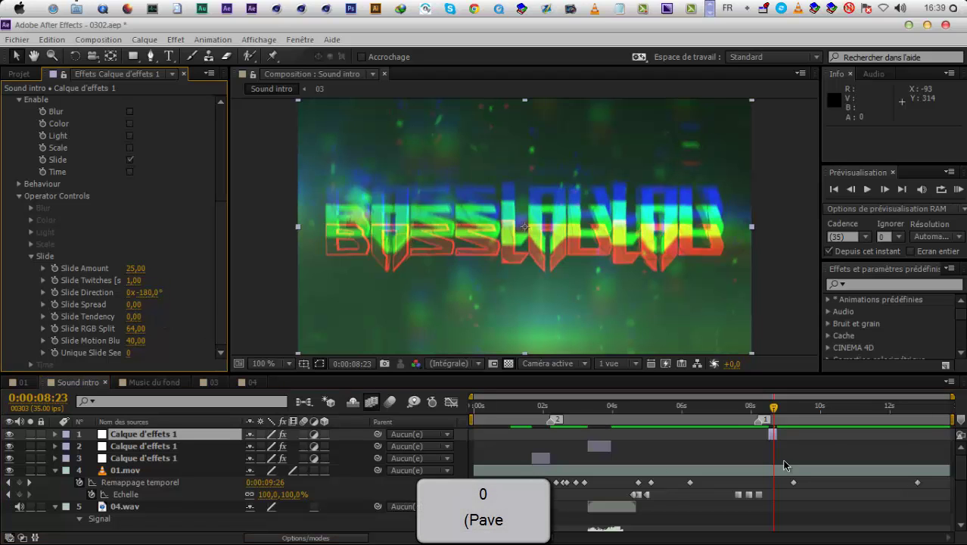
{"action": "left_click", "coordinate": [749, 411]}
{"action": "key", "text": "KP_0"}
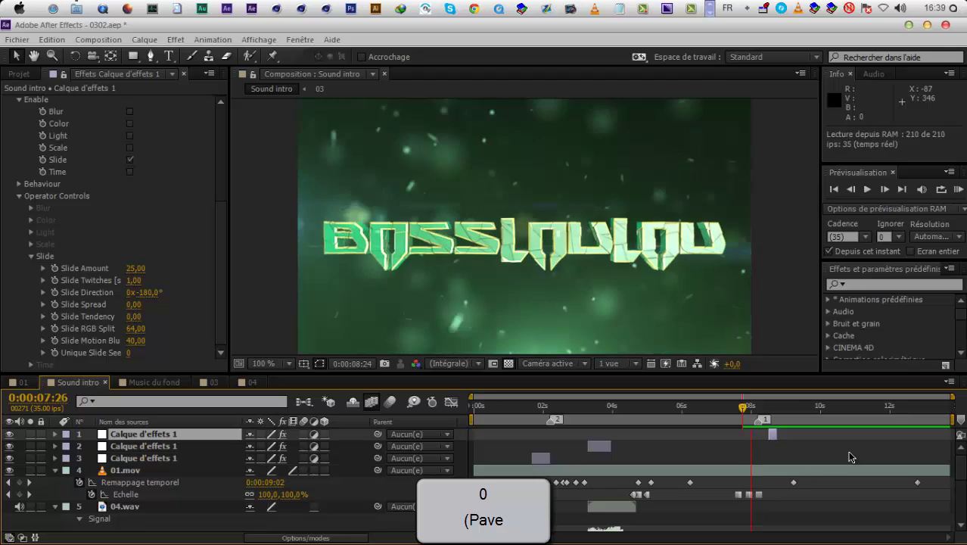
{"action": "left_click_drag", "start_coordinate": [742, 409], "coordinate": [715, 409]}
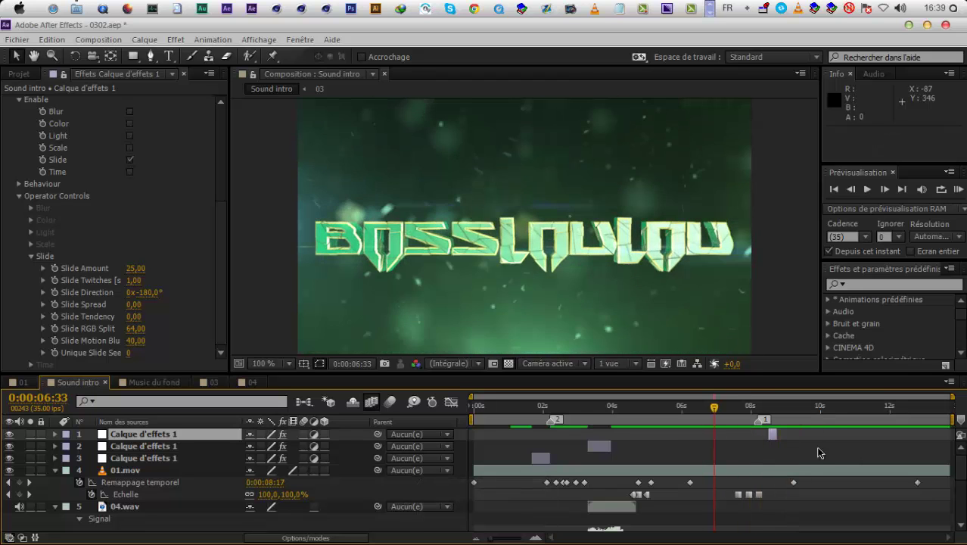
{"action": "key", "text": "KP_0"}
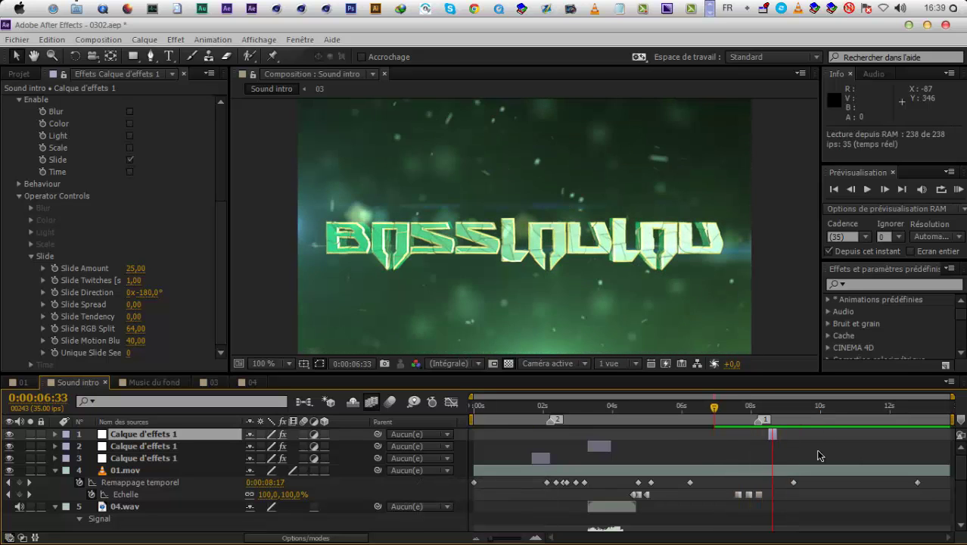
Reveal Rotation on 01.mov beside its Scale and keyframe it at 0° at 0:00:07:22 and 0:00:08:08
{"action": "key", "text": "space"}
{"action": "left_click_drag", "start_coordinate": [740, 410], "coordinate": [750, 411]}
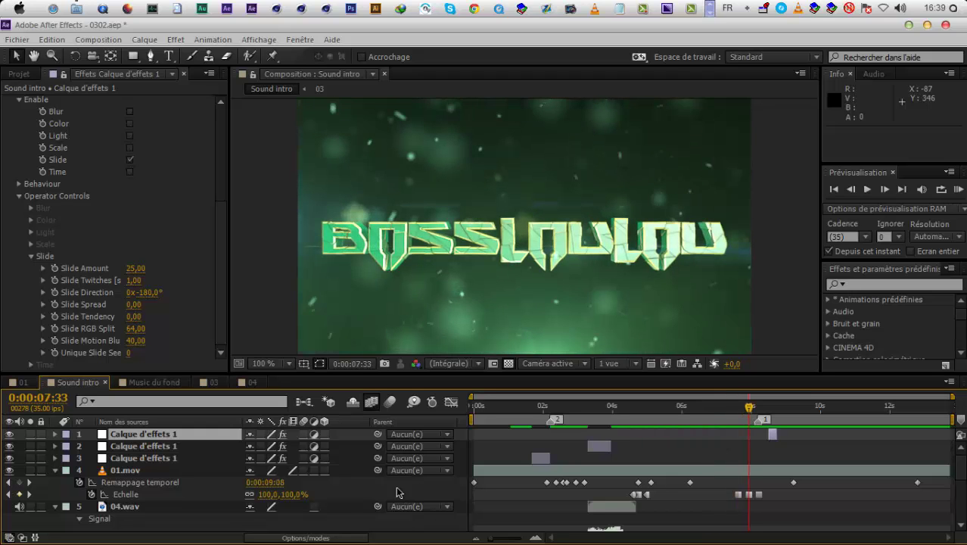
{"action": "left_click", "coordinate": [133, 470]}
{"action": "key", "text": "shift+r"}
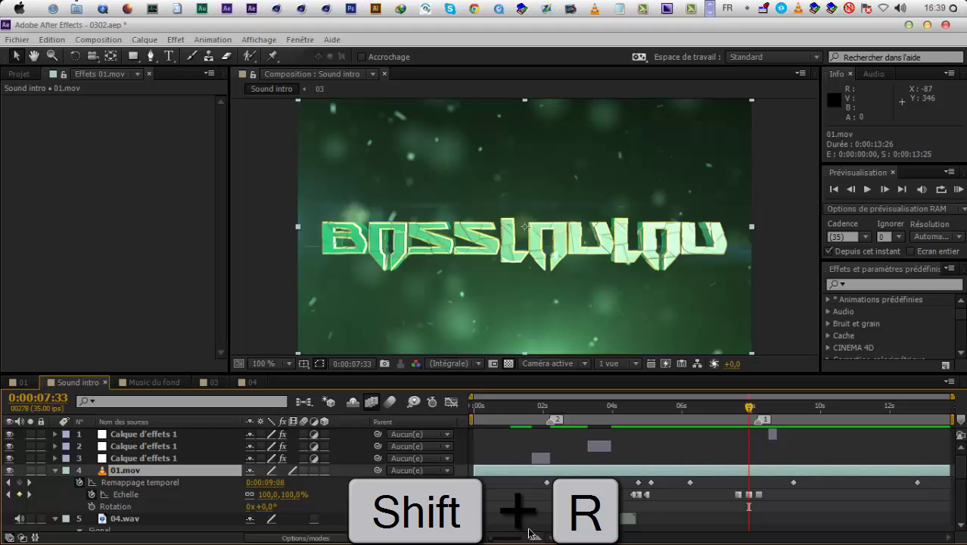
{"action": "left_click", "coordinate": [536, 539]}
{"action": "left_click", "coordinate": [536, 539]}
{"action": "left_click", "coordinate": [536, 539]}
{"action": "left_click_drag", "start_coordinate": [644, 483], "coordinate": [842, 510]}
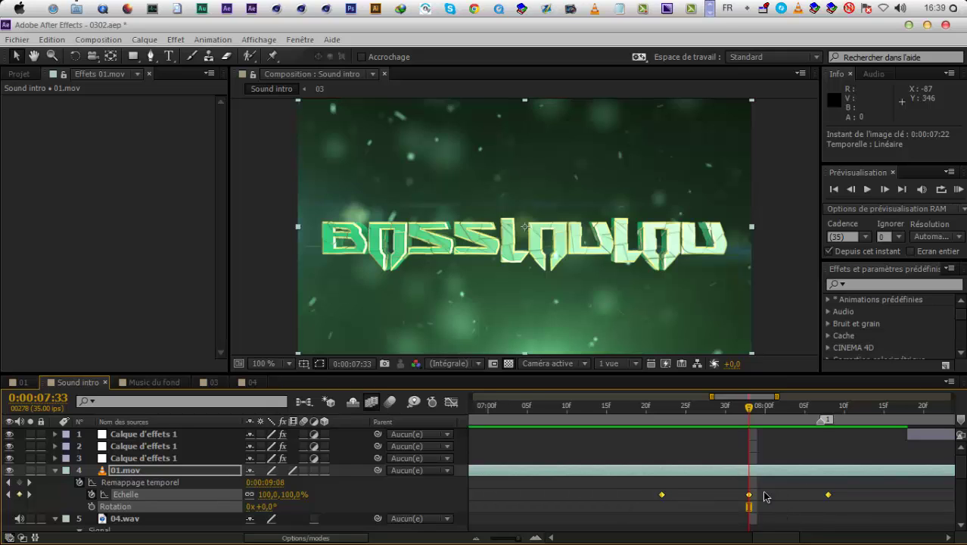
{"action": "left_click", "coordinate": [476, 539]}
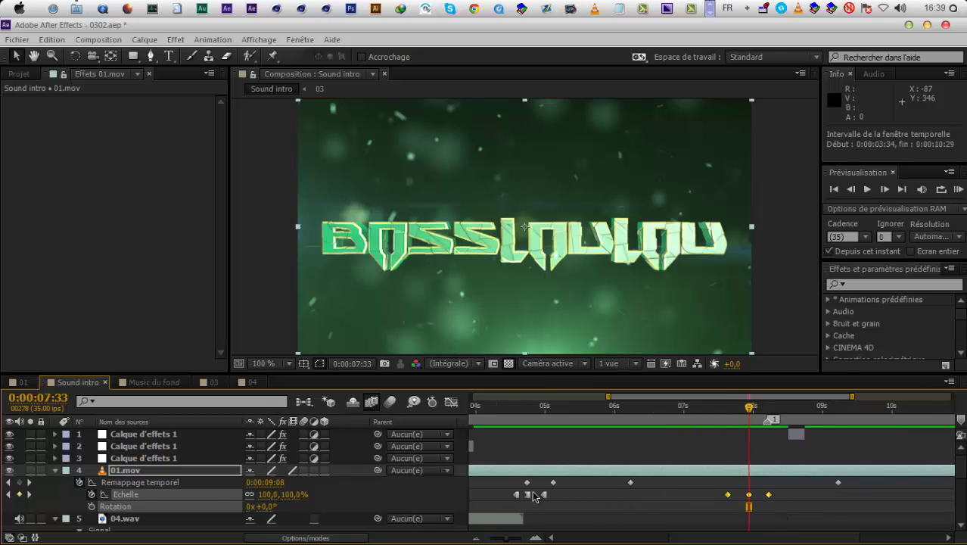
{"action": "left_click", "coordinate": [539, 539]}
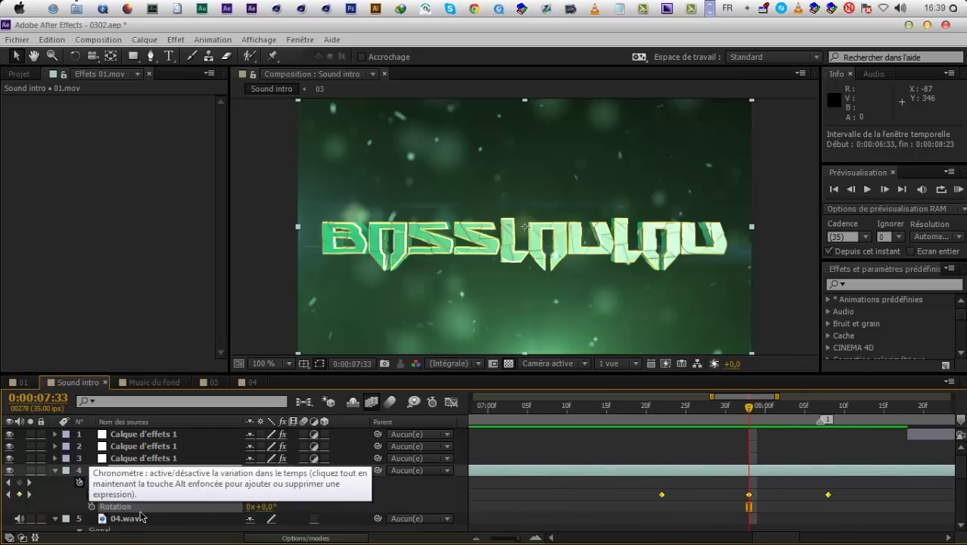
{"action": "left_click", "coordinate": [663, 409]}
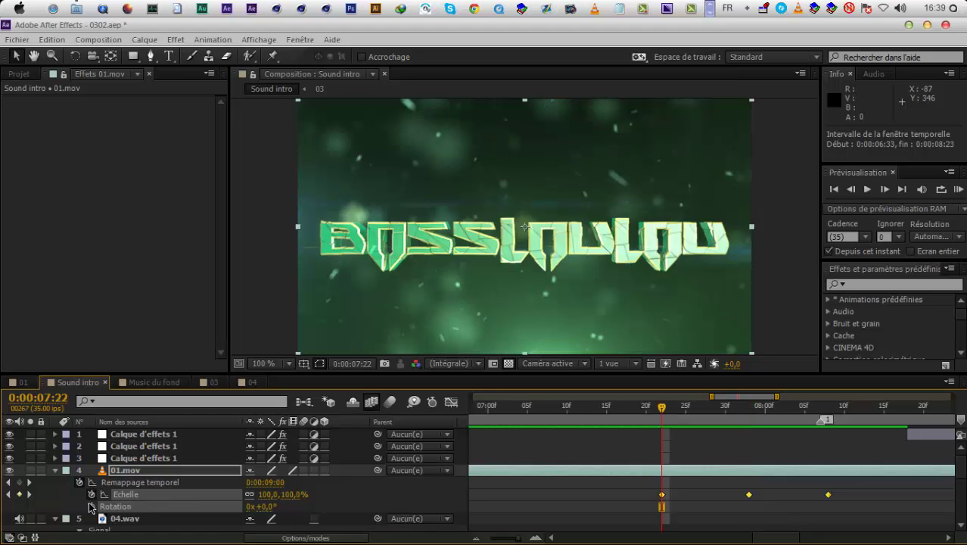
{"action": "left_click", "coordinate": [836, 410]}
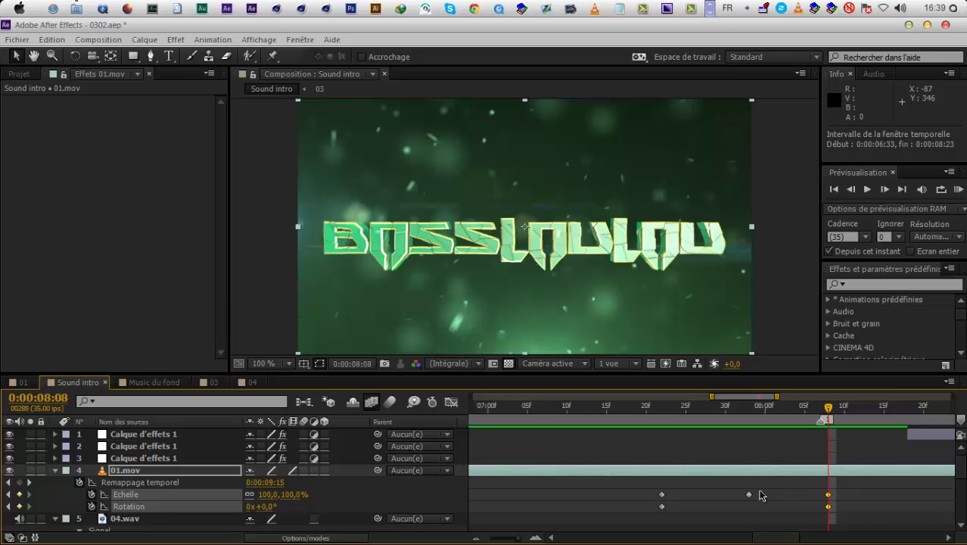
Shift the middle Scale keyframe to 0:00:07:29, set Scale to 242% and Rotation to 46° there, and preview the pulse
{"action": "left_click_drag", "start_coordinate": [748, 495], "coordinate": [716, 495]}
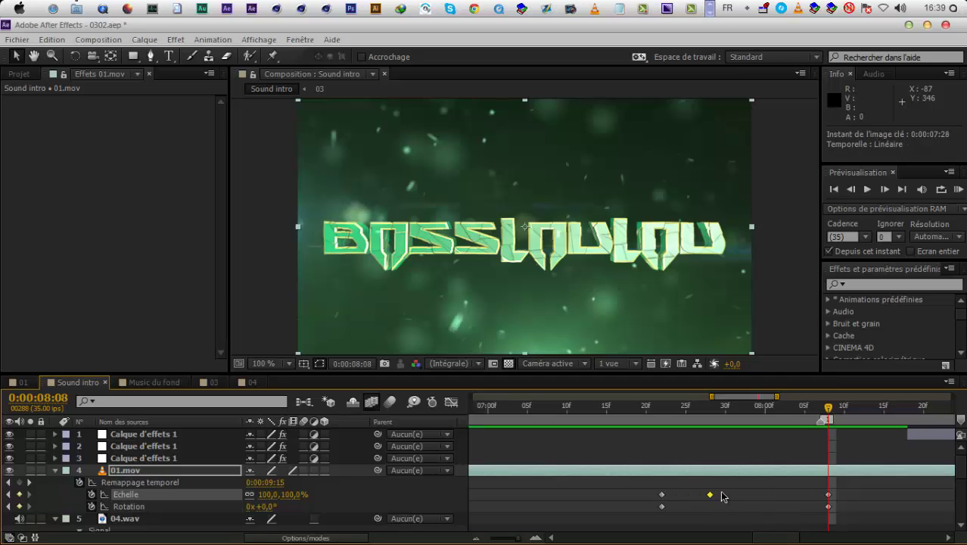
{"action": "left_click", "coordinate": [710, 409]}
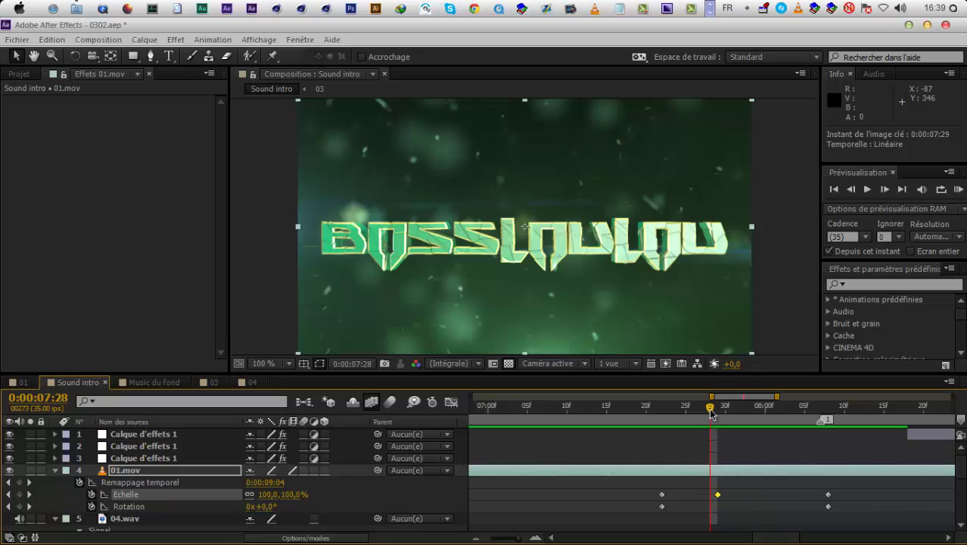
{"action": "left_click_drag", "start_coordinate": [712, 413], "coordinate": [719, 417]}
{"action": "left_click_drag", "start_coordinate": [297, 494], "coordinate": [324, 506]}
{"action": "left_click_drag", "start_coordinate": [719, 418], "coordinate": [686, 433]}
{"action": "left_click_drag", "start_coordinate": [597, 434], "coordinate": [633, 440]}
{"action": "key", "text": "KP_0"}
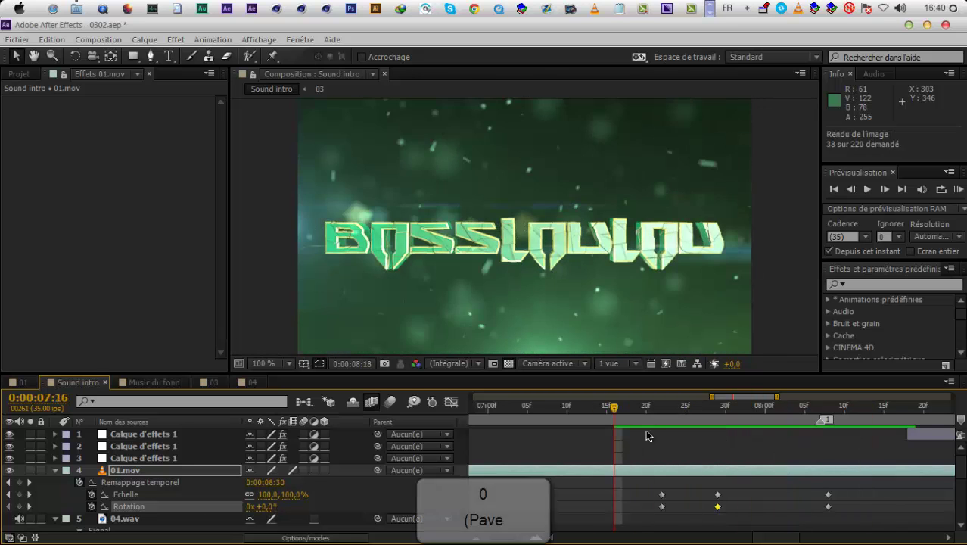
{"action": "key", "text": "KP_0"}
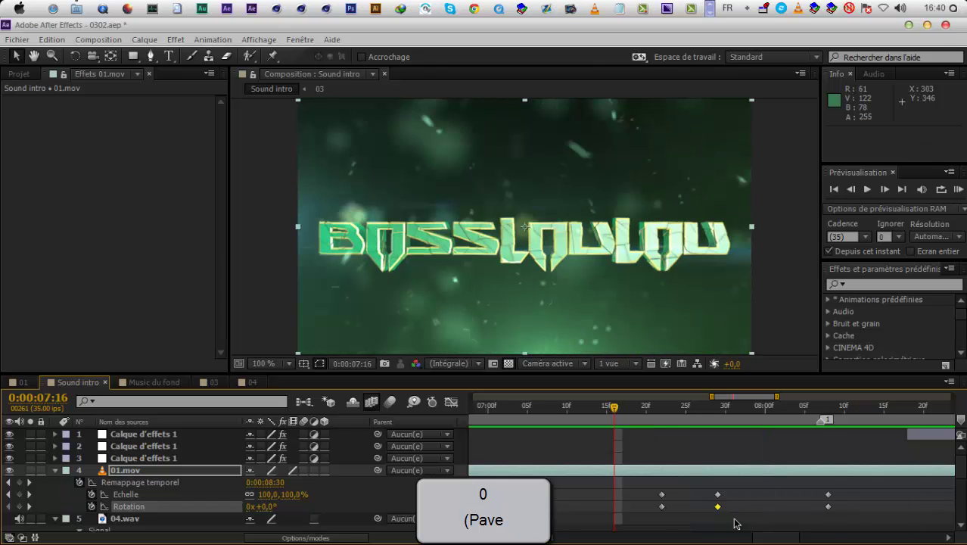
Move the middle Scale and Rotation keyframes of 01.mov to 0:00:07:30 and preview from 0:00:06:34
{"action": "mouse_move", "coordinate": [730, 489]}
{"action": "left_mouse_down"}
{"action": "mouse_move", "coordinate": [715, 512]}
{"action": "mouse_move", "coordinate": [726, 507]}
{"action": "left_mouse_up"}
{"action": "key", "text": "KP_0"}
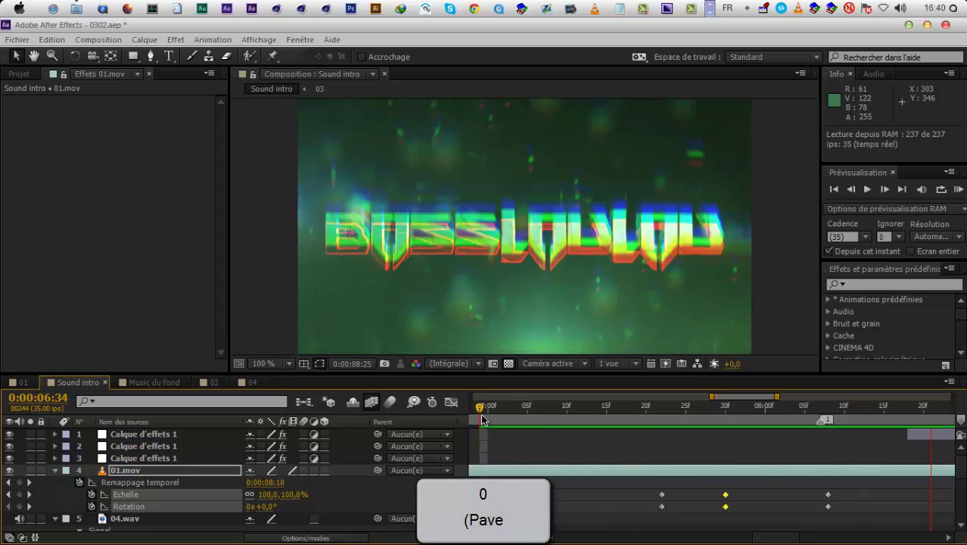
{"action": "key", "text": "KP_0"}
{"action": "left_click_drag", "start_coordinate": [621, 483], "coordinate": [557, 474]}
{"action": "key", "text": "KP_0"}
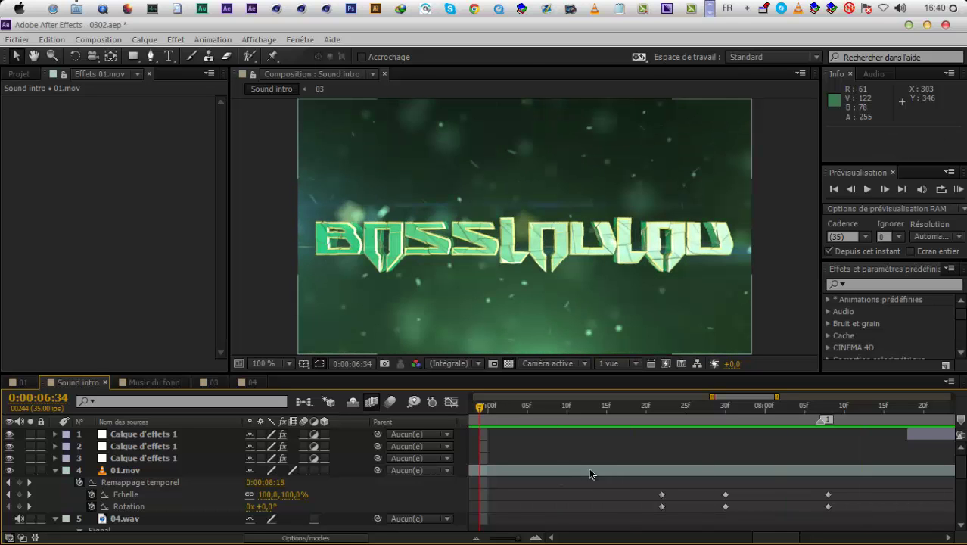
Apply velocity smoothing (Lissage de vitesse) to the three Scale and three Rotation keyframes of the pulse, and preview it
{"action": "left_click_drag", "start_coordinate": [633, 482], "coordinate": [833, 513]}
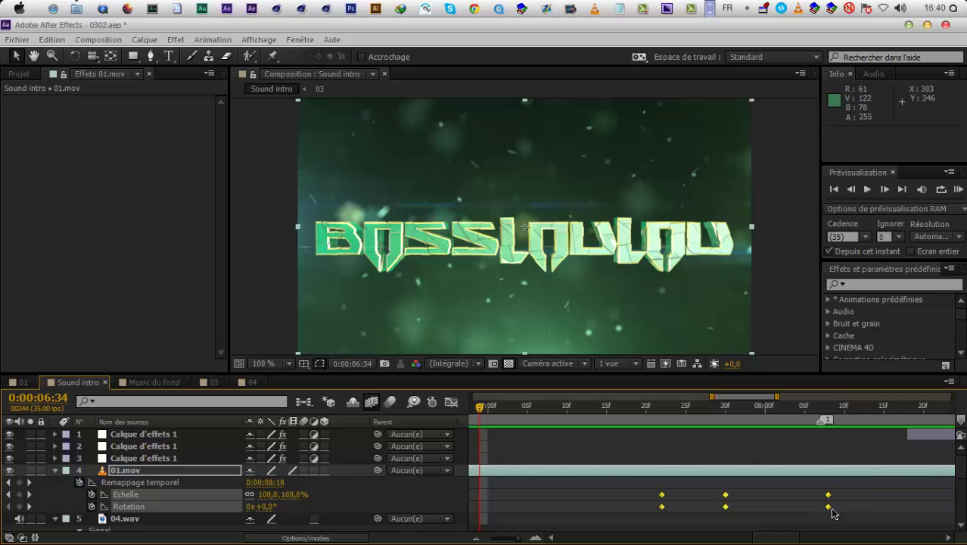
{"action": "right_click", "coordinate": [833, 514]}
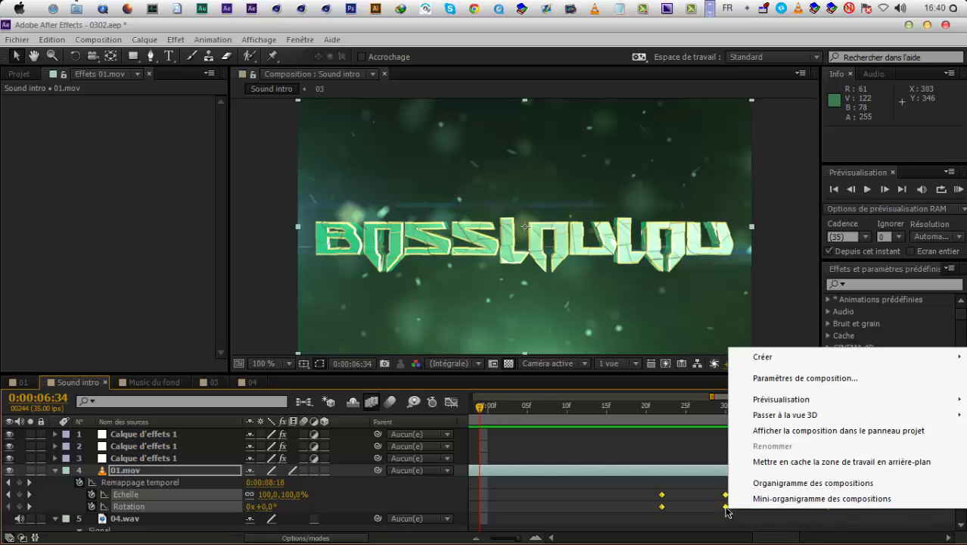
{"action": "right_click", "coordinate": [726, 508]}
{"action": "mouse_move", "coordinate": [736, 501]}
{"action": "left_click", "coordinate": [657, 465]}
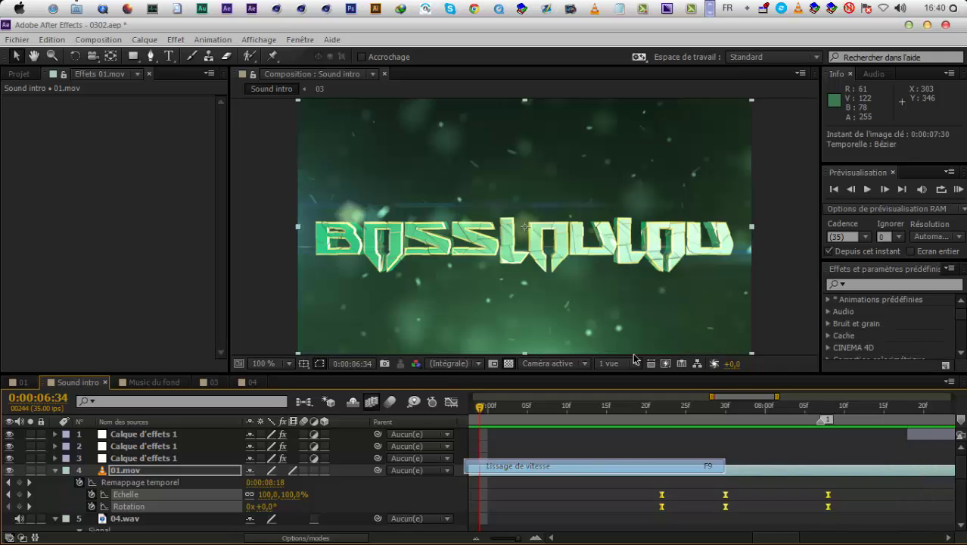
{"action": "key", "text": "KP_0"}
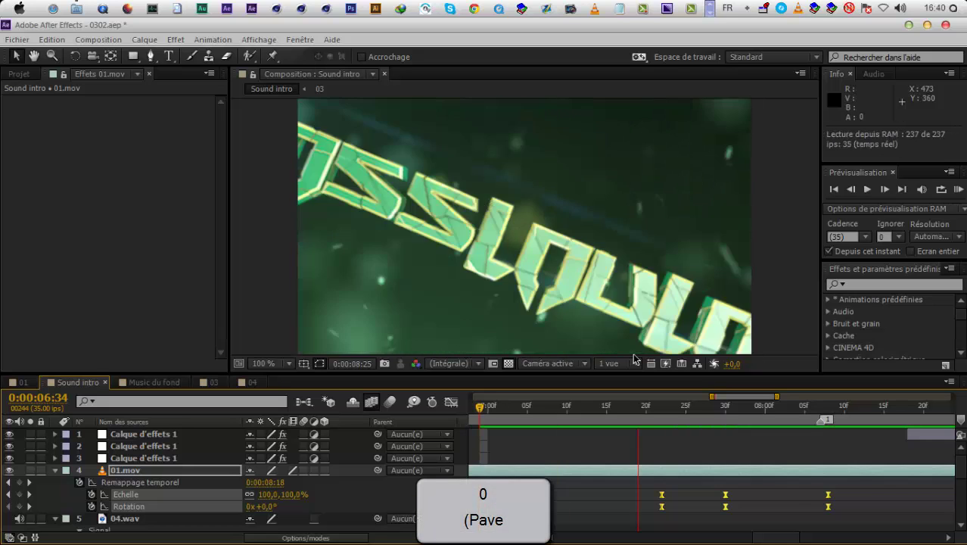
{"action": "key", "text": "KP_0"}
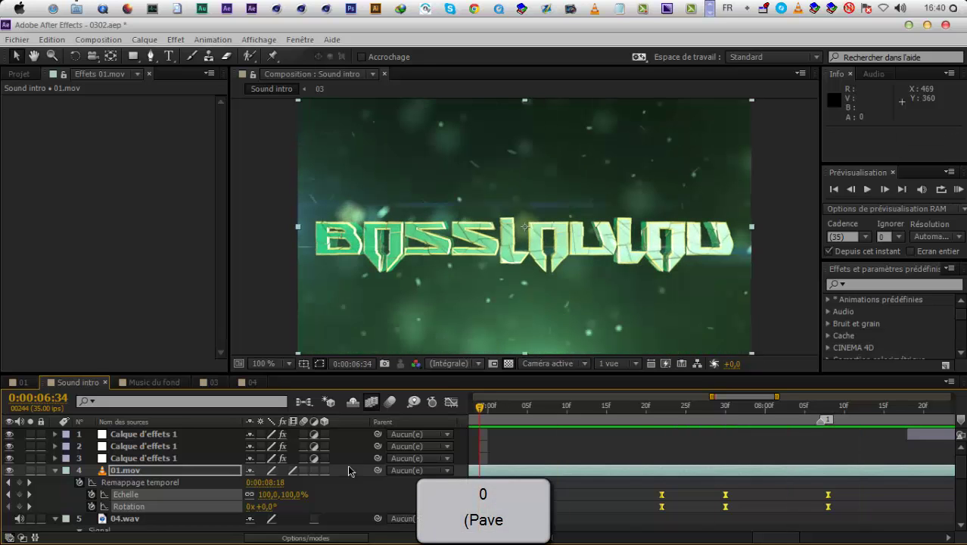
In the graph editor, steepen the Scale curve of 01.mov by lengthening the first and last keyframes' handles toward the peak
{"action": "left_click", "coordinate": [319, 498]}
{"action": "left_click", "coordinate": [233, 494]}
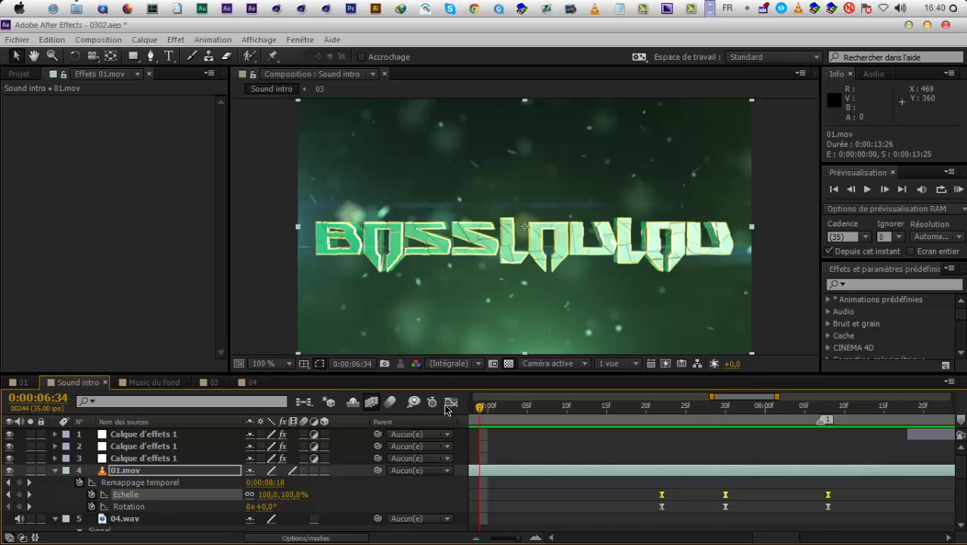
{"action": "left_click", "coordinate": [448, 404]}
{"action": "left_click", "coordinate": [670, 498]}
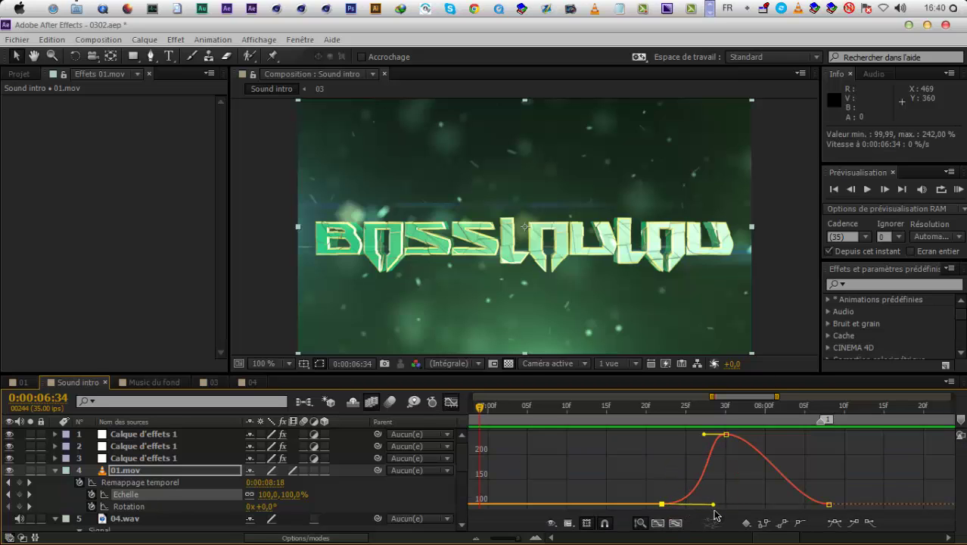
{"action": "left_click", "coordinate": [830, 504]}
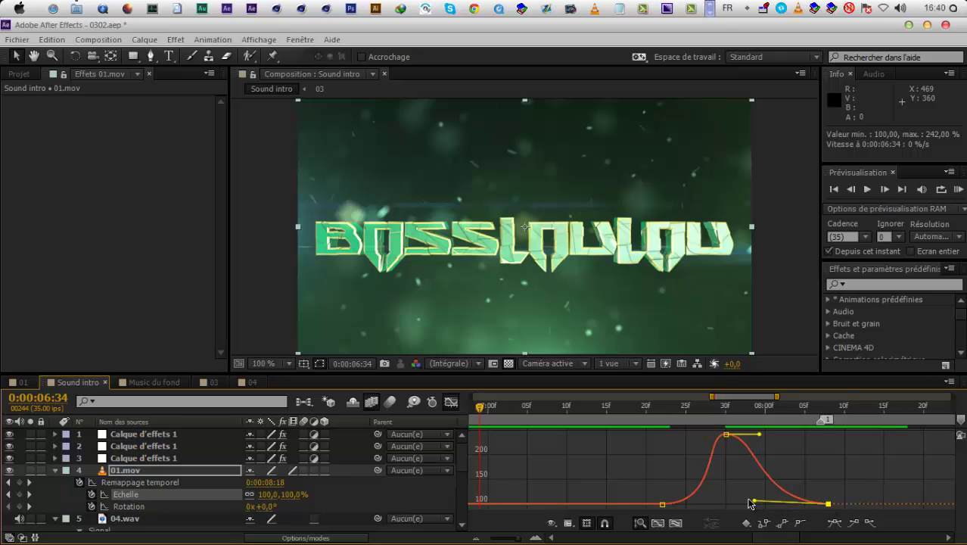
{"action": "left_click", "coordinate": [725, 437]}
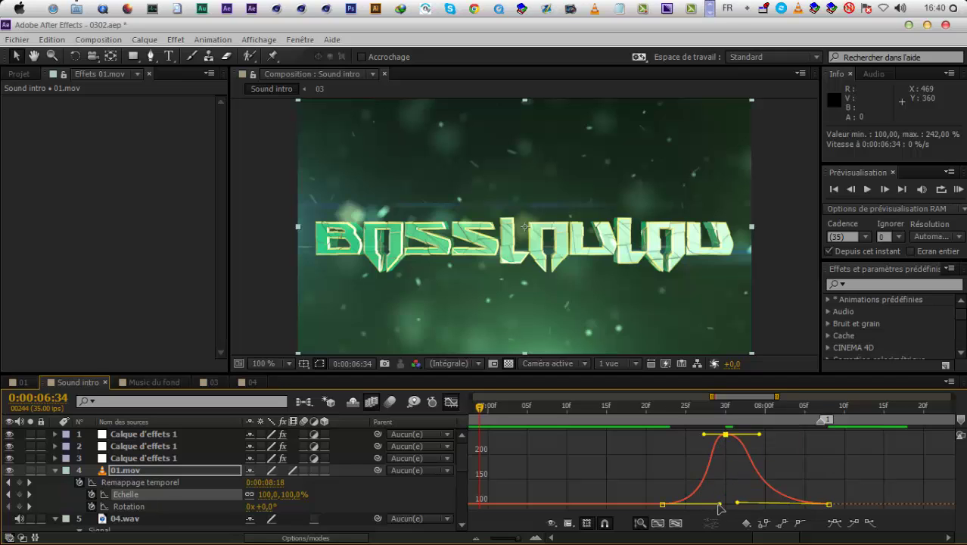
Steepen the Rotation curve the same way with its first and last keyframes' handles, and preview from 0:00:07:15
{"action": "left_click", "coordinate": [358, 509]}
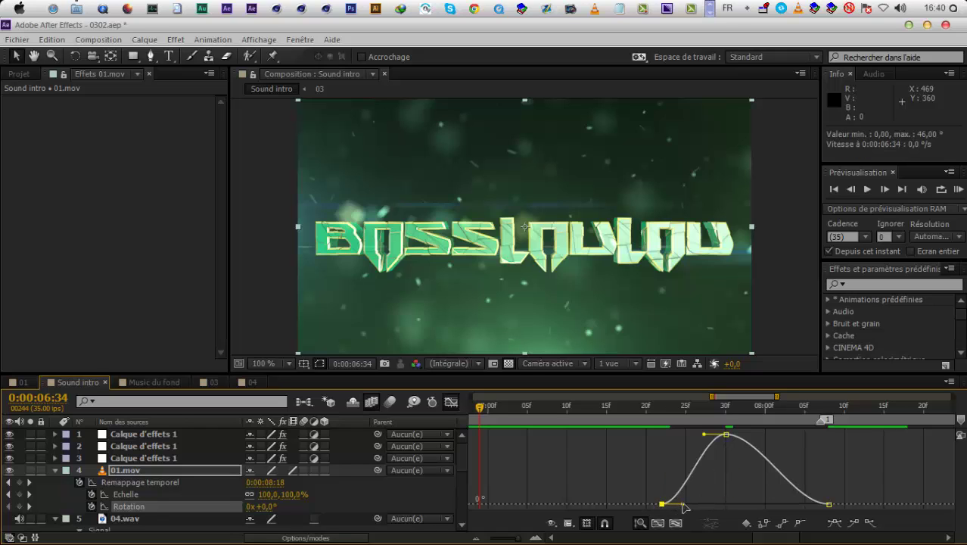
{"action": "left_click", "coordinate": [828, 503]}
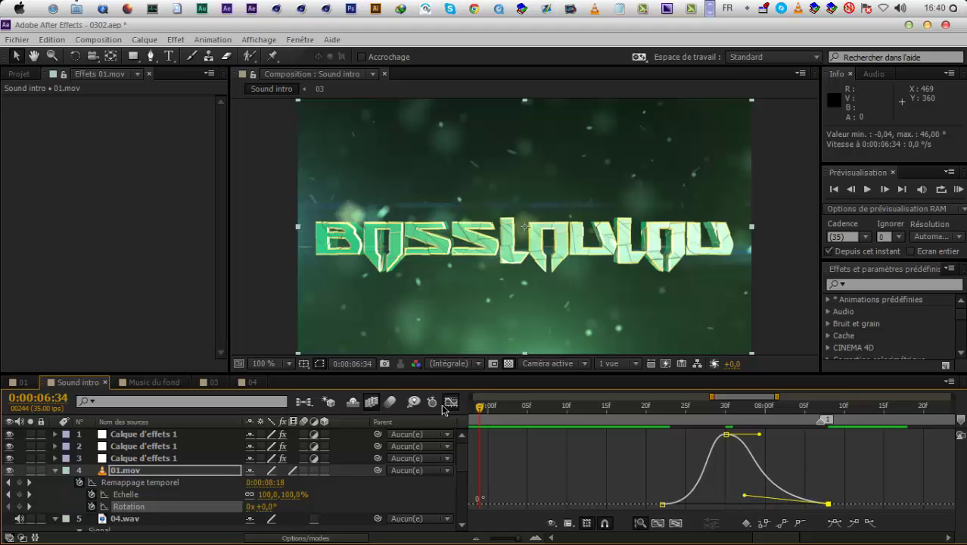
{"action": "key", "text": "shift+F3"}
{"action": "left_click", "coordinate": [606, 409]}
{"action": "key", "text": "KP_0"}
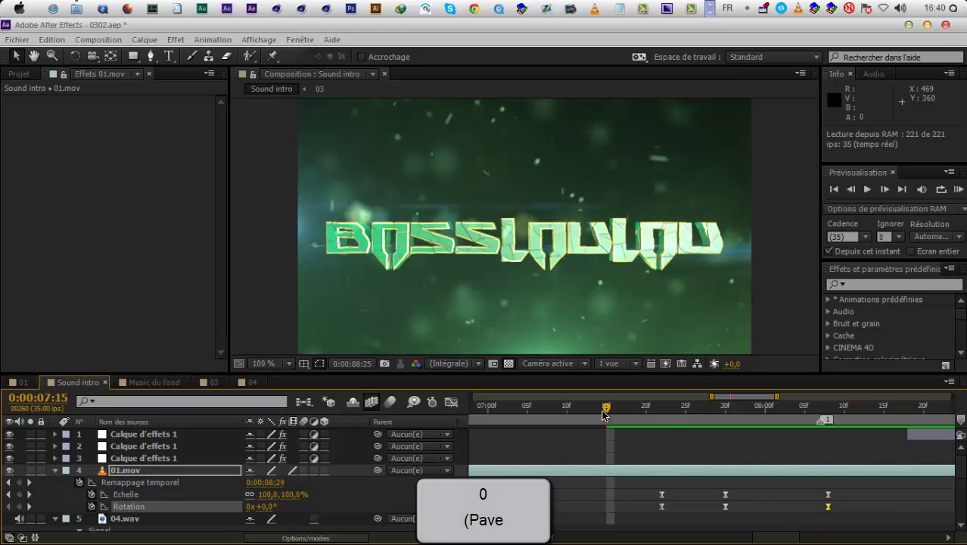
{"action": "key", "text": "KP_0"}
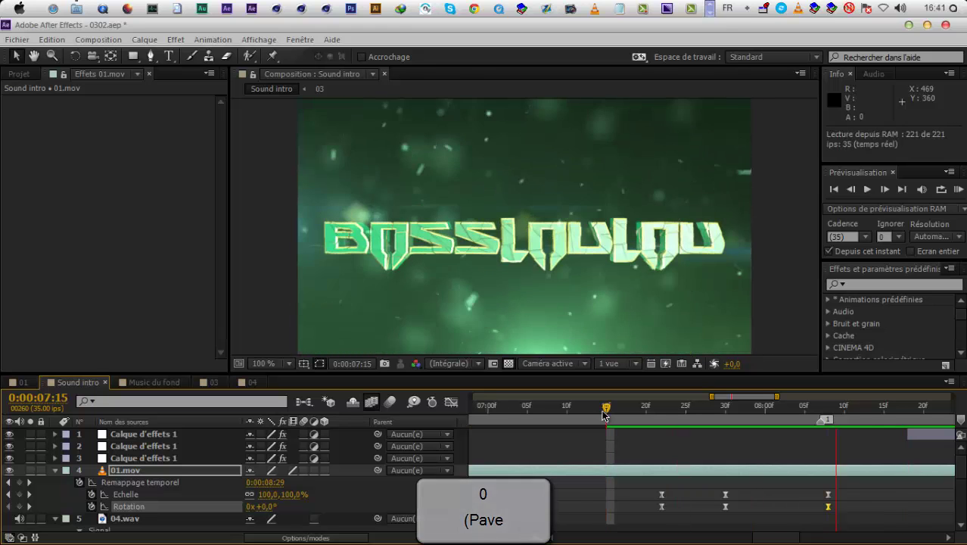
{"action": "key", "text": "KP_0"}
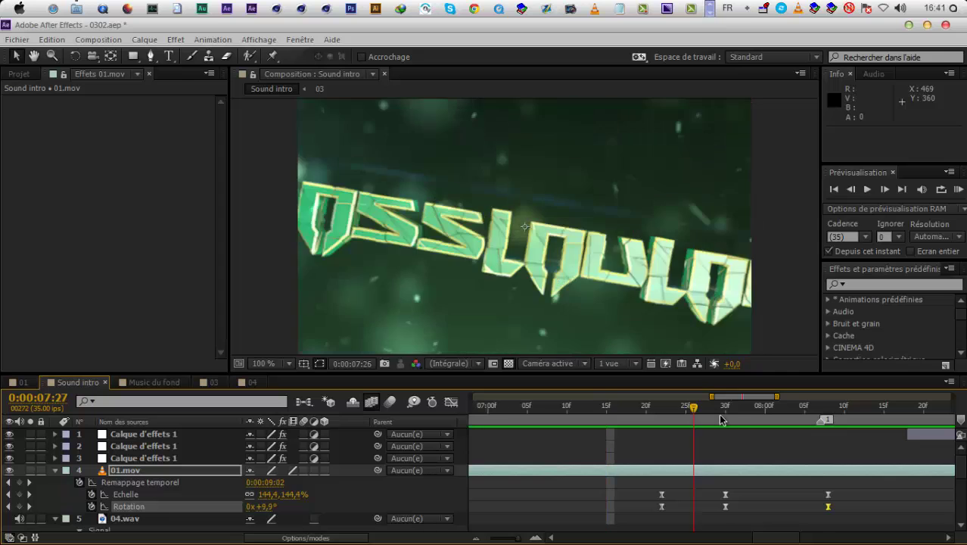
Preview the pulse, switch to VLC and watch 038-CBL - Aug 2013.mp4 from about 00:05 to examine the title's tilt and zoom
{"action": "left_click", "coordinate": [533, 427]}
{"action": "key", "text": "KP_0"}
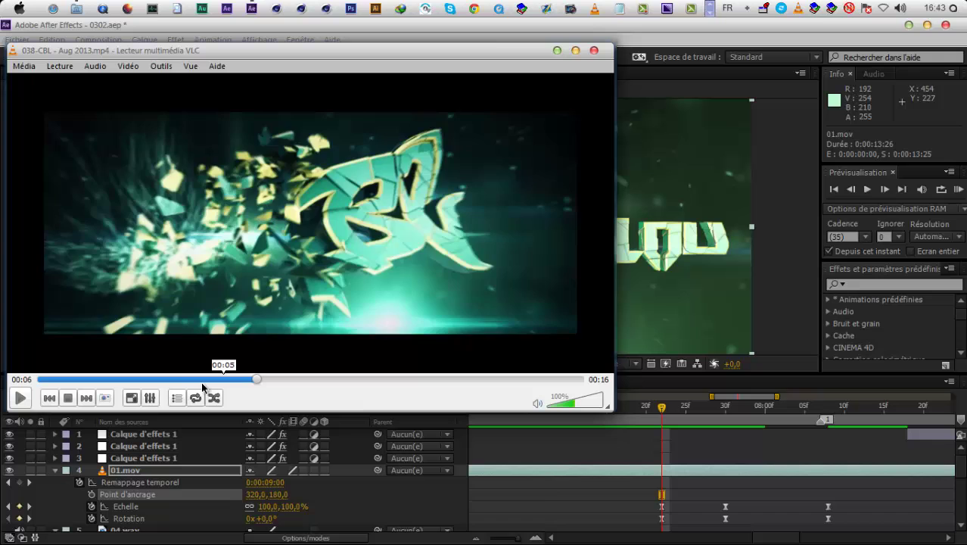
{"action": "key", "text": "space"}
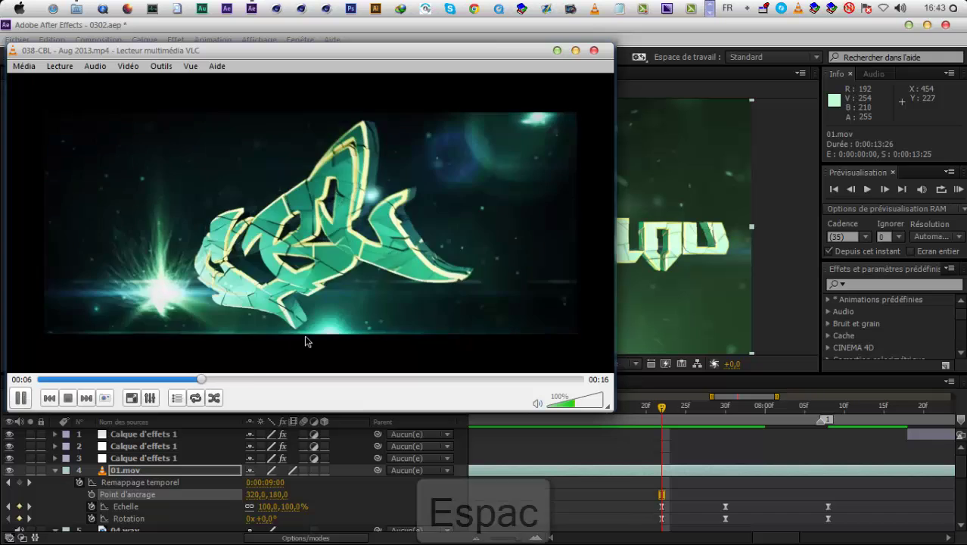
{"action": "scroll", "coordinate": [426, 264], "scroll_direction": "down", "scroll_amount": 3}
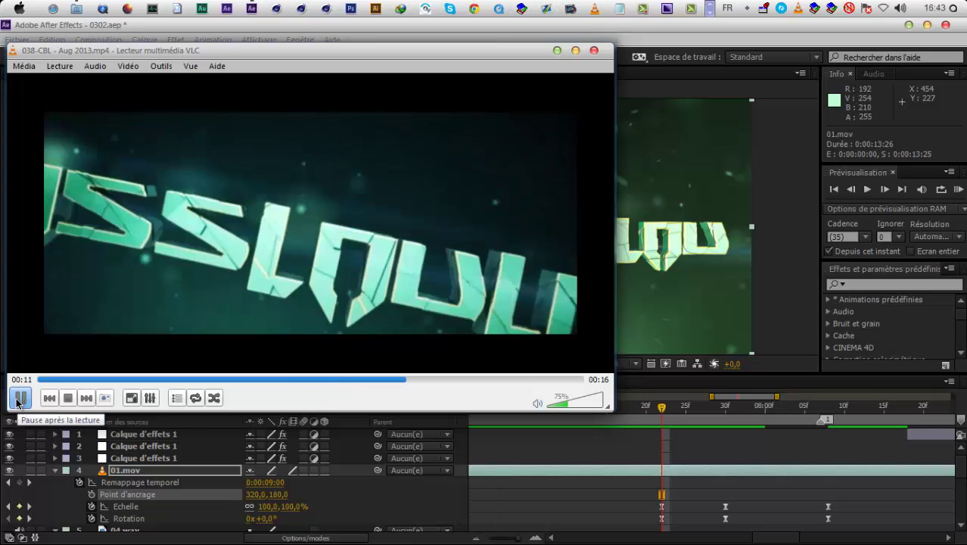
{"action": "key", "text": "space"}
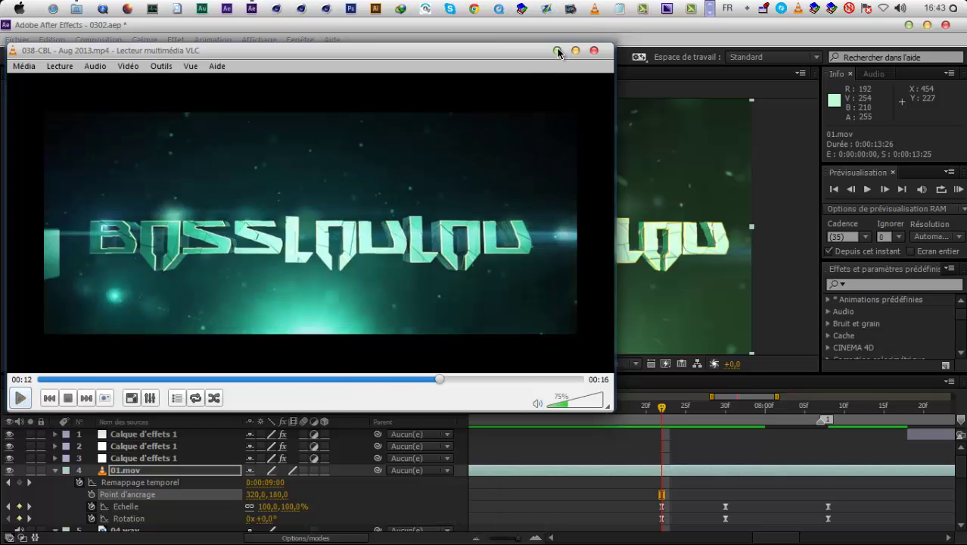
{"action": "left_click", "coordinate": [558, 51]}
Move the middle Scale and Rotation keyframes of 01.mov to 0:00:07:28 and preview from 0:00:07:10
{"action": "left_click_drag", "start_coordinate": [671, 417], "coordinate": [725, 424]}
{"action": "left_click_drag", "start_coordinate": [253, 519], "coordinate": [215, 510]}
{"action": "left_click_drag", "start_coordinate": [671, 417], "coordinate": [724, 464]}
{"action": "left_click_drag", "start_coordinate": [722, 522], "coordinate": [744, 493]}
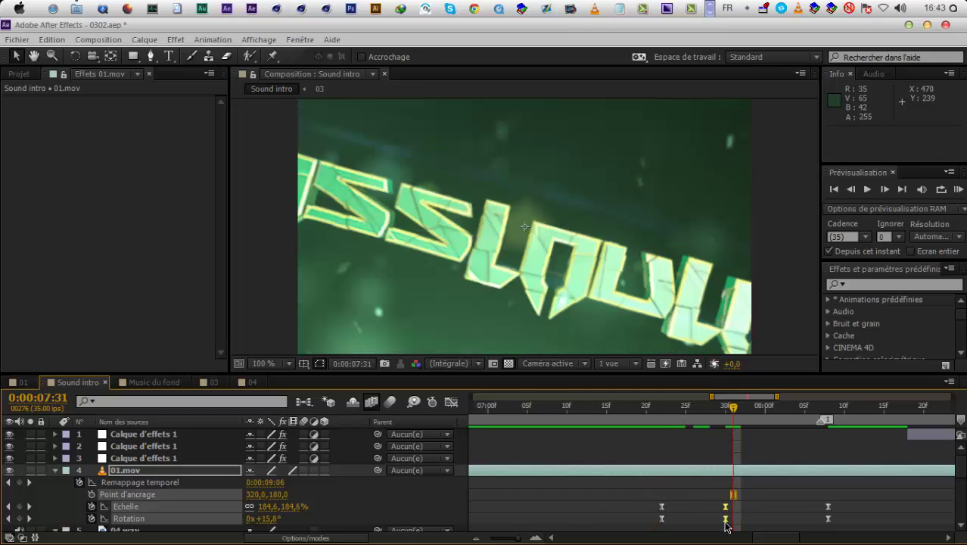
{"action": "left_click_drag", "start_coordinate": [708, 528], "coordinate": [704, 528]}
{"action": "left_click_drag", "start_coordinate": [653, 413], "coordinate": [567, 458]}
{"action": "key", "text": "KP_0"}
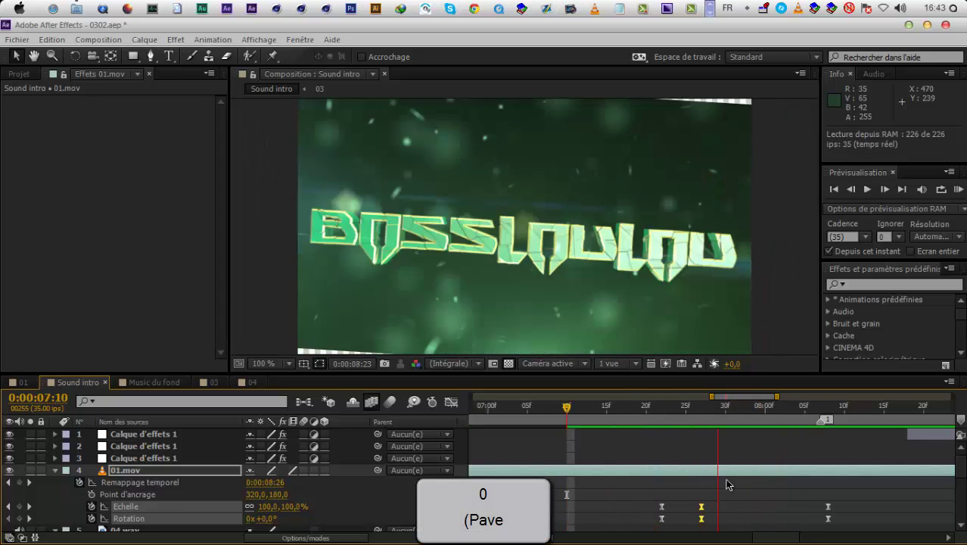
{"action": "left_click", "coordinate": [704, 507]}
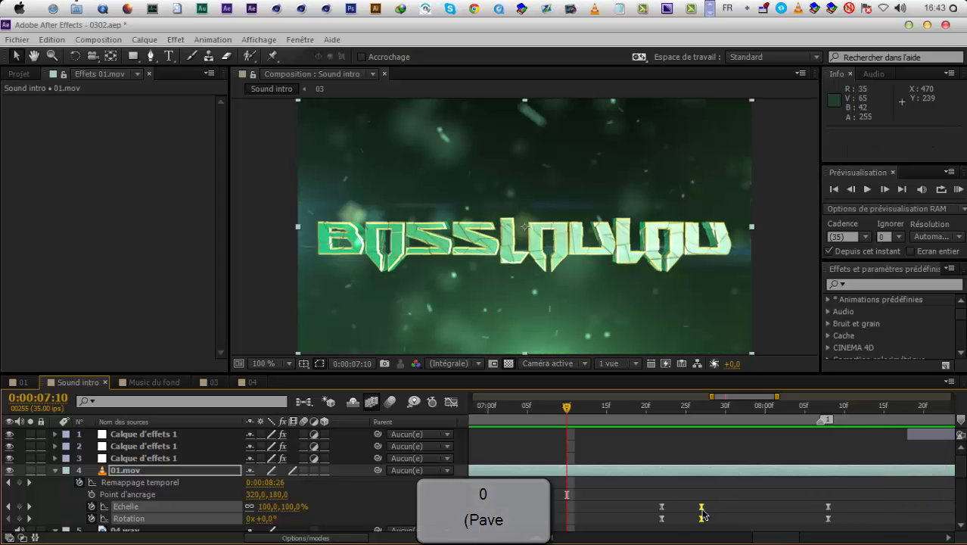
{"action": "left_click_drag", "start_coordinate": [702, 506], "coordinate": [710, 506]}
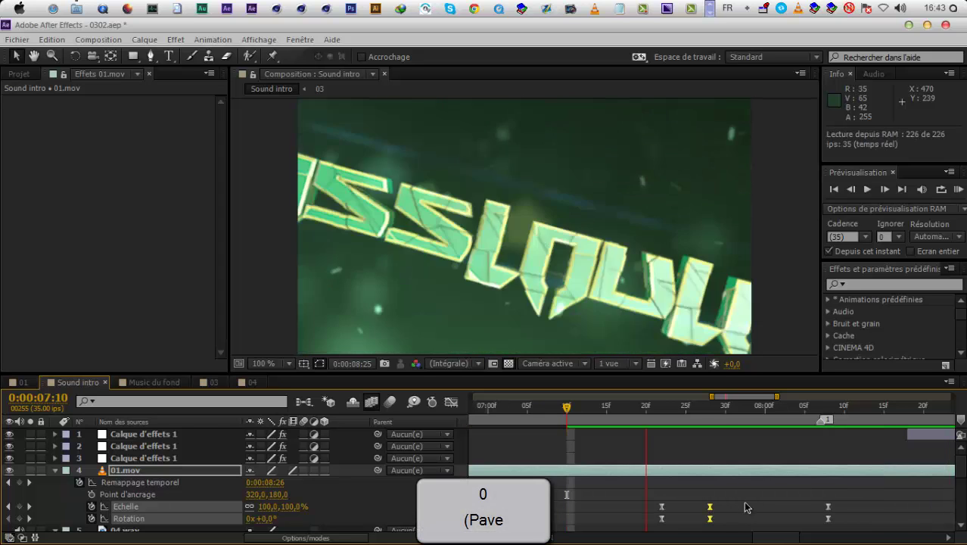
{"action": "left_click", "coordinate": [739, 497]}
{"action": "left_click", "coordinate": [716, 416]}
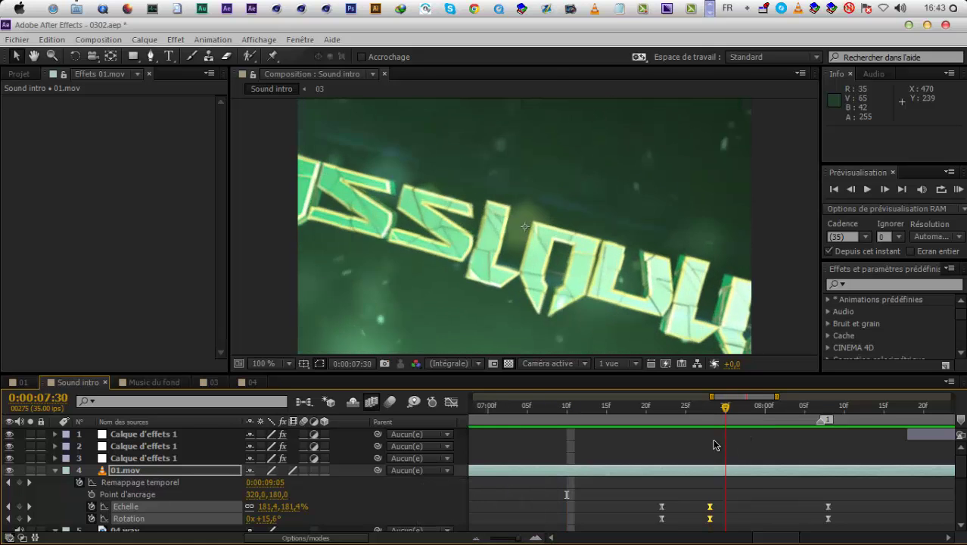
Copy the middle Scale and Rotation keyframes, paste them at 0:00:07:34, and preview from 0:00:07:02
{"action": "key", "text": "ctrl+c"}
{"action": "left_click", "coordinate": [761, 421]}
{"action": "key", "text": "ctrl+v"}
{"action": "left_click", "coordinate": [733, 418]}
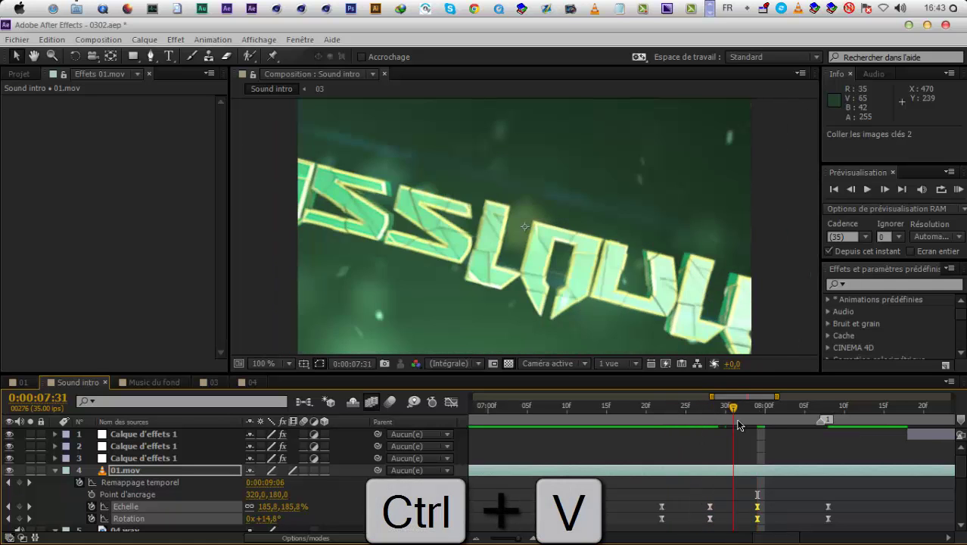
{"action": "left_click_drag", "start_coordinate": [803, 437], "coordinate": [505, 436]}
{"action": "key", "text": "KP_0"}
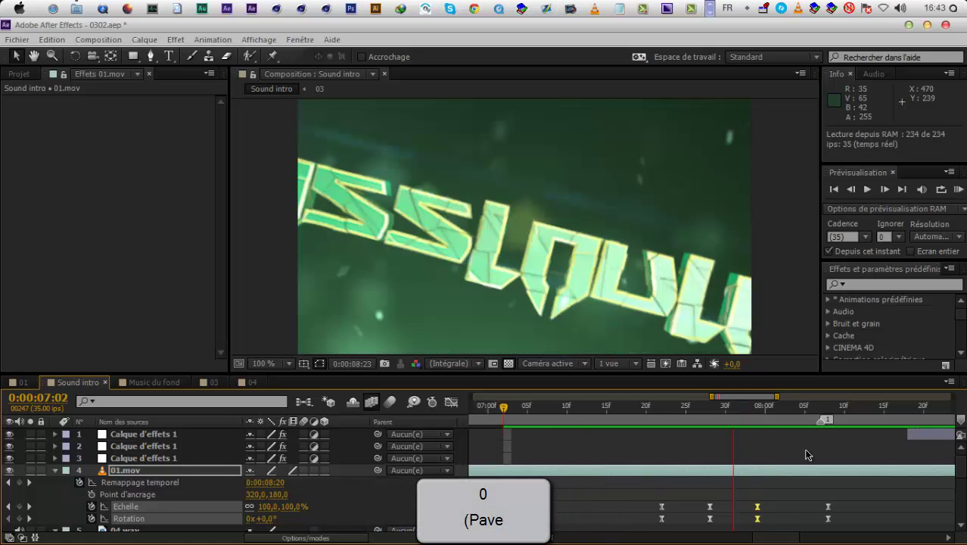
Move the pasted Scale and Rotation keyframes one frame earlier to 0:00:07:33 and preview the pulse
{"action": "left_click", "coordinate": [757, 507]}
{"action": "left_click_drag", "start_coordinate": [754, 517], "coordinate": [746, 517]}
{"action": "key", "text": "KP_0"}
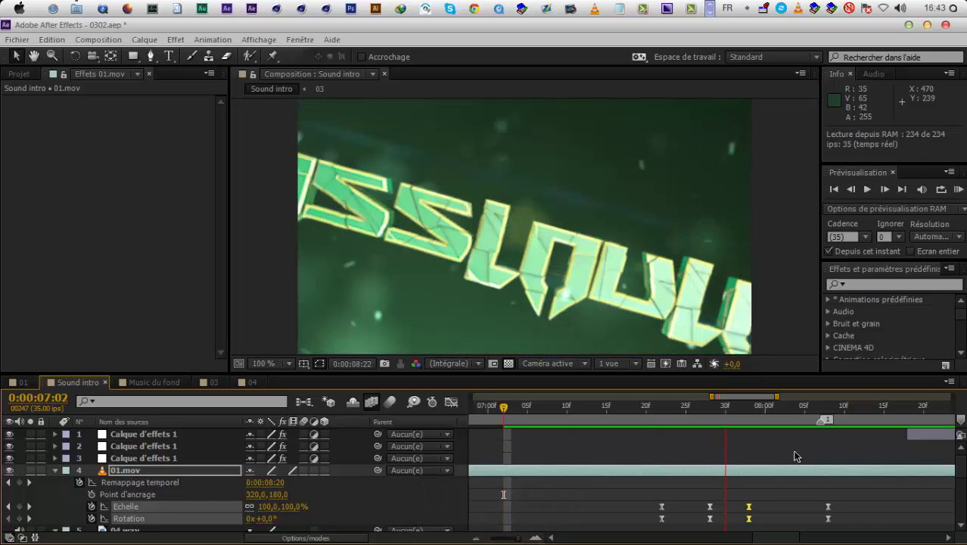
{"action": "left_click", "coordinate": [711, 412]}
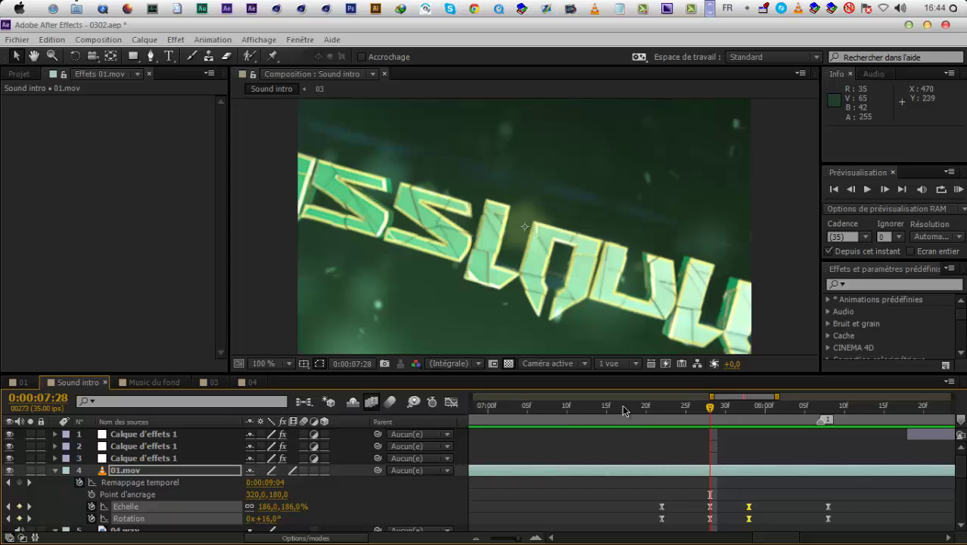
{"action": "key", "text": "KP_0"}
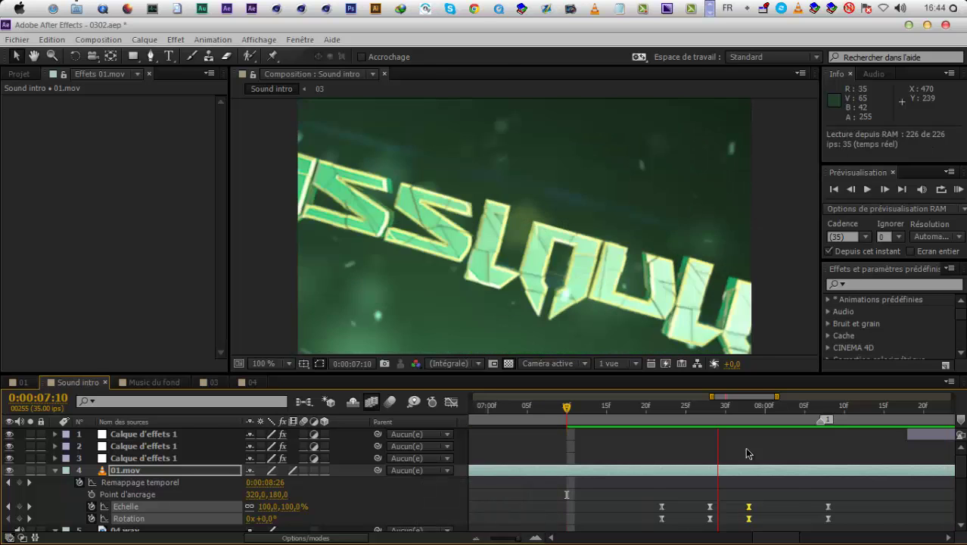
Set Scale to 234% on both peak keyframes of 01.mov and Rotation to 24° at 0:00:07:28
{"action": "left_click", "coordinate": [700, 410]}
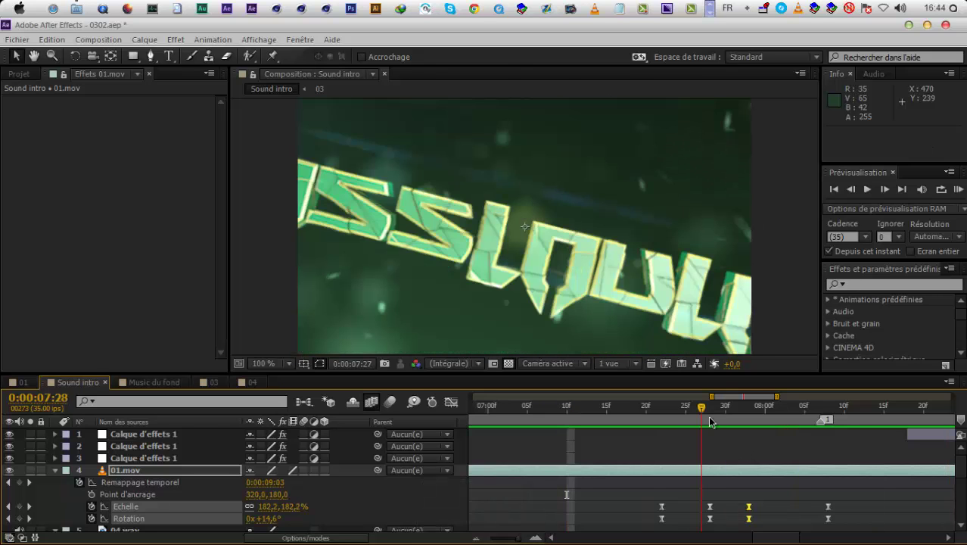
{"action": "left_click_drag", "start_coordinate": [761, 491], "coordinate": [697, 528]}
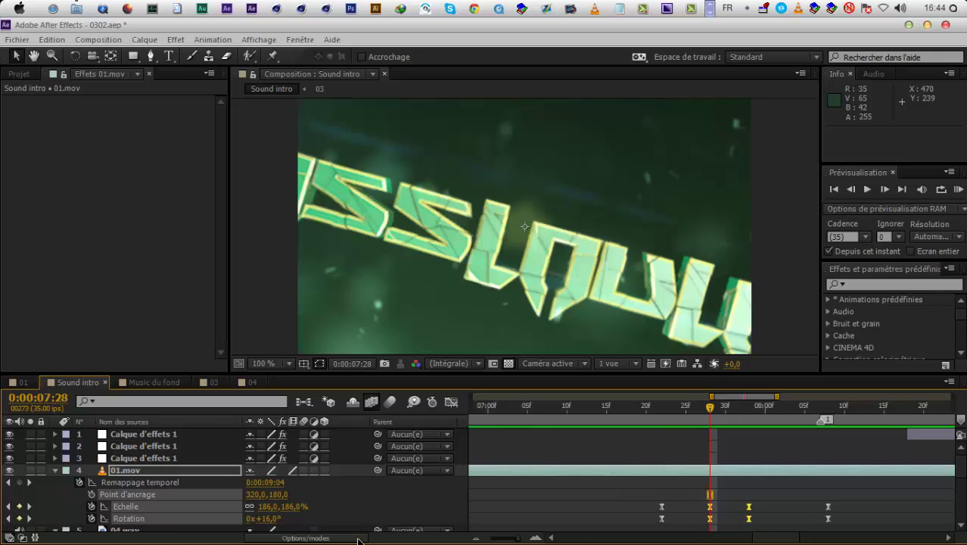
{"action": "left_click_drag", "start_coordinate": [298, 506], "coordinate": [613, 431]}
{"action": "left_click_drag", "start_coordinate": [763, 495], "coordinate": [695, 526]}
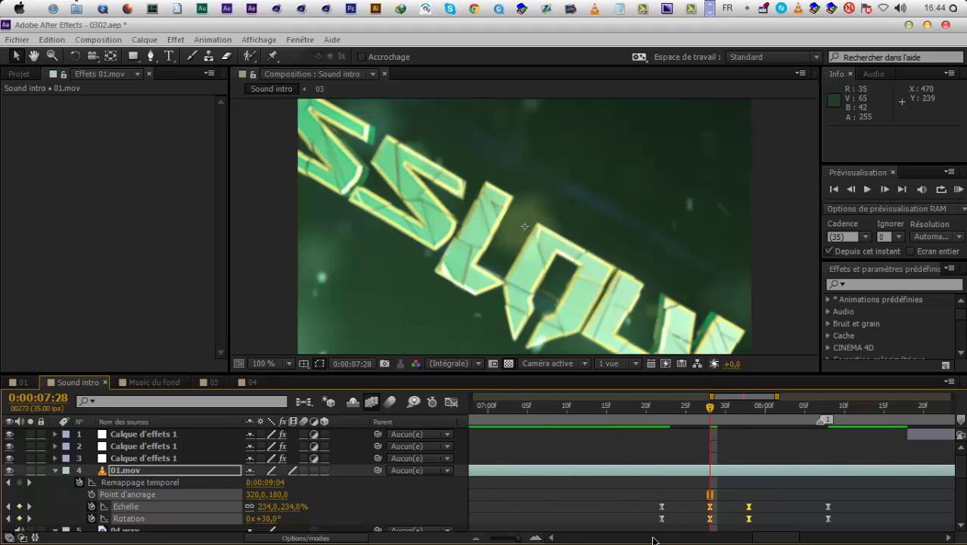
{"action": "left_click_drag", "start_coordinate": [269, 518], "coordinate": [274, 517]}
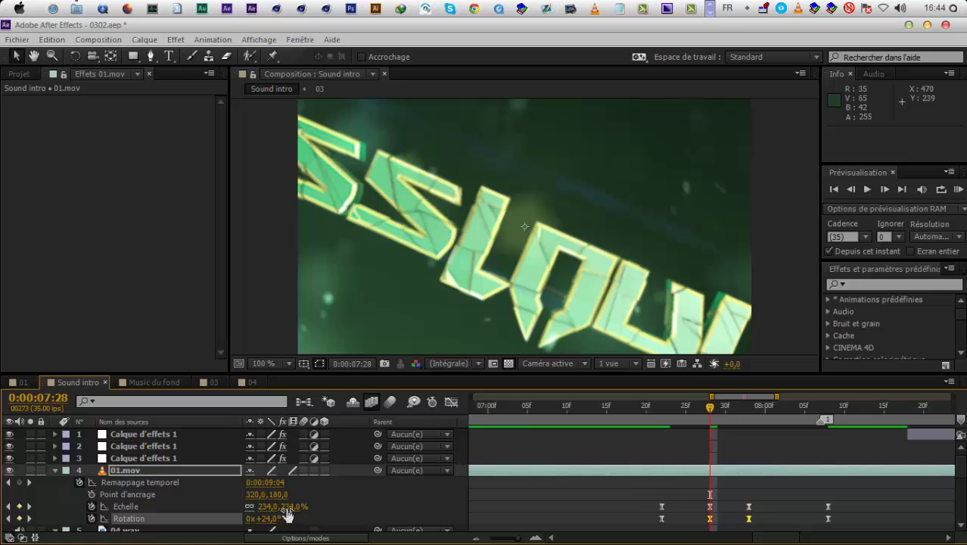
{"action": "left_click", "coordinate": [689, 500]}
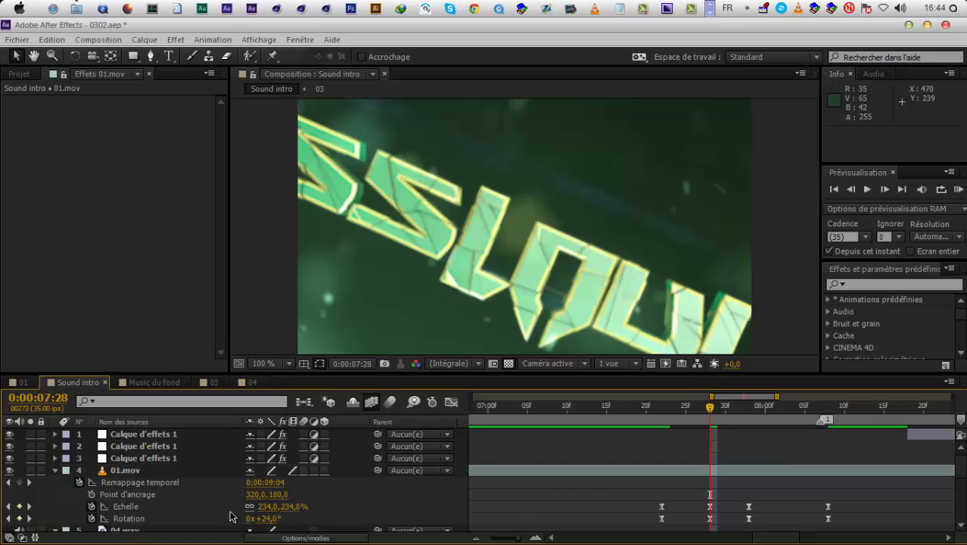
Replace the Scale and Rotation keyframes at 0:00:07:33 with copies of the pair at 0:00:07:28
{"action": "left_click", "coordinate": [28, 506]}
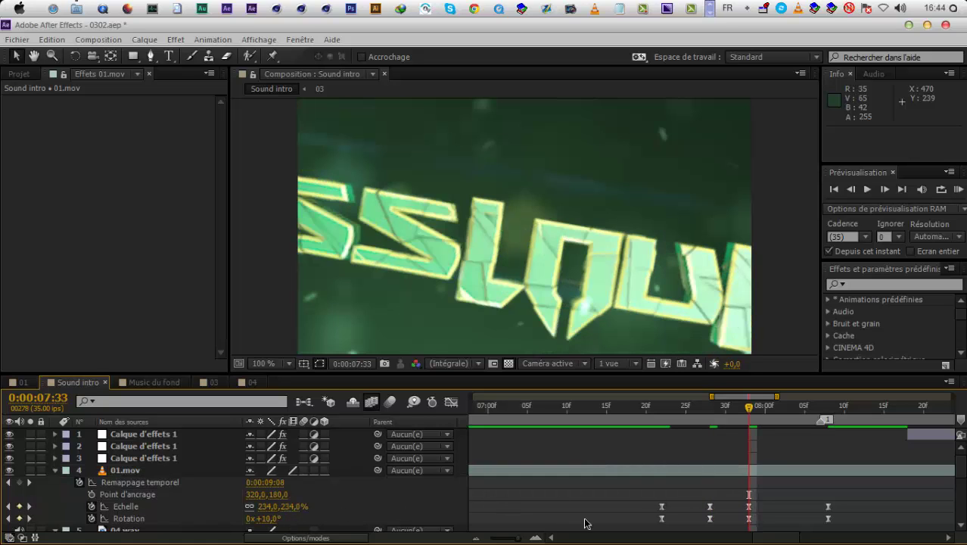
{"action": "left_click_drag", "start_coordinate": [783, 497], "coordinate": [717, 501]}
{"action": "key", "text": "Delete"}
{"action": "key", "text": "ctrl+c"}
{"action": "key", "text": "ctrl+v"}
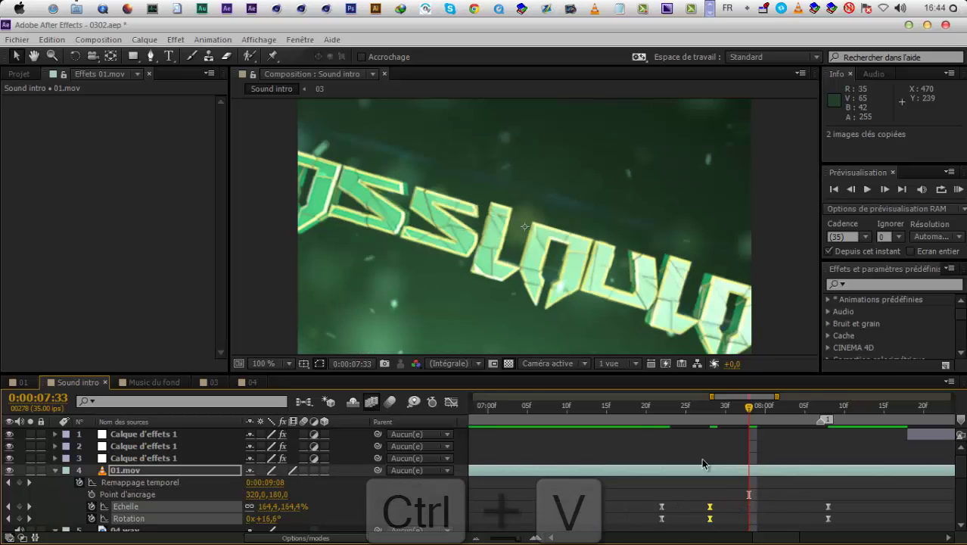
Preview the pulse from 0:00:07:13 and examine the Scale and Rotation curves of 01.mov in the graph editor
{"action": "left_click", "coordinate": [591, 426]}
{"action": "key", "text": "KP_0"}
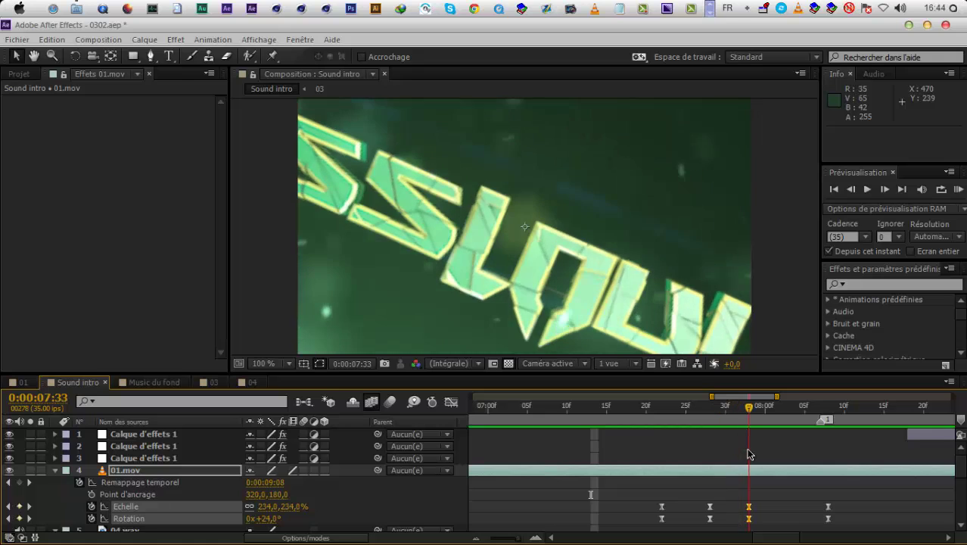
{"action": "left_click", "coordinate": [448, 404]}
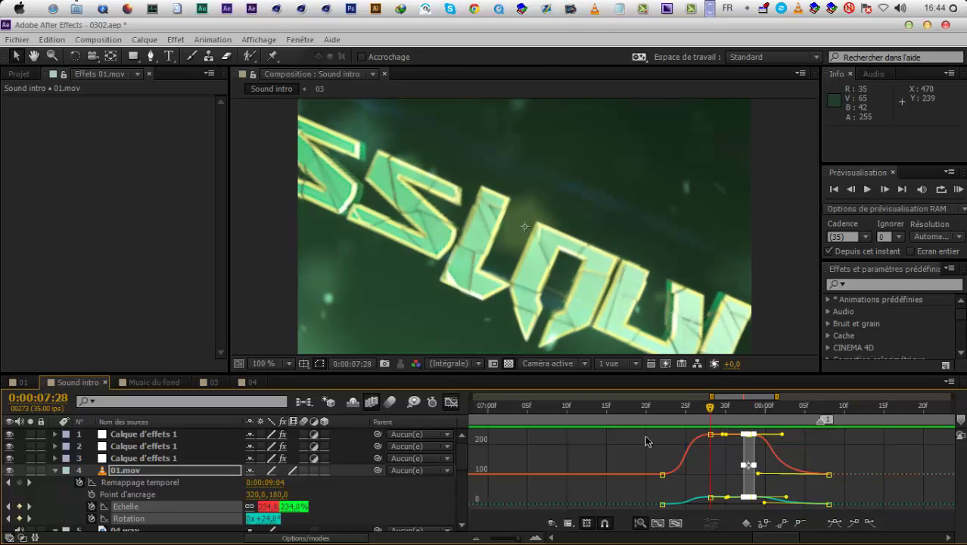
{"action": "left_click", "coordinate": [532, 539]}
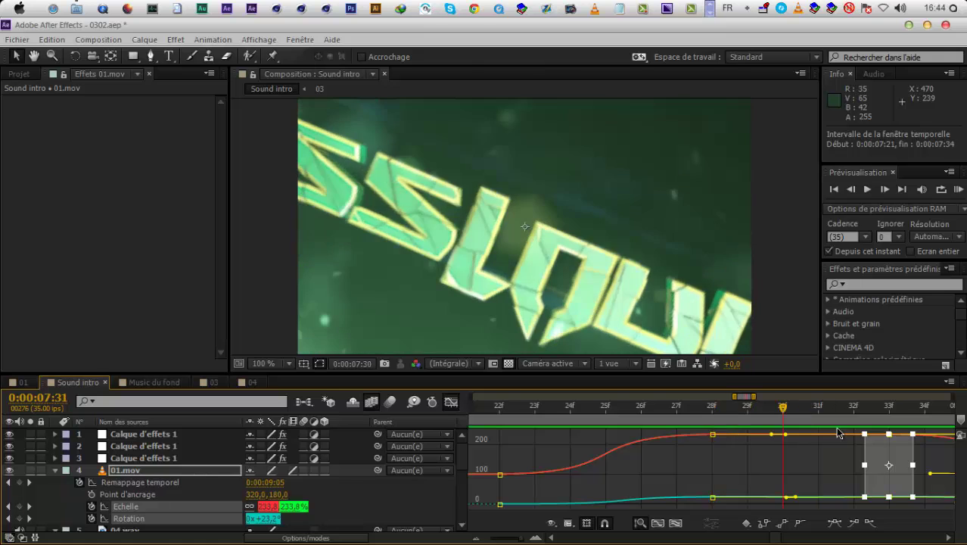
{"action": "left_click", "coordinate": [450, 402]}
{"action": "left_click", "coordinate": [474, 540]}
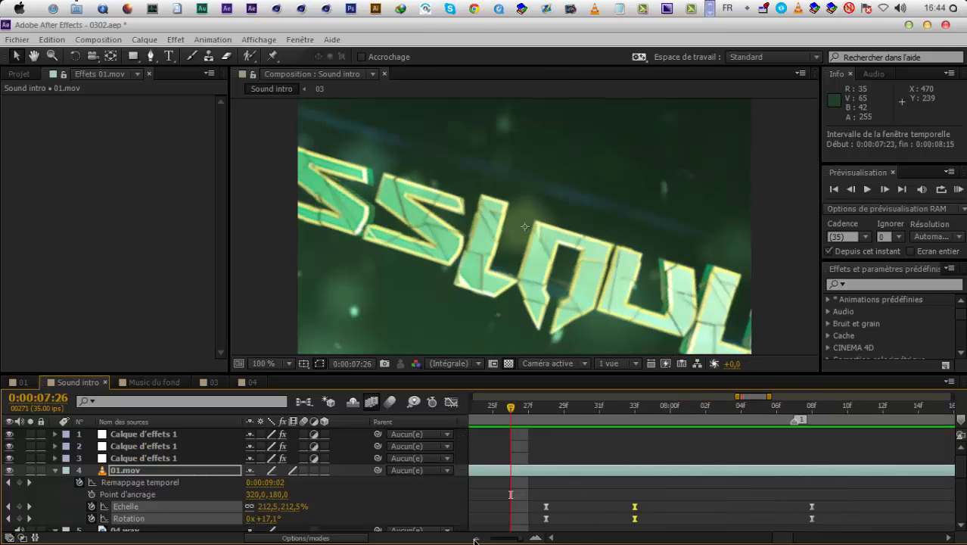
{"action": "left_click", "coordinate": [557, 538]}
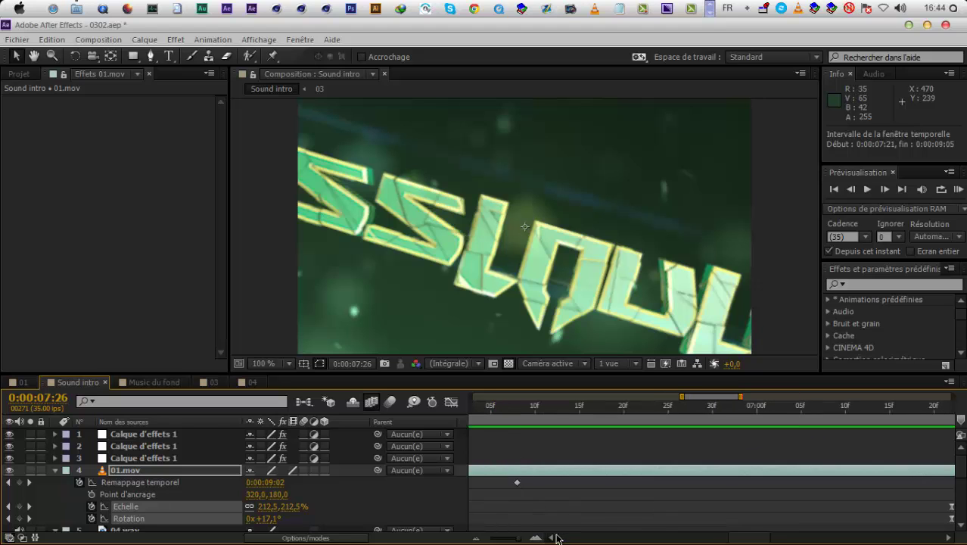
{"action": "left_click_drag", "start_coordinate": [767, 542], "coordinate": [795, 542]}
Show a wider stretch of the timeline, preview from 0:00:06:19, and check the frames where the pulse ends, around 0:00:08:06
{"action": "left_click_drag", "start_coordinate": [653, 409], "coordinate": [629, 407]}
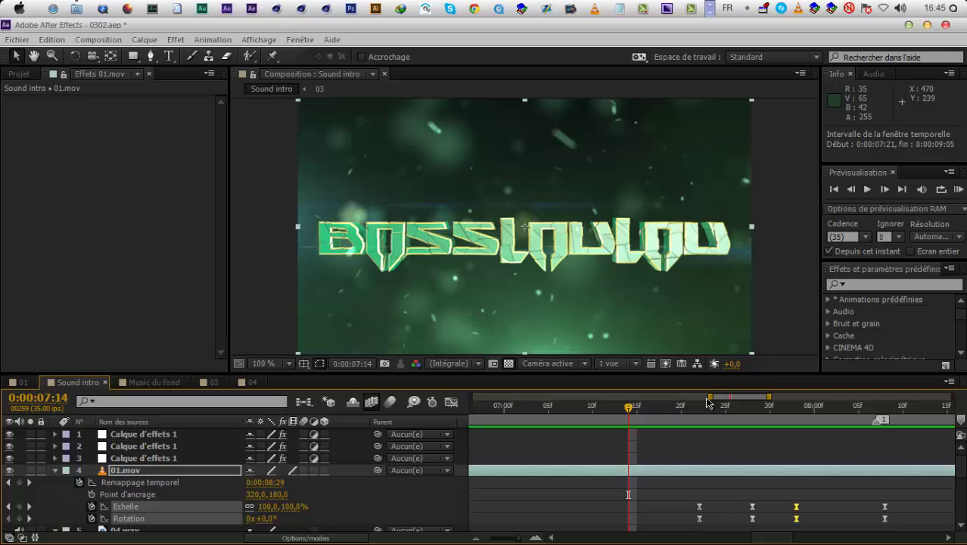
{"action": "left_click_drag", "start_coordinate": [710, 397], "coordinate": [633, 398]}
{"action": "left_click_drag", "start_coordinate": [769, 397], "coordinate": [952, 397]}
{"action": "key", "text": "KP_0"}
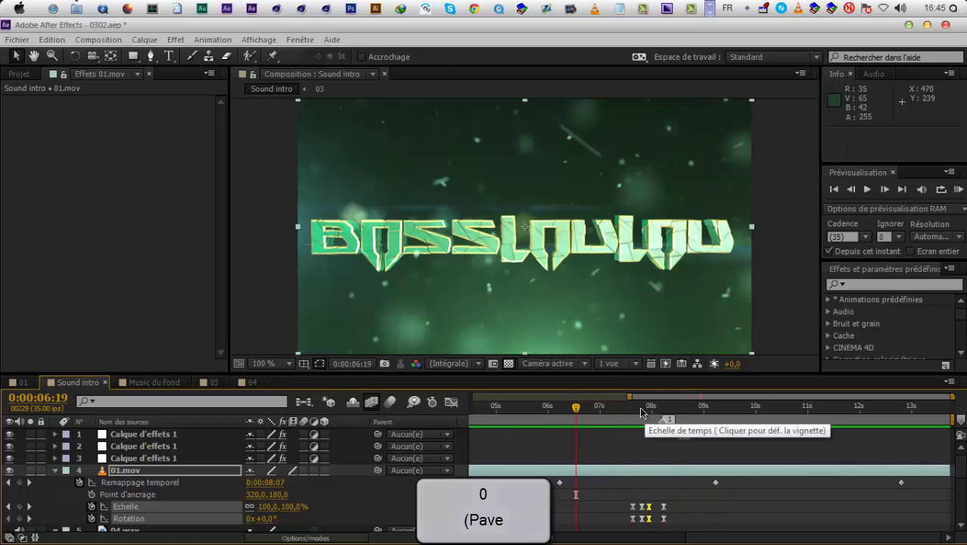
{"action": "left_click", "coordinate": [649, 413]}
{"action": "mouse_move", "coordinate": [649, 412]}
{"action": "left_mouse_down"}
{"action": "mouse_move", "coordinate": [631, 419]}
{"action": "mouse_move", "coordinate": [658, 421]}
{"action": "mouse_move", "coordinate": [667, 406]}
{"action": "left_mouse_up"}
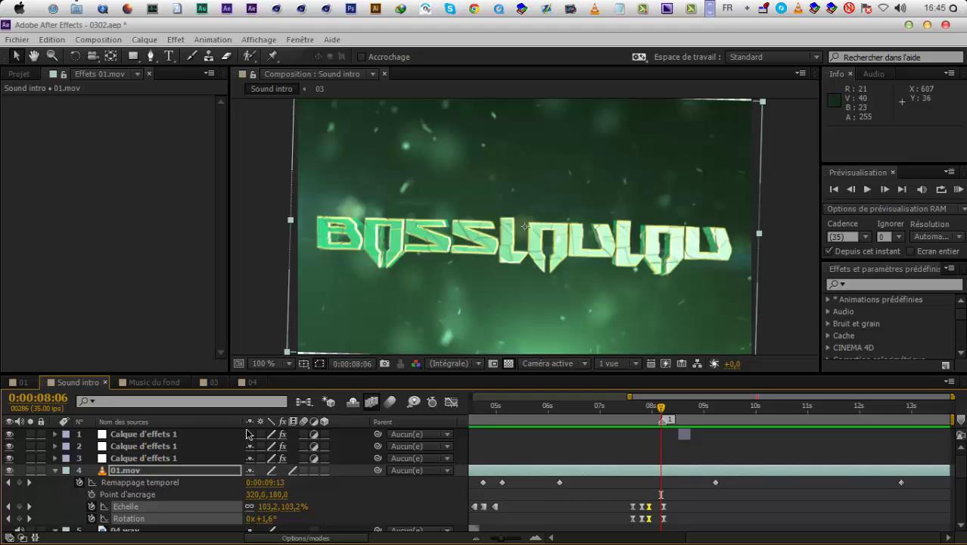
Apply the Juxtaposition directionnelle effect to 01.mov with output width 280, output height 180 and mirrored edges enabled
{"action": "left_click", "coordinate": [150, 469]}
{"action": "right_click", "coordinate": [74, 200]}
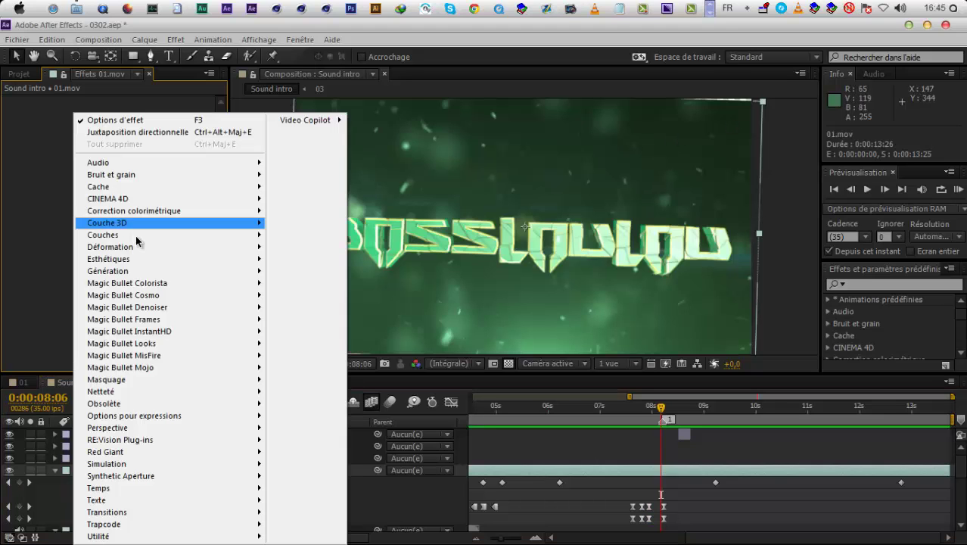
{"action": "mouse_move", "coordinate": [227, 259]}
{"action": "left_click", "coordinate": [382, 442]}
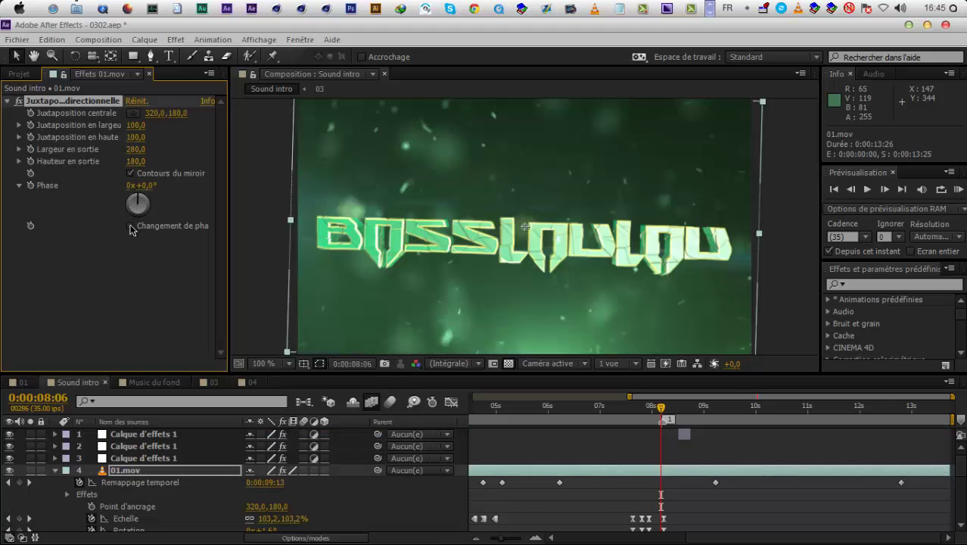
{"action": "left_click", "coordinate": [138, 290]}
Add Car hit.wav to the Sound intro composition directly below 01.mov, around the impact near 0:00:09:18, and save the project
{"action": "left_click_drag", "start_coordinate": [630, 417], "coordinate": [731, 438]}
{"action": "left_click", "coordinate": [27, 384]}
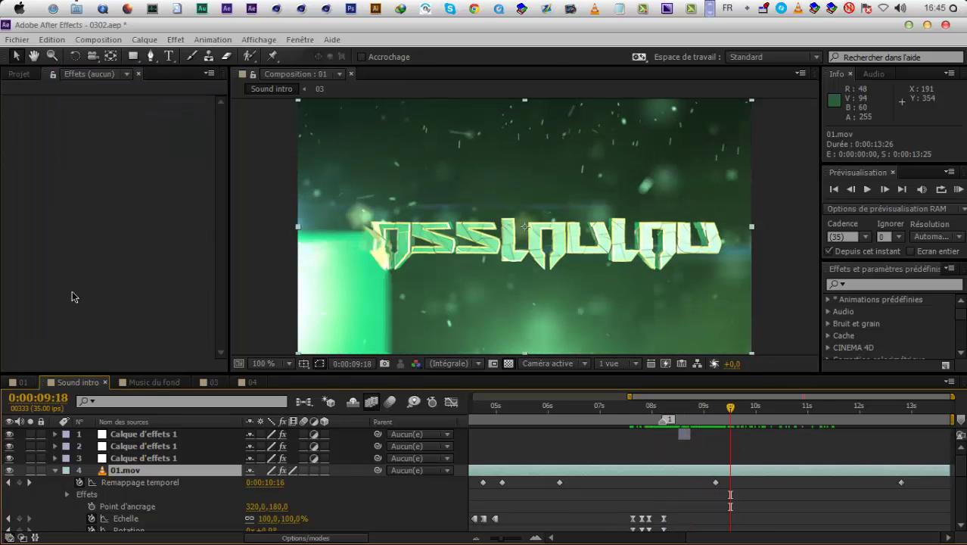
{"action": "left_click", "coordinate": [10, 73]}
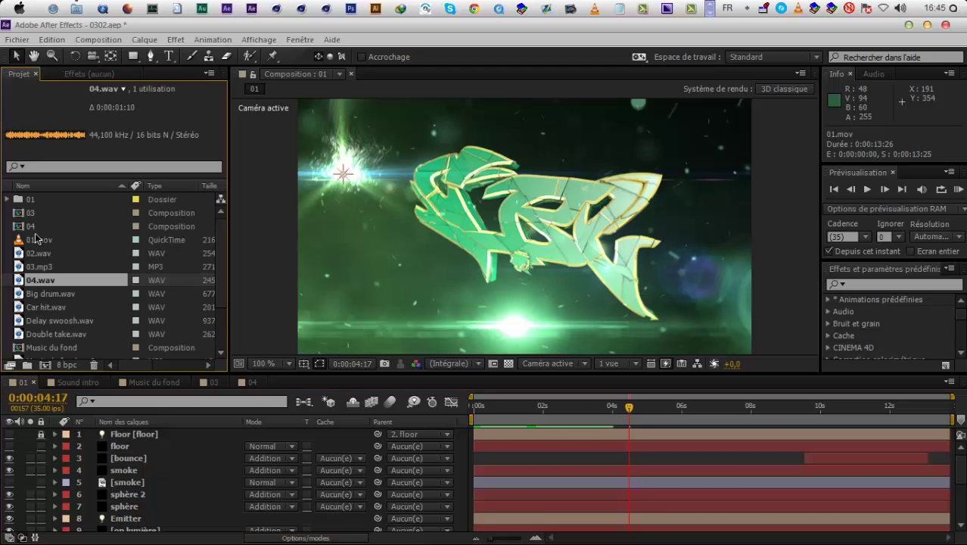
{"action": "left_click", "coordinate": [55, 308]}
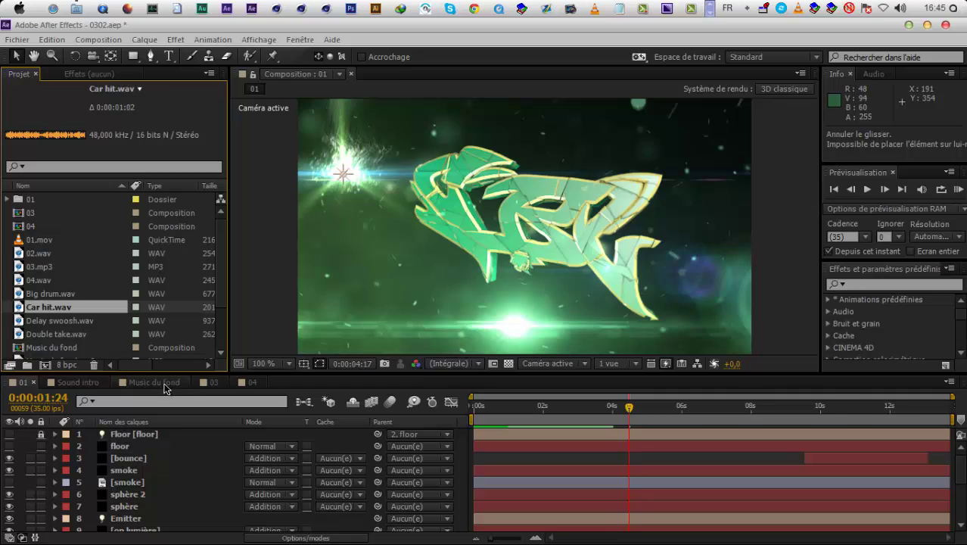
{"action": "left_click", "coordinate": [155, 383]}
{"action": "left_click", "coordinate": [105, 382]}
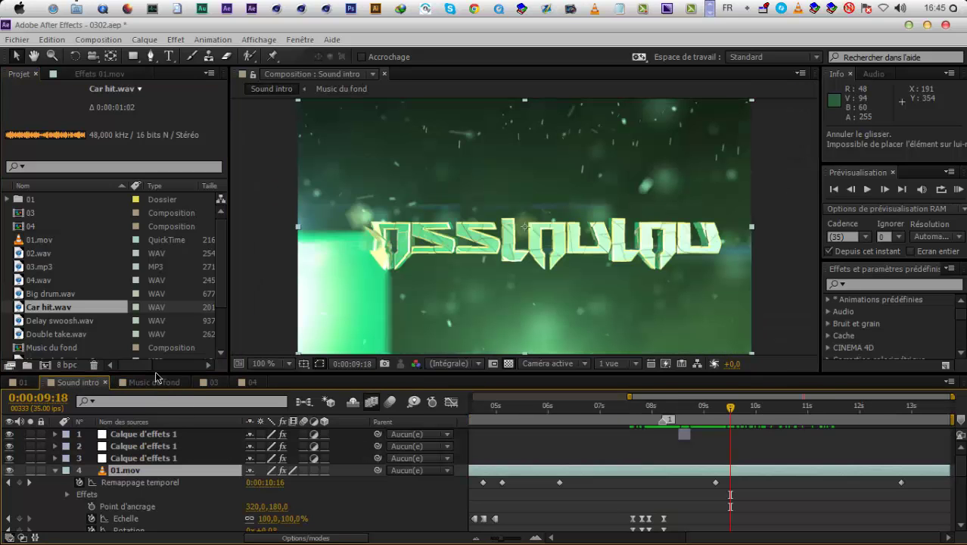
{"action": "left_click_drag", "start_coordinate": [53, 307], "coordinate": [726, 531]}
{"action": "key", "text": "l"}
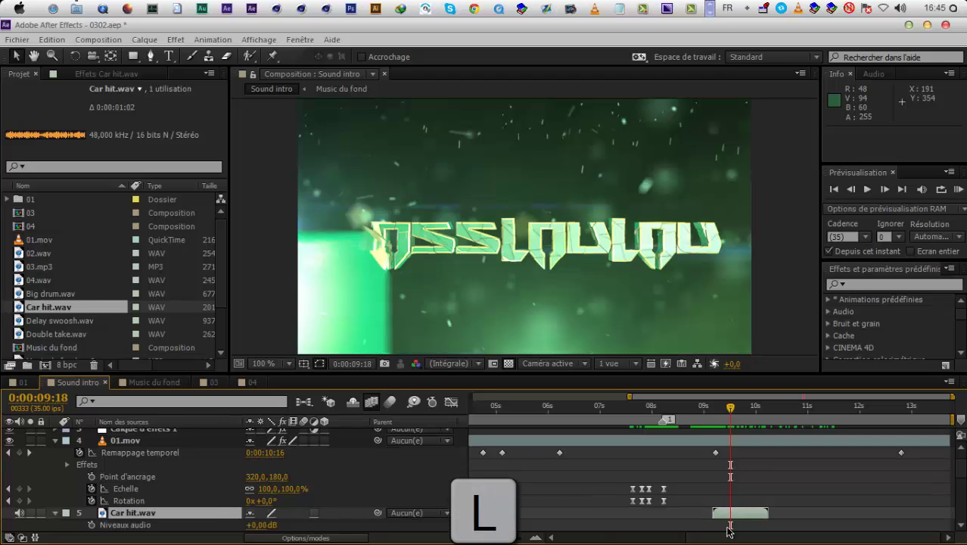
{"action": "key", "text": "ctrl+s"}
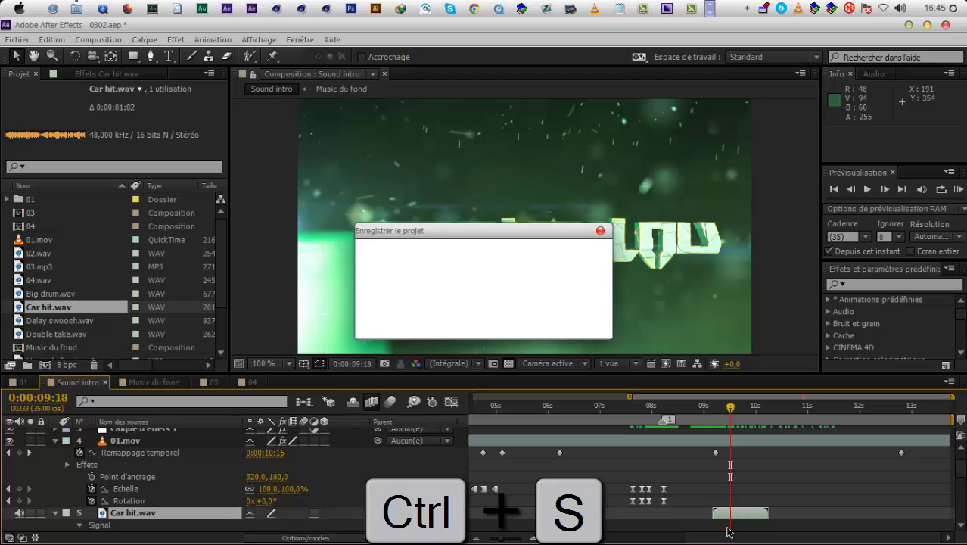
Show the waveform of Car hit.wav, move the layer to start at 0:00:09:16, and preview from 0:00:08:33
{"action": "scroll", "coordinate": [755, 490], "scroll_direction": "down", "scroll_amount": 5}
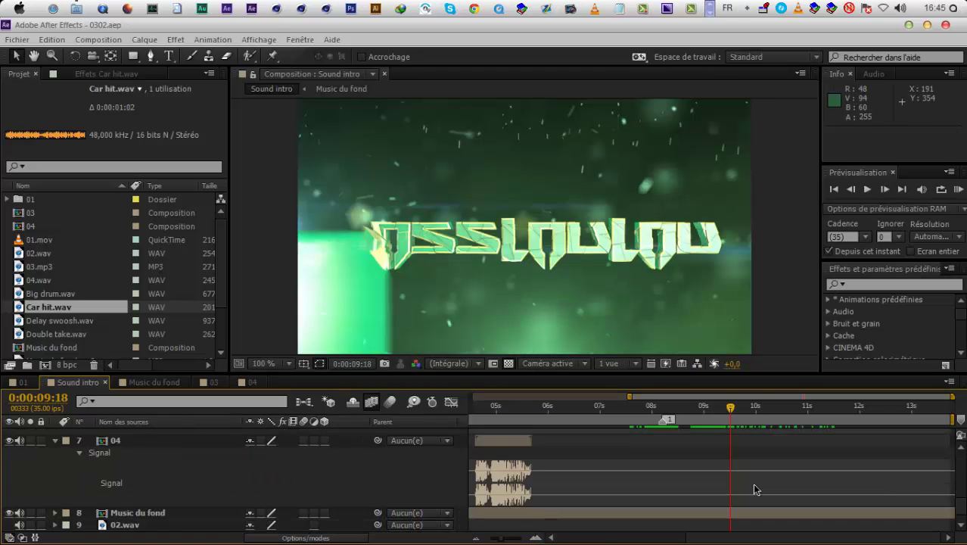
{"action": "scroll", "coordinate": [755, 488], "scroll_direction": "up", "scroll_amount": 5}
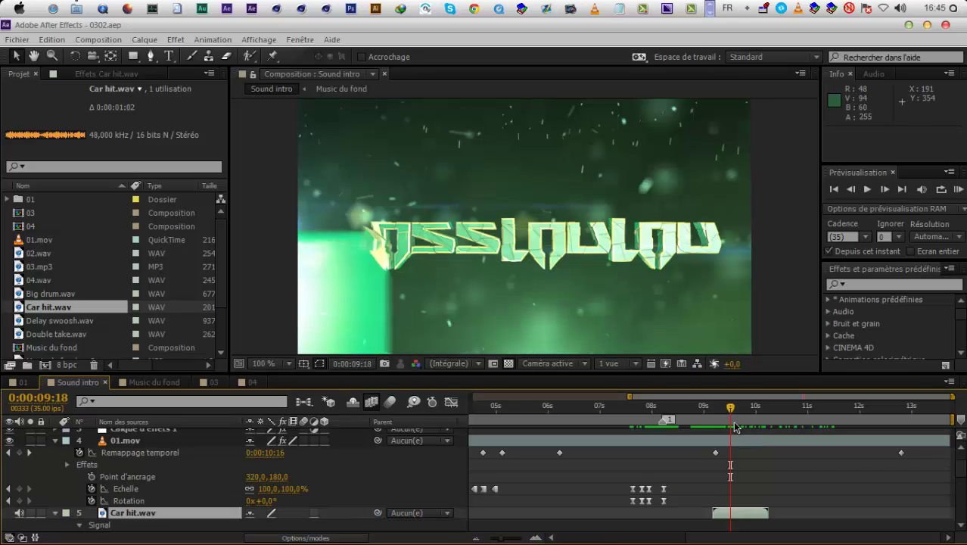
{"action": "left_click", "coordinate": [725, 425]}
{"action": "left_click", "coordinate": [728, 424]}
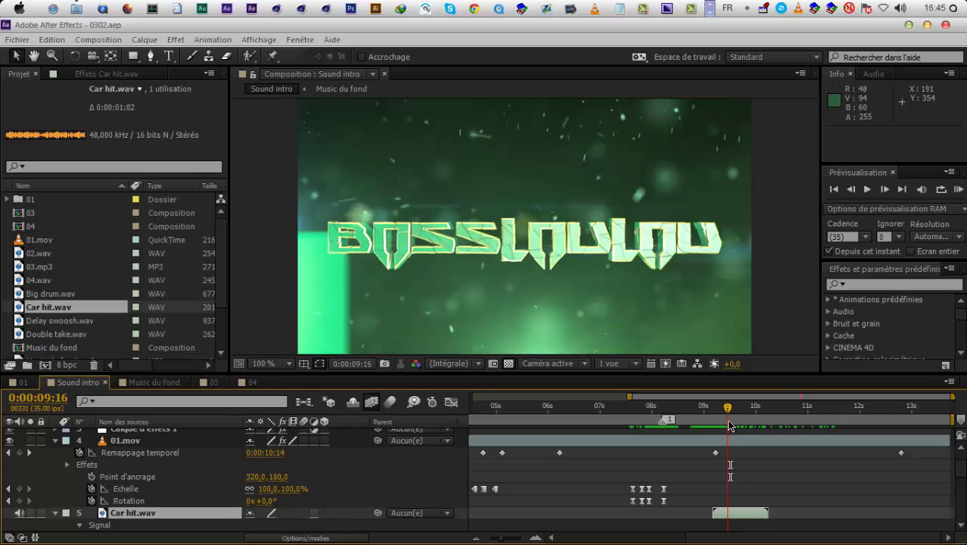
{"action": "left_click", "coordinate": [535, 538]}
{"action": "scroll", "coordinate": [726, 488], "scroll_direction": "down", "scroll_amount": 3}
{"action": "key", "text": "l"}
{"action": "key", "text": "l"}
{"action": "key", "text": "l"}
{"action": "key", "text": "l"}
{"action": "left_click_drag", "start_coordinate": [749, 447], "coordinate": [770, 449]}
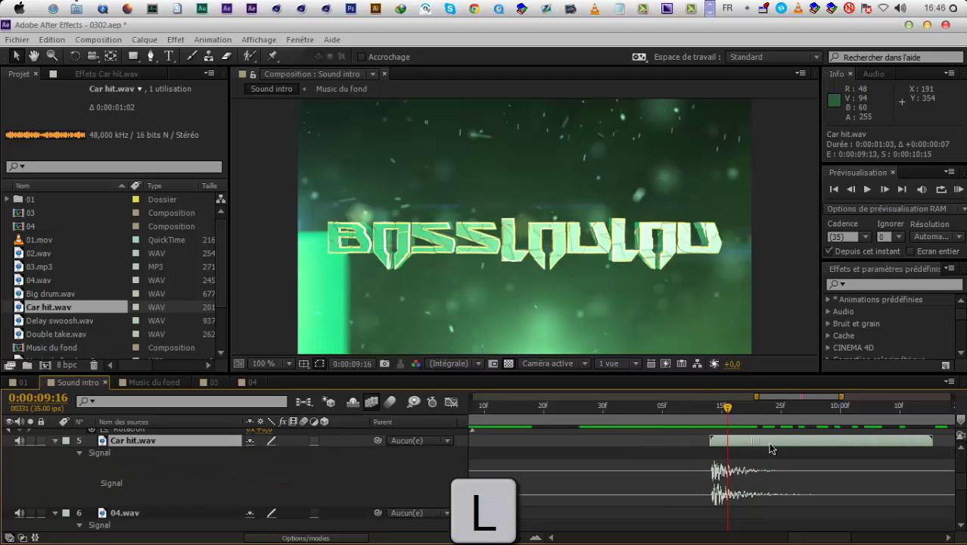
{"action": "left_click", "coordinate": [623, 427]}
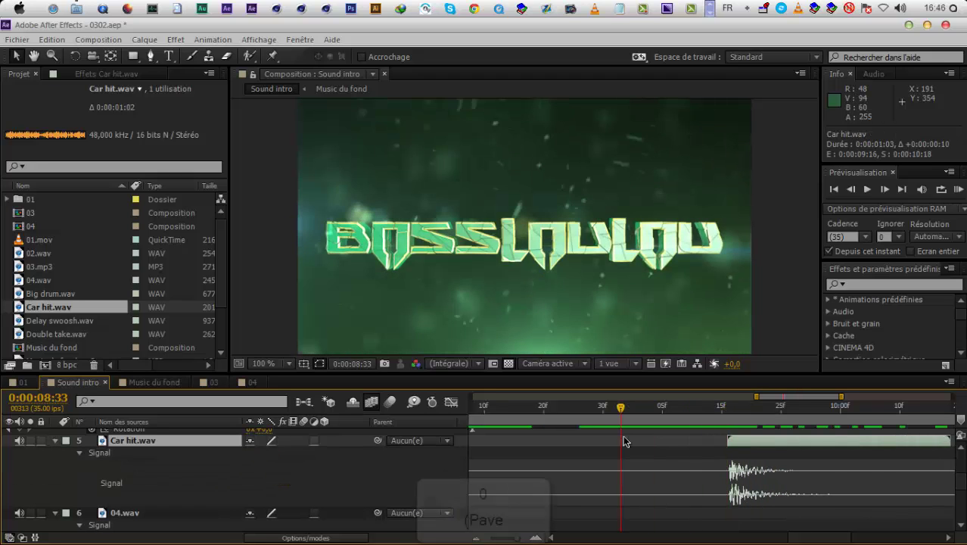
{"action": "key", "text": "KP_0"}
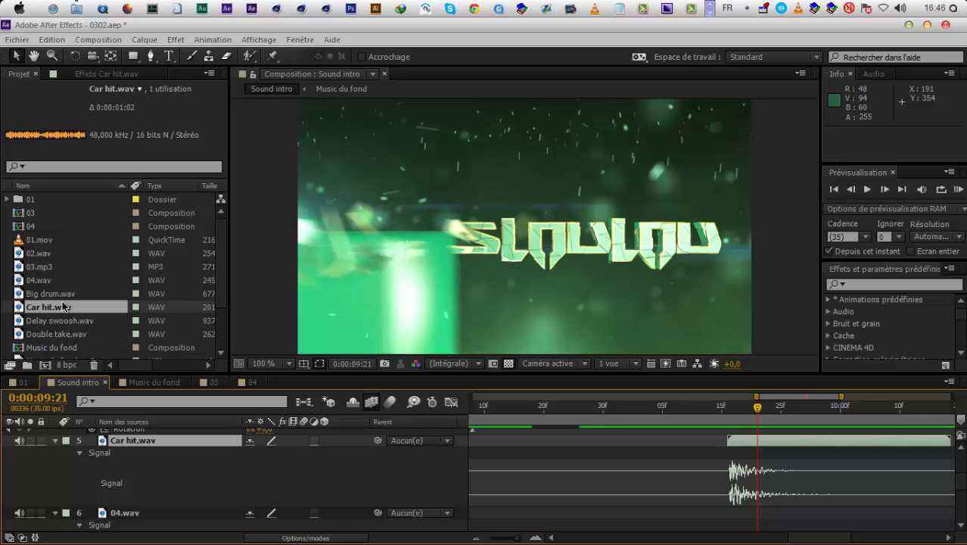
Add Big drum.wav above Car hit.wav with its waveform shown, start it at 0:00:09:16, and preview from 0:00:08:29
{"action": "left_click_drag", "start_coordinate": [66, 297], "coordinate": [748, 481]}
{"action": "key", "text": "l"}
{"action": "key", "text": "l"}
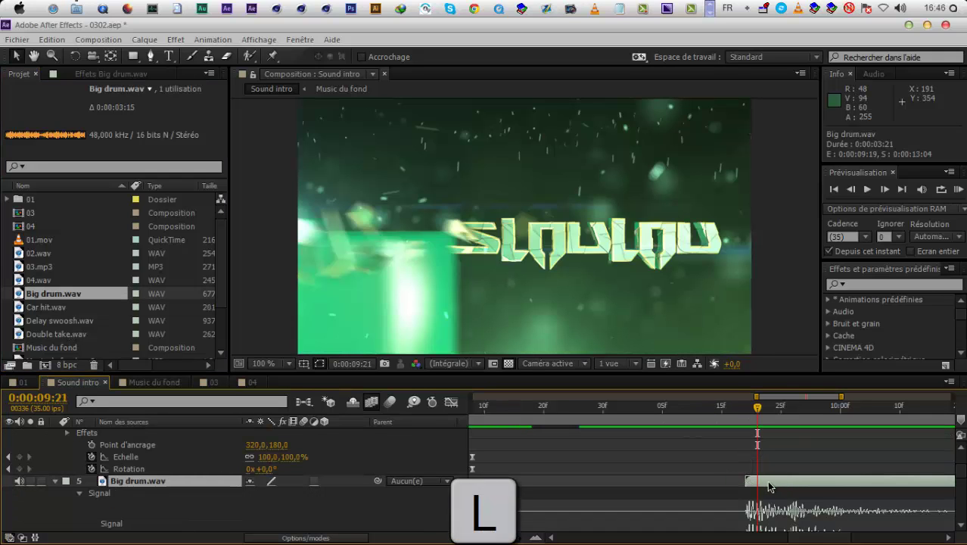
{"action": "scroll", "coordinate": [772, 458], "scroll_direction": "down", "scroll_amount": 2}
{"action": "left_click", "coordinate": [597, 409]}
{"action": "key", "text": "KP_0"}
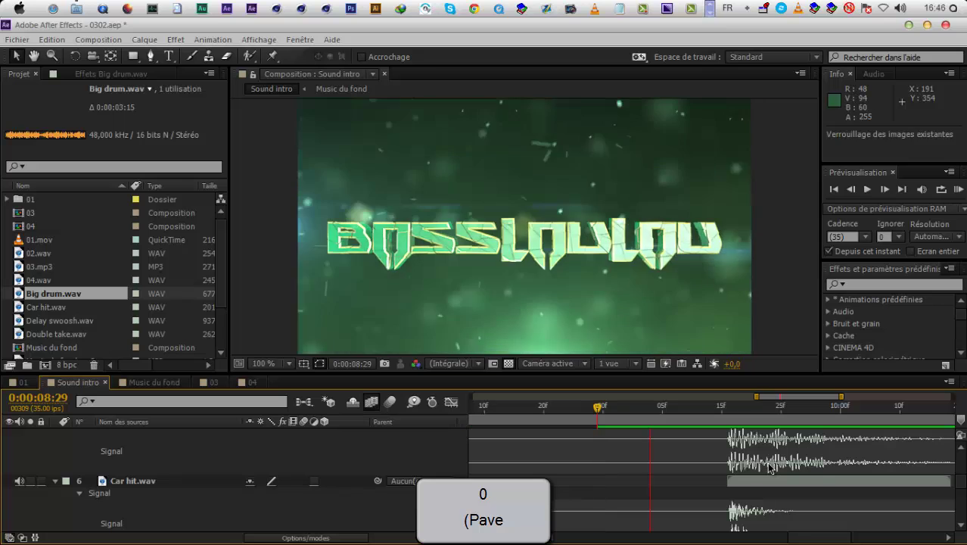
Check the frames up to 0:00:10:09 and compare the sounds of Car hit.wav and Big drum.wav in the external player
{"action": "left_click", "coordinate": [746, 417]}
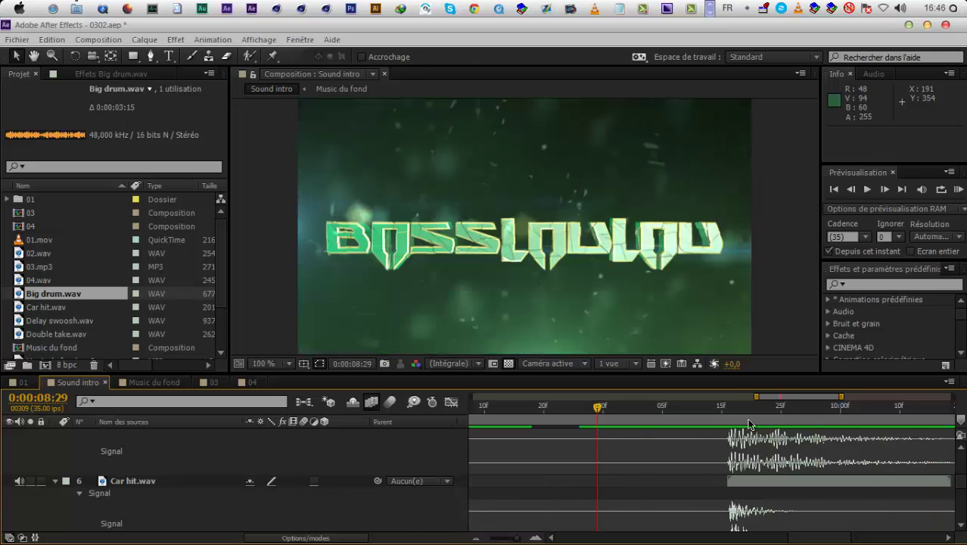
{"action": "left_click", "coordinate": [776, 413]}
{"action": "left_click_drag", "start_coordinate": [795, 424], "coordinate": [894, 443]}
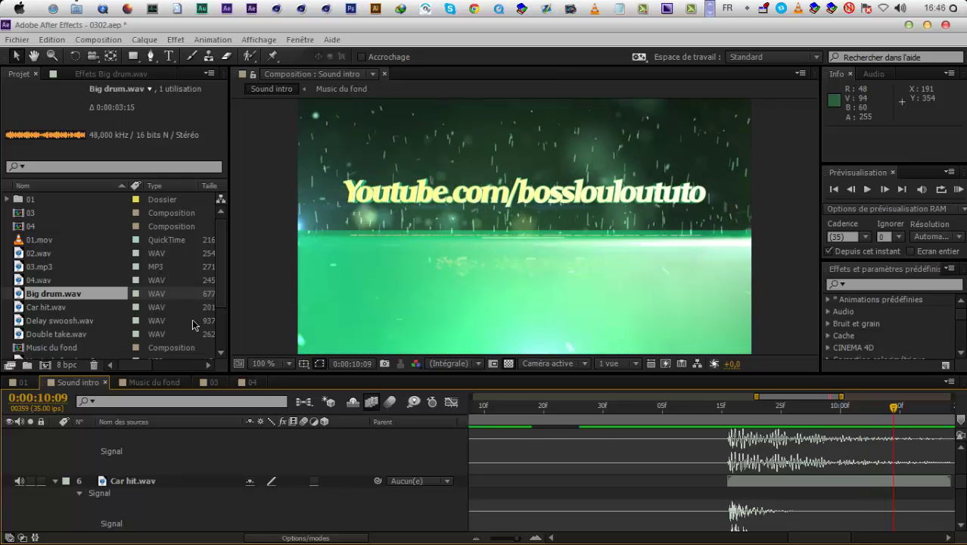
{"action": "left_click", "coordinate": [61, 308]}
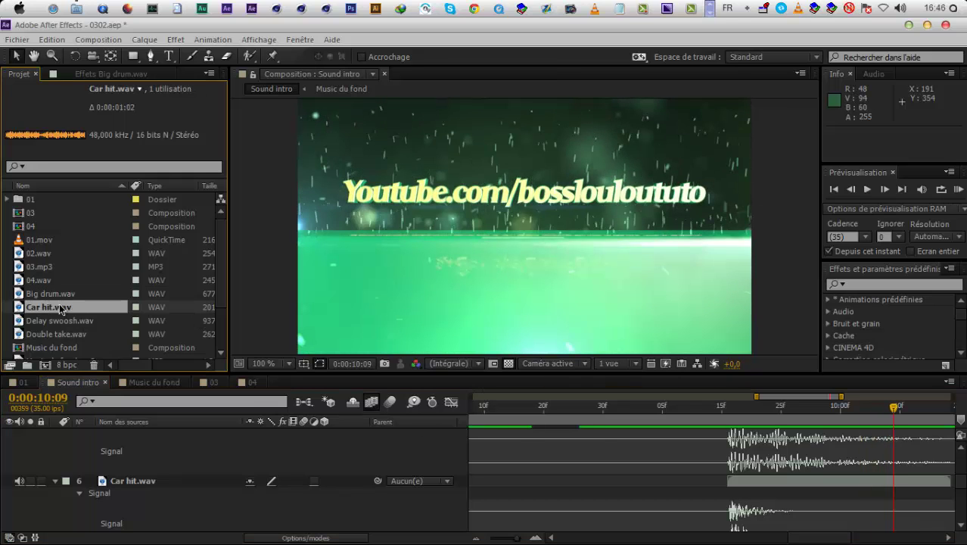
{"action": "key", "text": "ctrl+e"}
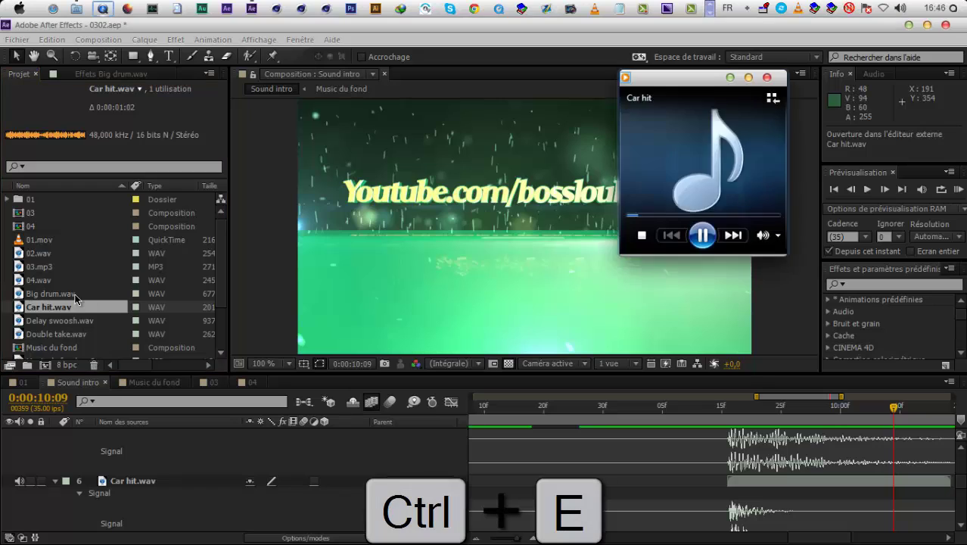
{"action": "left_click", "coordinate": [76, 297]}
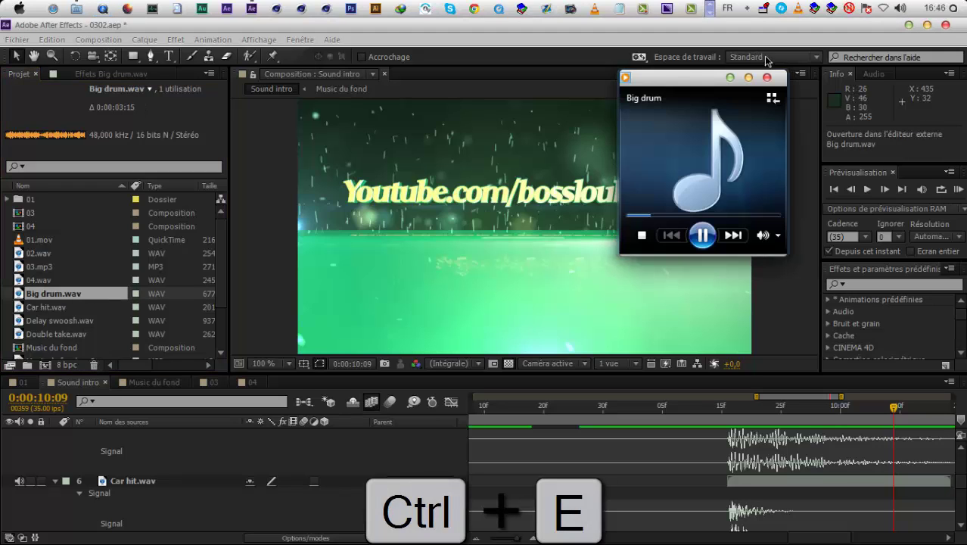
{"action": "left_click", "coordinate": [767, 79]}
{"action": "key", "text": "shift+Down"}
{"action": "key", "text": "shift+Down"}
{"action": "key", "text": "shift+Down"}
{"action": "key", "text": "shift+Down"}
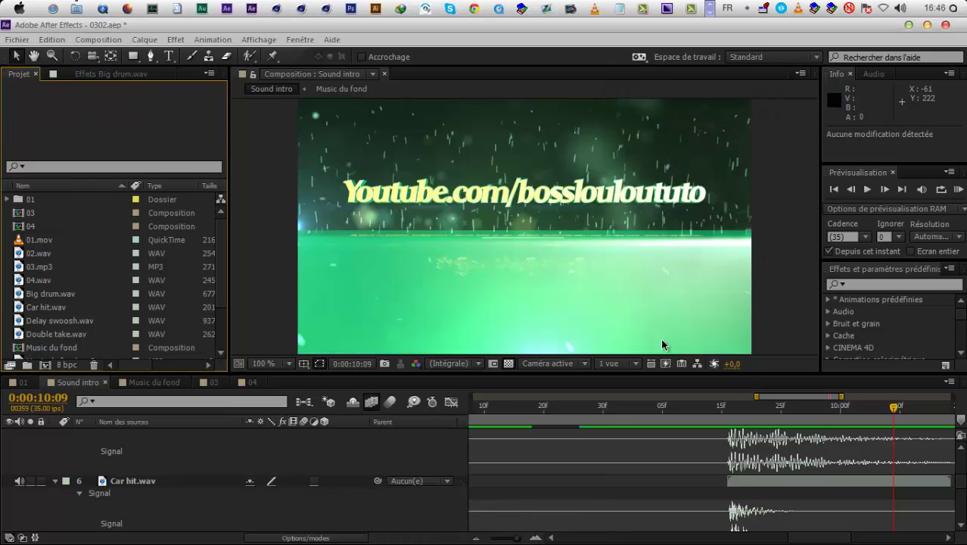
{"action": "left_click_drag", "start_coordinate": [597, 357], "coordinate": [76, 270]}
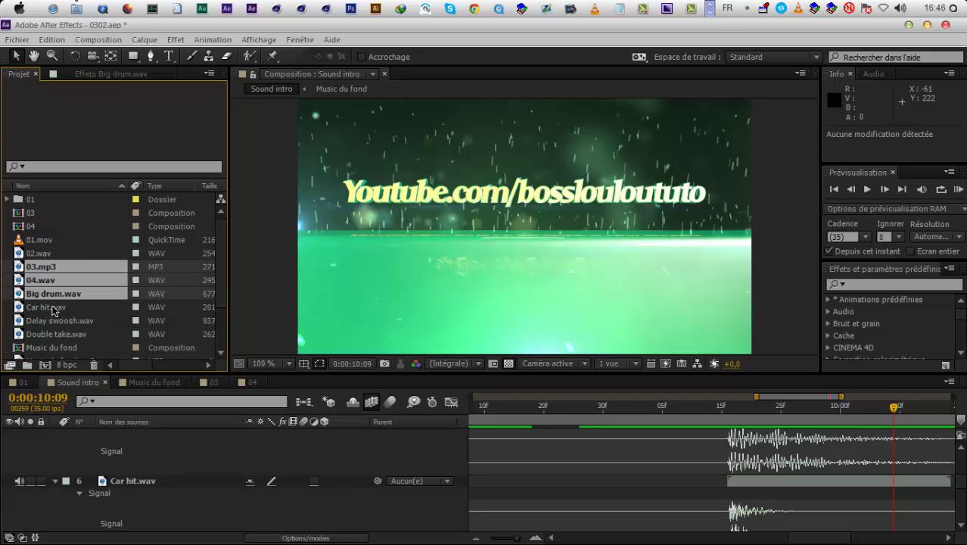
{"action": "left_click", "coordinate": [53, 308]}
Collapse the waveforms of the Big drum.wav and Car hit.wav layers
{"action": "scroll", "coordinate": [870, 496], "scroll_direction": "up", "scroll_amount": 3}
{"action": "left_click", "coordinate": [845, 485]}
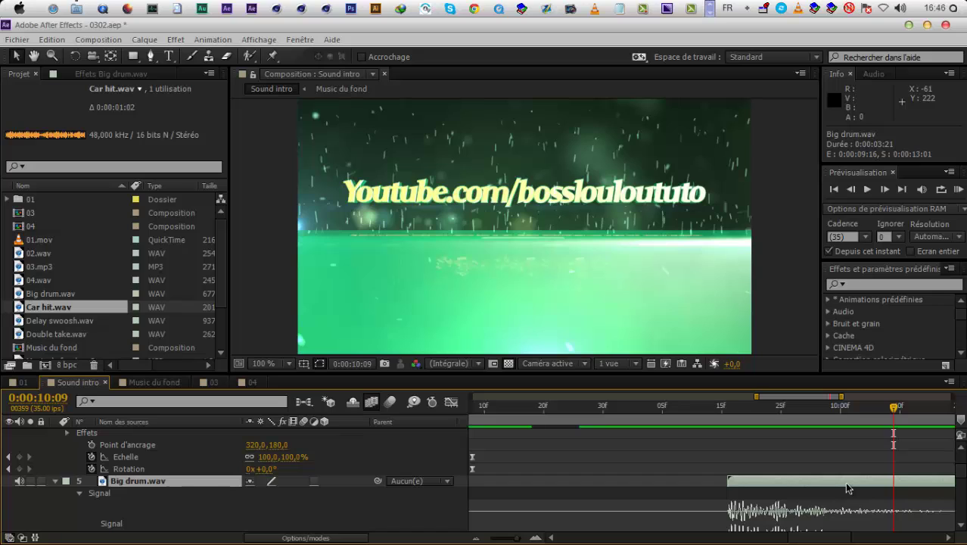
{"action": "key", "text": "l"}
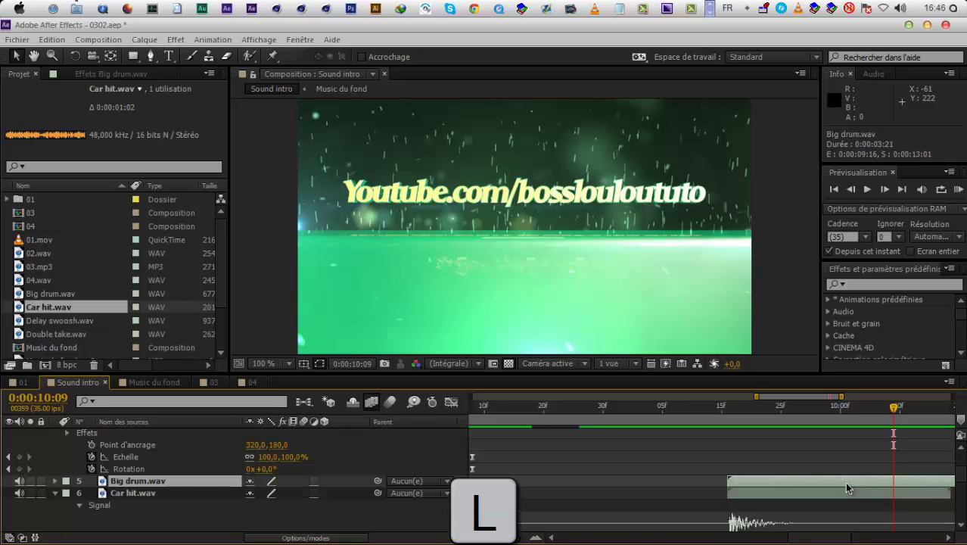
{"action": "left_click", "coordinate": [827, 491]}
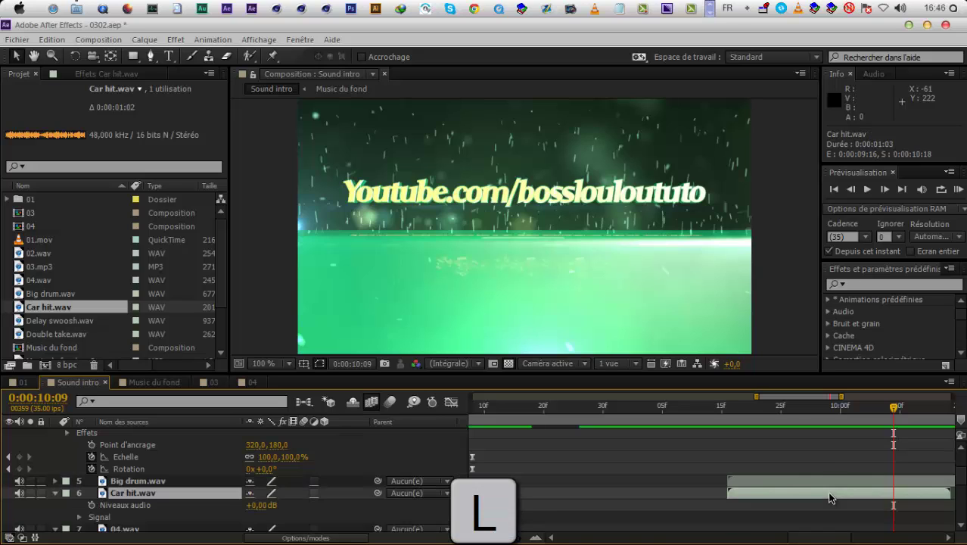
Place the current time at 0:00:10:00, the frame where the Youtube.com text lands on the floor
{"action": "left_click_drag", "start_coordinate": [840, 401], "coordinate": [916, 398]}
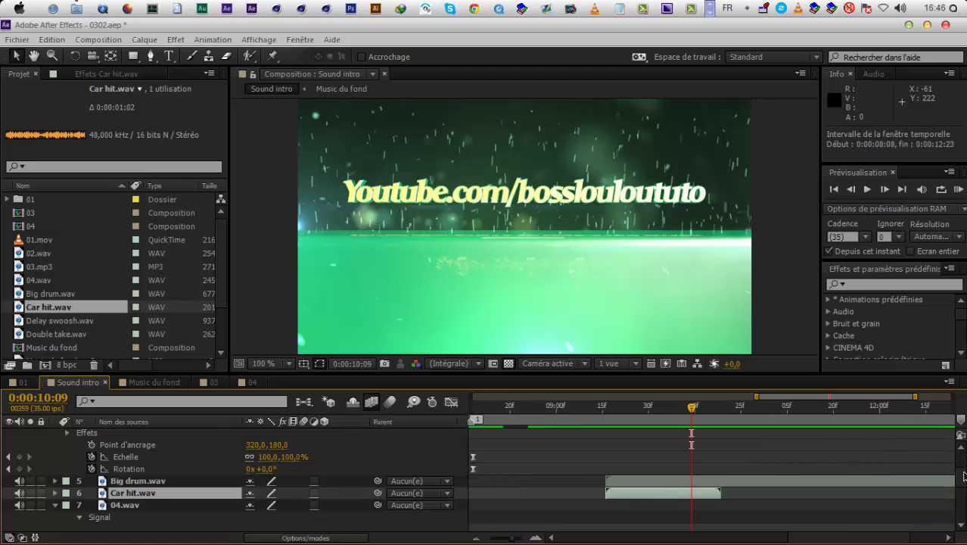
{"action": "scroll", "coordinate": [626, 425], "scroll_direction": "up", "scroll_amount": 1}
{"action": "left_click_drag", "start_coordinate": [643, 419], "coordinate": [669, 413]}
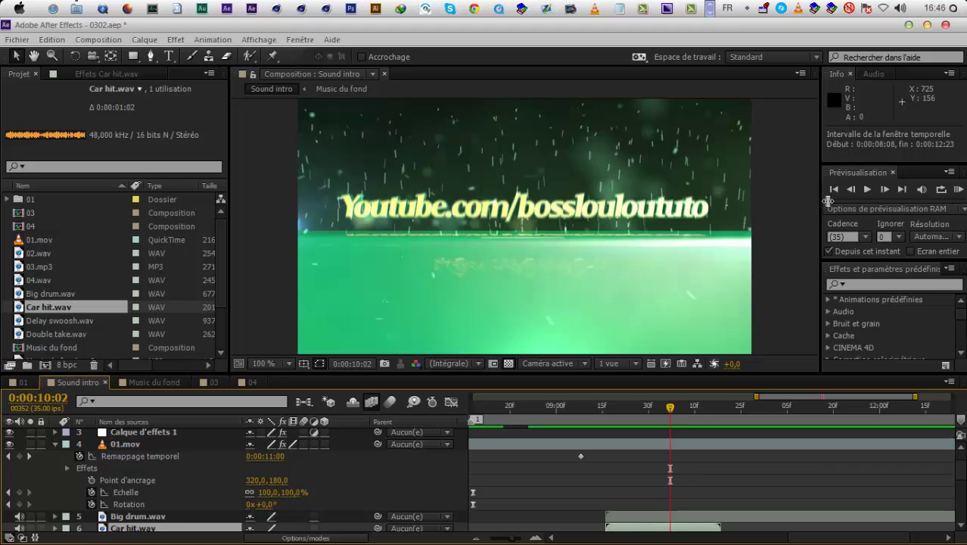
{"action": "left_click", "coordinate": [851, 190]}
{"action": "left_click", "coordinate": [851, 190]}
{"action": "left_click", "coordinate": [851, 190]}
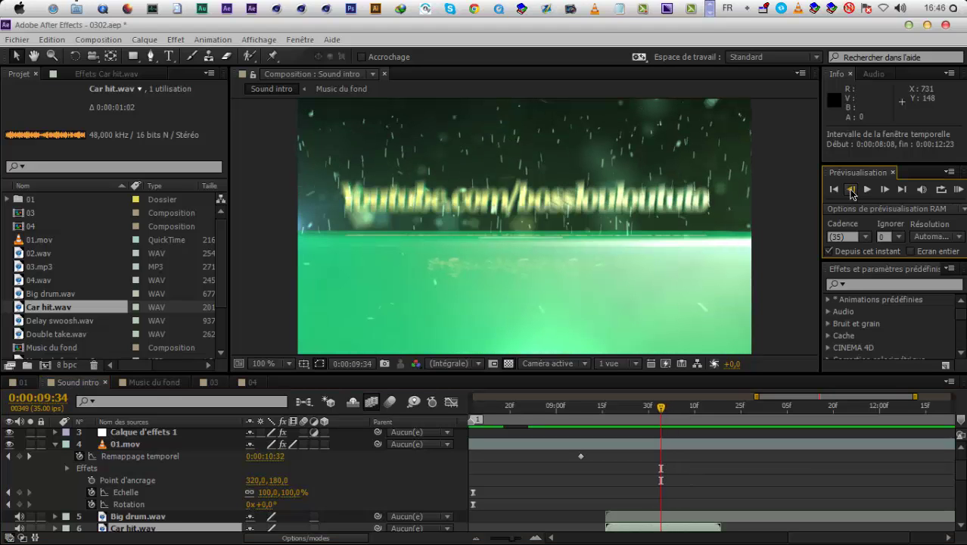
{"action": "key", "text": "Page_Down"}
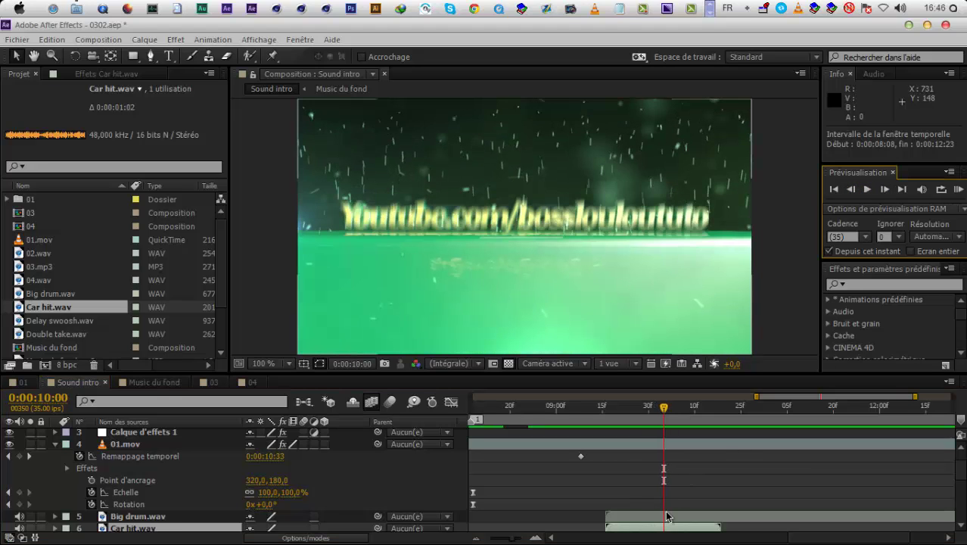
Duplicate the Big drum.wav layer, show the copy's waveform, and move the copy to start at 0:00:10:00
{"action": "left_click", "coordinate": [667, 517]}
{"action": "key", "text": "ctrl+d"}
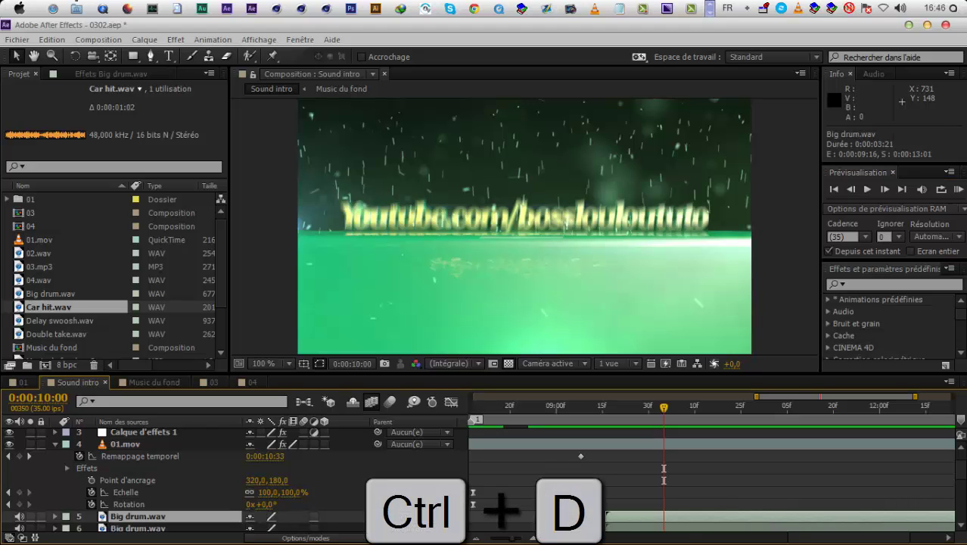
{"action": "key", "text": "equal"}
{"action": "key", "text": "equal"}
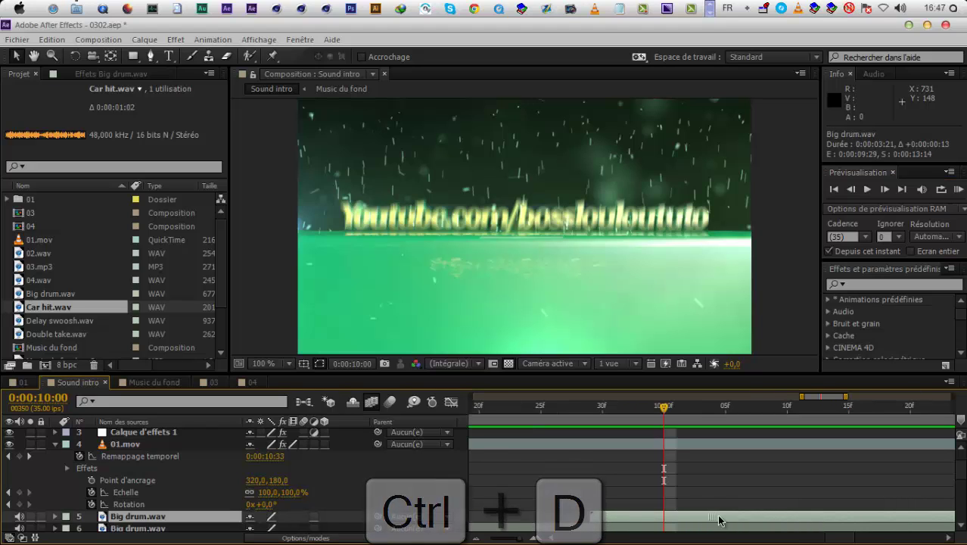
{"action": "key", "text": "l"}
{"action": "key", "text": "l"}
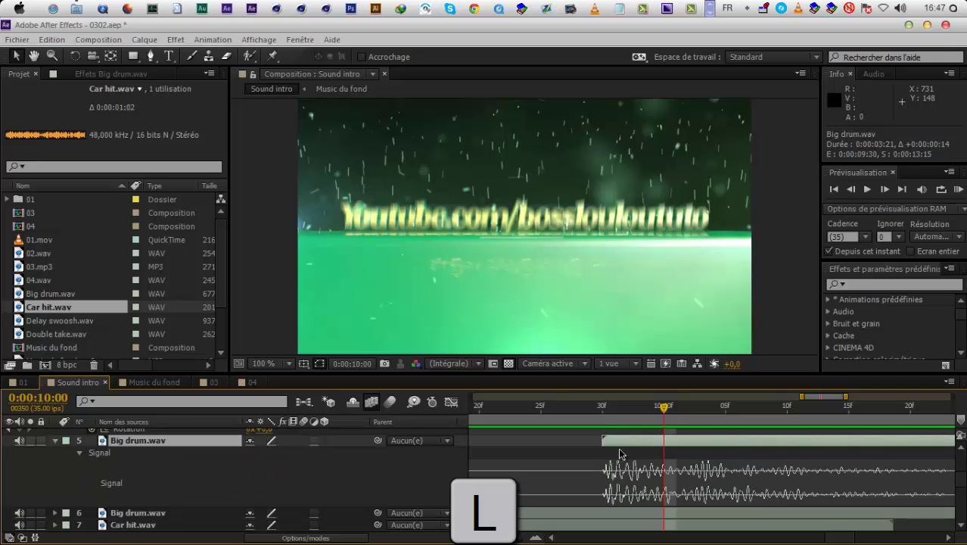
{"action": "left_click_drag", "start_coordinate": [663, 447], "coordinate": [725, 447]}
Duplicate the top Big drum.wav layer and move the copy to start at 0:00:10:20, where the Youtube.com text settles again
{"action": "key", "text": "Page_Down"}
{"action": "key", "text": "Page_Down"}
{"action": "key", "text": "Page_Down"}
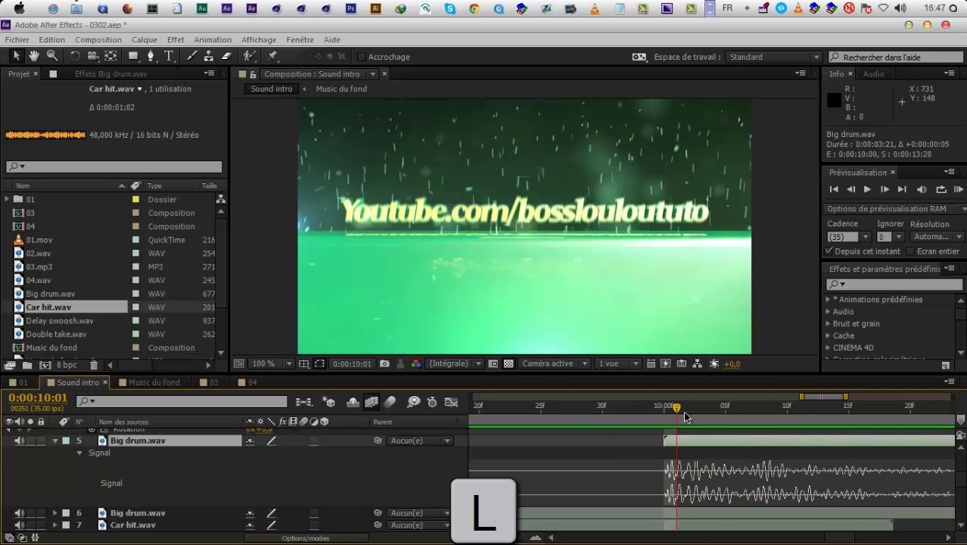
{"action": "left_click_drag", "start_coordinate": [721, 413], "coordinate": [902, 441]}
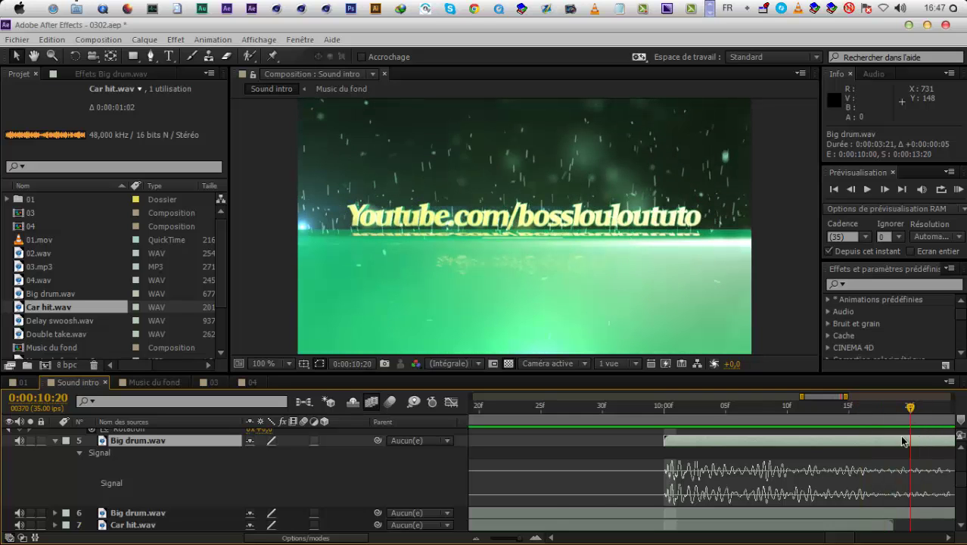
{"action": "key", "text": "ctrl+d"}
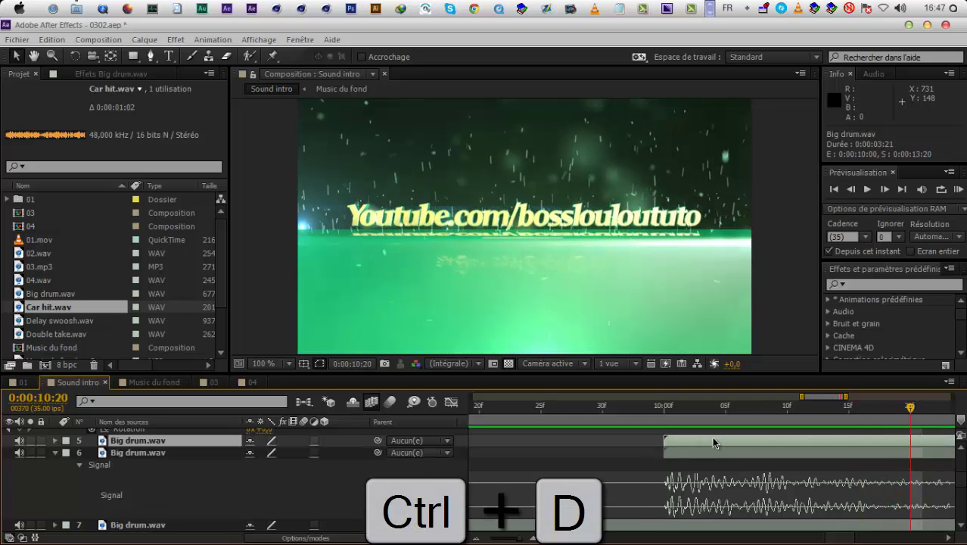
{"action": "left_click_drag", "start_coordinate": [960, 452], "coordinate": [763, 454]}
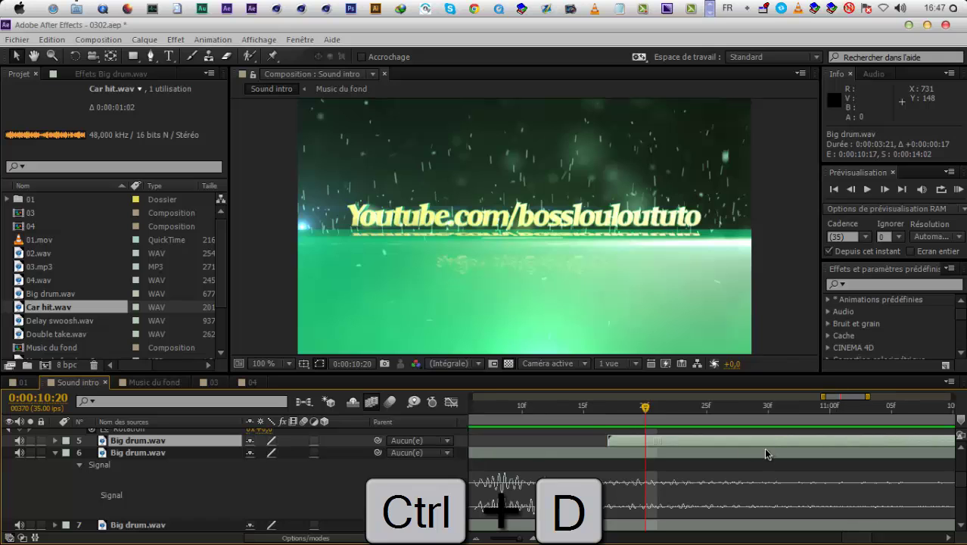
{"action": "left_click_drag", "start_coordinate": [692, 439], "coordinate": [679, 439]}
Check the following frames up to 0:00:10:29, and preview the sequence with sound from 0:00:06:33
{"action": "left_click_drag", "start_coordinate": [537, 410], "coordinate": [754, 427]}
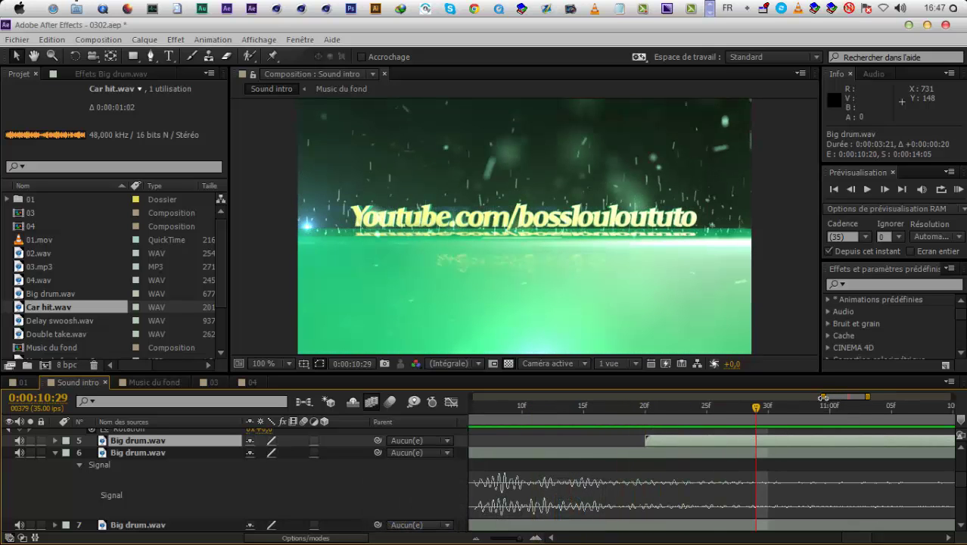
{"action": "left_click_drag", "start_coordinate": [824, 398], "coordinate": [508, 397]}
{"action": "left_click", "coordinate": [749, 415]}
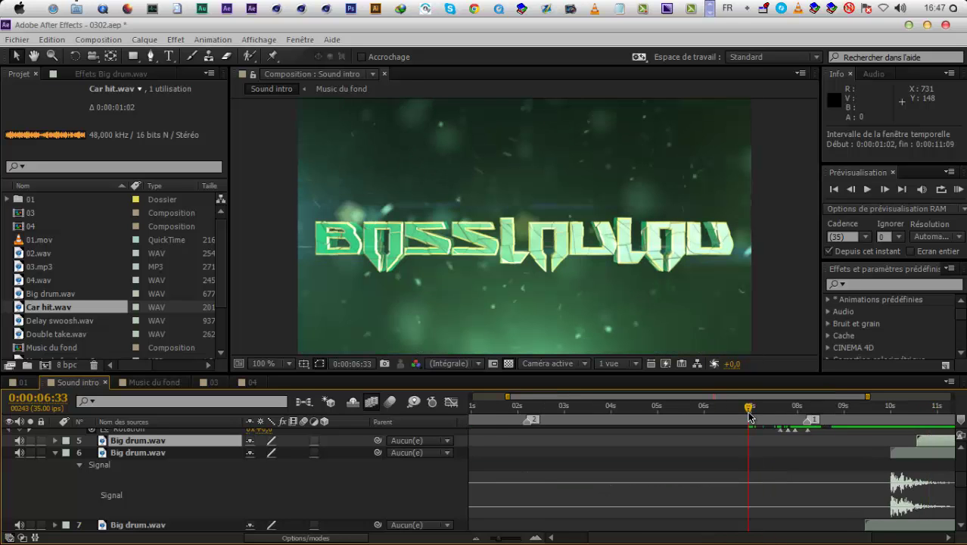
{"action": "key", "text": "KP_0"}
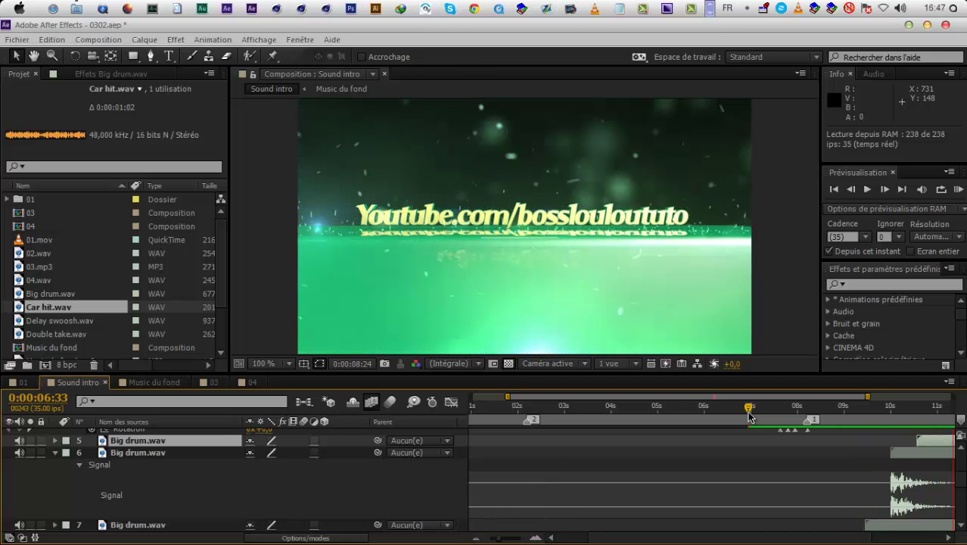
{"action": "key", "text": "KP_0"}
{"action": "key", "text": "KP_0"}
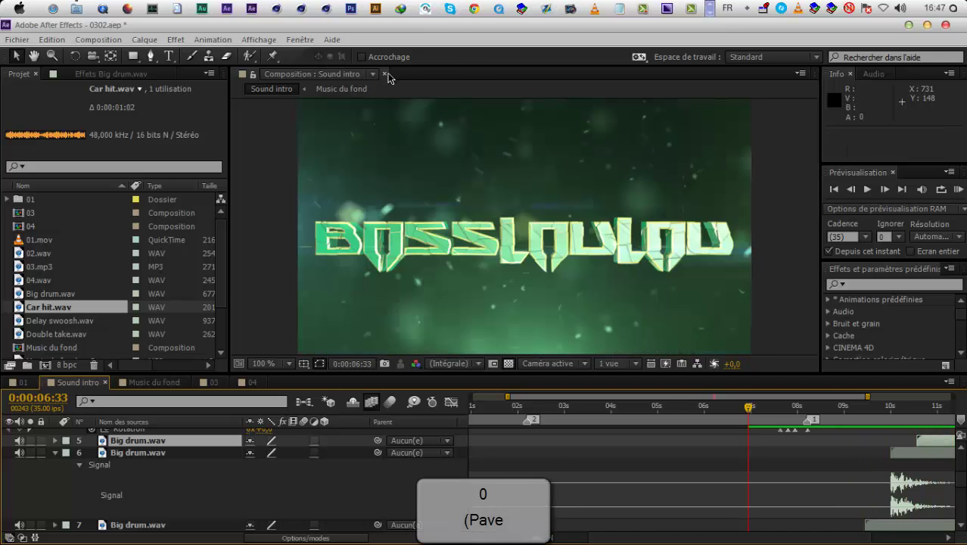
Add Delay swoosh.wav to Sound intro, show its waveform, and move it to start at about 0:00:12:00 for the text's exit
{"action": "left_click", "coordinate": [52, 322]}
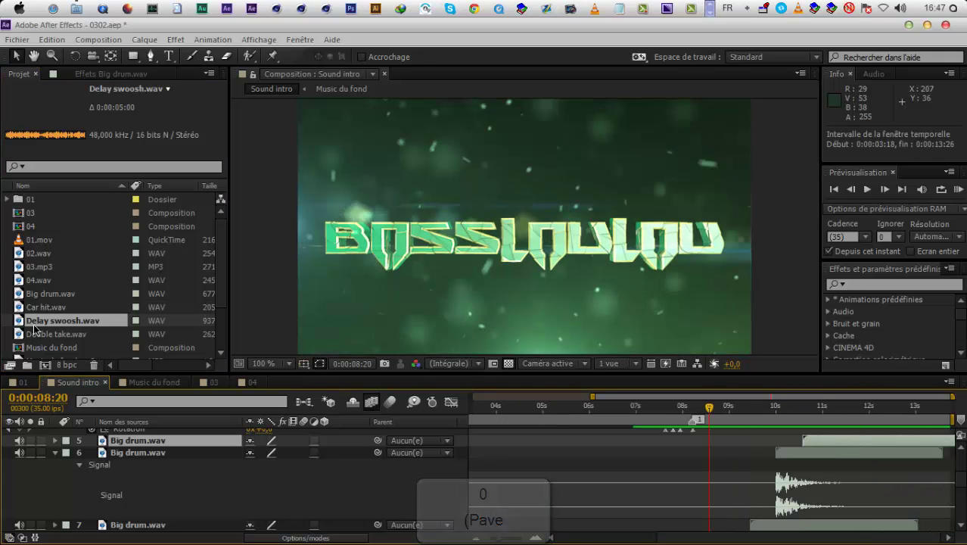
{"action": "left_click_drag", "start_coordinate": [57, 321], "coordinate": [900, 452]}
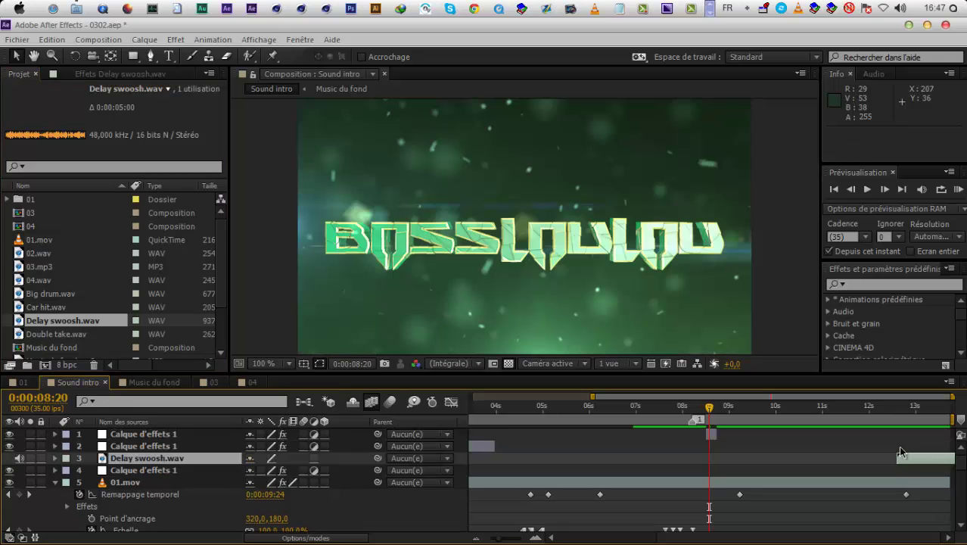
{"action": "mouse_move", "coordinate": [878, 410]}
{"action": "left_mouse_down"}
{"action": "mouse_move", "coordinate": [923, 415]}
{"action": "mouse_move", "coordinate": [890, 417]}
{"action": "left_mouse_up"}
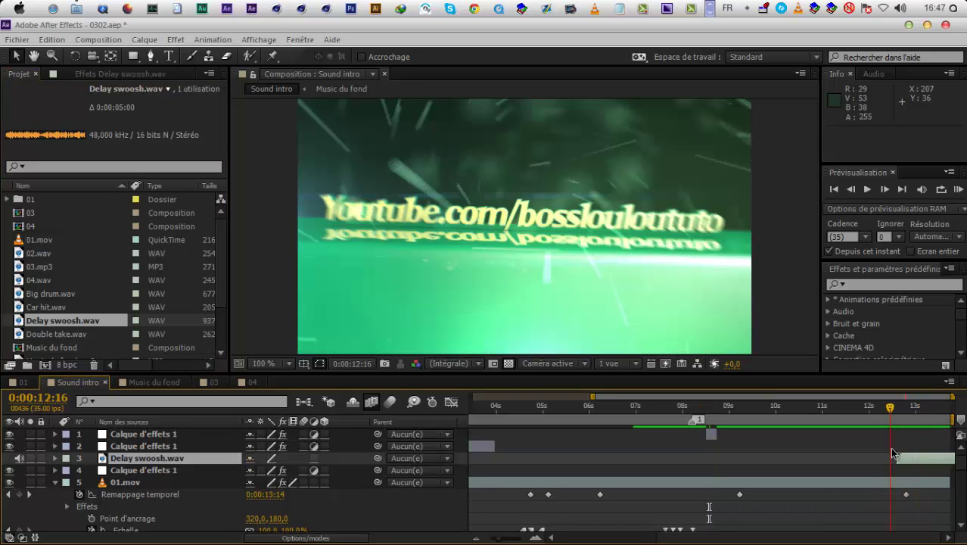
{"action": "key", "text": "l"}
{"action": "key", "text": "l"}
{"action": "left_click_drag", "start_coordinate": [918, 459], "coordinate": [909, 460]}
Preview the swoosh against the text's exit from 0:00:11:16, and check the frames up to 0:00:13:14
{"action": "left_click", "coordinate": [844, 407]}
{"action": "key", "text": "KP_0"}
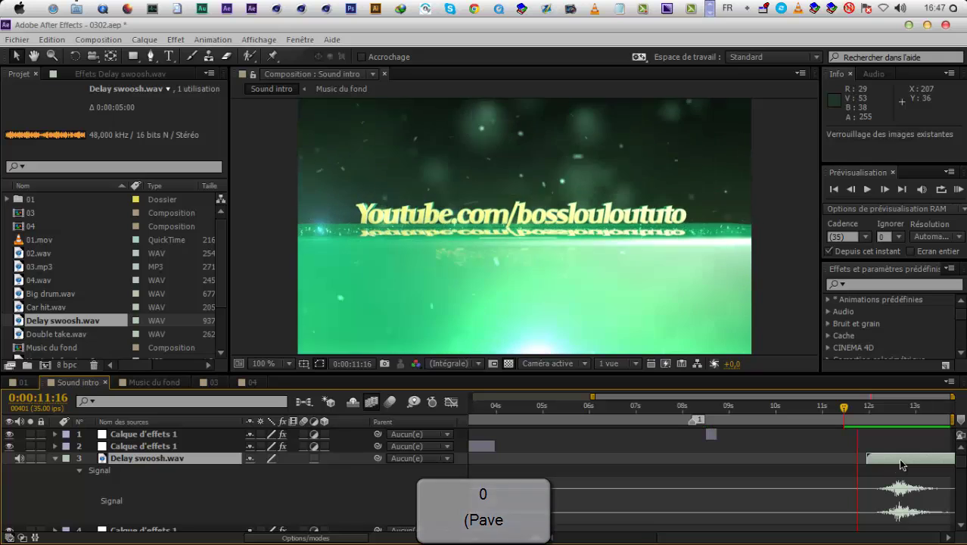
{"action": "left_click_drag", "start_coordinate": [870, 407], "coordinate": [935, 408]}
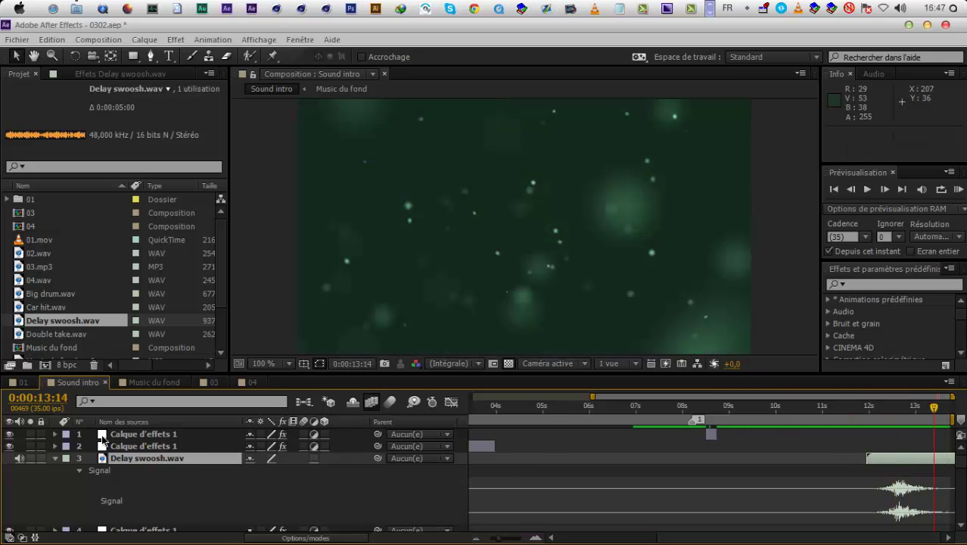
Create a new composition from Sound intro and trim the end of its layer to 0:00:12:25, as the text fills the frame
{"action": "scroll", "coordinate": [64, 305], "scroll_direction": "down", "scroll_amount": 3}
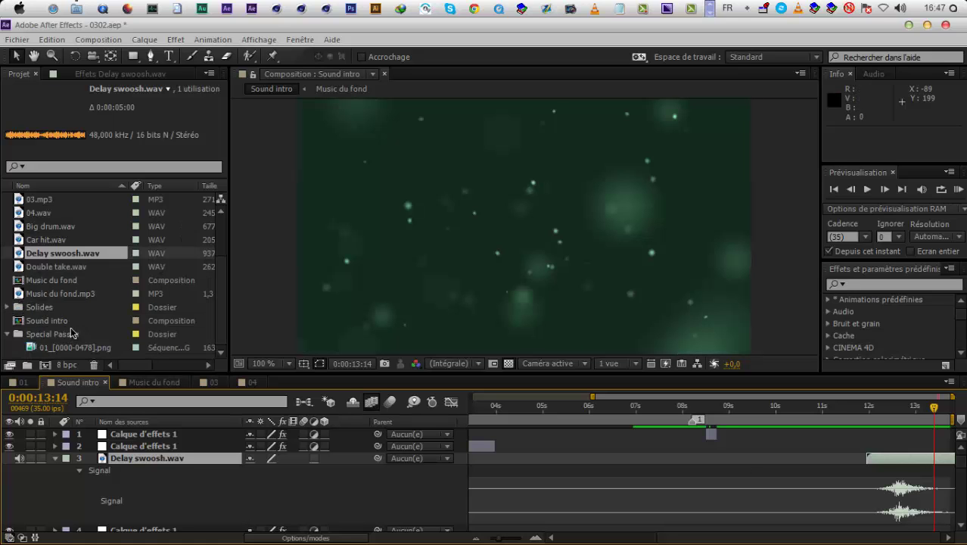
{"action": "left_click_drag", "start_coordinate": [50, 321], "coordinate": [46, 362]}
{"action": "left_click_drag", "start_coordinate": [803, 426], "coordinate": [937, 427]}
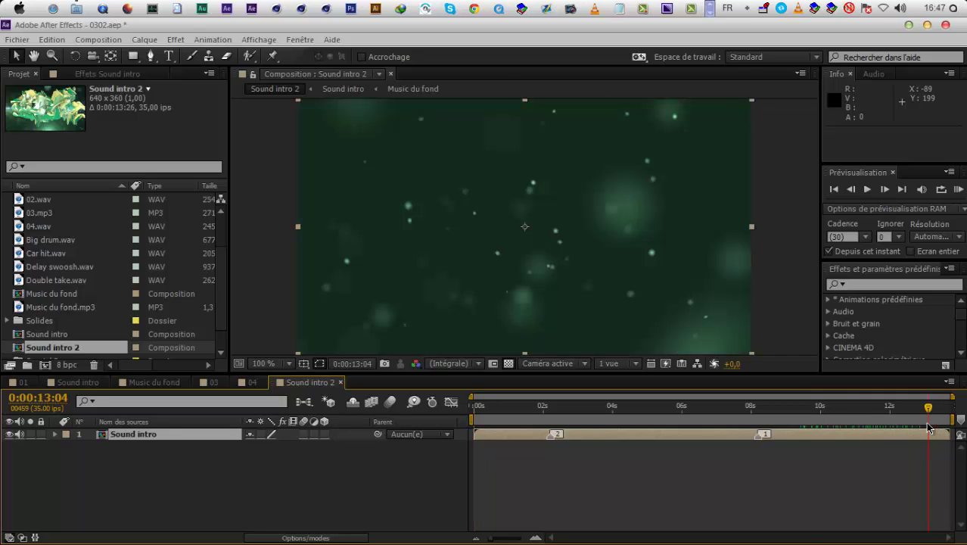
{"action": "left_click", "coordinate": [852, 190]}
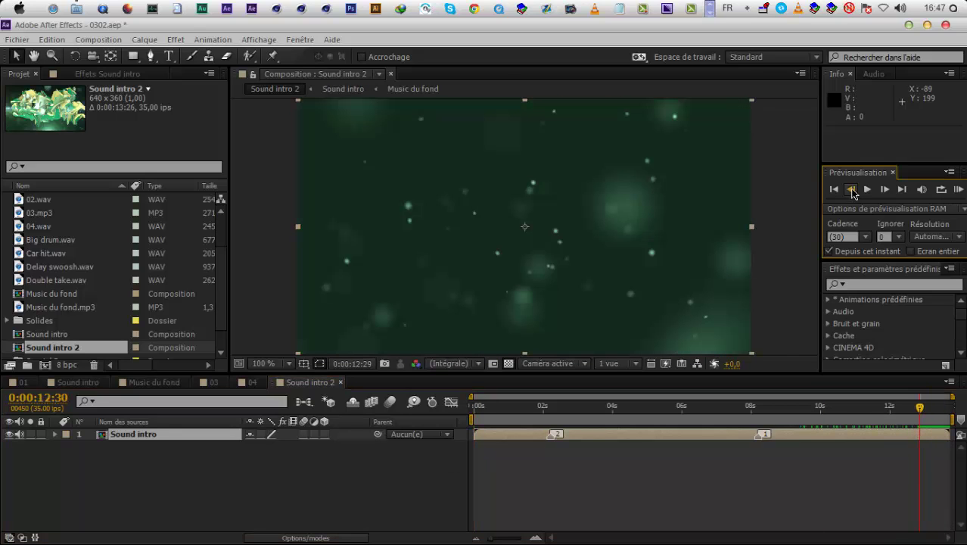
{"action": "left_click", "coordinate": [852, 190]}
{"action": "left_click", "coordinate": [852, 190]}
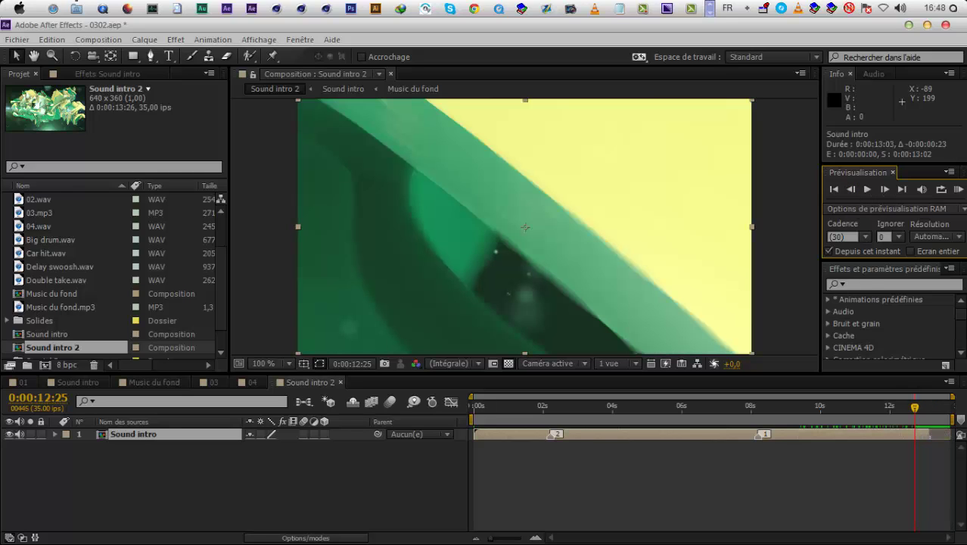
Preview the trimmed intro with sound from 0:00:07:25
{"action": "left_click_drag", "start_coordinate": [921, 409], "coordinate": [741, 422]}
{"action": "left_click", "coordinate": [890, 428]}
{"action": "key", "text": "KP_0"}
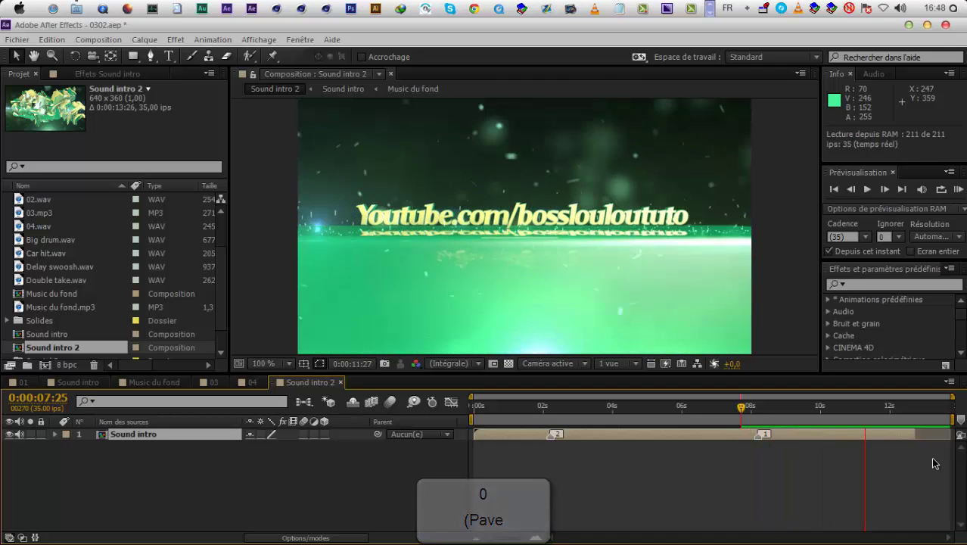
{"action": "key", "text": "KP_0"}
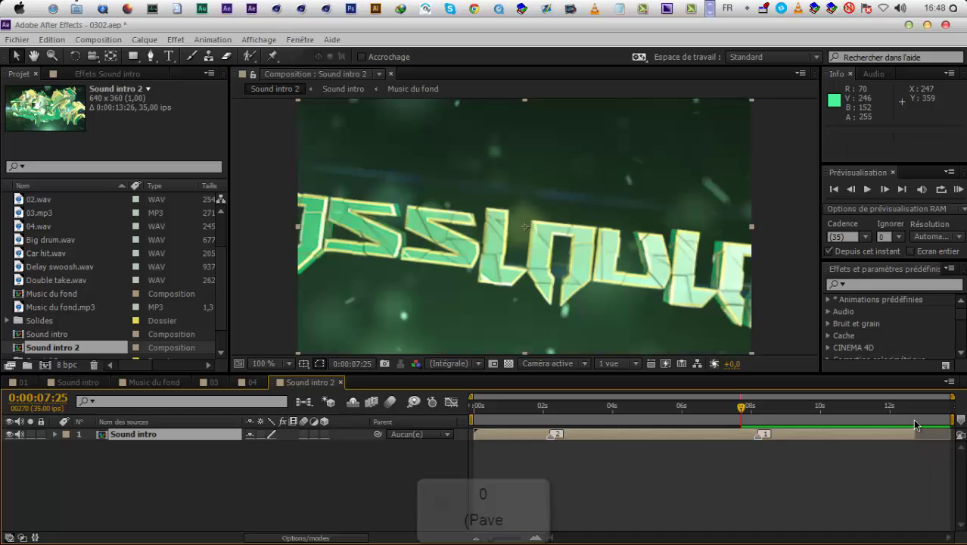
Duplicate the Sound intro layer, extend the lower copy's end to 0:00:13:25, and hide that copy's picture while keeping its sound
{"action": "left_click", "coordinate": [144, 437]}
{"action": "key", "text": "ctrl+d"}
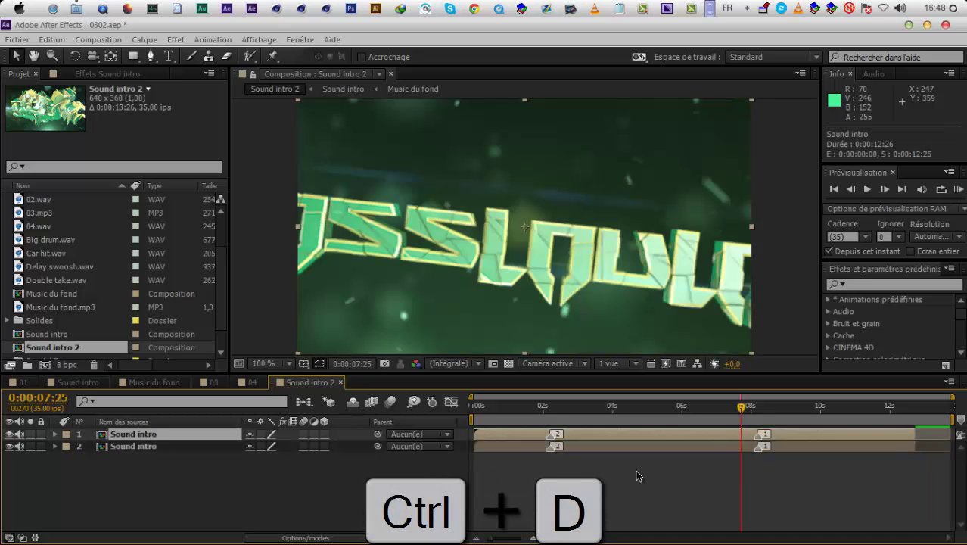
{"action": "left_click_drag", "start_coordinate": [914, 448], "coordinate": [951, 448]}
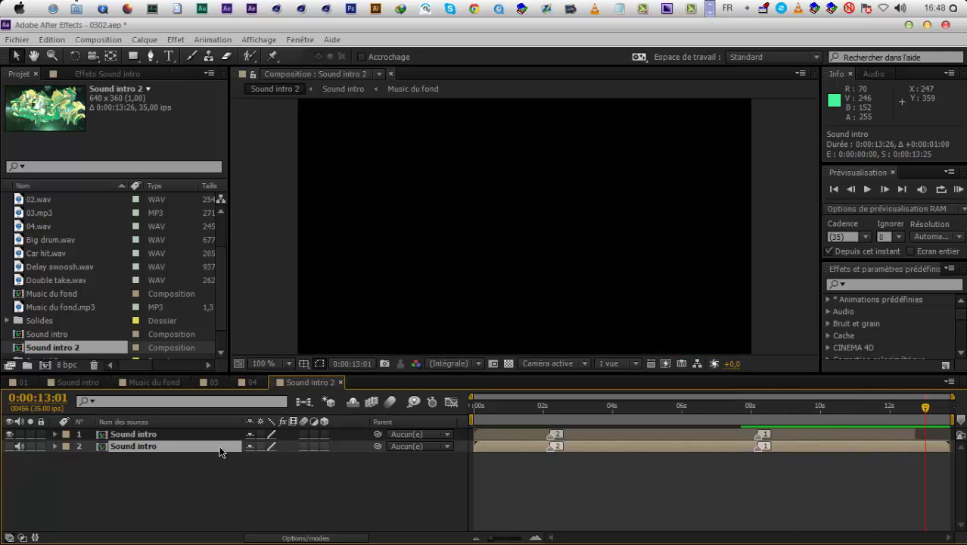
{"action": "key", "text": "F2"}
Check the frames around 0:00:12:13 and preview the ending with its extended sound from 0:00:11:01
{"action": "left_click_drag", "start_coordinate": [622, 407], "coordinate": [909, 437]}
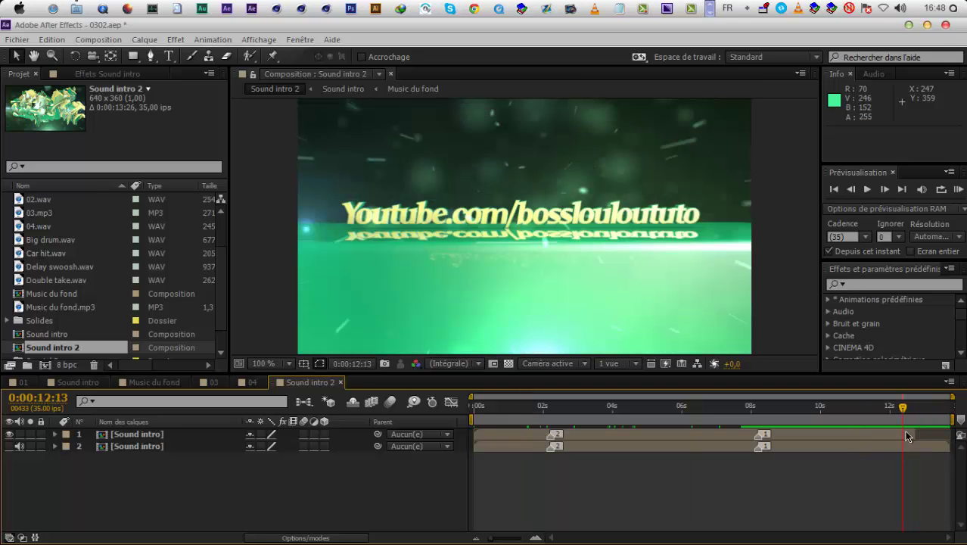
{"action": "left_click", "coordinate": [854, 424]}
{"action": "key", "text": "KP_0"}
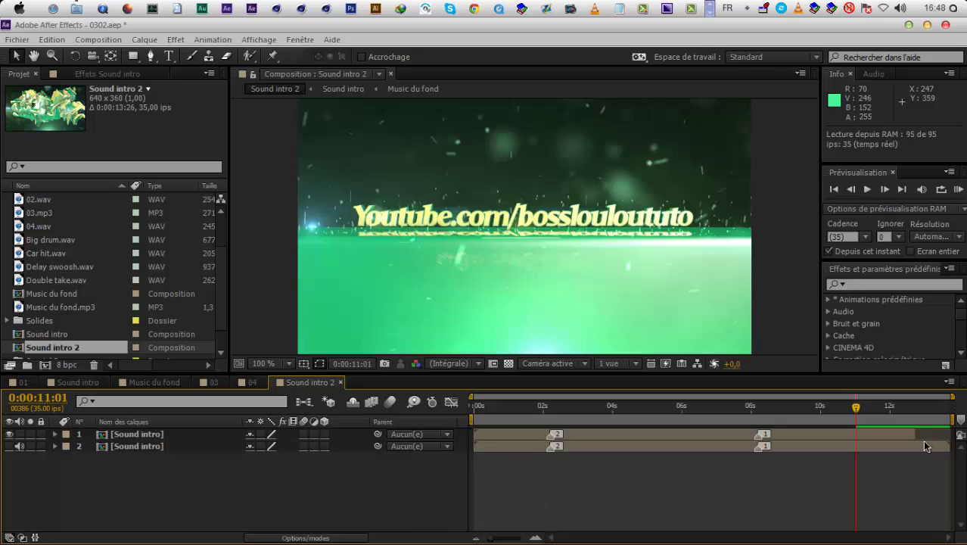
Open the Sound intro composition and reveal the waveform and audio levels of the Music du fond layer at 0:00:12:18
{"action": "double_click", "coordinate": [921, 451]}
{"action": "left_click_drag", "start_coordinate": [962, 470], "coordinate": [960, 535]}
{"action": "left_click", "coordinate": [888, 503]}
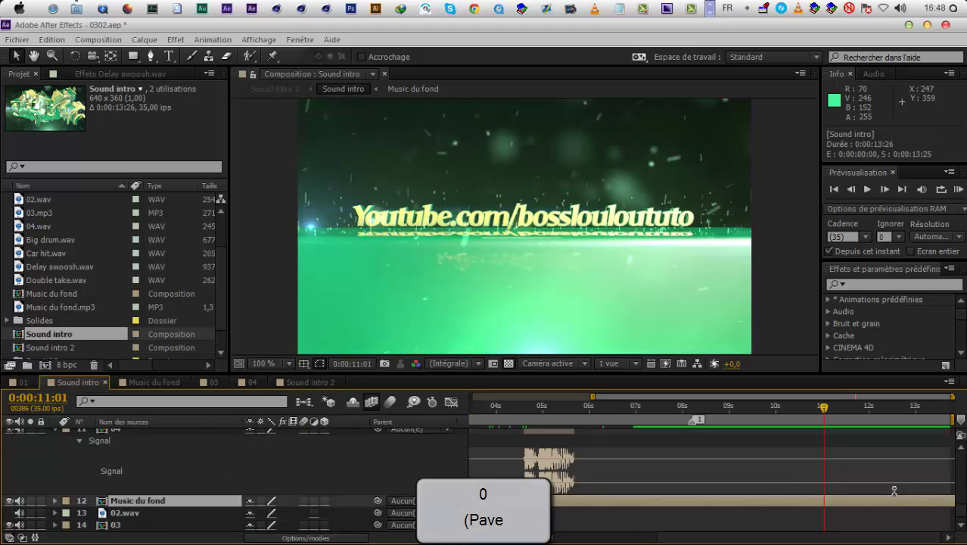
{"action": "left_click", "coordinate": [916, 419]}
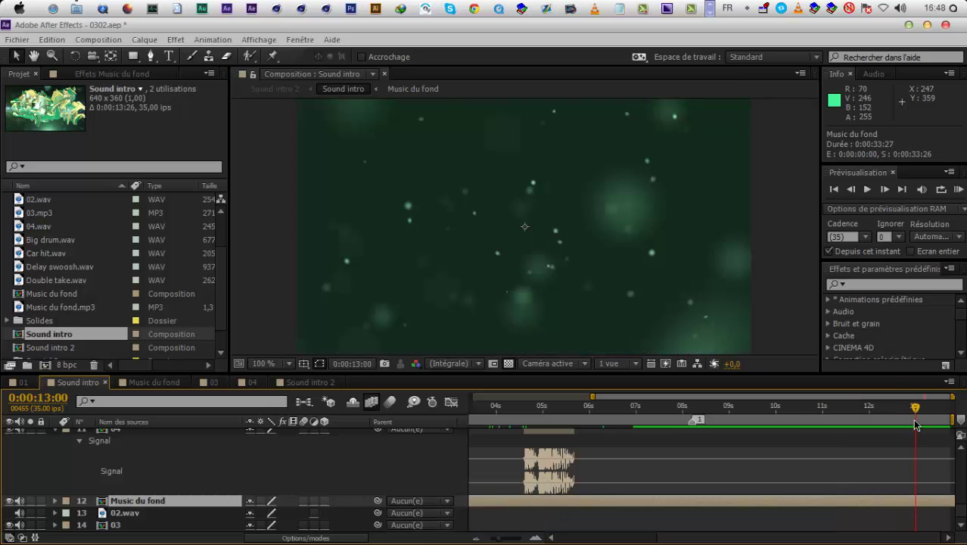
{"action": "left_click_drag", "start_coordinate": [899, 430], "coordinate": [894, 443]}
{"action": "key", "text": "shift+l"}
{"action": "key", "text": "l"}
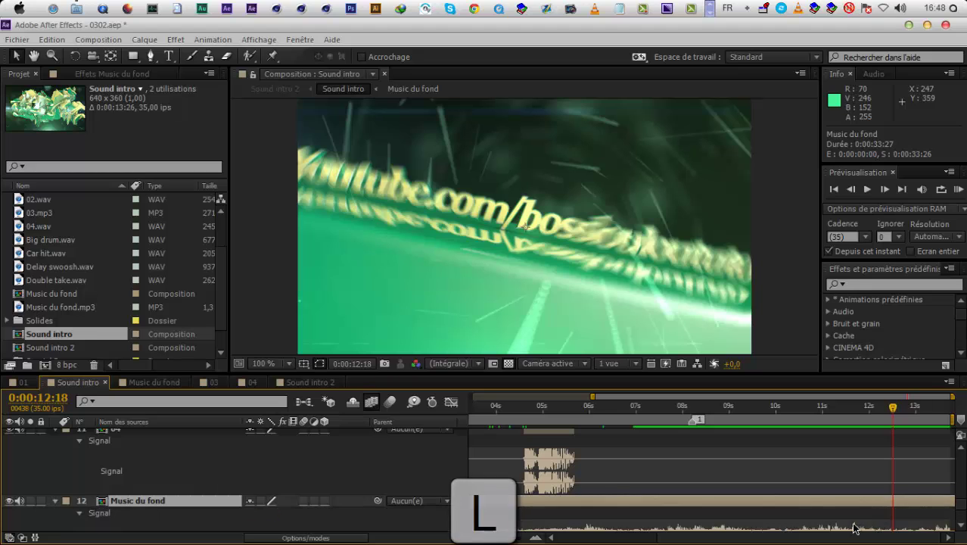
{"action": "key", "text": "shift+l"}
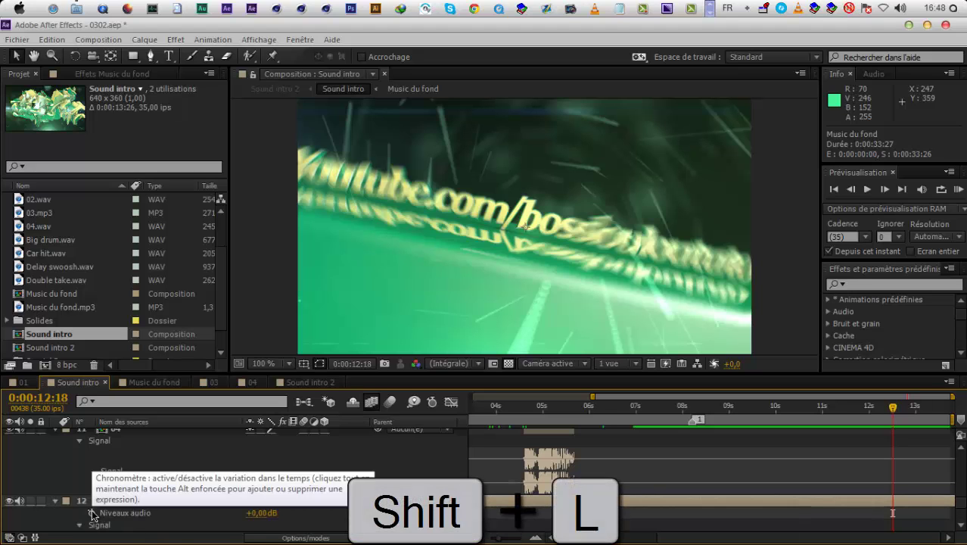
{"action": "key", "text": "l"}
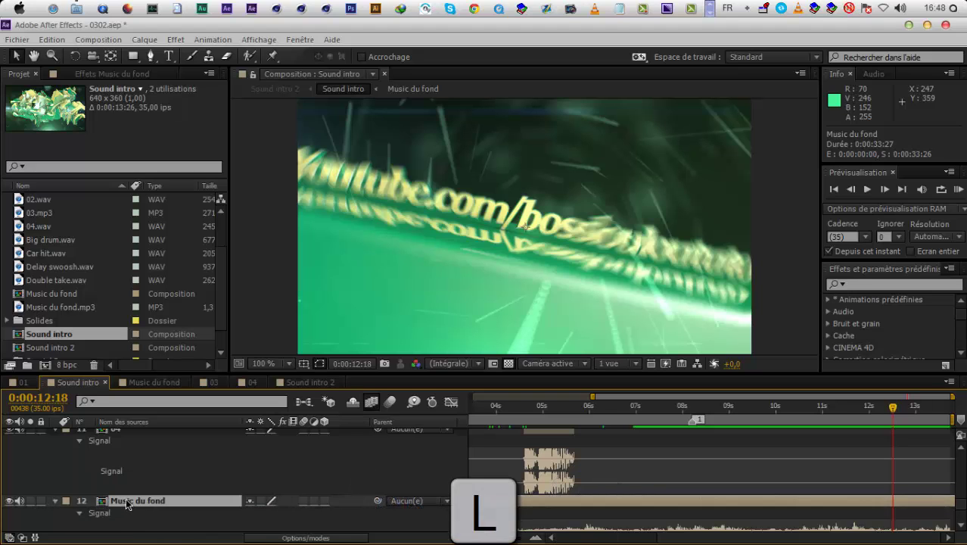
{"action": "key", "text": "shift+l"}
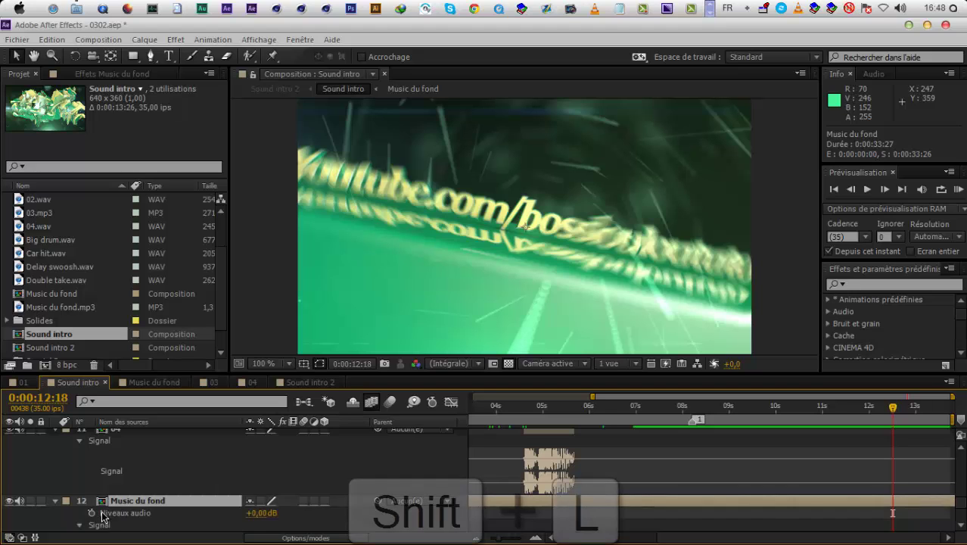
Keyframe Music du fond's audio level from 0 dB to -42 dB, spread the keyframes to 0:00:12:00 and 0:00:13:09, and preview the fade
{"action": "left_click", "coordinate": [92, 512]}
{"action": "left_click_drag", "start_coordinate": [901, 411], "coordinate": [921, 425]}
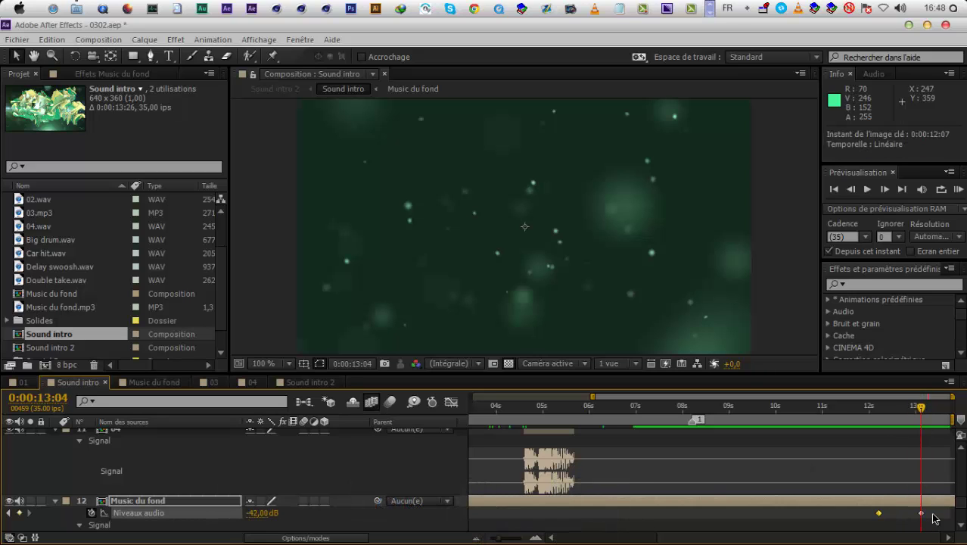
{"action": "key", "text": "KP_0"}
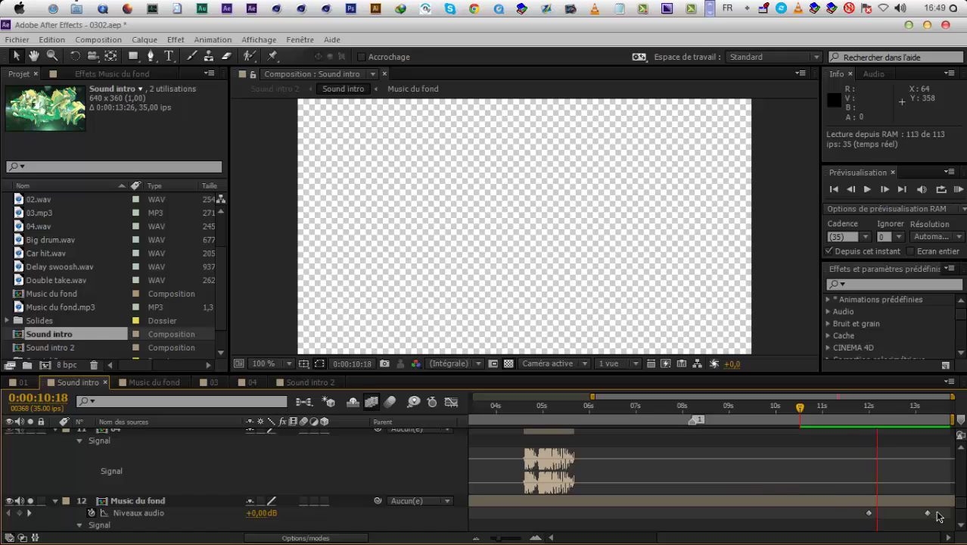
Preview the soloed music from 0:00:11:11 and set the audio level keyframe at 0:00:13:09 to -48 dB
{"action": "left_click", "coordinate": [246, 492]}
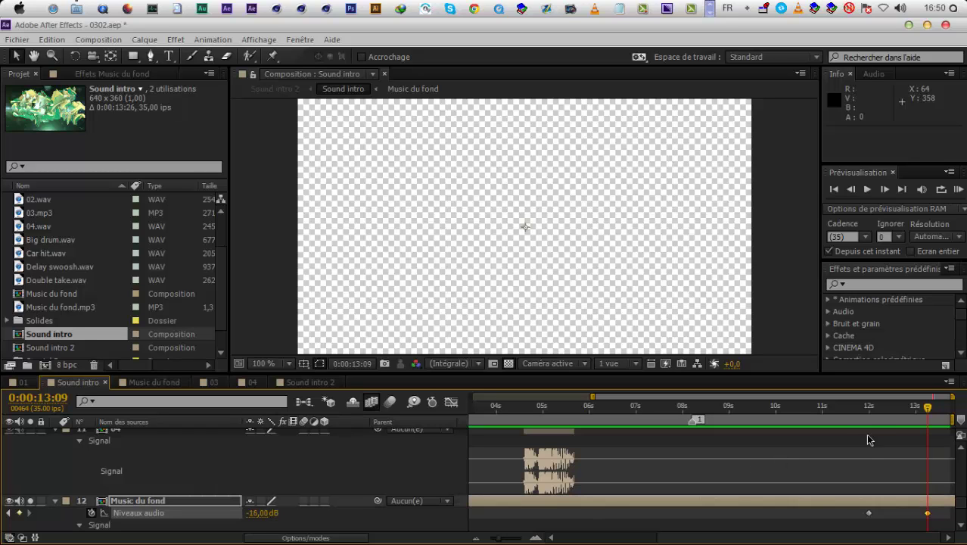
{"action": "left_click", "coordinate": [836, 413]}
{"action": "key", "text": "KP_0"}
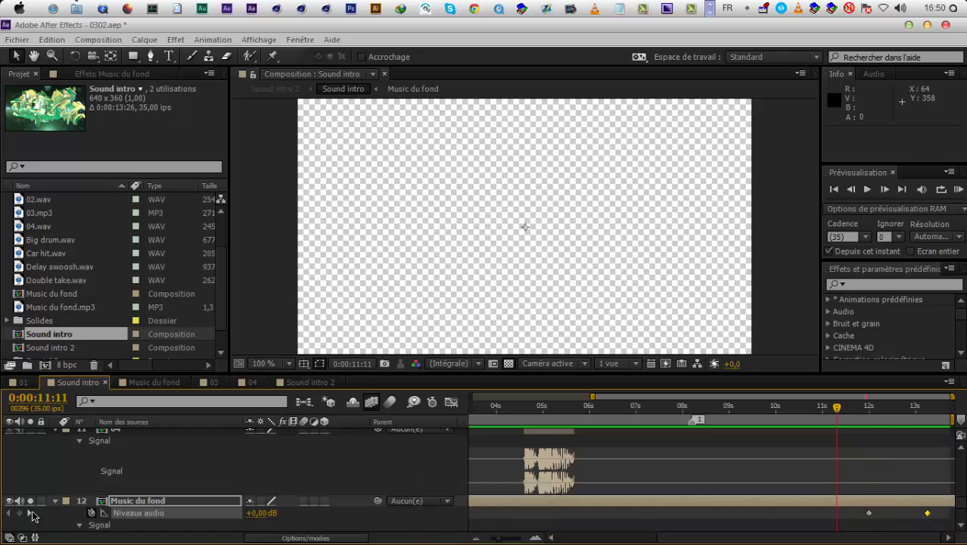
{"action": "left_click", "coordinate": [244, 514]}
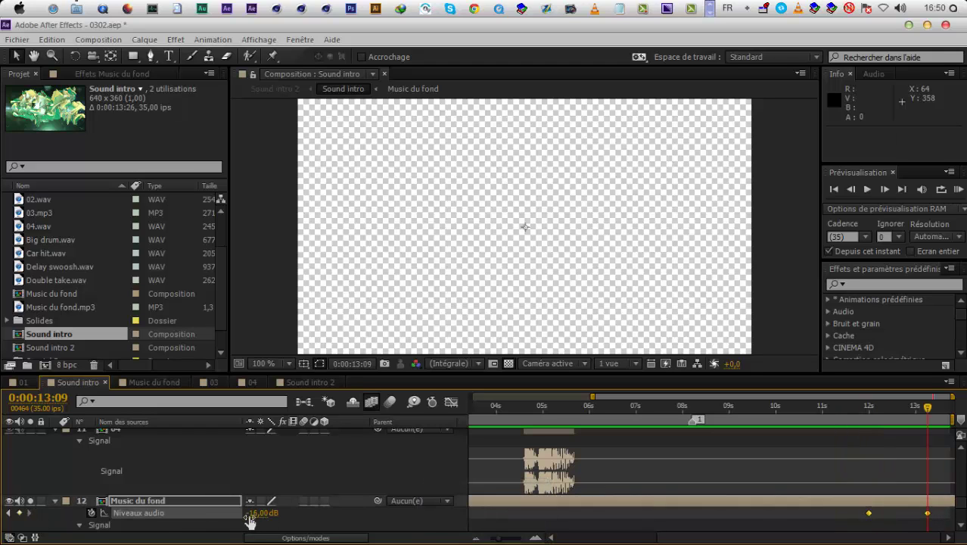
{"action": "left_click_drag", "start_coordinate": [805, 513], "coordinate": [931, 519]}
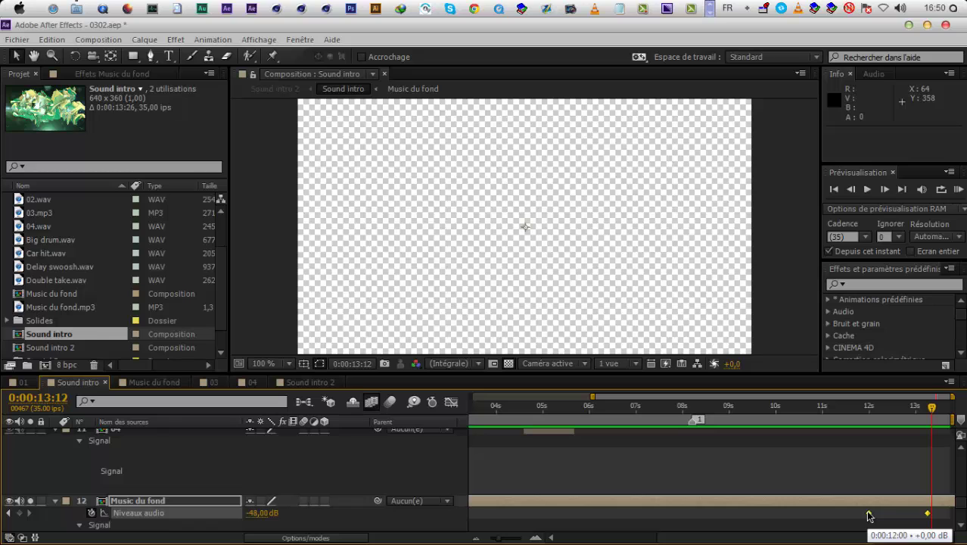
Apply Exponential Scale to Music du fond's audio level keyframes and preview the fade from 0:00:10:12 and 0:00:11:24
{"action": "right_click", "coordinate": [869, 517]}
{"action": "mouse_move", "coordinate": [875, 502]}
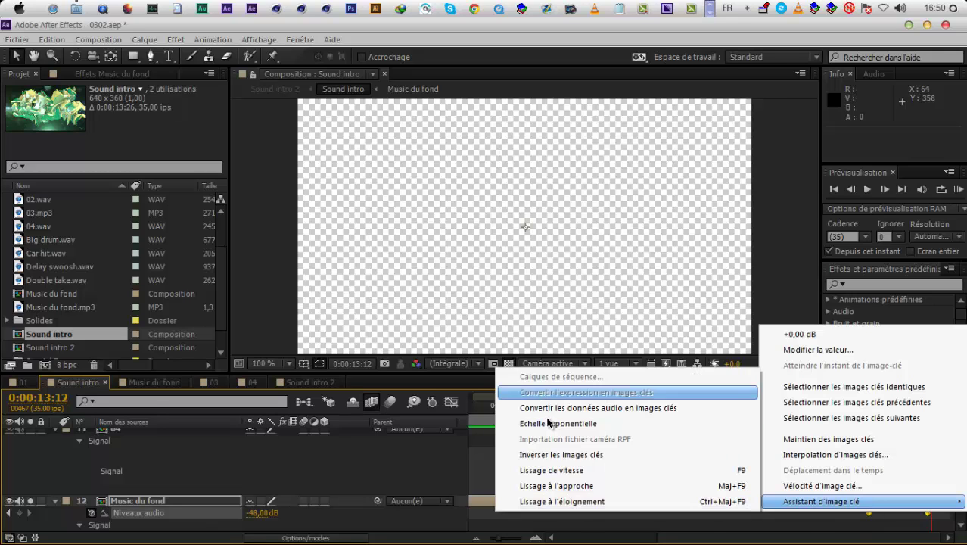
{"action": "left_click", "coordinate": [549, 424]}
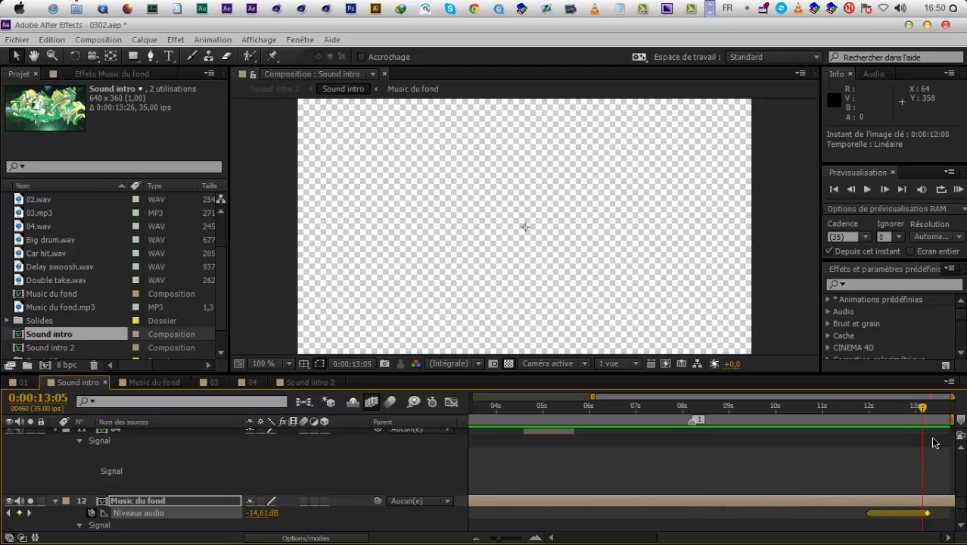
{"action": "key", "text": "KP_0"}
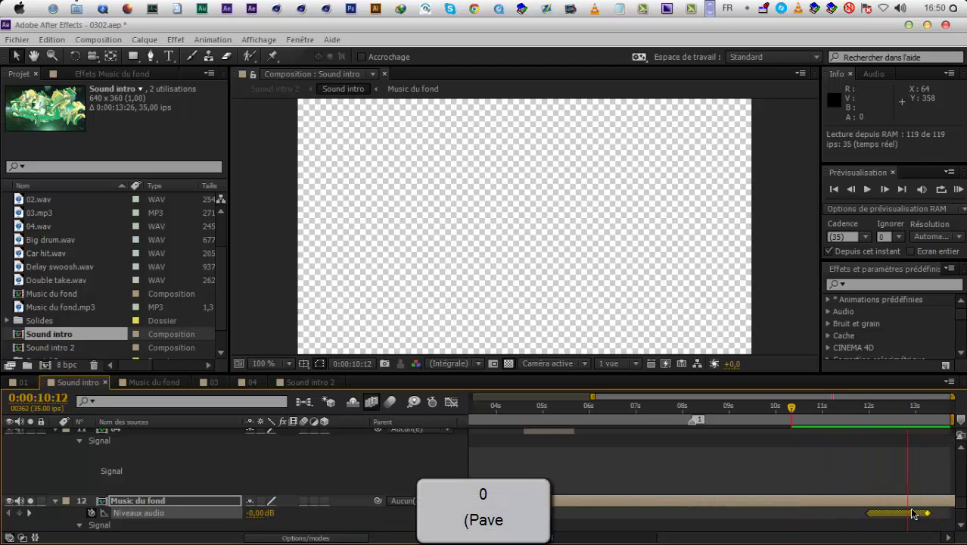
{"action": "left_click", "coordinate": [853, 413]}
{"action": "key", "text": "KP_0"}
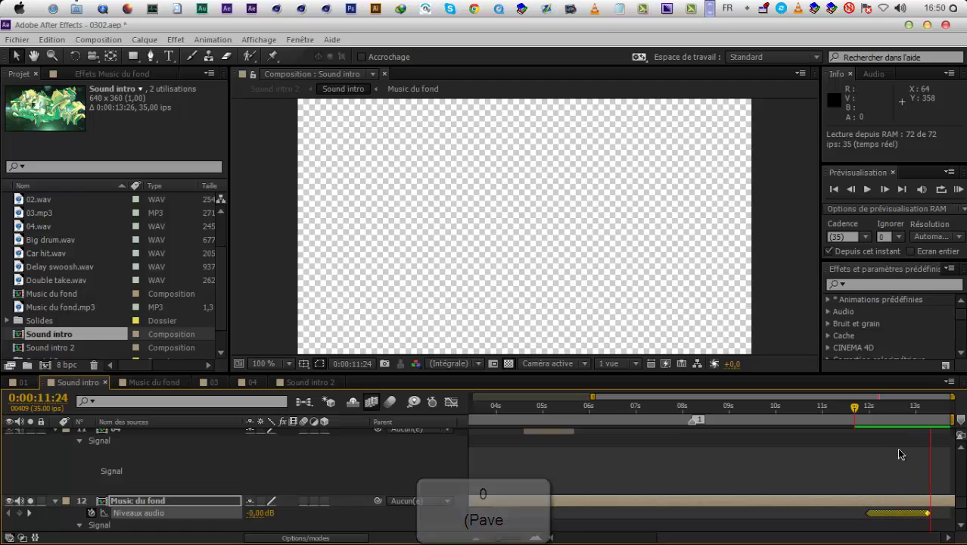
{"action": "left_click", "coordinate": [762, 448]}
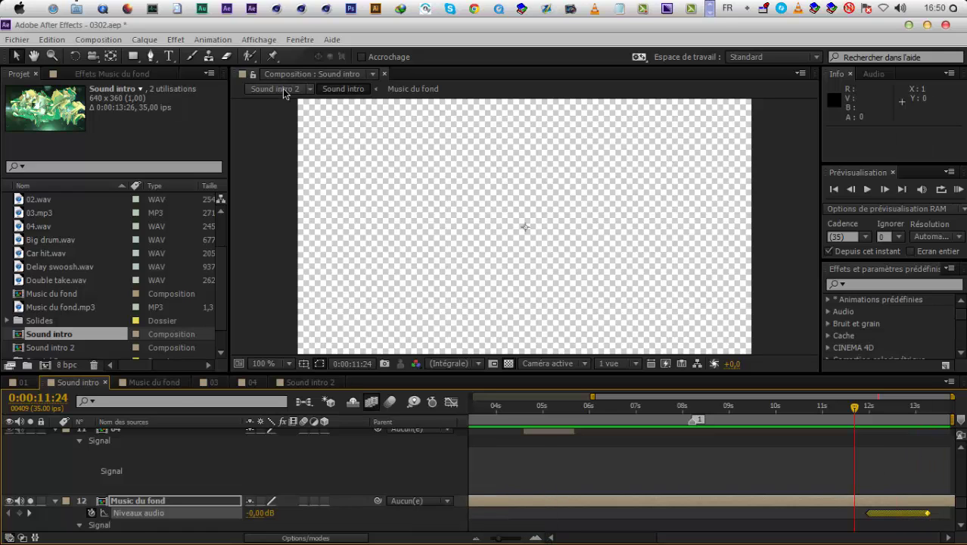
Turn off solo on the Music du fond layer and preview the ending in the Sound intro 2 composition
{"action": "left_click", "coordinate": [28, 501]}
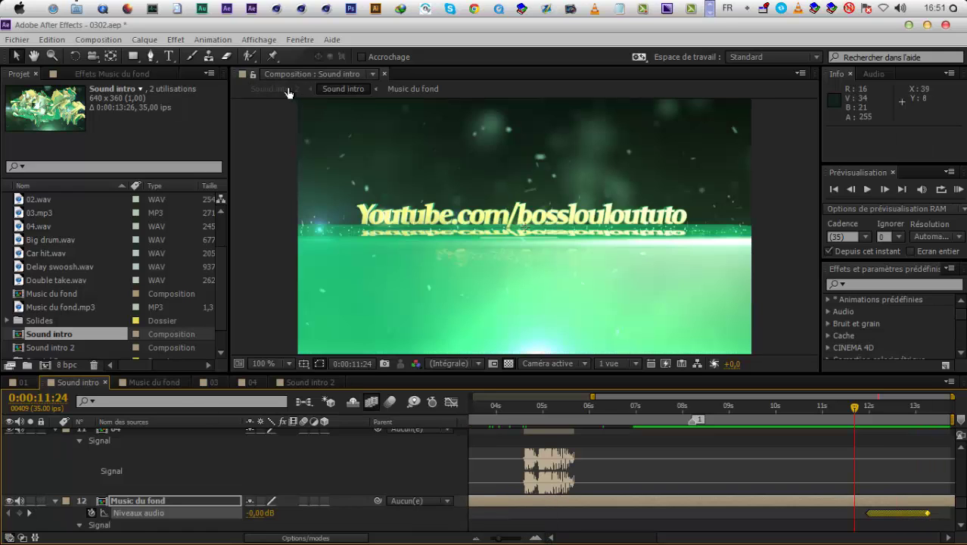
{"action": "left_click", "coordinate": [287, 91]}
{"action": "left_click", "coordinate": [855, 417]}
{"action": "key", "text": "KP_0"}
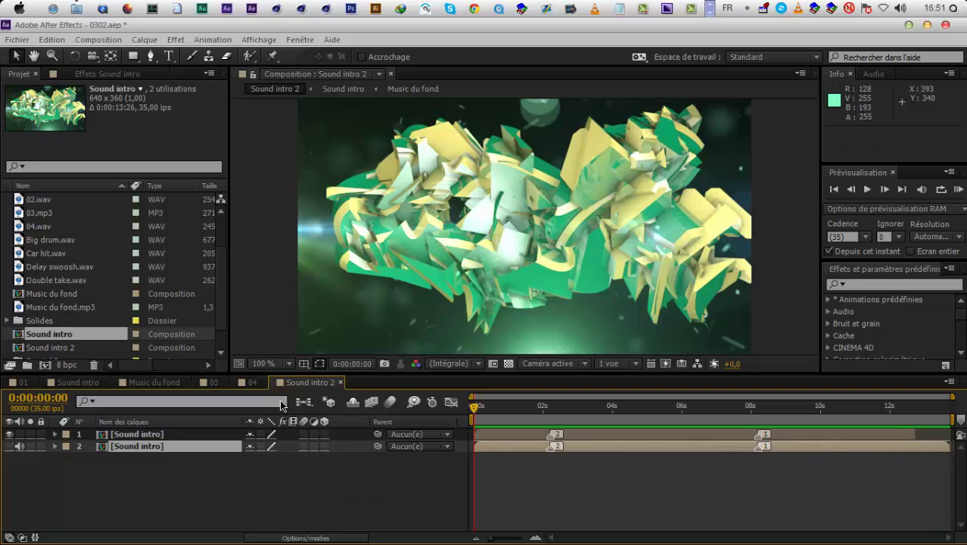
Add an adjustment layer to Sound intro 2 and apply the Magic Bullet Mojo effect to it
{"action": "right_click", "coordinate": [246, 318]}
{"action": "mouse_move", "coordinate": [305, 333]}
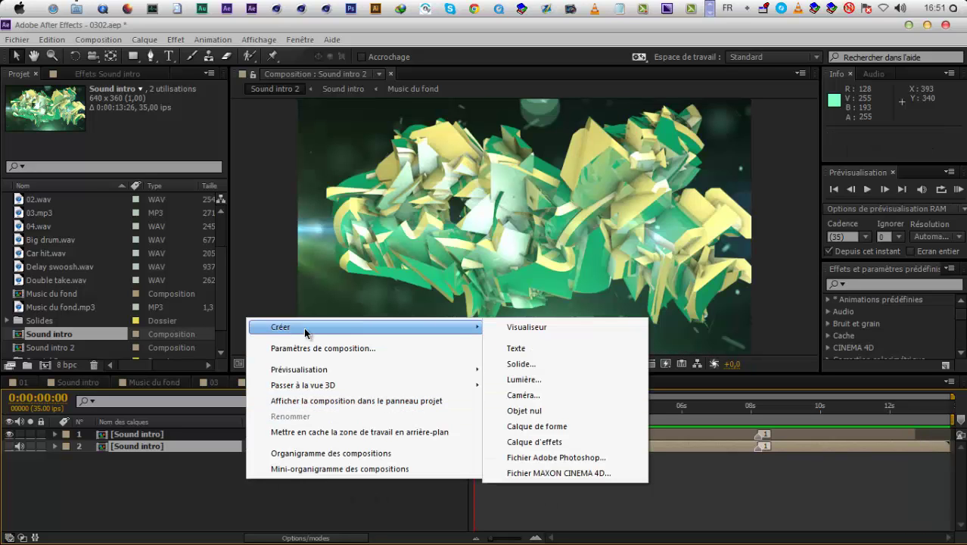
{"action": "left_click", "coordinate": [525, 446]}
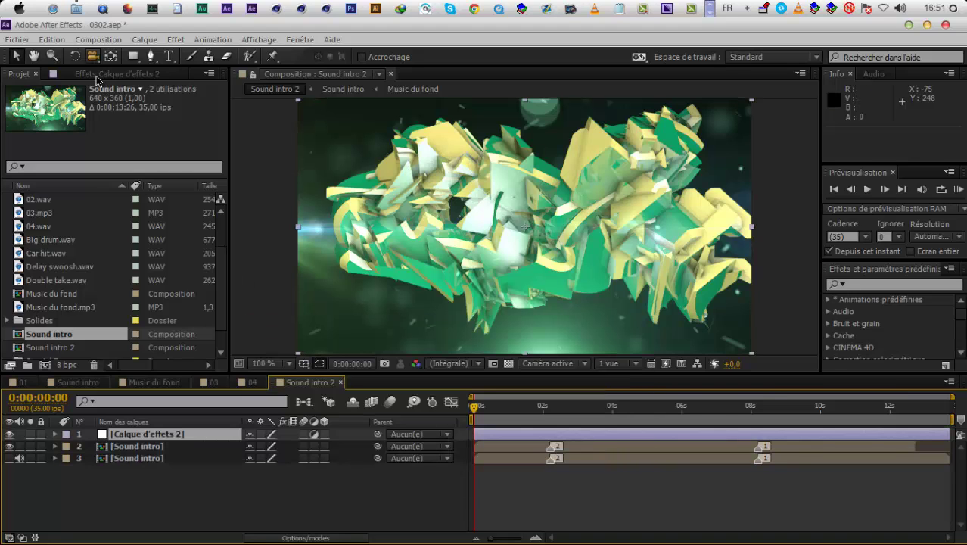
{"action": "left_click", "coordinate": [106, 74]}
{"action": "right_click", "coordinate": [125, 200]}
{"action": "mouse_move", "coordinate": [306, 368]}
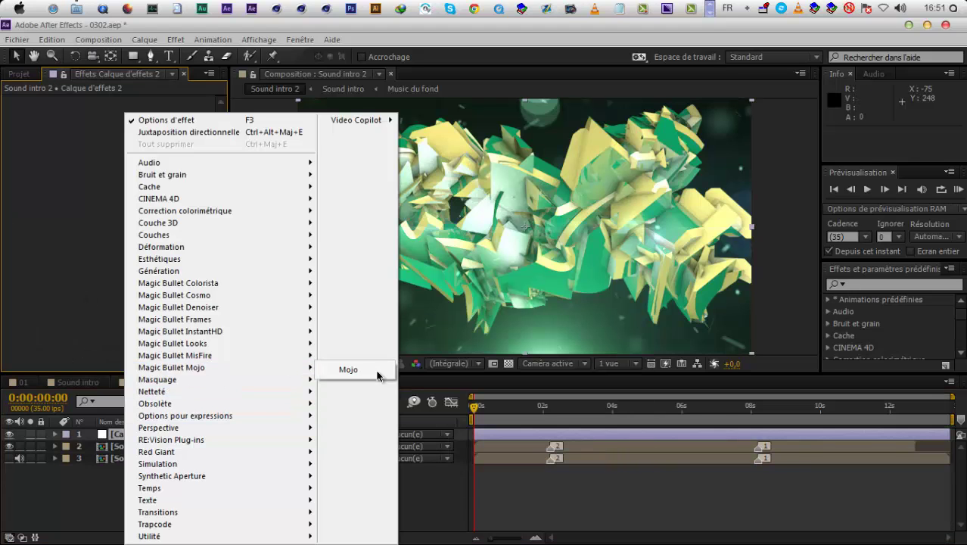
{"action": "left_click", "coordinate": [370, 375]}
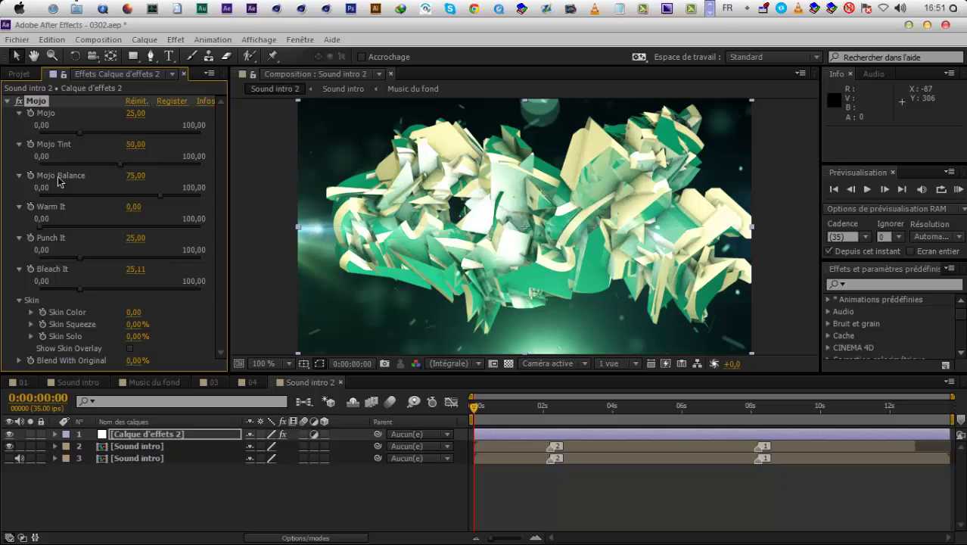
Raise the Mojo effect's Mojo Tint, Mojo Balance and Punch It values to 100
{"action": "left_click_drag", "start_coordinate": [229, 170], "coordinate": [21, 175]}
{"action": "left_click_drag", "start_coordinate": [41, 194], "coordinate": [255, 203]}
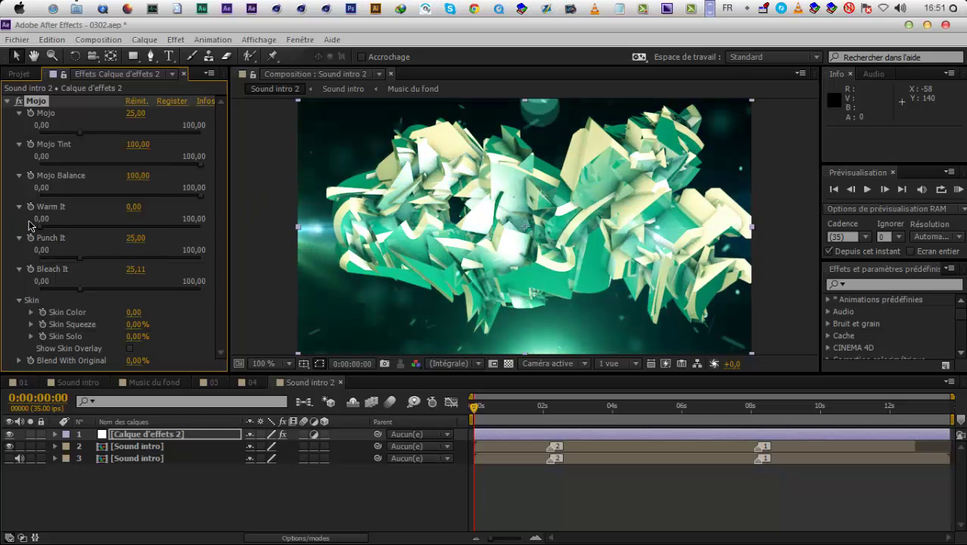
{"action": "left_click_drag", "start_coordinate": [94, 227], "coordinate": [189, 226]}
{"action": "left_click_drag", "start_coordinate": [71, 236], "coordinate": [31, 237]}
{"action": "left_click_drag", "start_coordinate": [202, 271], "coordinate": [206, 268]}
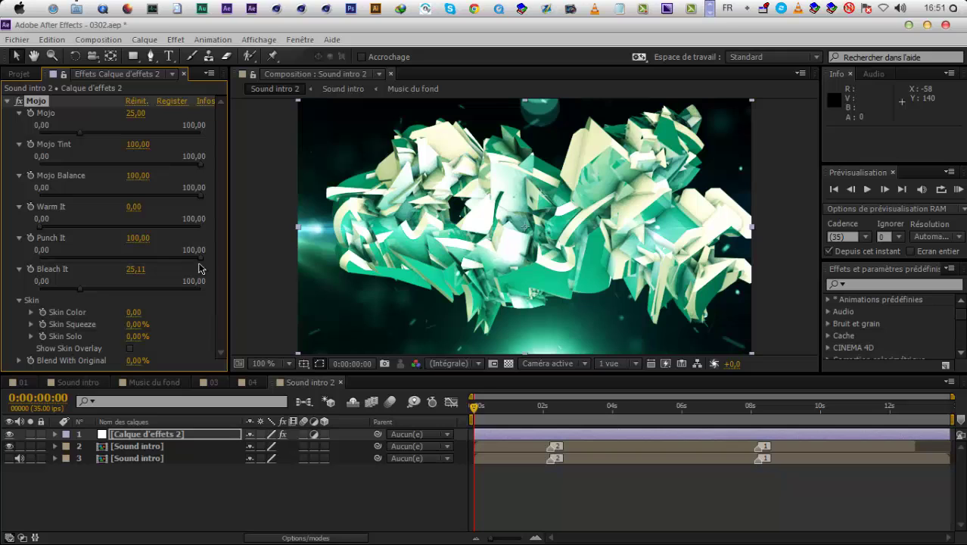
Refine the grade to Mojo 29,07 and Punch It 66,08, checking it at 0:00:11:26 and playing from 0:00:01:02
{"action": "left_click", "coordinate": [102, 136]}
{"action": "left_click_drag", "start_coordinate": [556, 405], "coordinate": [881, 414]}
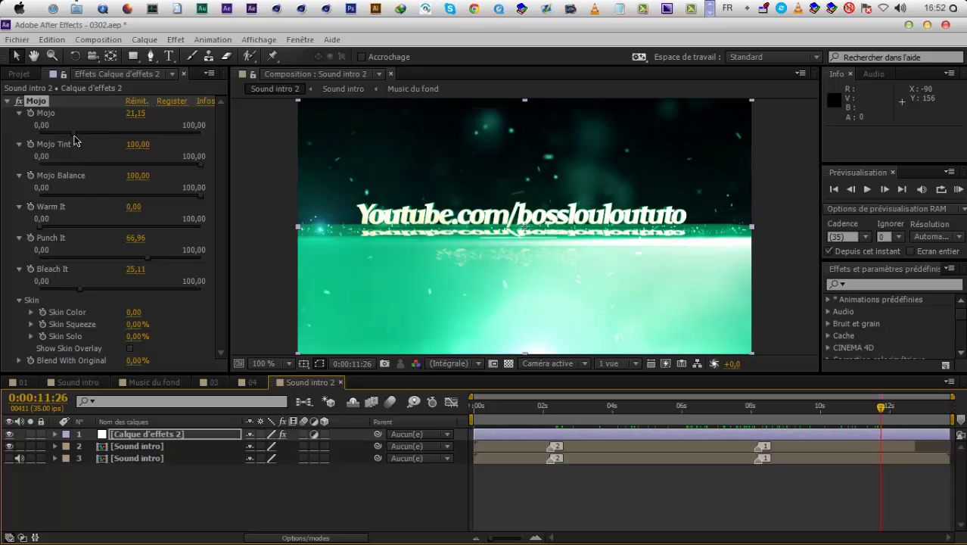
{"action": "left_click_drag", "start_coordinate": [150, 167], "coordinate": [252, 211]}
{"action": "mouse_move", "coordinate": [146, 256]}
{"action": "left_mouse_down"}
{"action": "mouse_move", "coordinate": [38, 261]}
{"action": "mouse_move", "coordinate": [147, 256]}
{"action": "left_mouse_up"}
{"action": "left_click_drag", "start_coordinate": [41, 226], "coordinate": [2, 230]}
{"action": "left_click_drag", "start_coordinate": [50, 144], "coordinate": [89, 144]}
{"action": "left_click", "coordinate": [697, 412]}
{"action": "left_click_drag", "start_coordinate": [670, 414], "coordinate": [531, 417]}
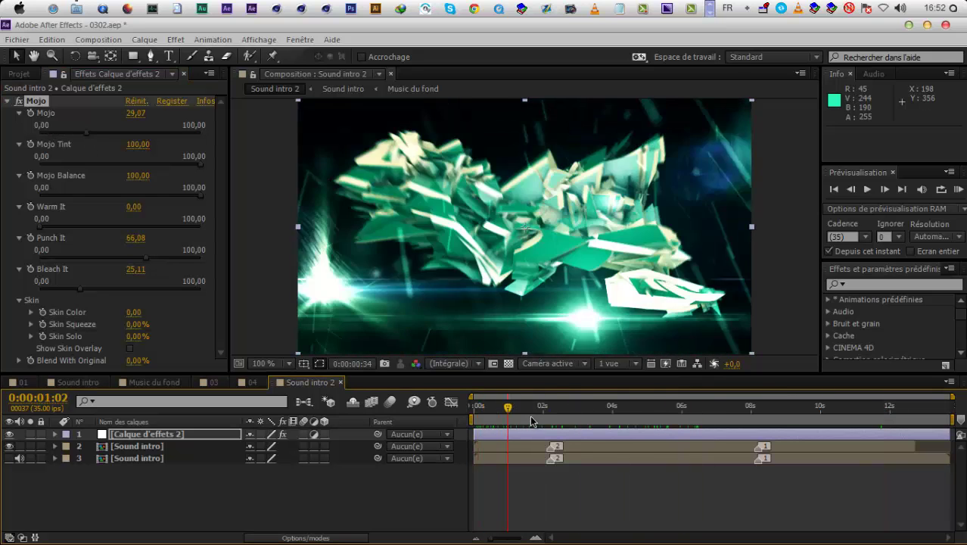
{"action": "key", "text": "space"}
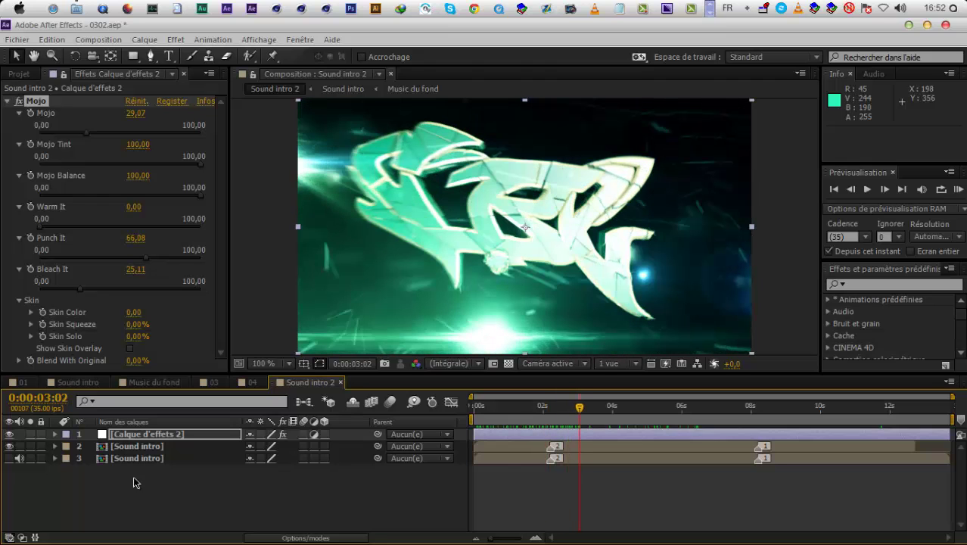
Hide the Mojo adjustment layer and add a second adjustment layer with the Lueur diffuse effect
{"action": "left_click", "coordinate": [10, 433]}
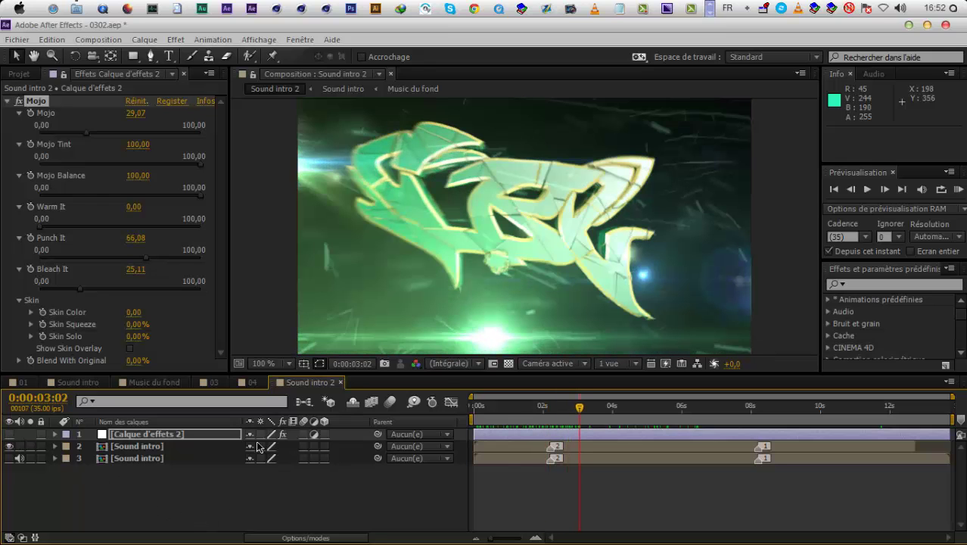
{"action": "right_click", "coordinate": [209, 485]}
{"action": "mouse_move", "coordinate": [250, 361]}
{"action": "left_click", "coordinate": [495, 477]}
{"action": "right_click", "coordinate": [76, 233]}
{"action": "mouse_move", "coordinate": [195, 235]}
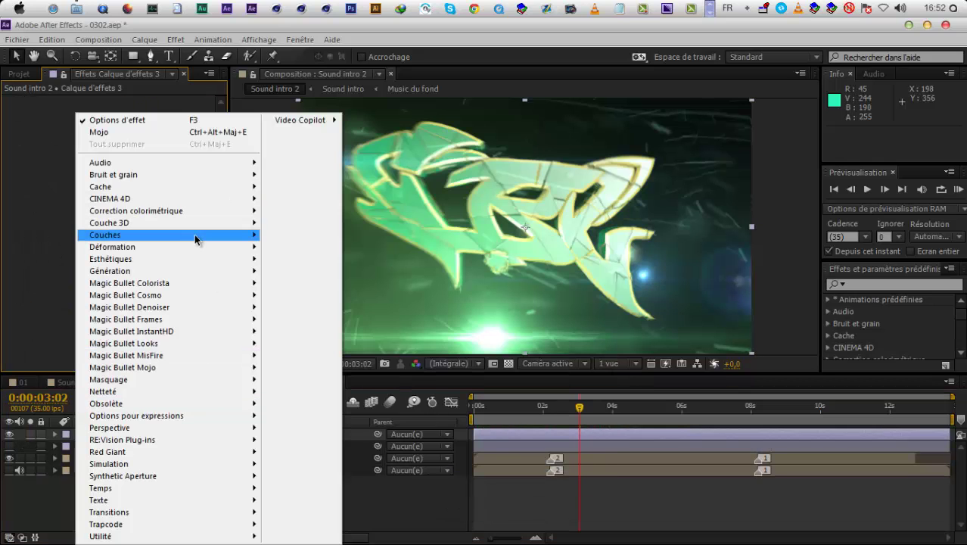
{"action": "mouse_move", "coordinate": [204, 259]}
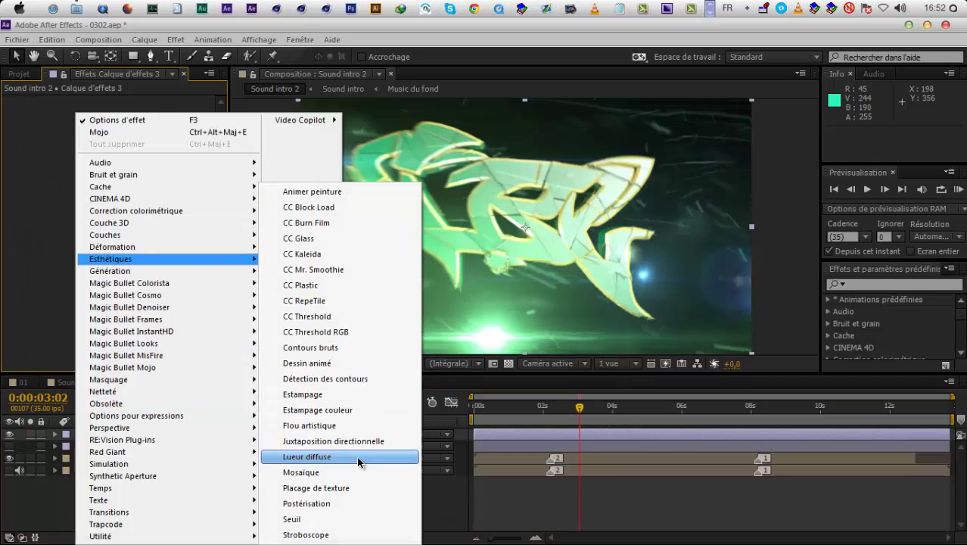
{"action": "left_click", "coordinate": [358, 462]}
Set the Lueur diffuse effect's intensity to 0,2 and its radius to 200
{"action": "left_click_drag", "start_coordinate": [144, 137], "coordinate": [223, 153]}
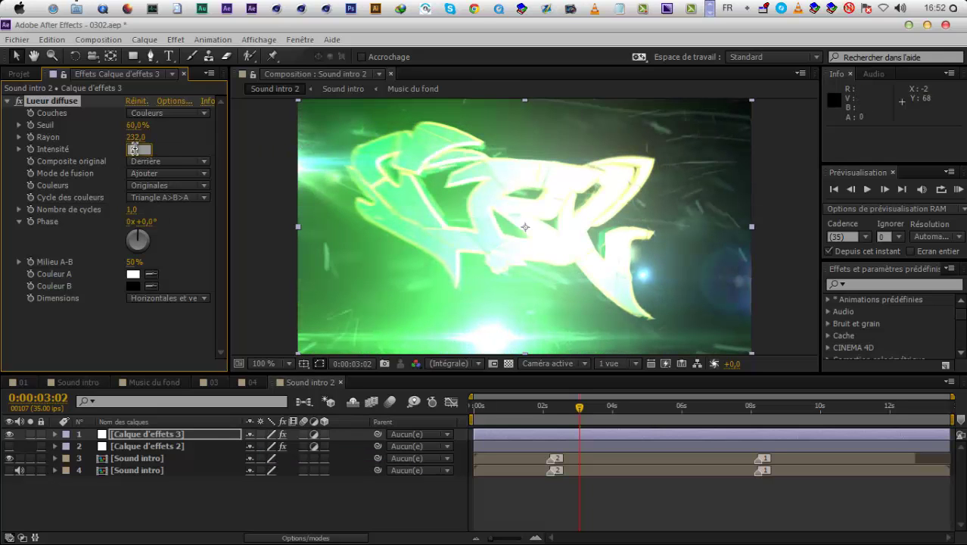
{"action": "type", "text": "0,2"}
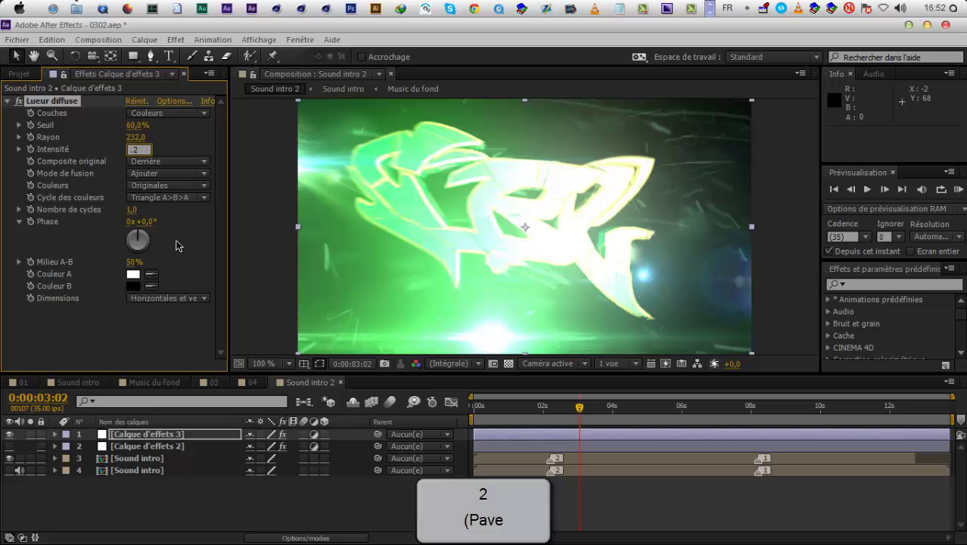
{"action": "left_click", "coordinate": [177, 242]}
{"action": "left_click", "coordinate": [135, 137]}
{"action": "type", "text": "22"}
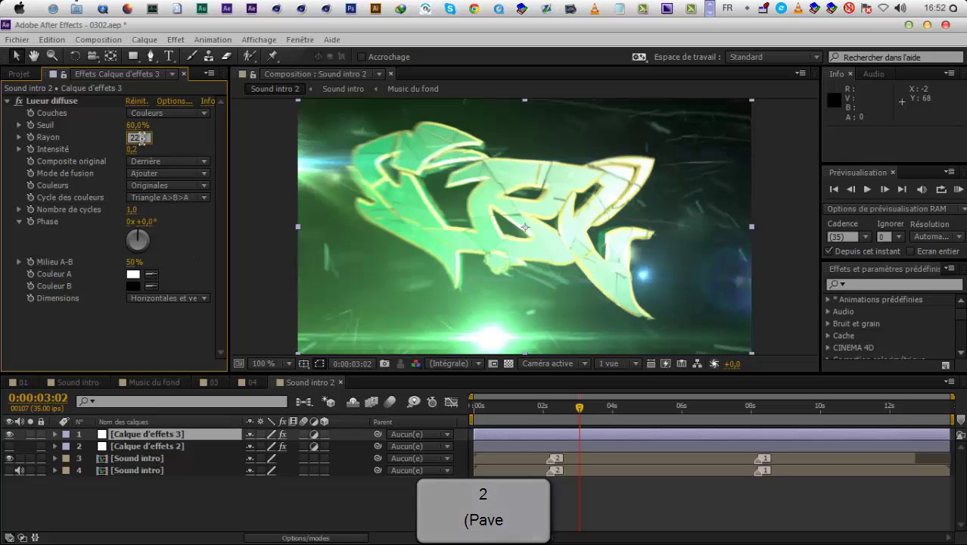
{"action": "type", "text": "00"}
{"action": "left_click", "coordinate": [34, 137]}
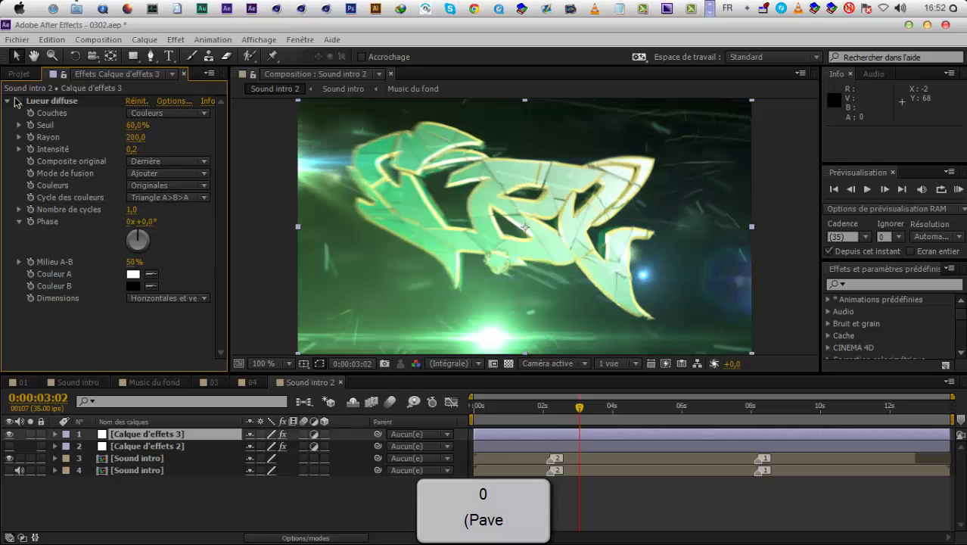
Move the glow adjustment layer below the Mojo adjustment layer and show the Mojo layer again at 0:00:07:06
{"action": "left_click", "coordinate": [632, 413]}
{"action": "left_click", "coordinate": [721, 422]}
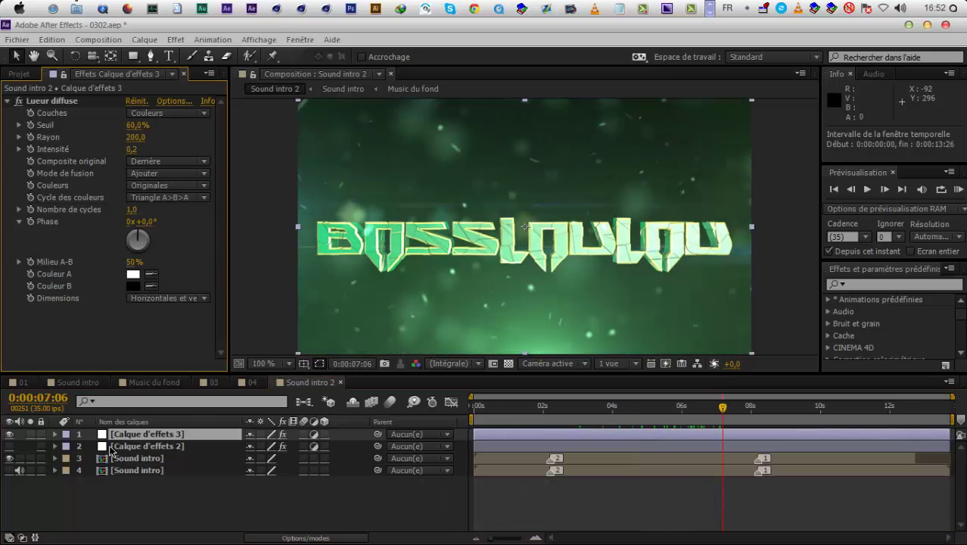
{"action": "left_click_drag", "start_coordinate": [136, 437], "coordinate": [140, 446]}
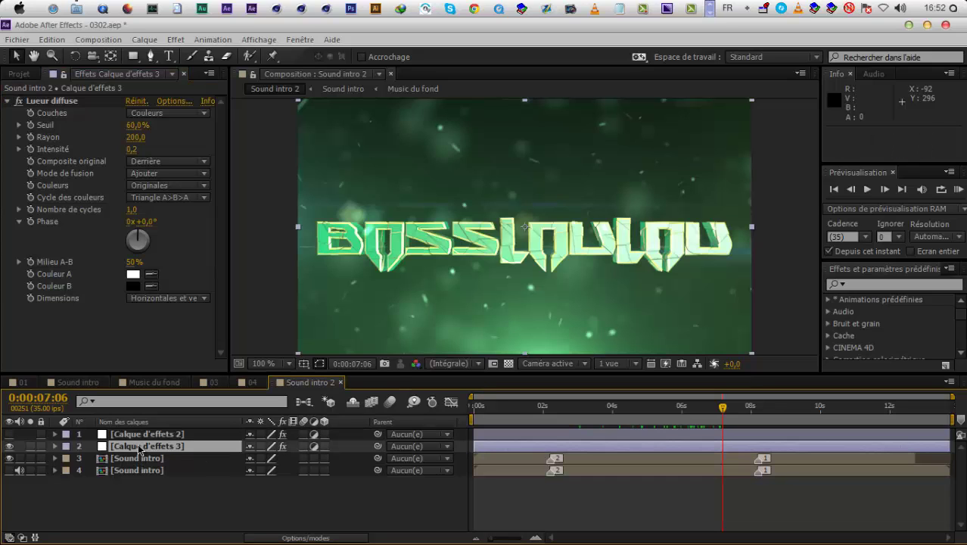
{"action": "left_click", "coordinate": [10, 434]}
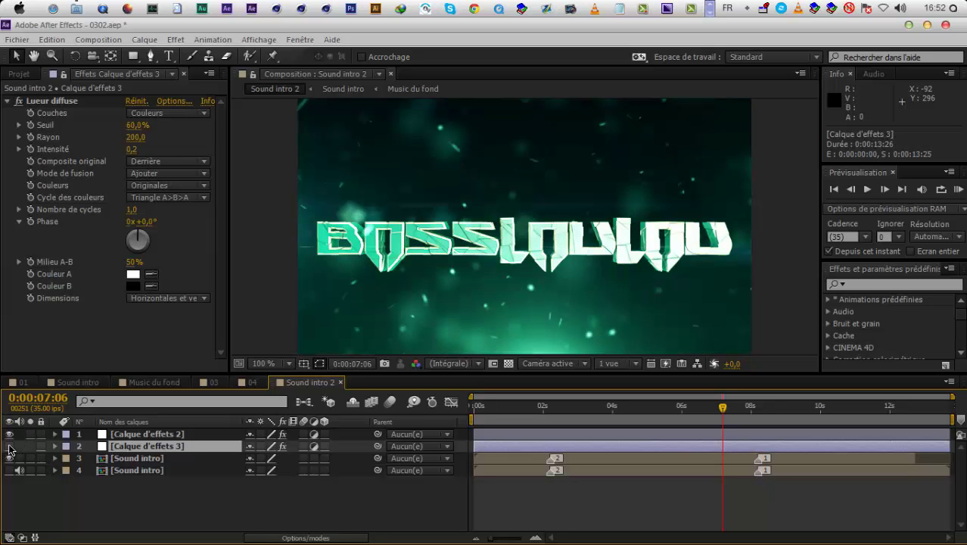
Compare the frame at 0:00:03:11 with and without the glow, and delete the glow adjustment layer
{"action": "left_click_drag", "start_coordinate": [509, 409], "coordinate": [589, 419]}
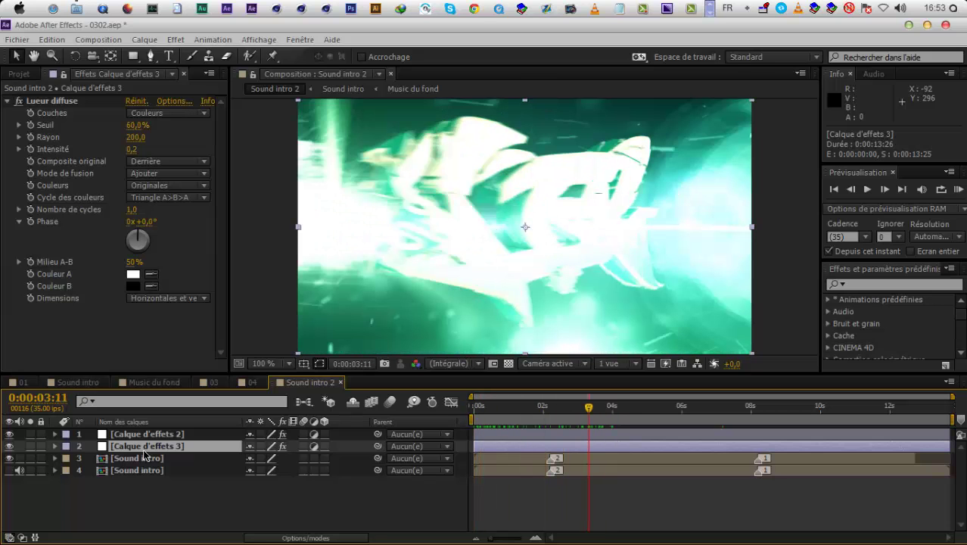
{"action": "left_click", "coordinate": [11, 446]}
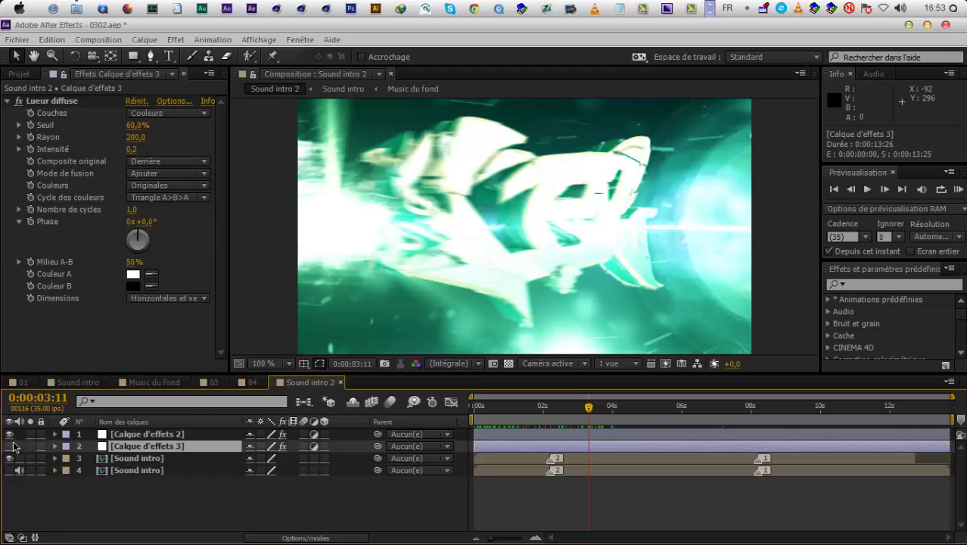
{"action": "left_click", "coordinate": [12, 445]}
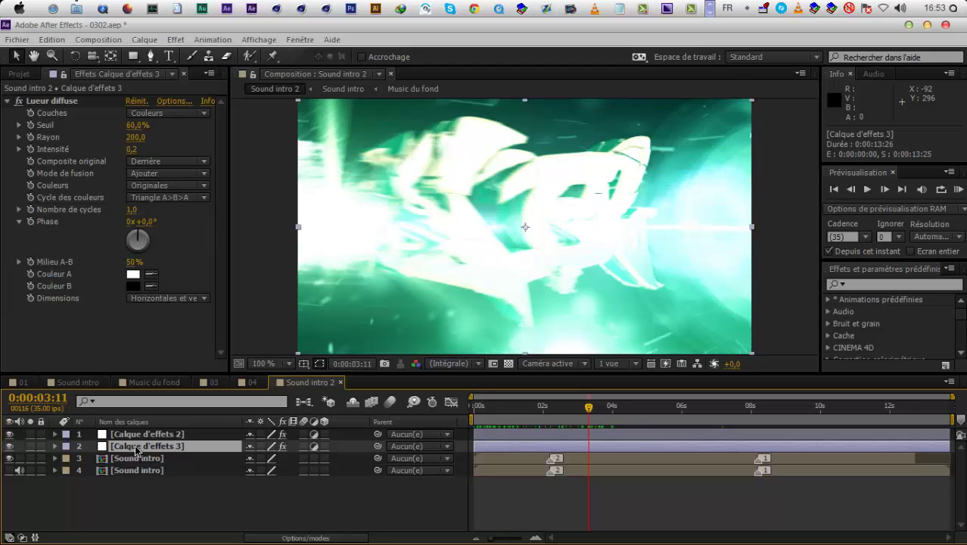
{"action": "key", "text": "Delete"}
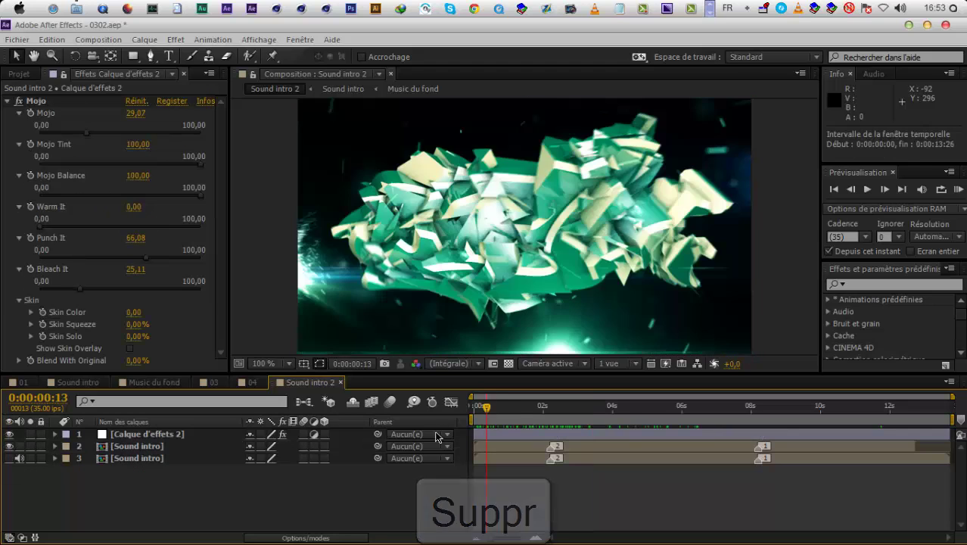
Preview the graded intro and fine-tune it to Mojo 29,96, Mojo Tint 99,56, Punch It 47,58 and Bleach It 38,77
{"action": "key", "text": "KP_0"}
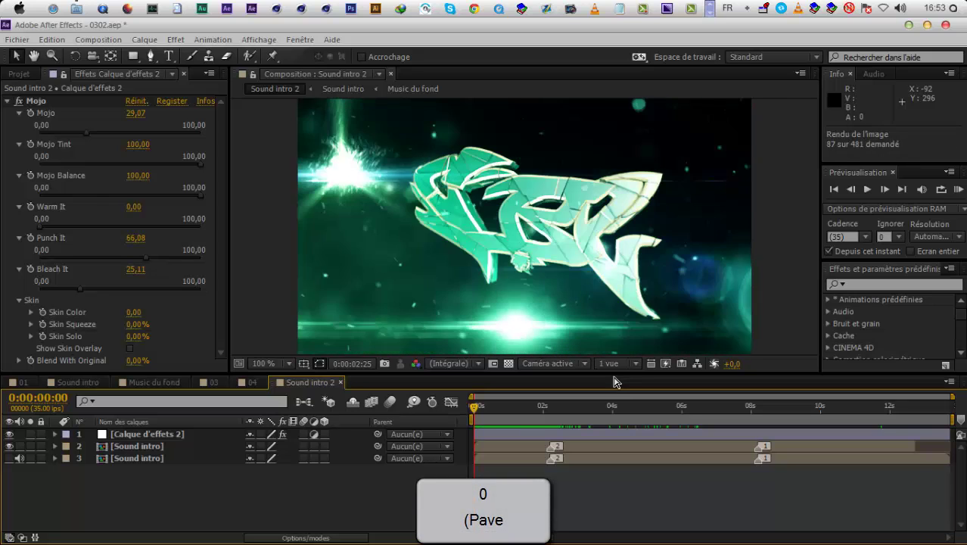
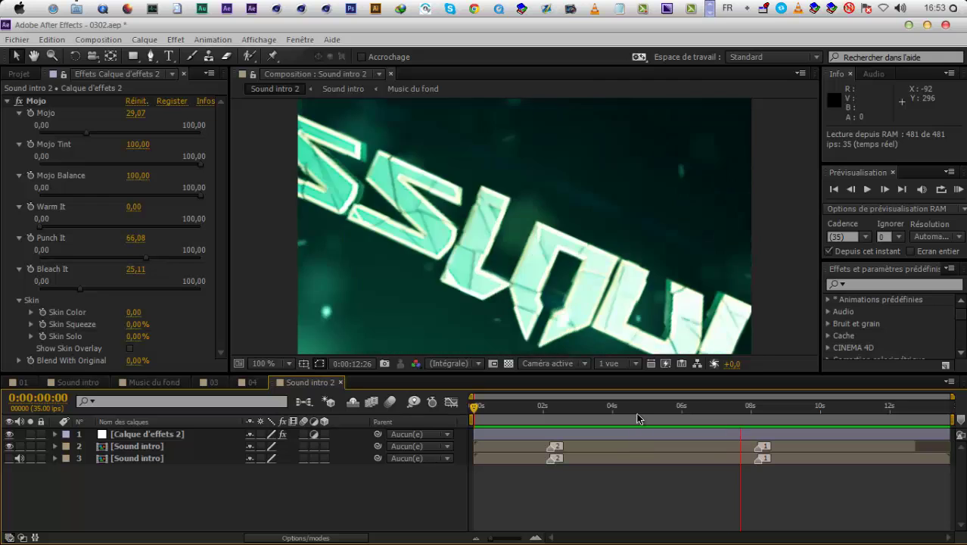
{"action": "left_click", "coordinate": [636, 413]}
{"action": "left_click", "coordinate": [94, 134]}
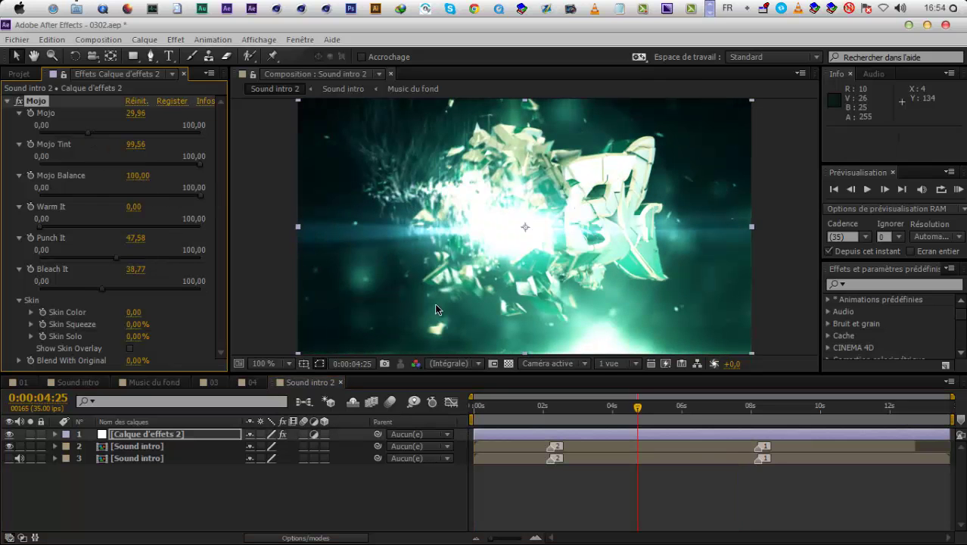
{"action": "key", "text": "KP_0"}
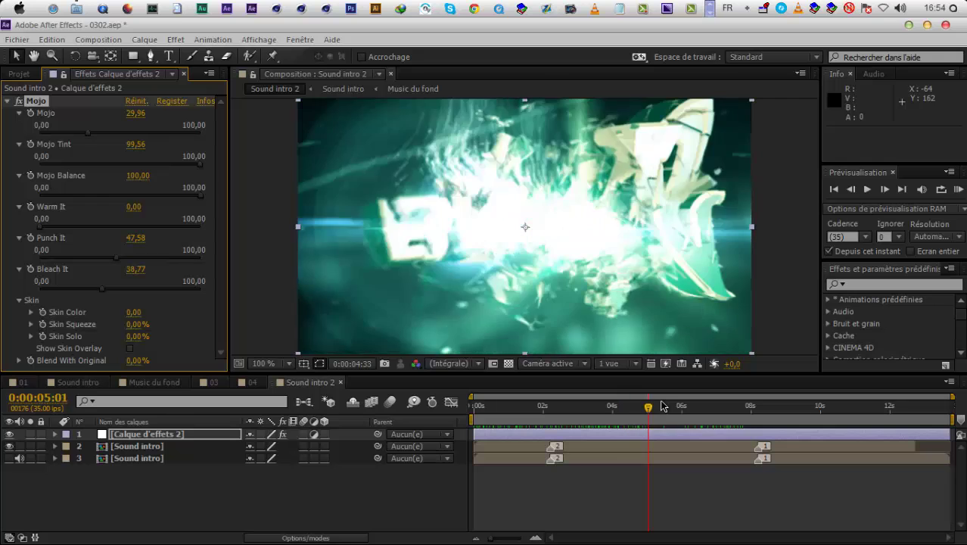
{"action": "left_click", "coordinate": [691, 403]}
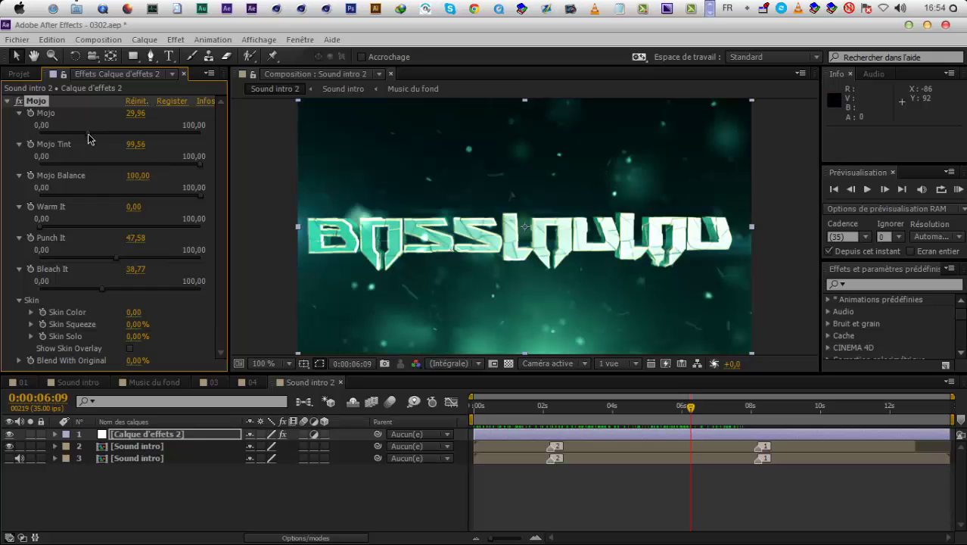
Set Mojo to 26,43 and Punch It to 38,77, and compare the frame at 0:00:11:10 with and without the grade
{"action": "left_click_drag", "start_coordinate": [65, 135], "coordinate": [83, 135]}
{"action": "left_click_drag", "start_coordinate": [95, 260], "coordinate": [106, 256]}
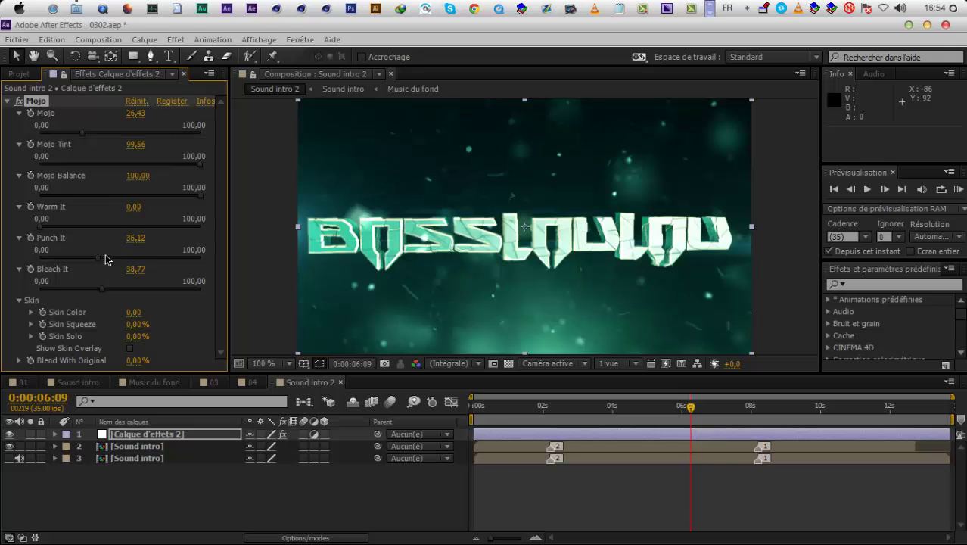
{"action": "left_click_drag", "start_coordinate": [652, 418], "coordinate": [867, 433]}
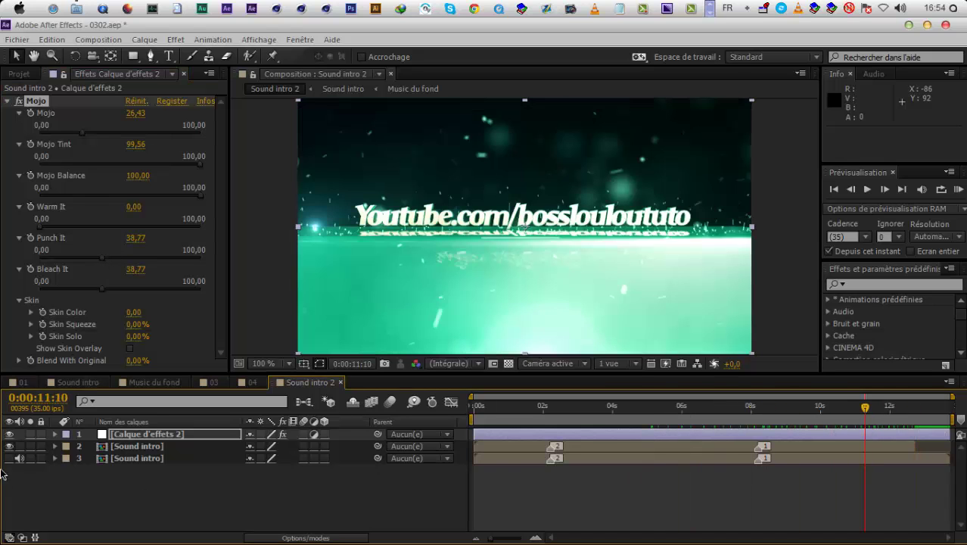
{"action": "left_click", "coordinate": [10, 433]}
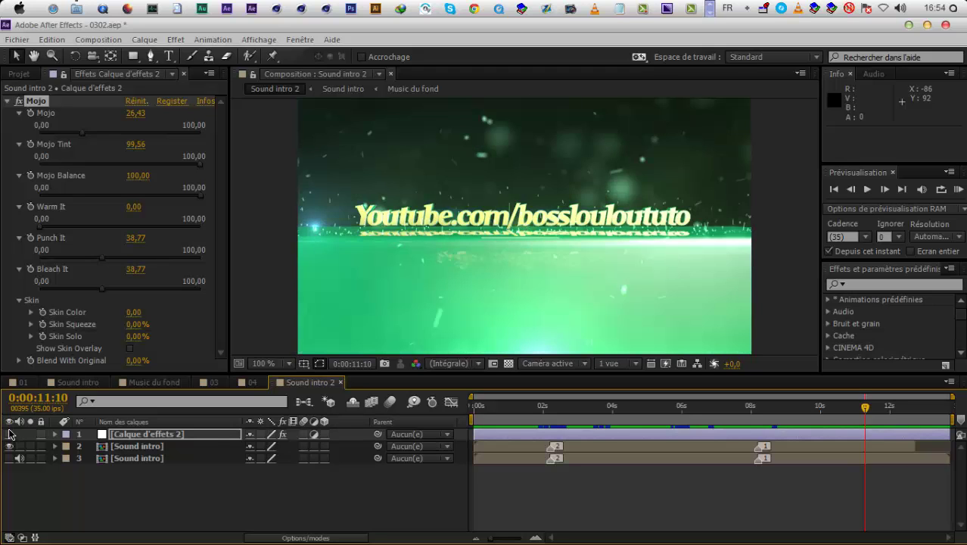
{"action": "left_click", "coordinate": [10, 434]}
At 0:00:03:32, create a new adjustment layer and apply Courbes with the RVB curve bent downward to darken the image
{"action": "left_click", "coordinate": [610, 410]}
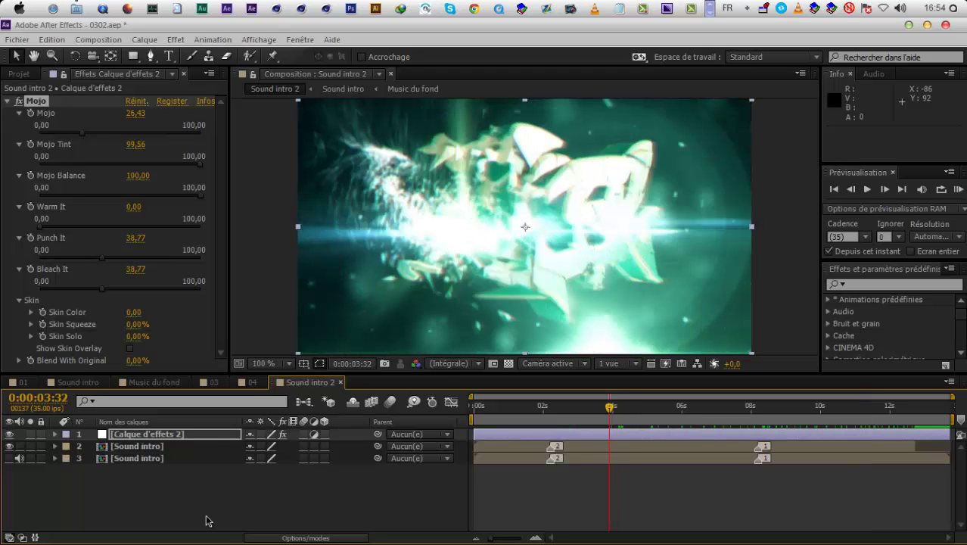
{"action": "right_click", "coordinate": [208, 515]}
{"action": "mouse_move", "coordinate": [269, 364]}
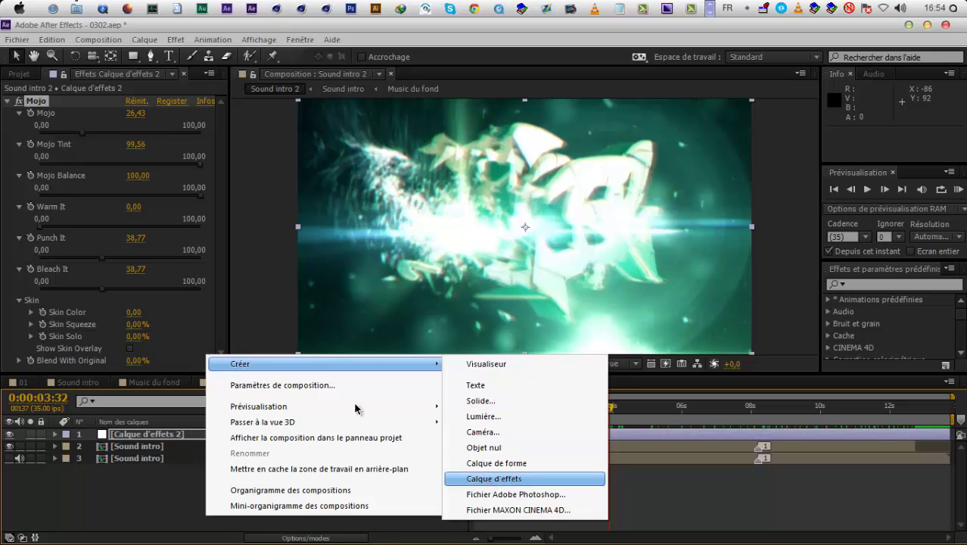
{"action": "left_click", "coordinate": [497, 476]}
{"action": "right_click", "coordinate": [162, 113]}
{"action": "mouse_move", "coordinate": [325, 212]}
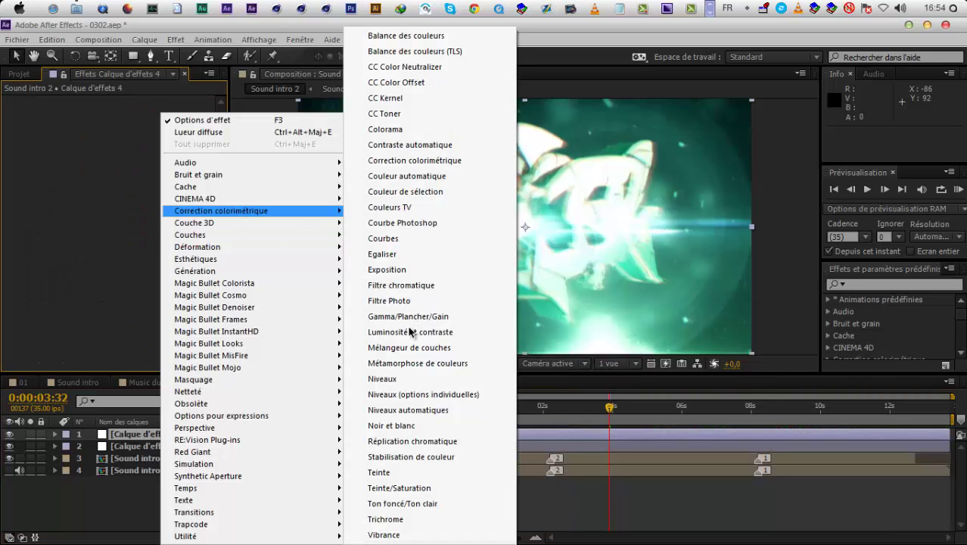
{"action": "left_click", "coordinate": [395, 240]}
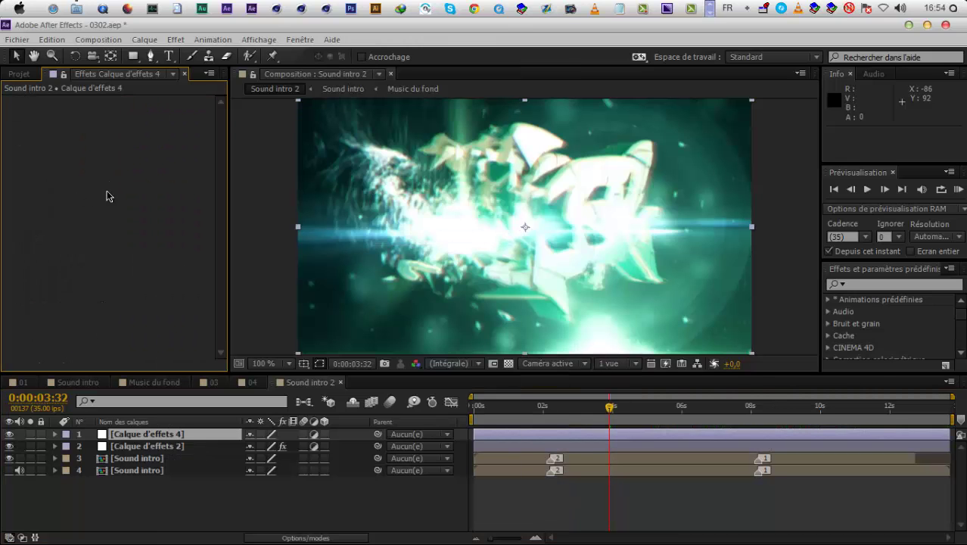
{"action": "left_click", "coordinate": [121, 220]}
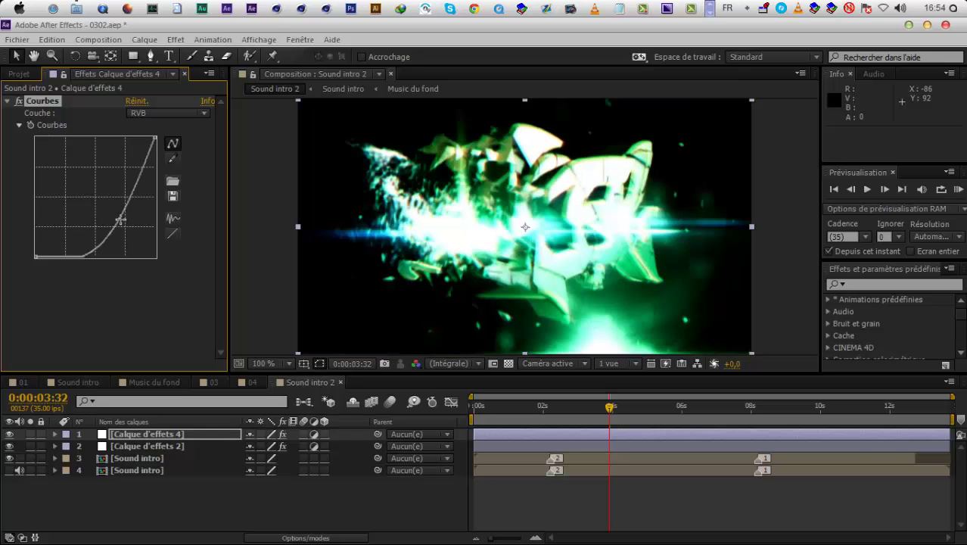
{"action": "left_click_drag", "start_coordinate": [121, 222], "coordinate": [120, 206]}
Add a full-frame elliptical mask to the Courbes adjustment layer and set its mode to subtract
{"action": "left_click", "coordinate": [133, 57]}
{"action": "left_click_drag", "start_coordinate": [133, 56], "coordinate": [138, 84]}
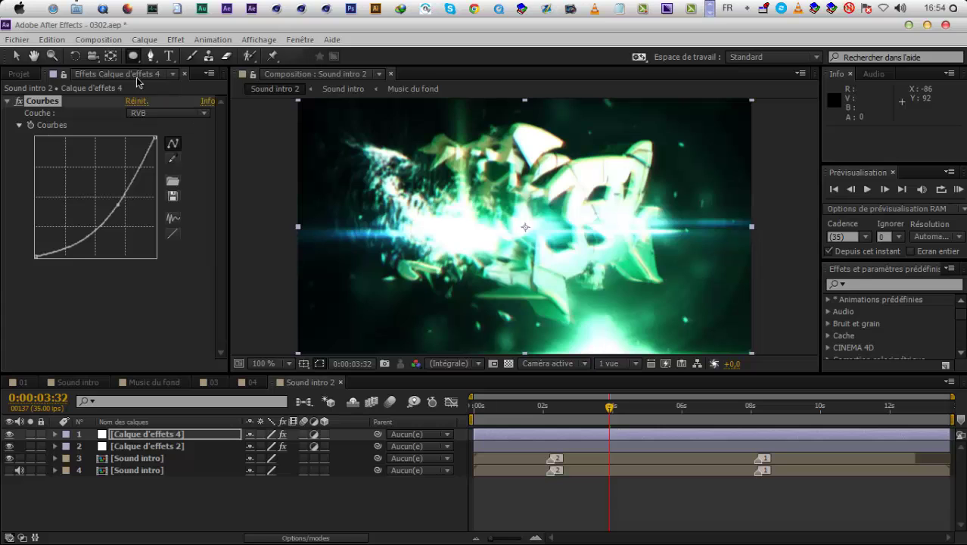
{"action": "double_click", "coordinate": [134, 57]}
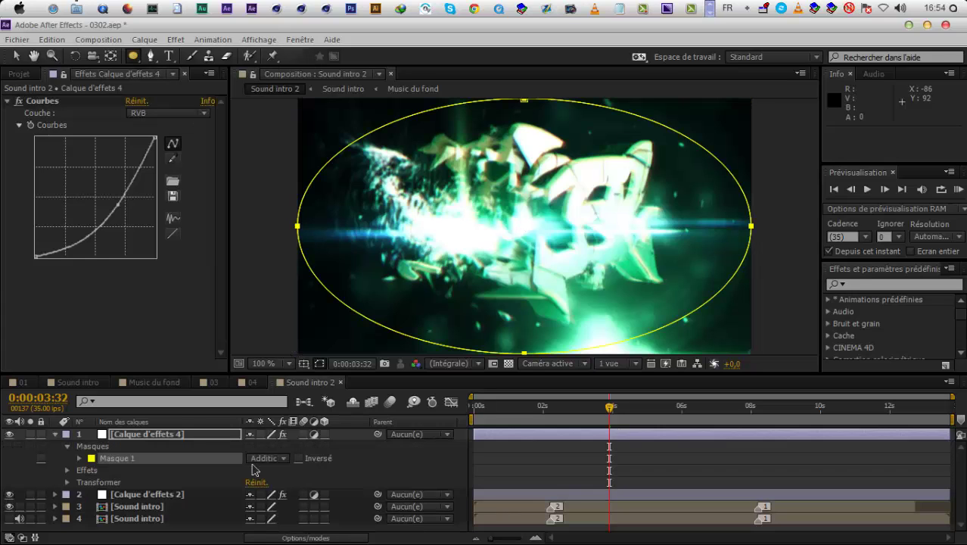
{"action": "left_click", "coordinate": [265, 458]}
{"action": "left_click", "coordinate": [284, 381]}
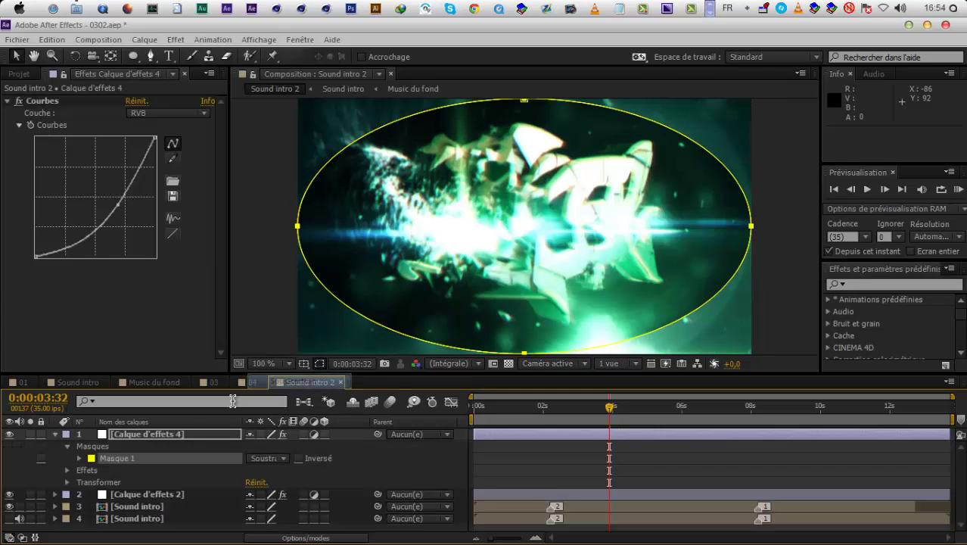
Set the elliptical mask's feather (Contour progressif du masque) to 150 pixels
{"action": "key", "text": "m"}
{"action": "key", "text": "m"}
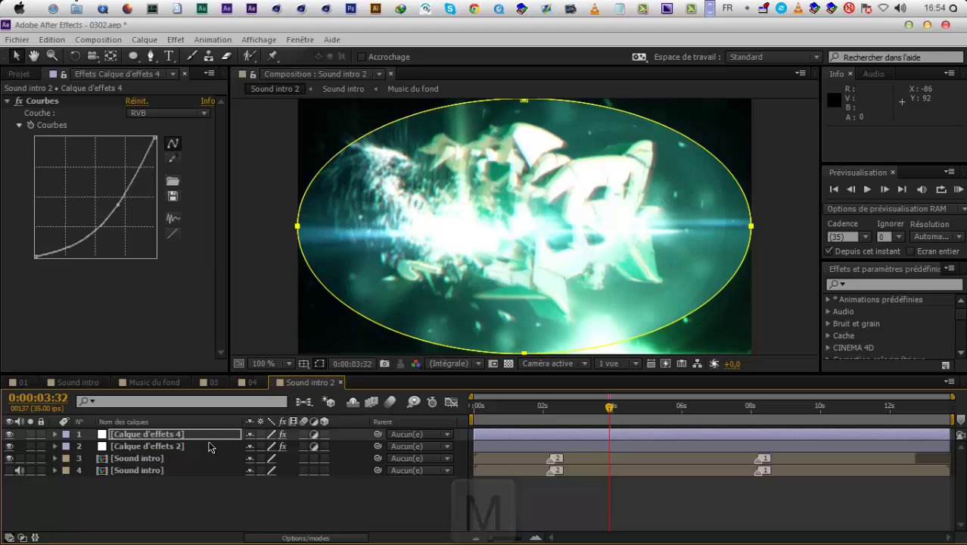
{"action": "key", "text": "m"}
{"action": "key", "text": "m"}
{"action": "left_click_drag", "start_coordinate": [300, 470], "coordinate": [374, 469]}
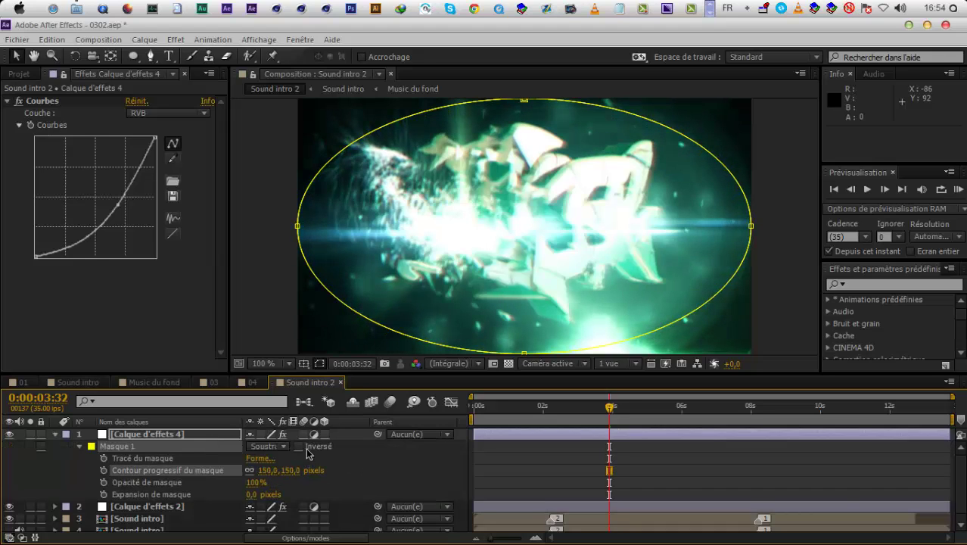
Hide the mask outline and expand the mask by 82 pixels, temporarily turning off the layer's adjustment switch to judge the vignette
{"action": "left_click_drag", "start_coordinate": [254, 498], "coordinate": [273, 495]}
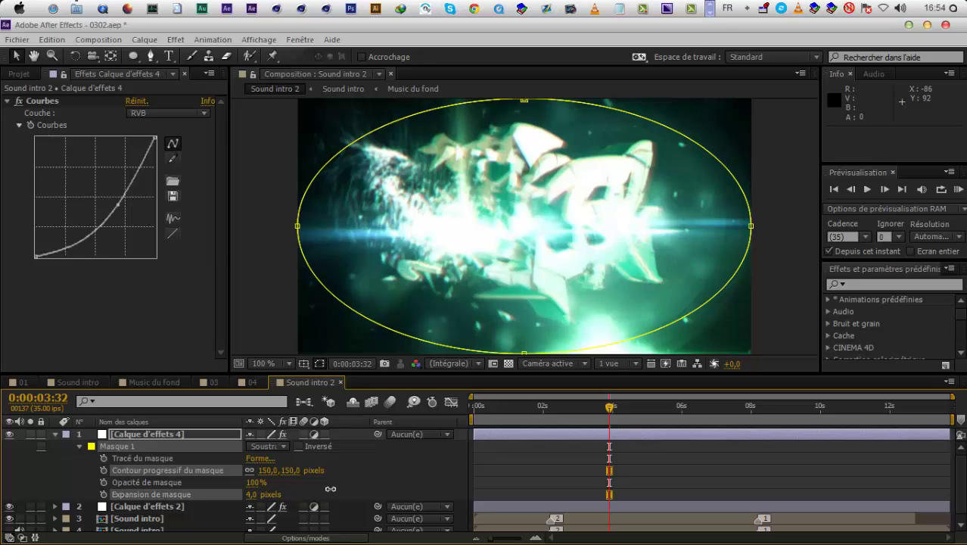
{"action": "left_click", "coordinate": [319, 368]}
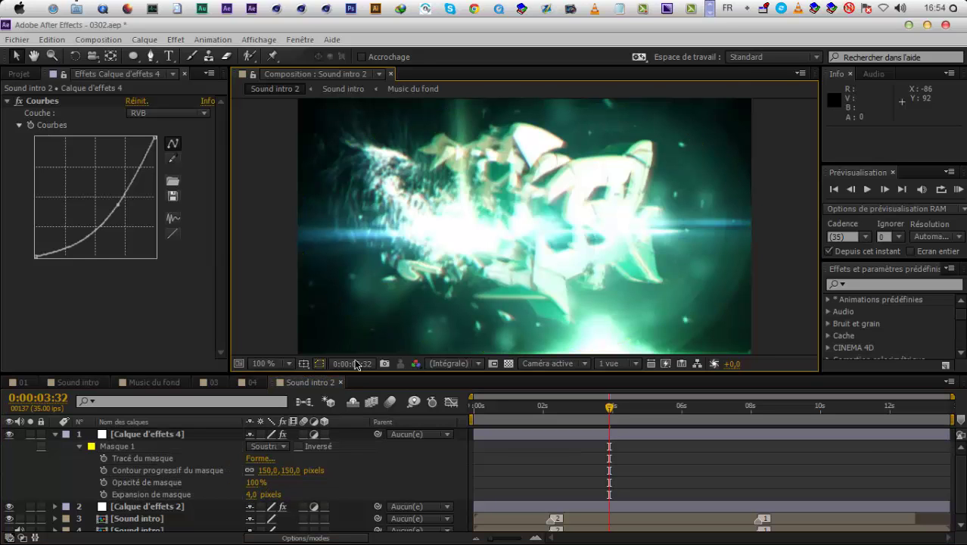
{"action": "left_click", "coordinate": [314, 435]}
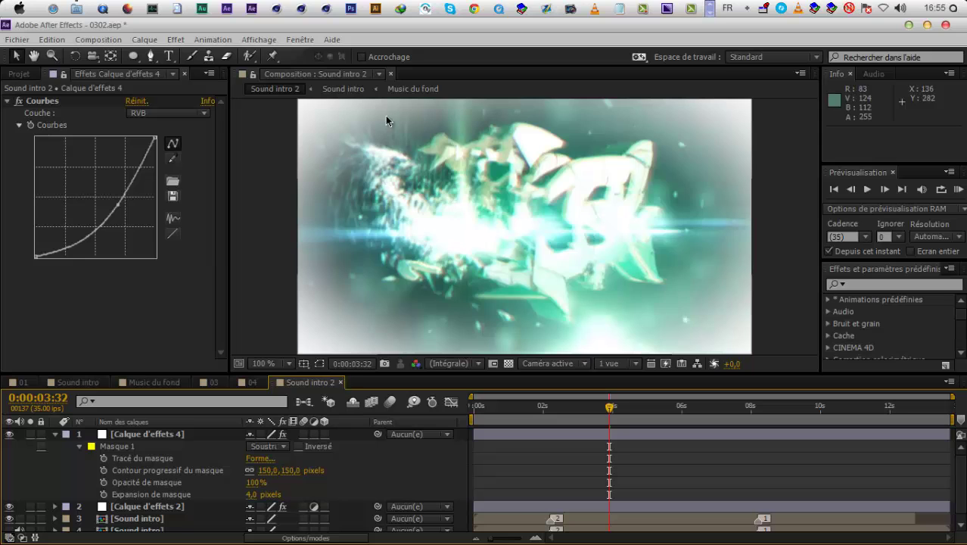
{"action": "left_click_drag", "start_coordinate": [256, 498], "coordinate": [311, 492]}
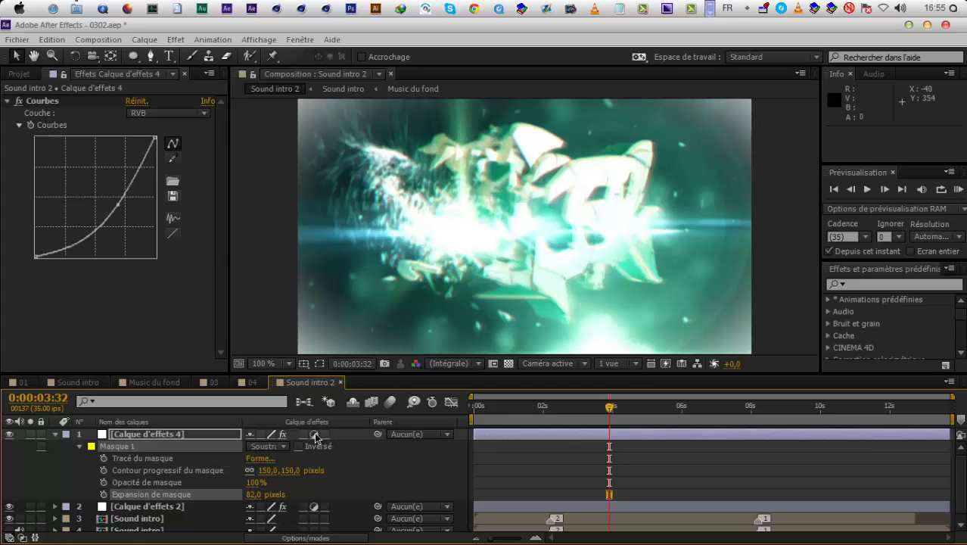
{"action": "left_click", "coordinate": [315, 435]}
Check the vignette at 0:00:05:31 and 0:00:11:08, and save the project
{"action": "left_click", "coordinate": [677, 408]}
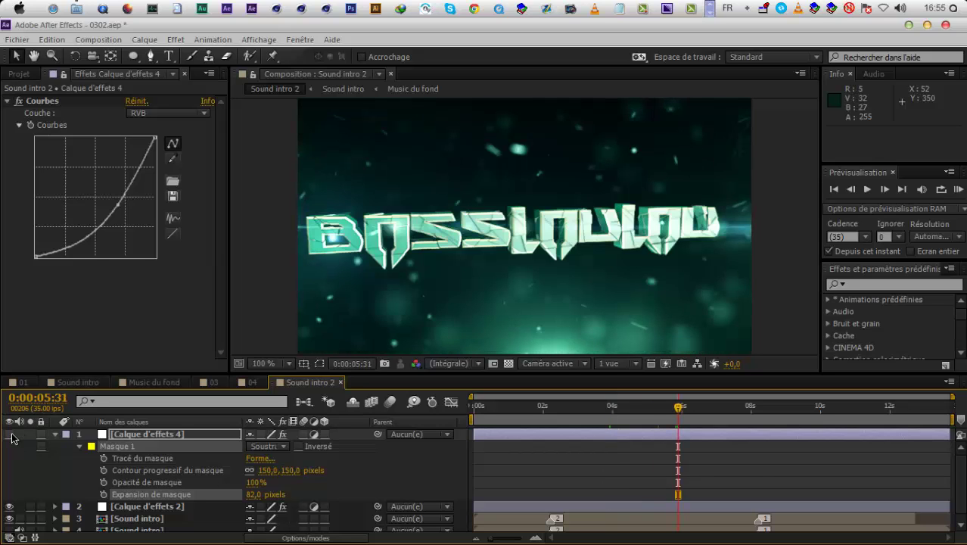
{"action": "left_click_drag", "start_coordinate": [801, 420], "coordinate": [866, 373]}
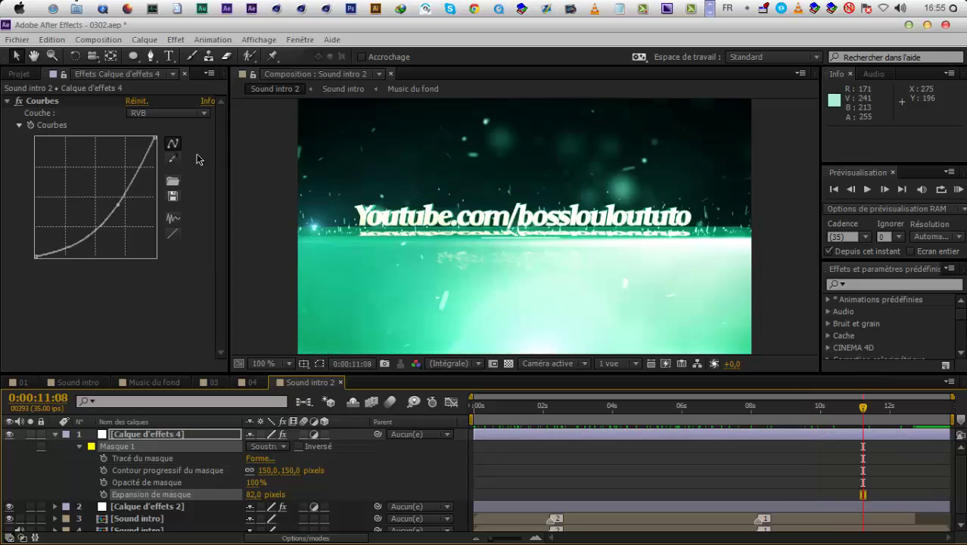
{"action": "left_click", "coordinate": [17, 39]}
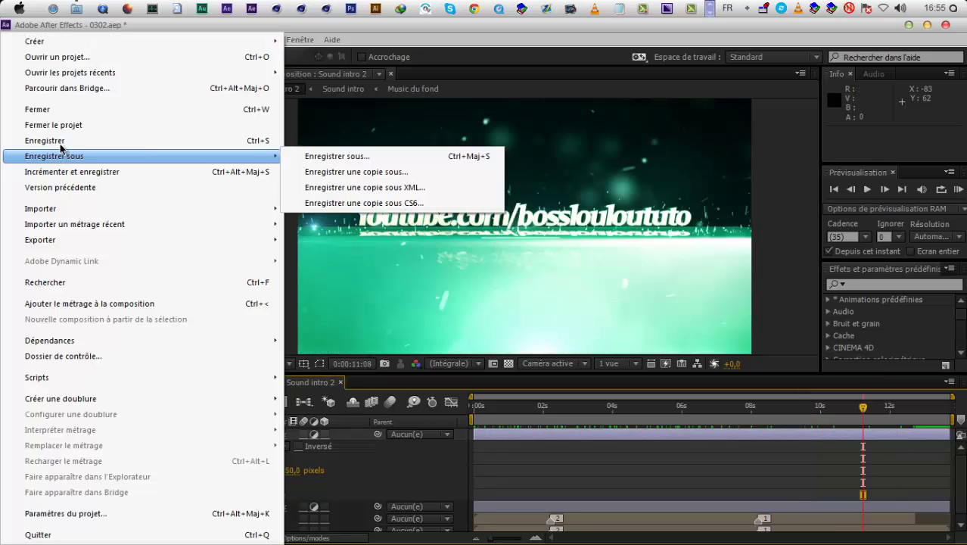
{"action": "left_click", "coordinate": [62, 142]}
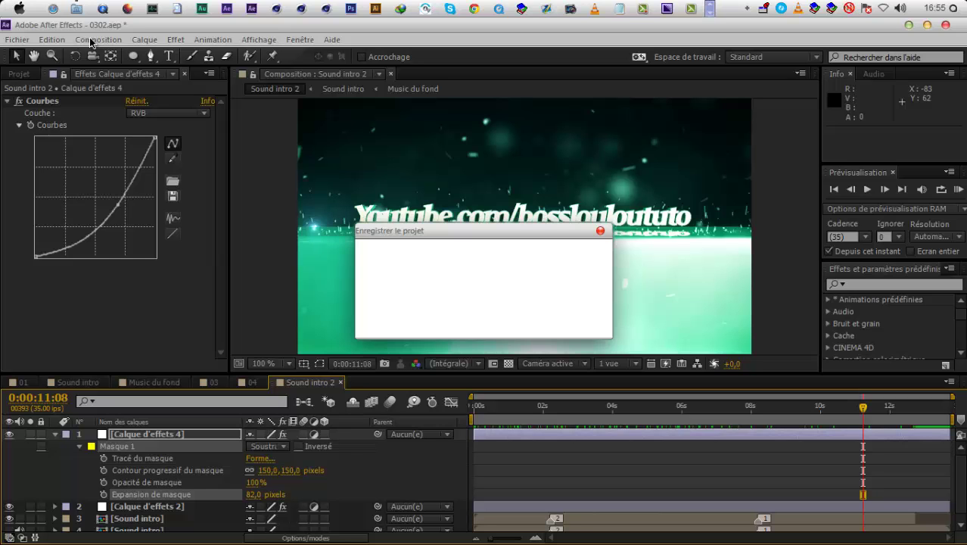
Add the Sound intro 2 composition to the render queue and set its output module format to QuickTime
{"action": "left_click", "coordinate": [92, 40]}
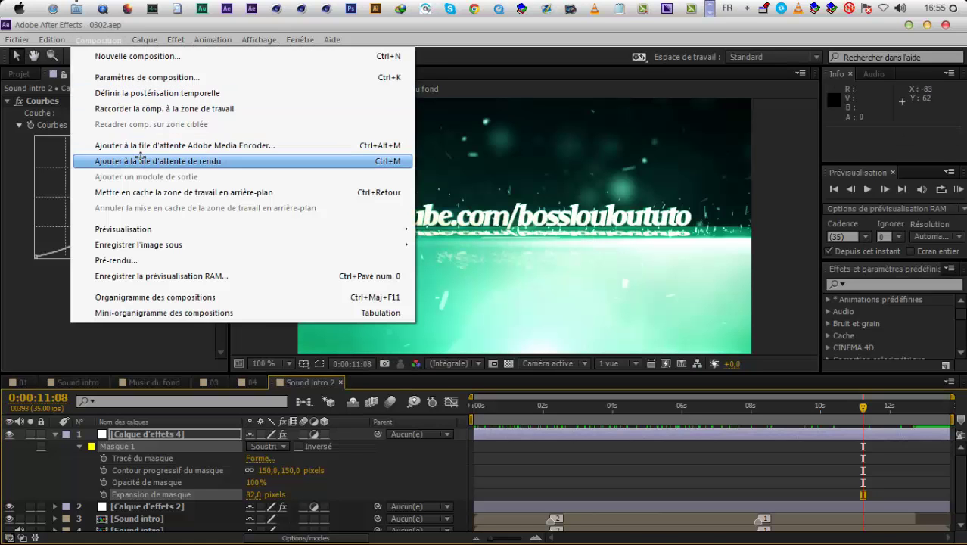
{"action": "left_click", "coordinate": [139, 159]}
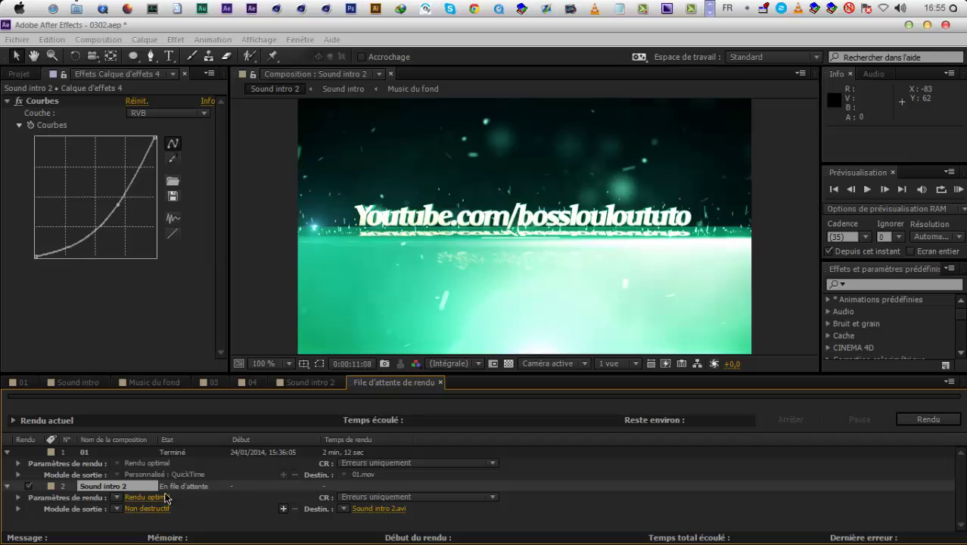
{"action": "left_click", "coordinate": [147, 508]}
{"action": "left_click", "coordinate": [479, 119]}
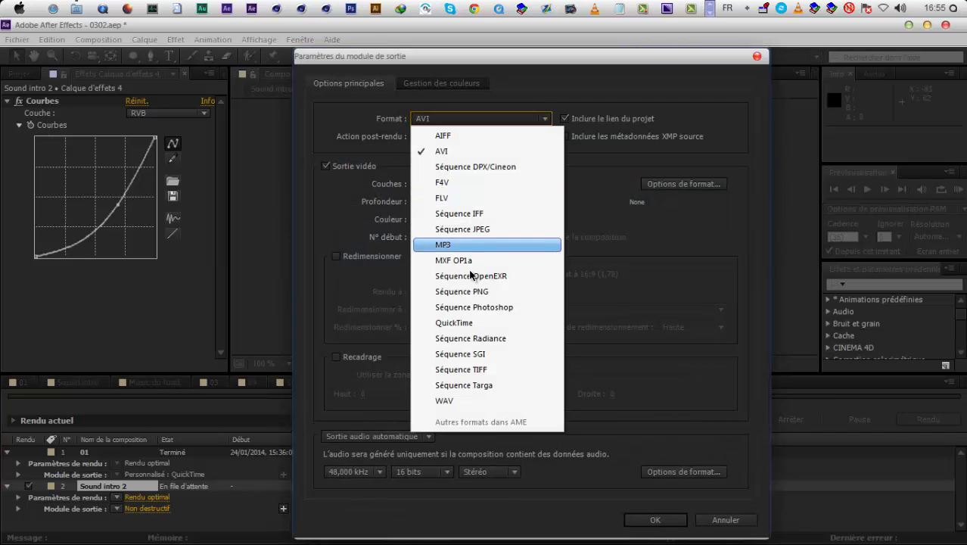
{"action": "left_click", "coordinate": [475, 323]}
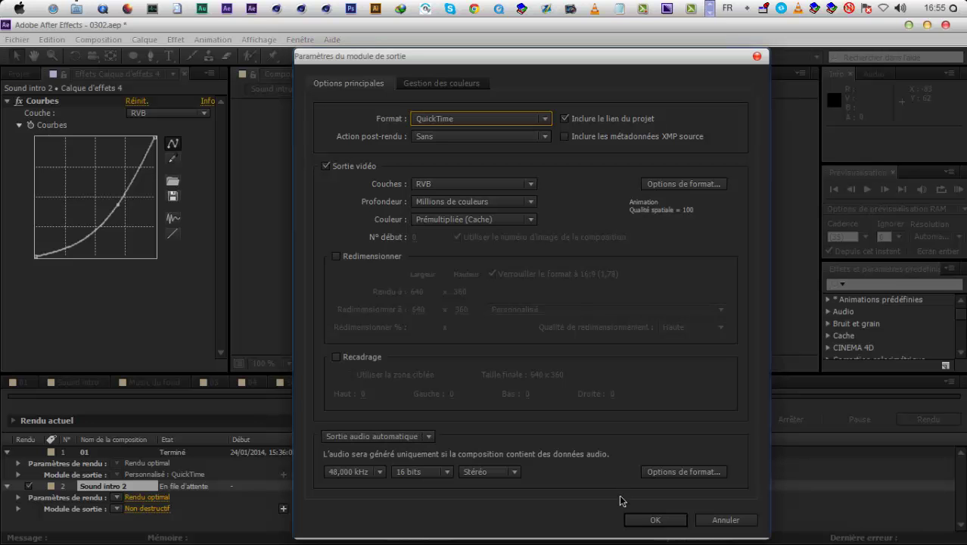
{"action": "left_click", "coordinate": [636, 522]}
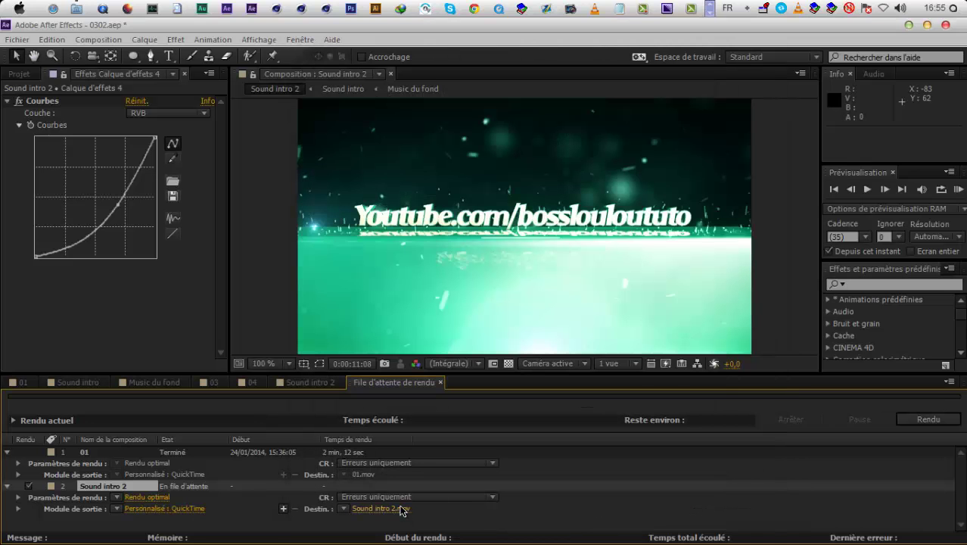
Set the output file to Sound intro 2 (.mov) in the Tuto folder and start the render
{"action": "left_click", "coordinate": [401, 510]}
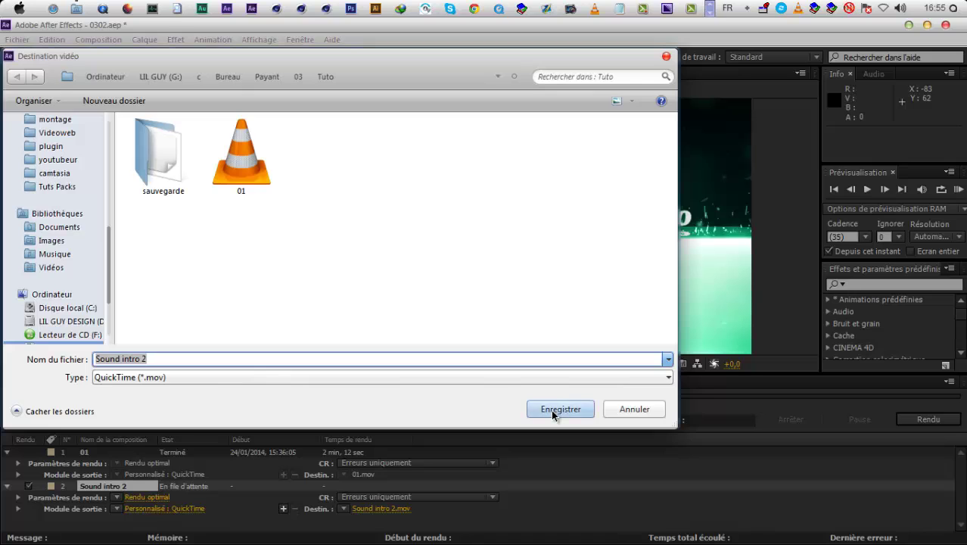
{"action": "left_click", "coordinate": [557, 410]}
{"action": "left_click", "coordinate": [901, 418]}
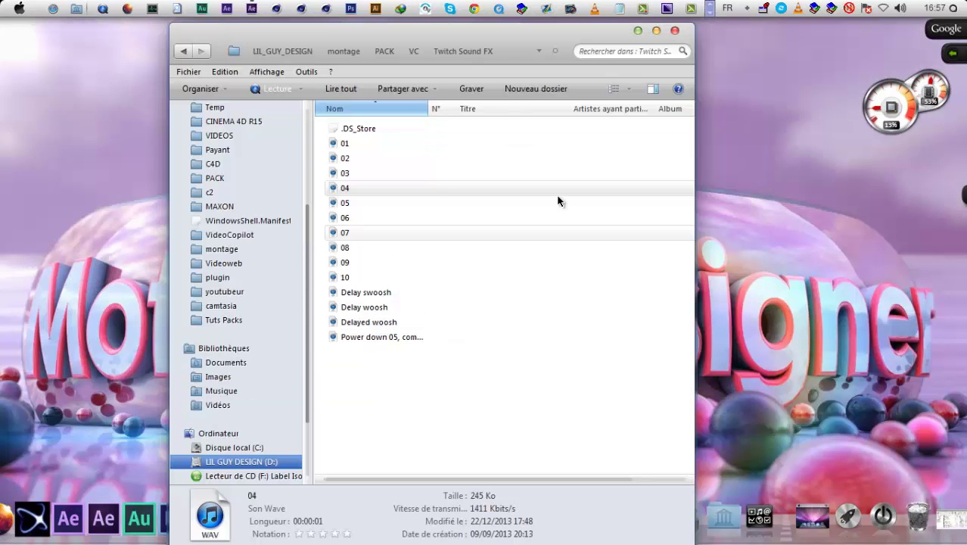
Close the Twitch Sound FX folder and find the rendered Sound intro 2 video in a maximized window of the Tuto folder
{"action": "left_click", "coordinate": [676, 31]}
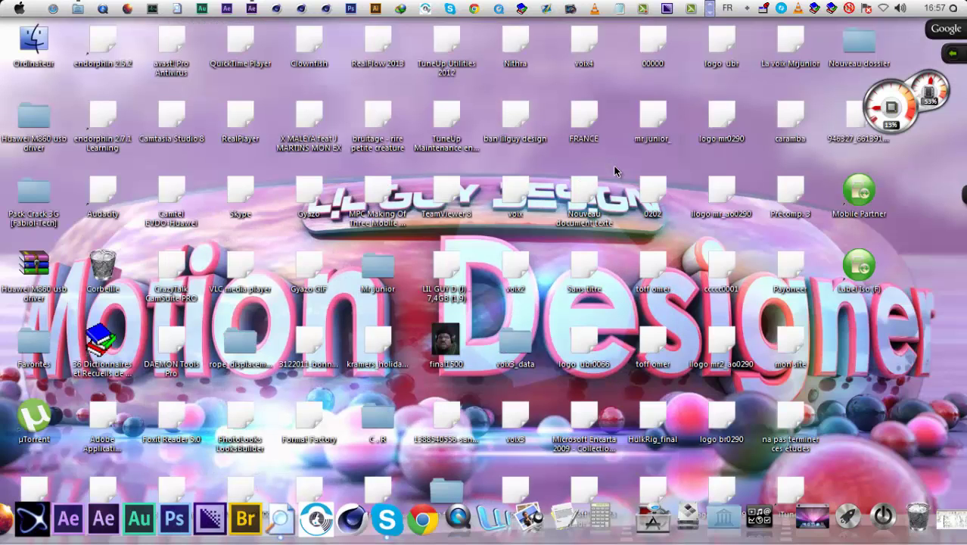
{"action": "double_click", "coordinate": [33, 121]}
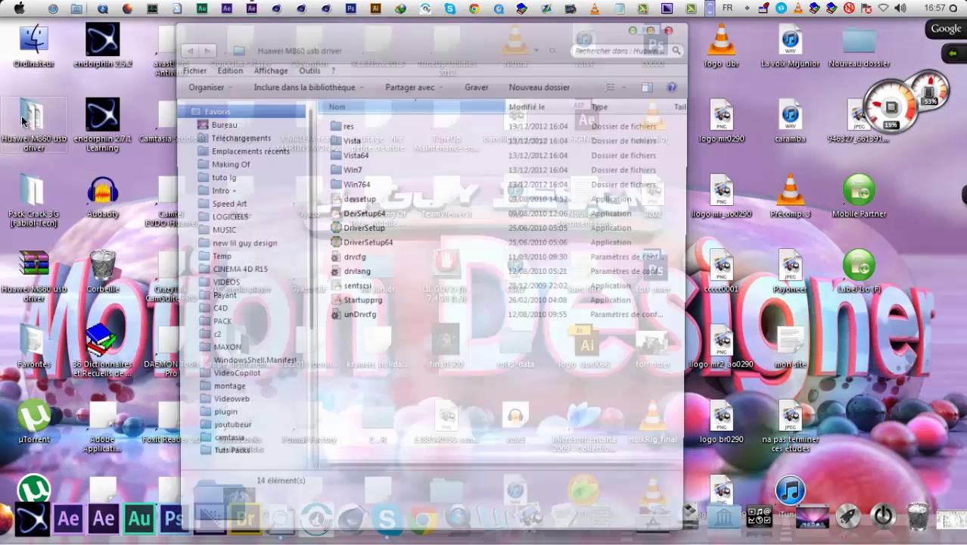
{"action": "left_click", "coordinate": [368, 347]}
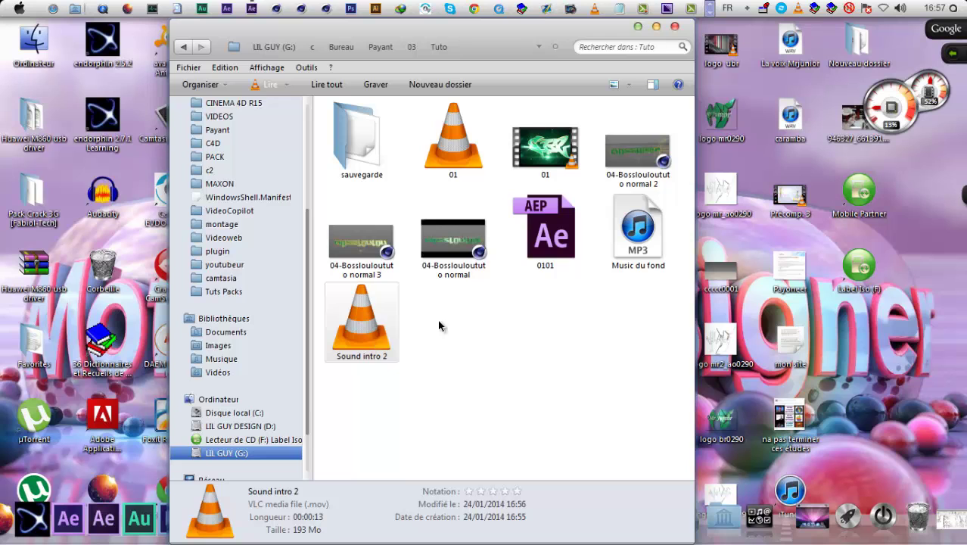
{"action": "double_click", "coordinate": [349, 20]}
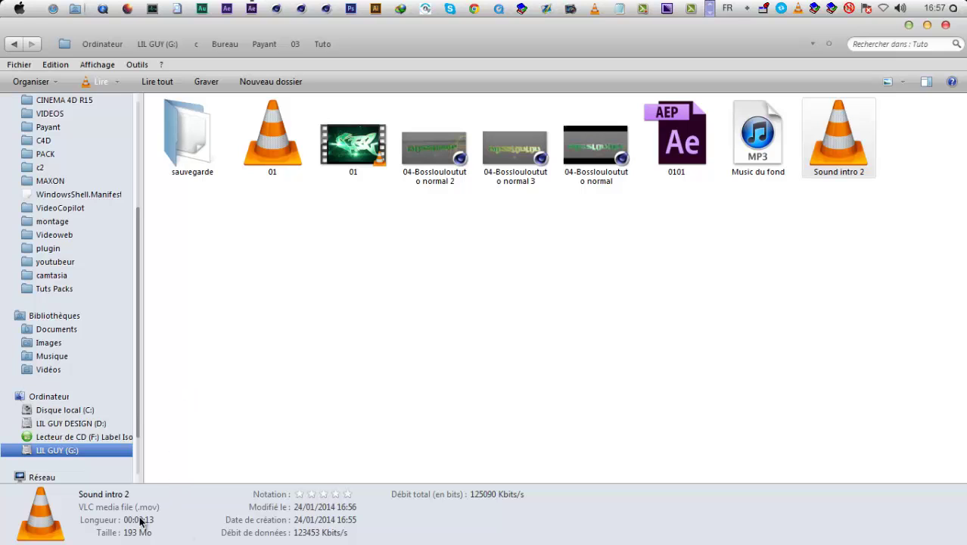
Play the rendered Sound intro 2 video in VLC, centring the player and briefly pausing before resuming playback
{"action": "double_click", "coordinate": [827, 144]}
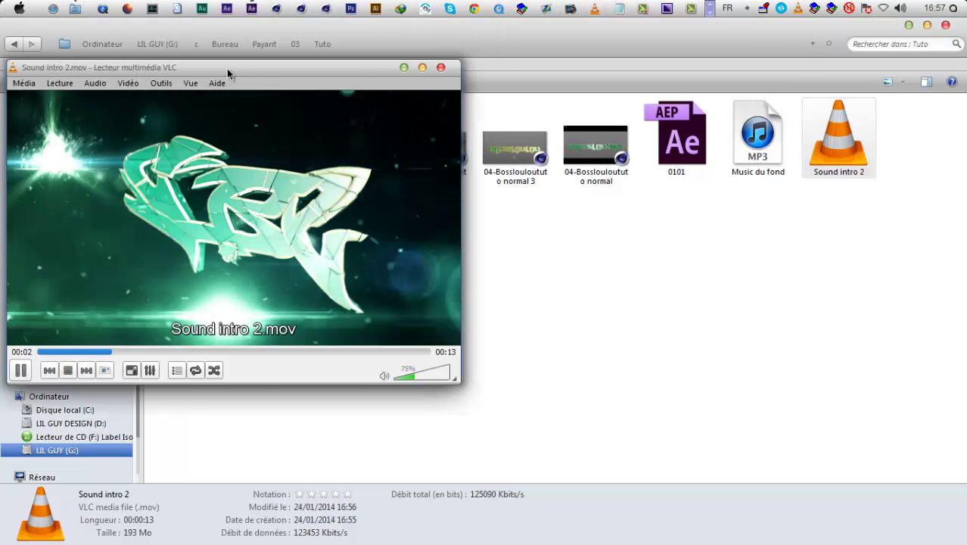
{"action": "left_click_drag", "start_coordinate": [227, 68], "coordinate": [505, 95]}
{"action": "left_click", "coordinate": [255, 393]}
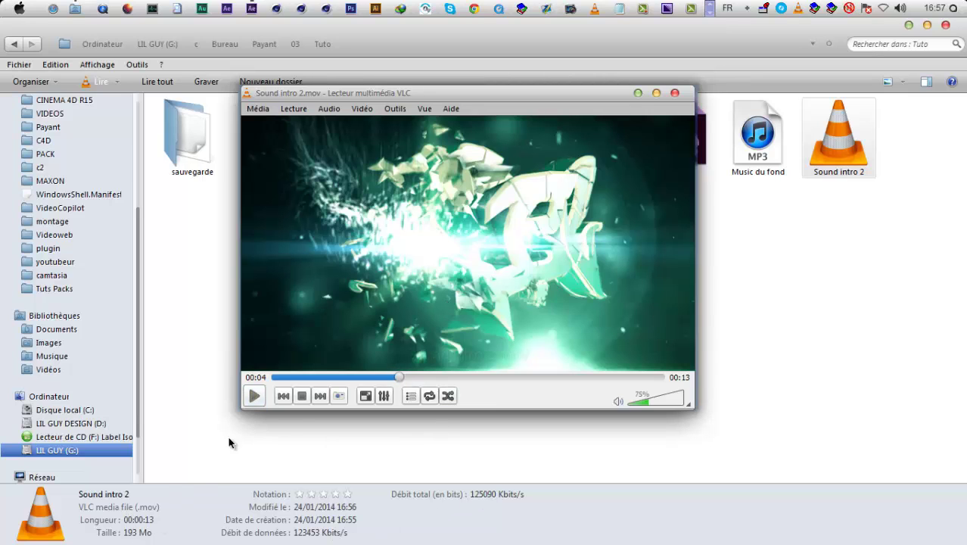
{"action": "left_click", "coordinate": [254, 394]}
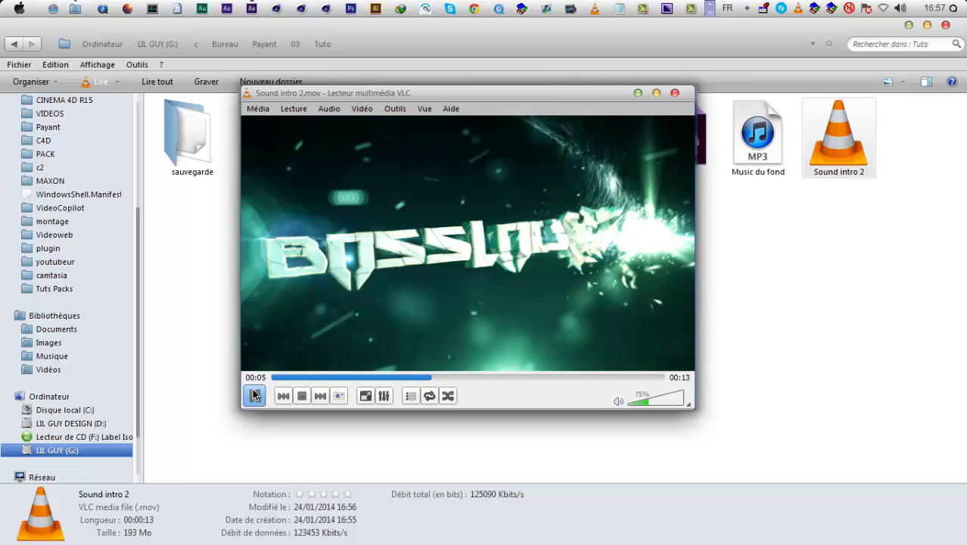
Pause the playing Sound intro 2 video and launch Adobe Media Encoder after searching the installed programs for "medi"
{"action": "left_click", "coordinate": [255, 395]}
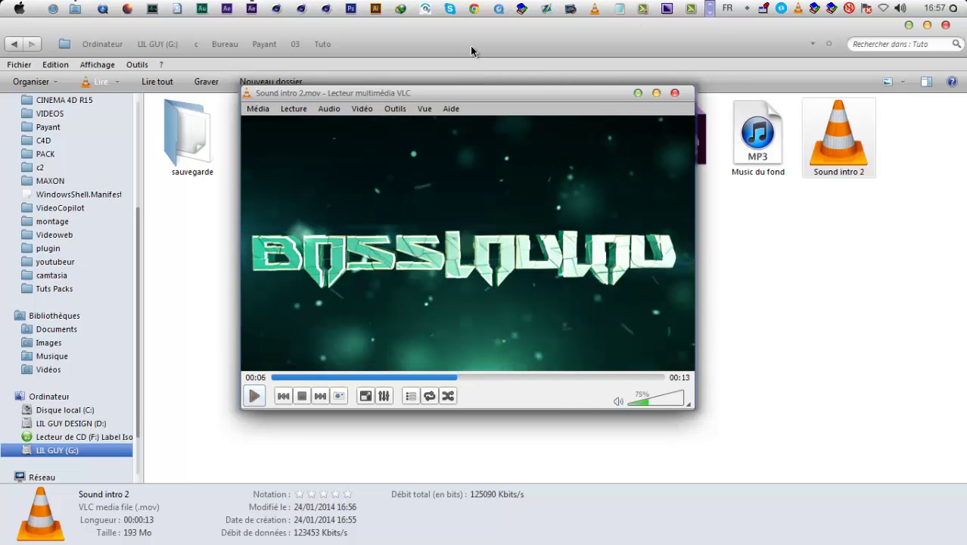
{"action": "left_click", "coordinate": [15, 8]}
{"action": "left_click", "coordinate": [22, 362]}
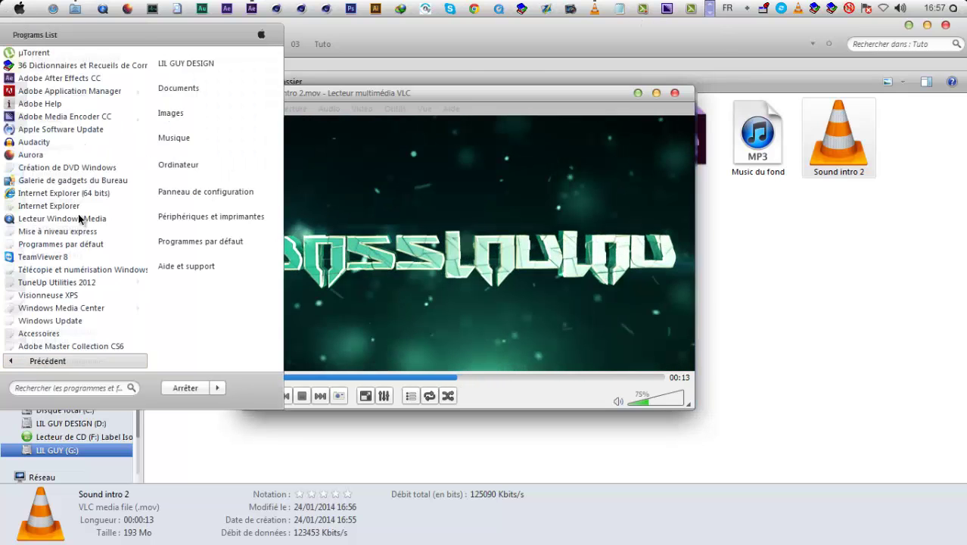
{"action": "type", "text": "medi"}
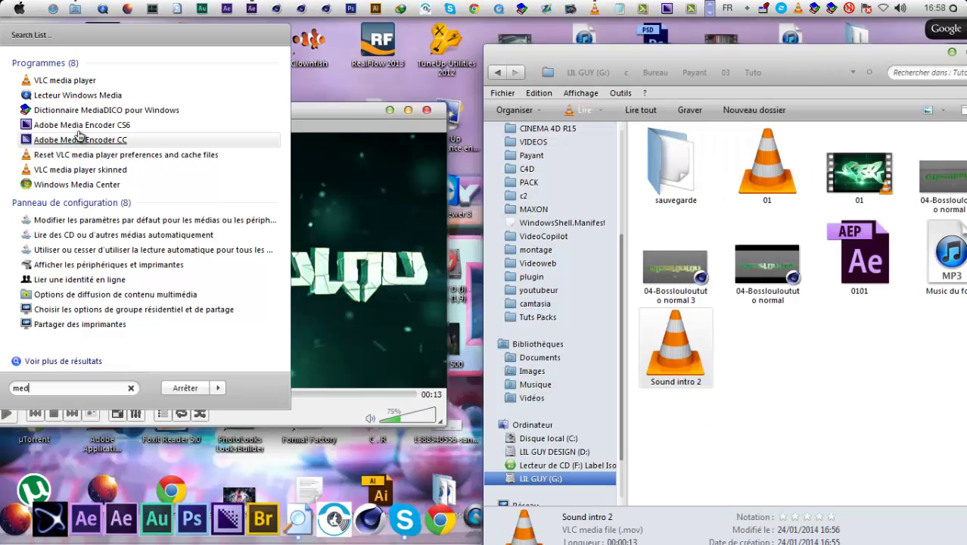
{"action": "left_click", "coordinate": [79, 130]}
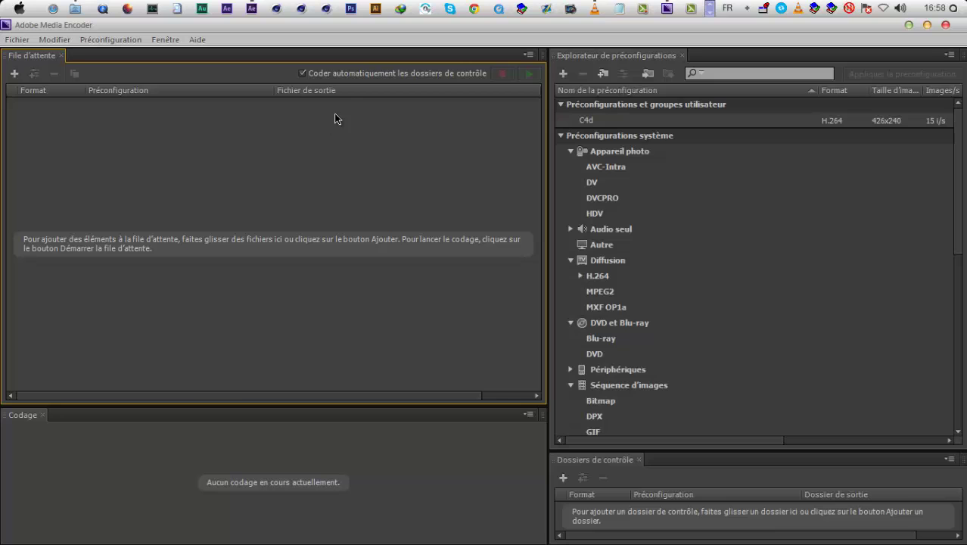
Add Sound intro 2.mov from the Tuto folder to the encoding queue and maximize the encoder window
{"action": "left_click_drag", "start_coordinate": [391, 27], "coordinate": [434, 405]}
{"action": "left_click_drag", "start_coordinate": [661, 359], "coordinate": [485, 469]}
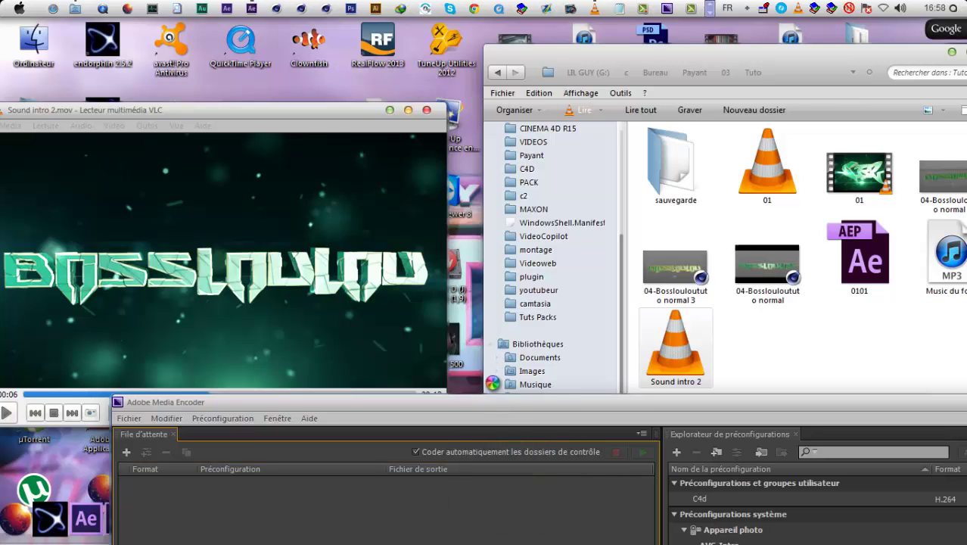
{"action": "double_click", "coordinate": [478, 407]}
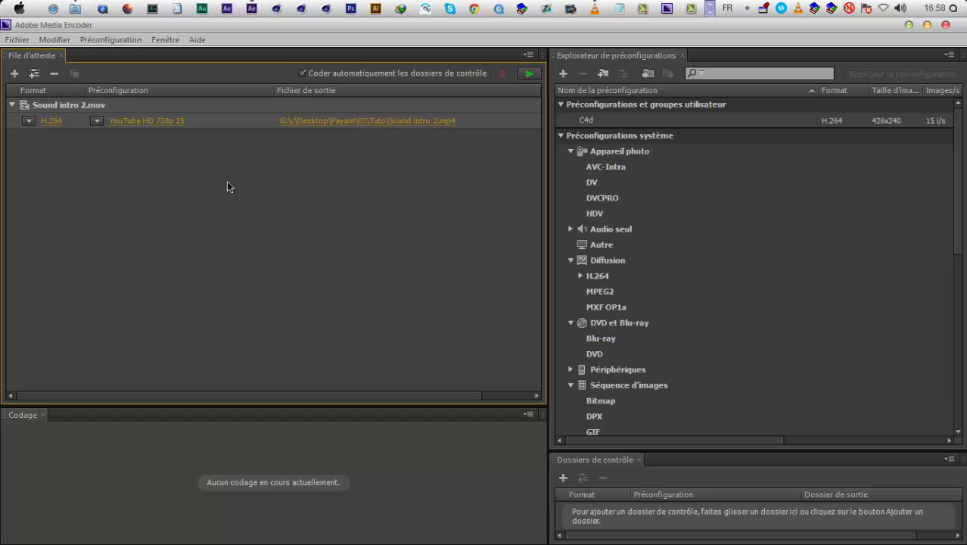
Apply the YouTube SD 360p Grand écran 25 preset to Sound intro 2.mov in the queue
{"action": "scroll", "coordinate": [616, 155], "scroll_direction": "down", "scroll_amount": 8}
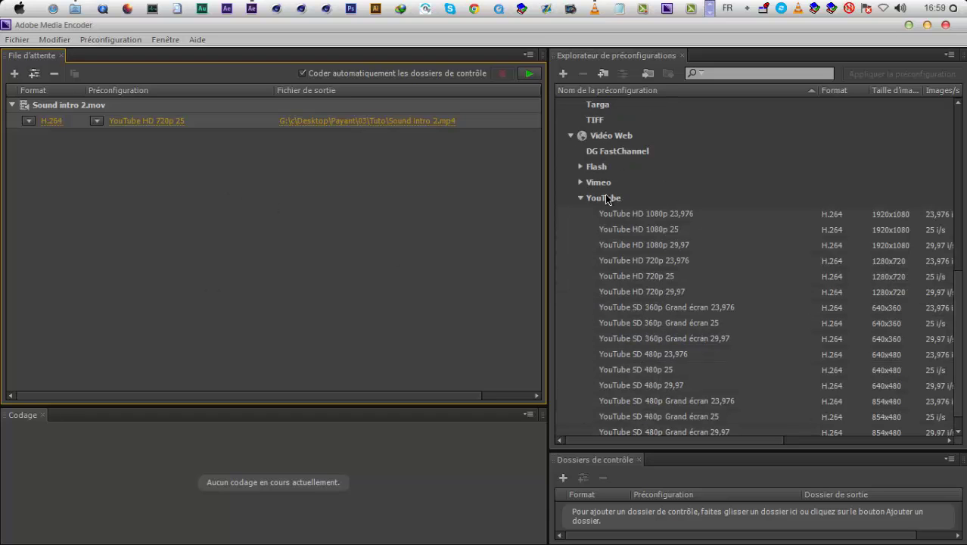
{"action": "scroll", "coordinate": [578, 199], "scroll_direction": "up", "scroll_amount": 8}
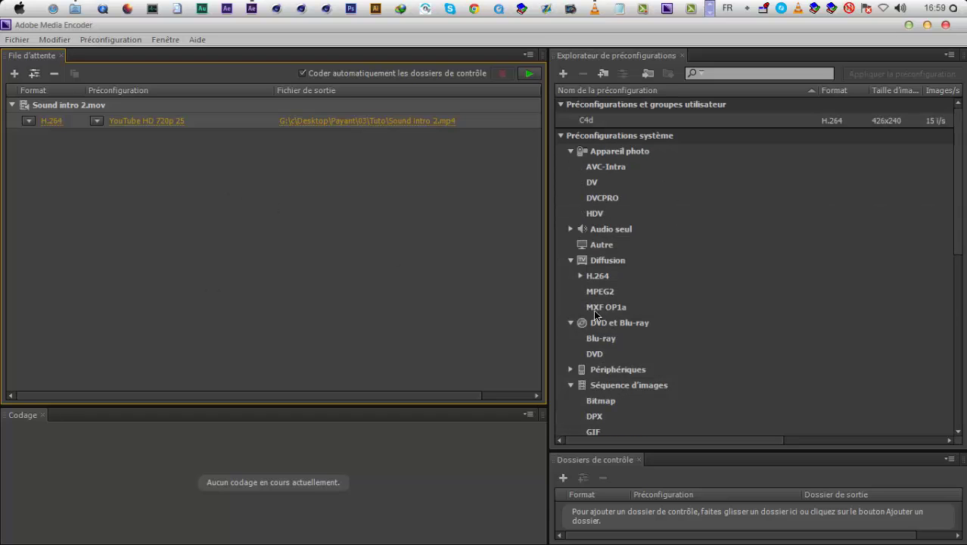
{"action": "scroll", "coordinate": [590, 279], "scroll_direction": "down", "scroll_amount": 4}
{"action": "scroll", "coordinate": [622, 297], "scroll_direction": "down", "scroll_amount": 2}
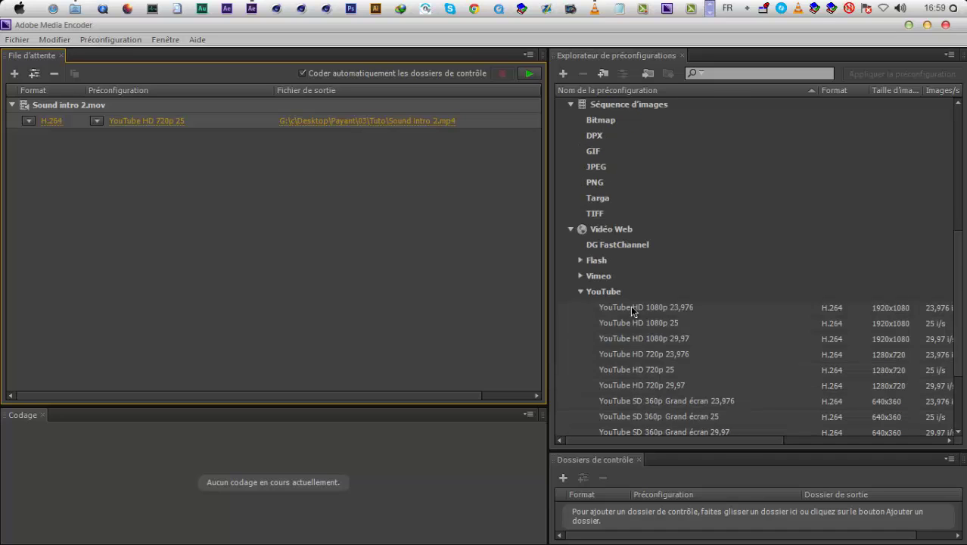
{"action": "scroll", "coordinate": [632, 309], "scroll_direction": "down", "scroll_amount": 2}
{"action": "left_click", "coordinate": [659, 279]}
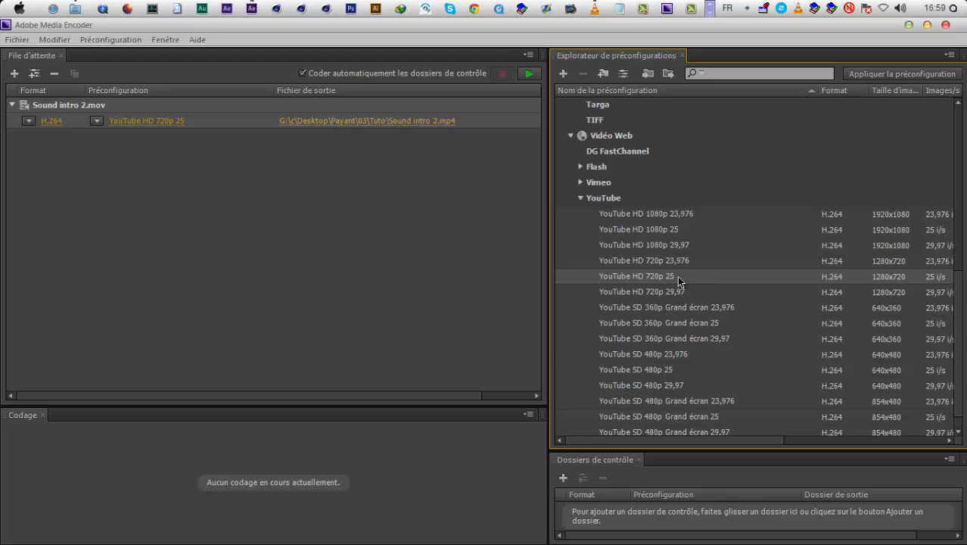
{"action": "left_click_drag", "start_coordinate": [683, 271], "coordinate": [652, 281]}
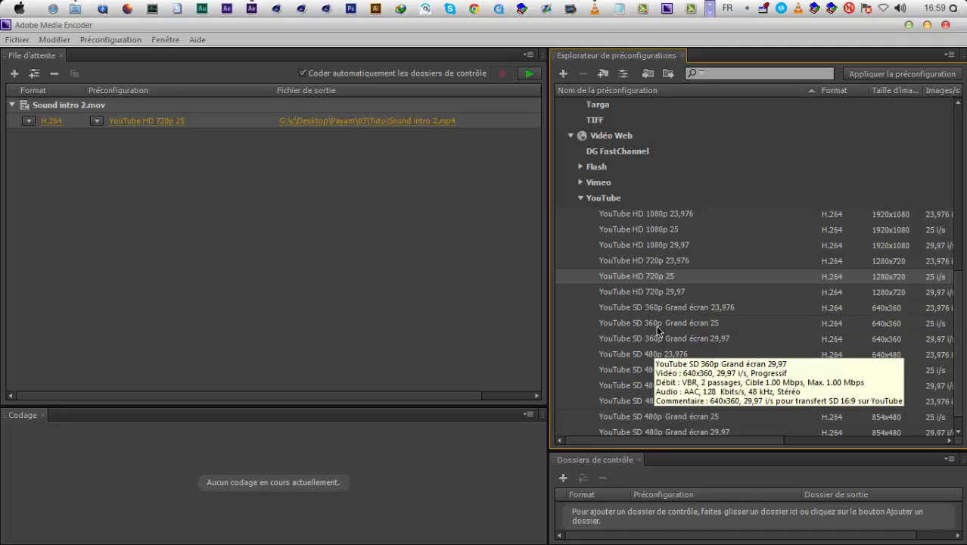
{"action": "left_click", "coordinate": [704, 324]}
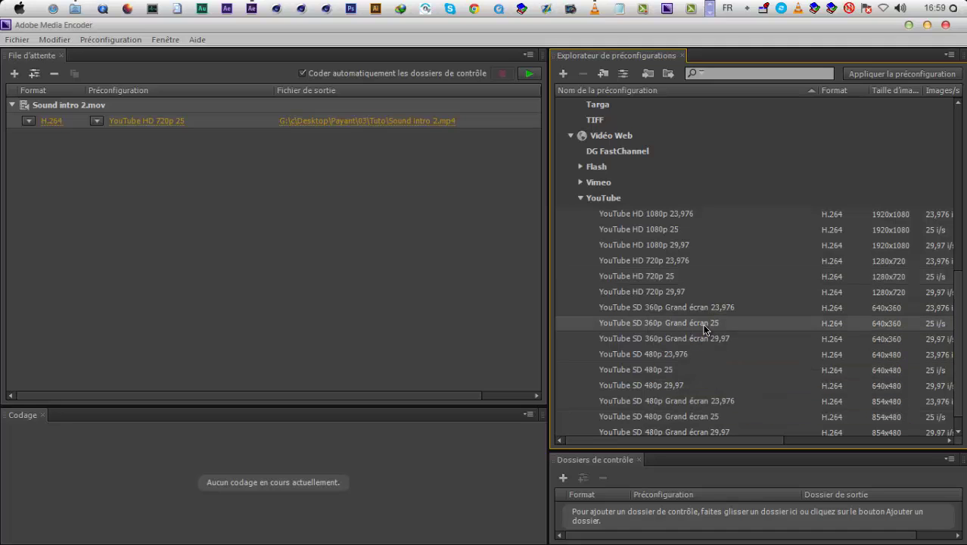
{"action": "left_click_drag", "start_coordinate": [703, 324], "coordinate": [404, 126]}
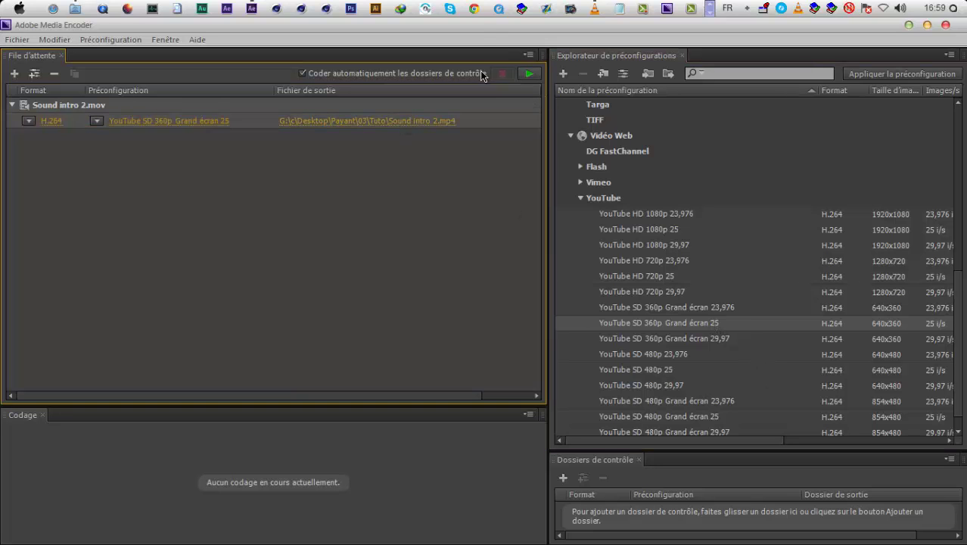
Switch to After Effects, check the composition settings of Sound intro and close them
{"action": "right_click", "coordinate": [474, 9]}
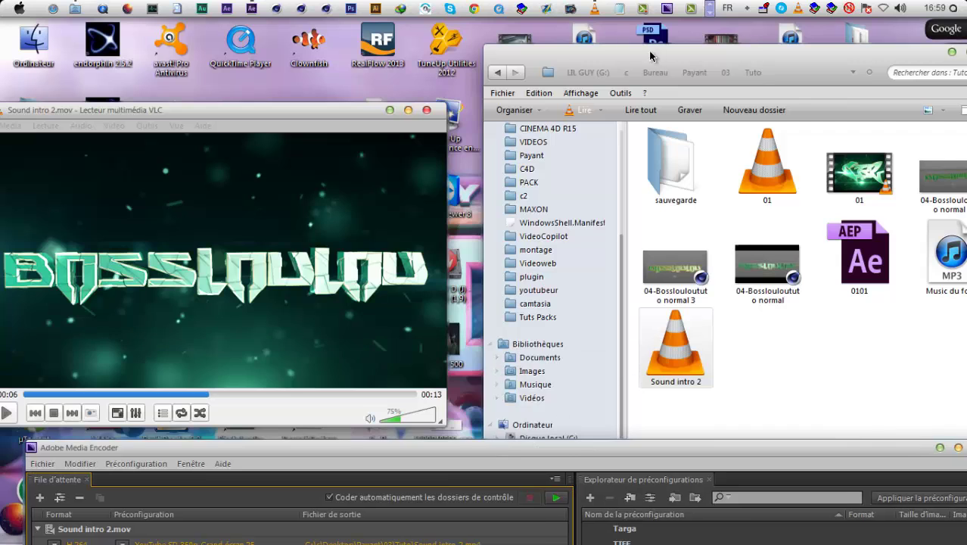
{"action": "key", "text": "super+Up"}
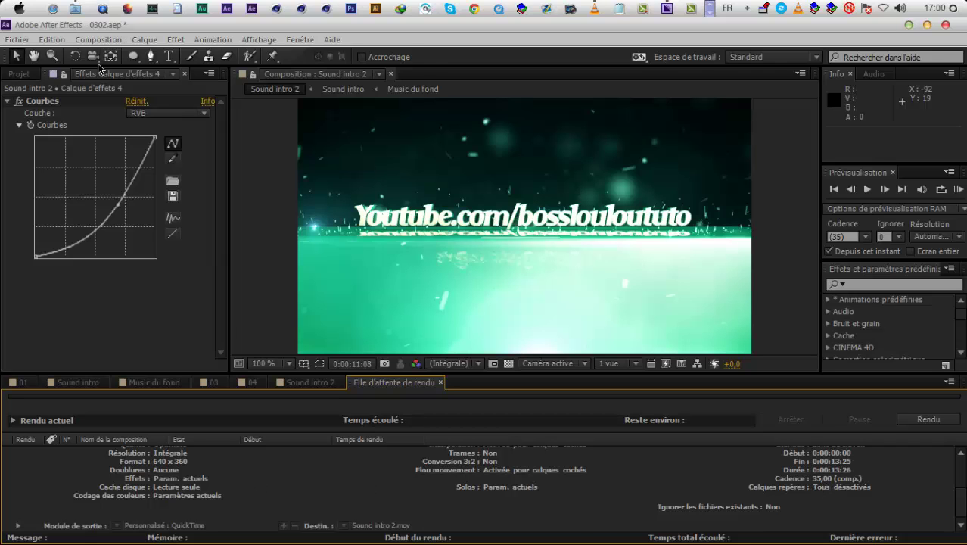
{"action": "left_click", "coordinate": [98, 39]}
{"action": "left_click", "coordinate": [155, 382]}
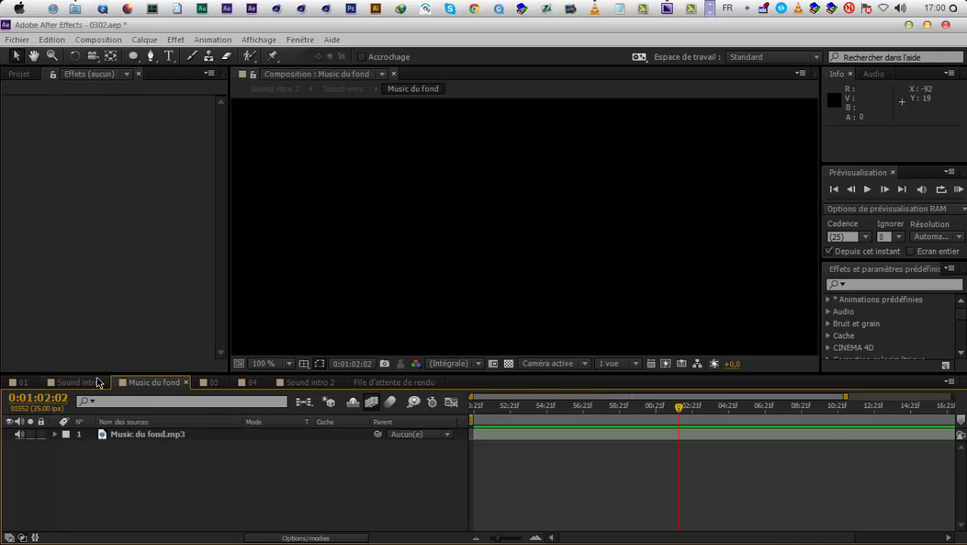
{"action": "left_click", "coordinate": [97, 383]}
{"action": "left_click", "coordinate": [98, 39]}
{"action": "left_click", "coordinate": [129, 76]}
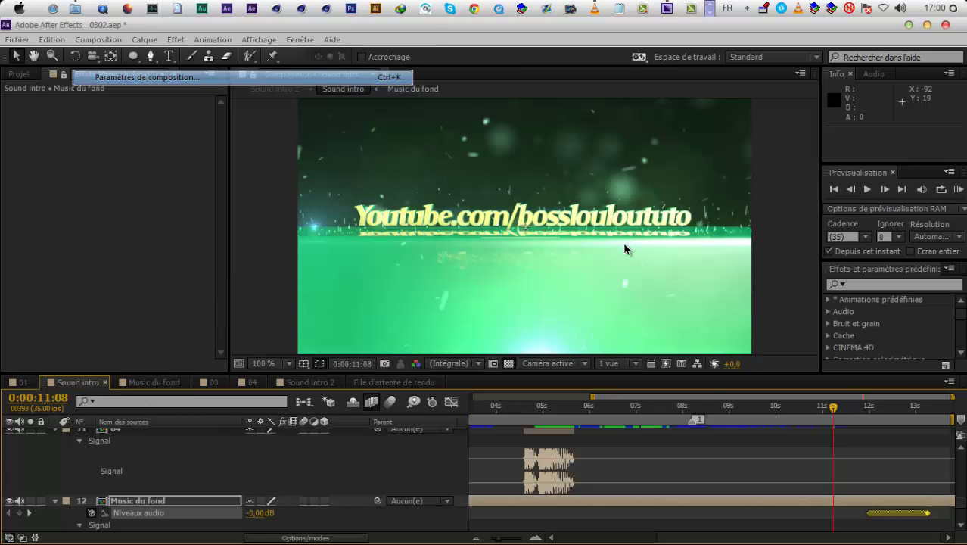
{"action": "left_click", "coordinate": [676, 475]}
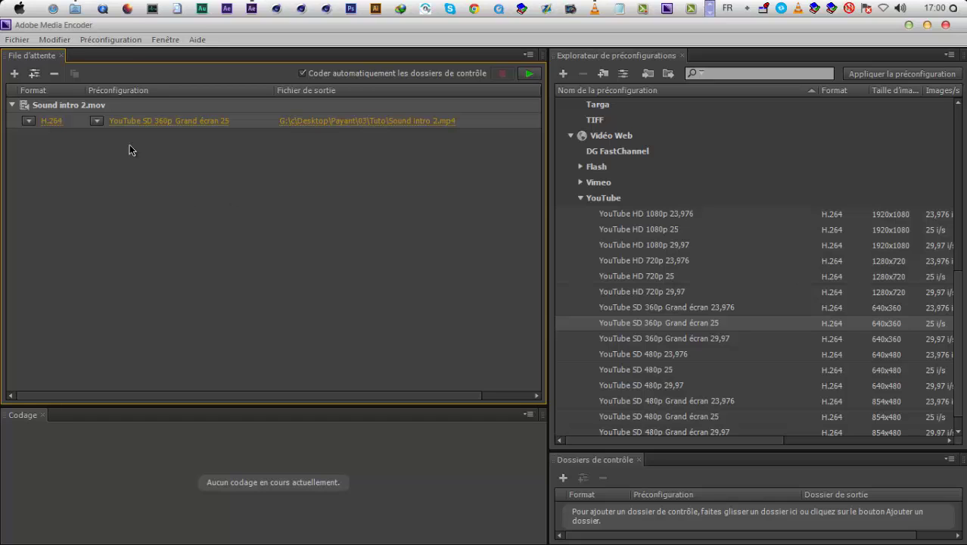
Start encoding the queue in Media Encoder and look through the Vimeo and Flash preset groups
{"action": "left_click", "coordinate": [661, 277]}
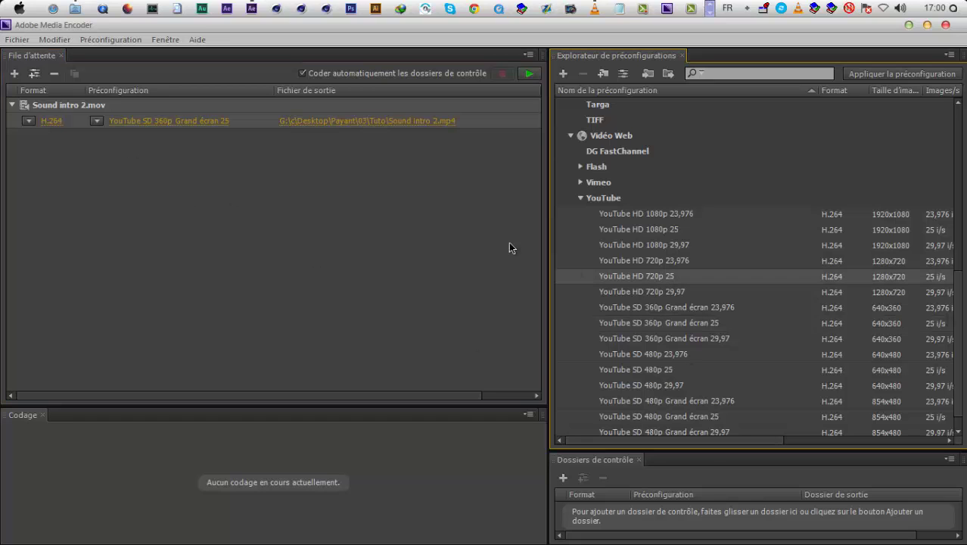
{"action": "left_click", "coordinate": [527, 74]}
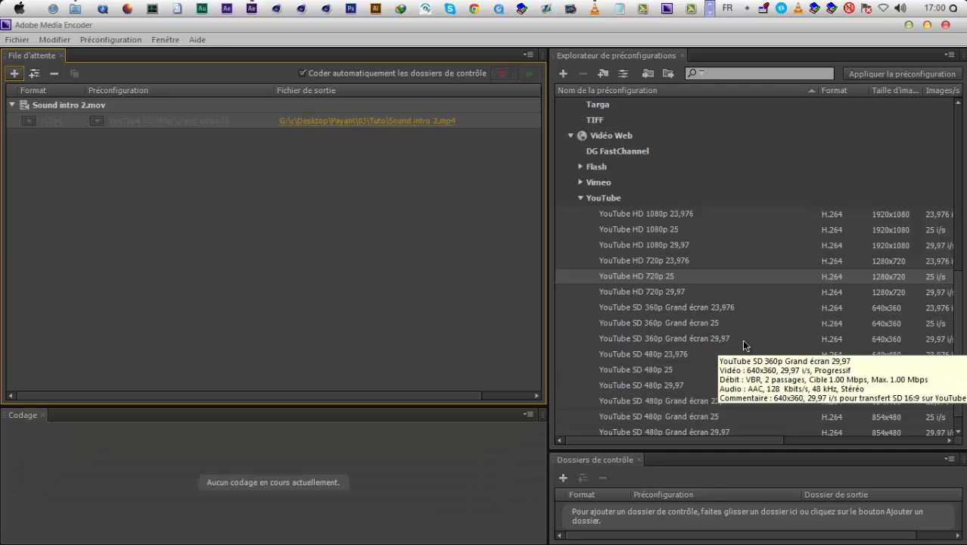
{"action": "left_click", "coordinate": [580, 182]}
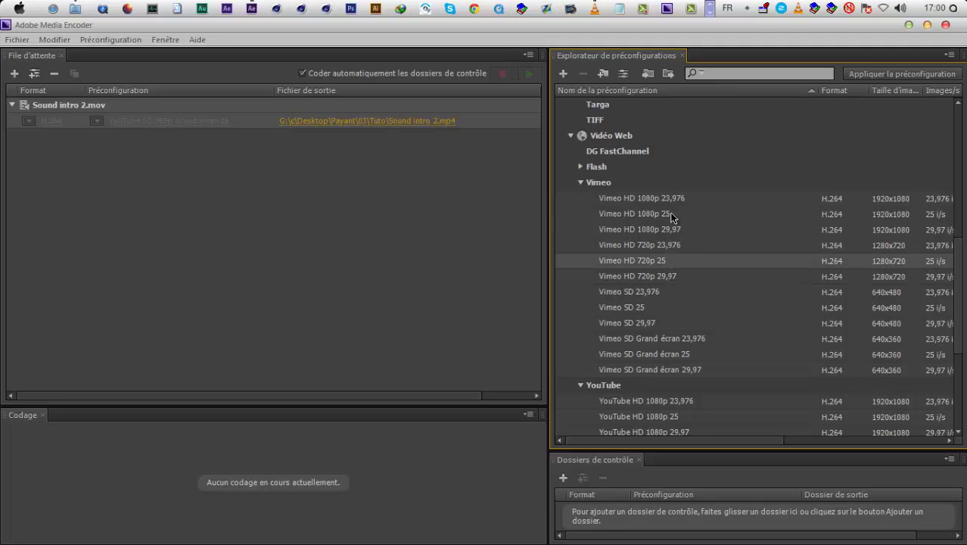
{"action": "left_click", "coordinate": [671, 215]}
{"action": "left_click", "coordinate": [579, 168]}
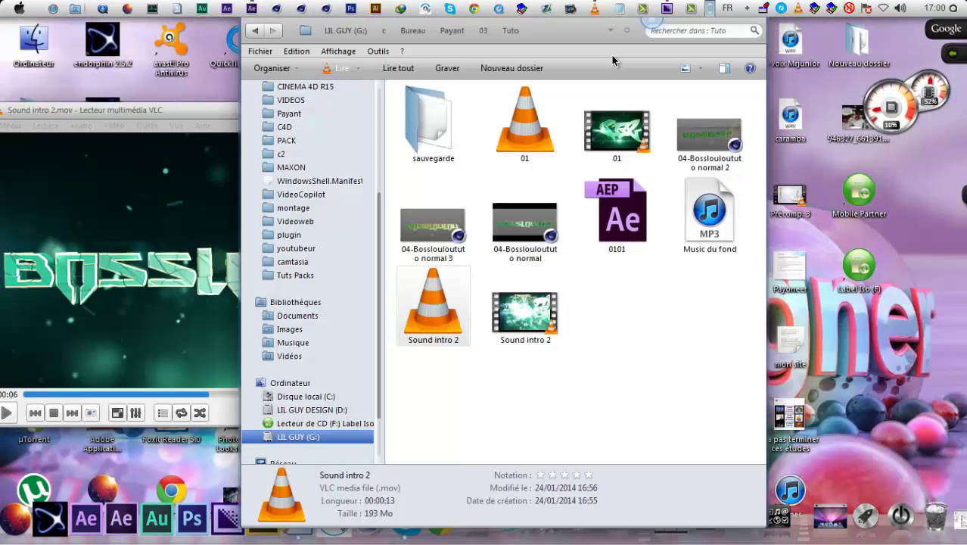
Maximize the Tuto folder and compare the file details of the encoded Sound intro 2.mp4 and the original .mov
{"action": "double_click", "coordinate": [611, 55]}
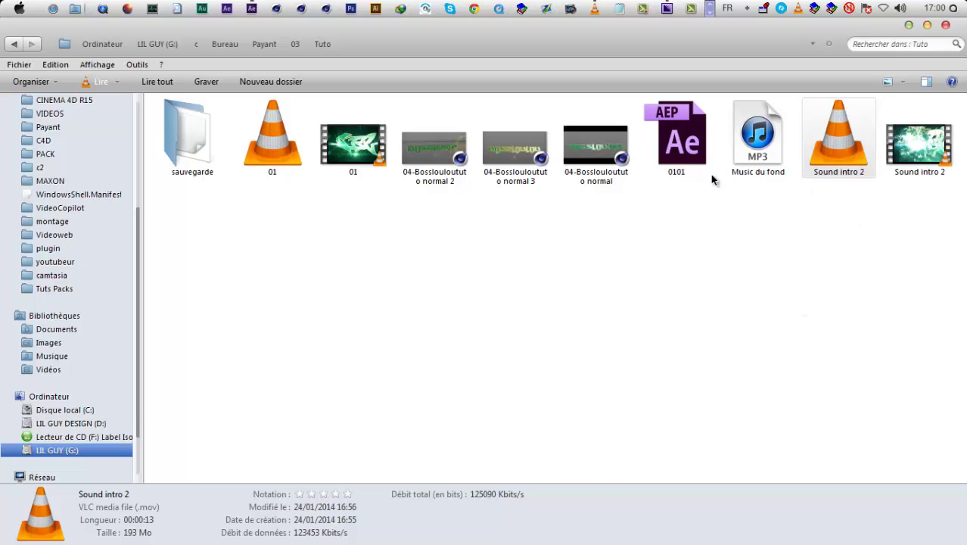
{"action": "left_click", "coordinate": [899, 163]}
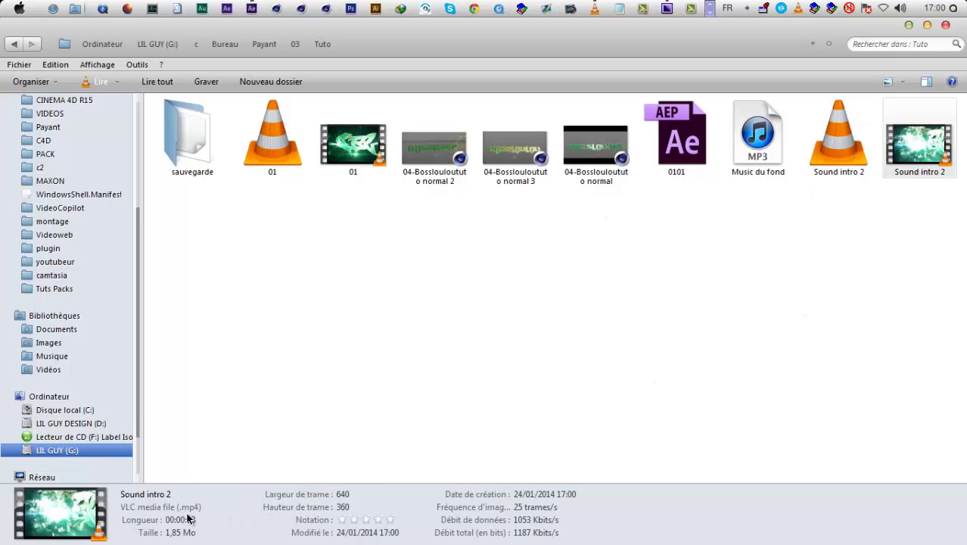
{"action": "left_click", "coordinate": [837, 149]}
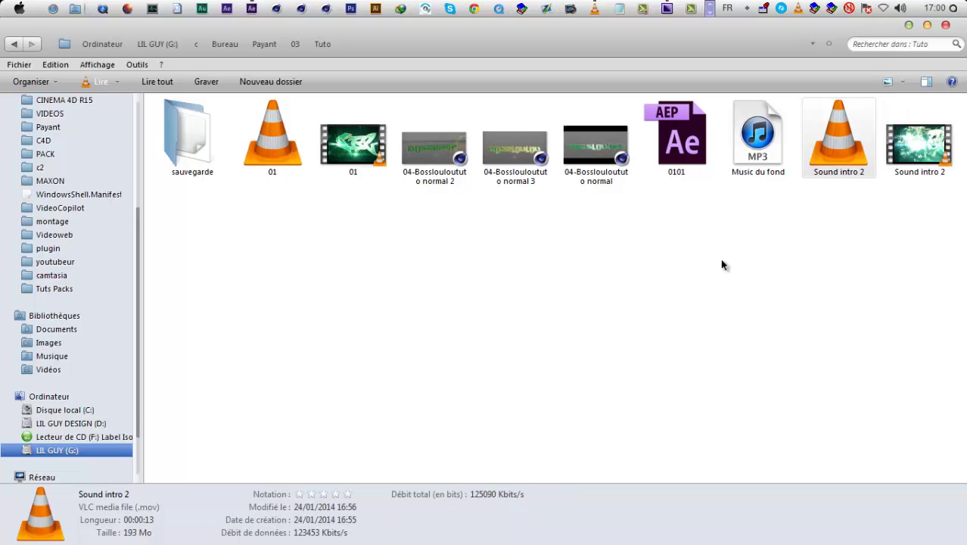
Play the encoded Sound intro 2.mp4 in VLC, closing the player and the Tuto folder when done
{"action": "left_click", "coordinate": [921, 152]}
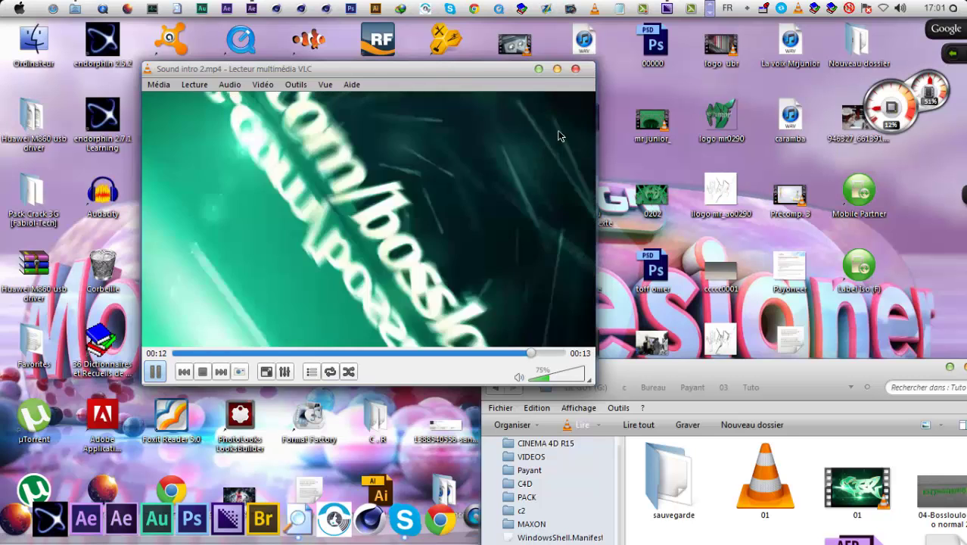
{"action": "left_click", "coordinate": [576, 69]}
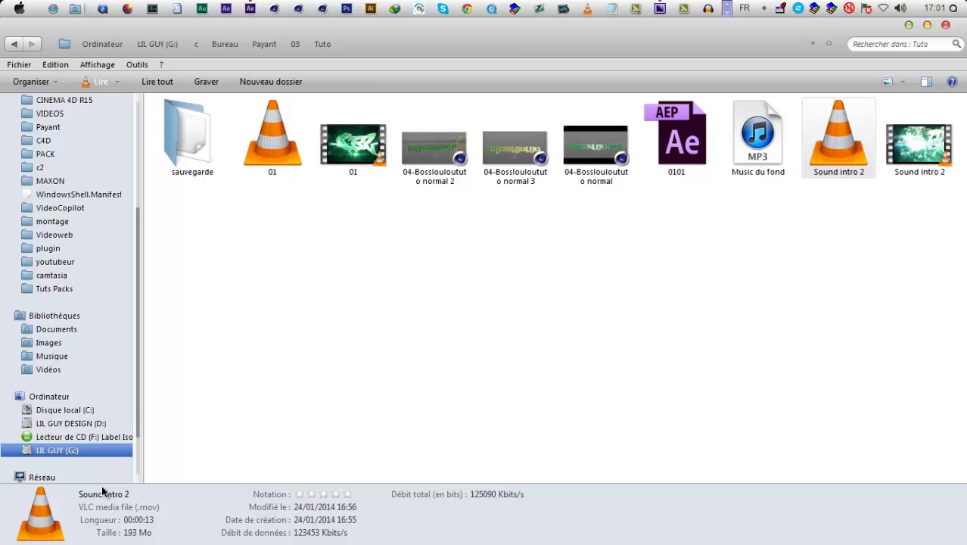
{"action": "left_click", "coordinate": [545, 352]}
{"action": "left_click", "coordinate": [948, 25]}
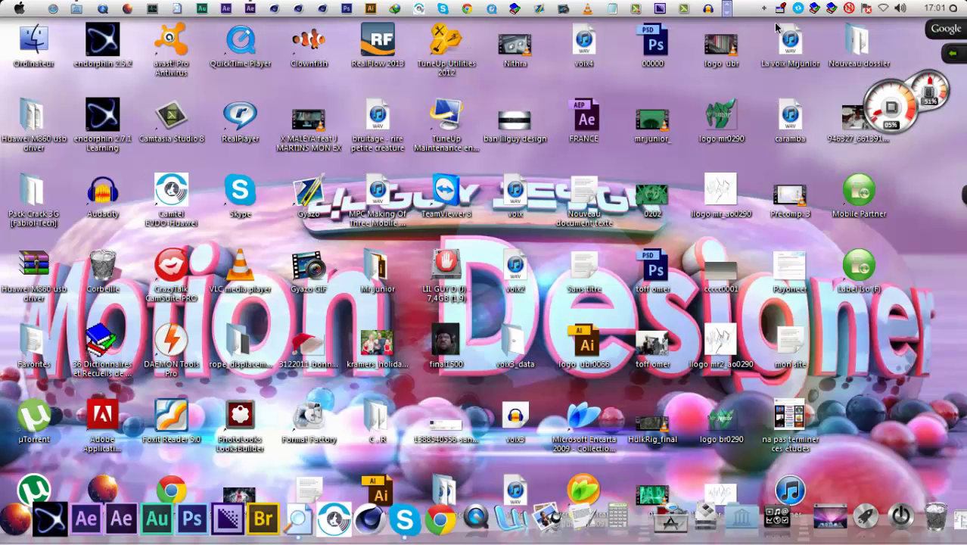
Move the CPU meter gadget slightly down and to the right on the desktop
{"action": "right_click", "coordinate": [922, 254]}
{"action": "left_click", "coordinate": [934, 295]}
{"action": "left_click_drag", "start_coordinate": [894, 106], "coordinate": [925, 169]}
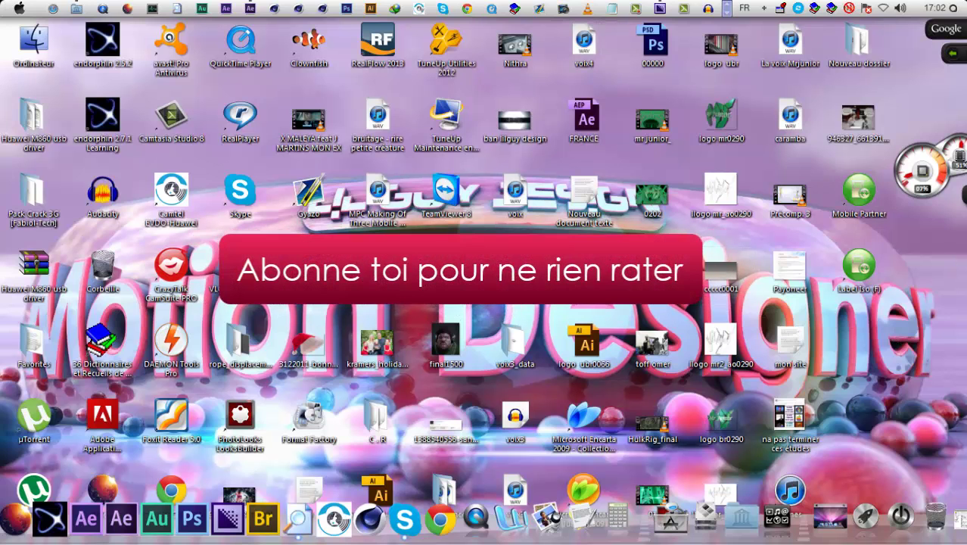
{"action": "right_click", "coordinate": [615, 311]}
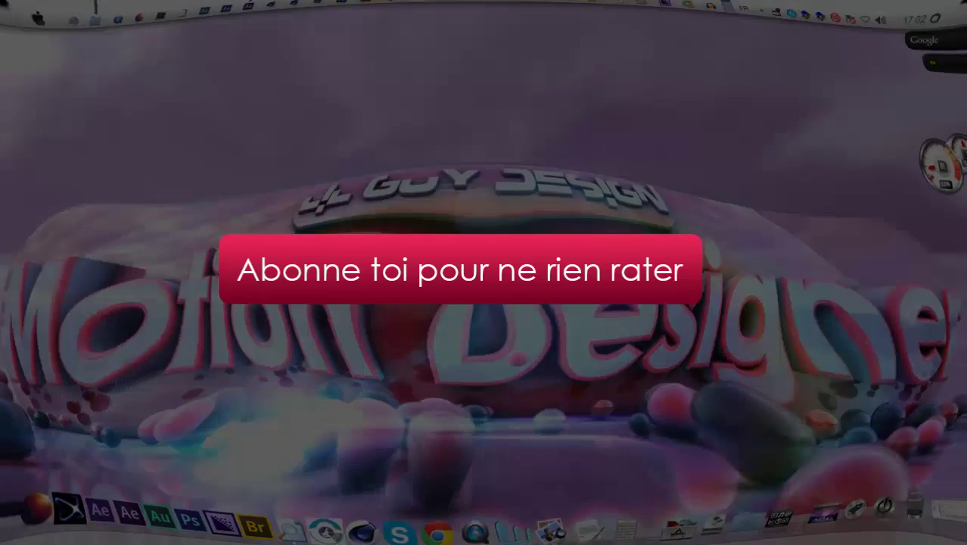